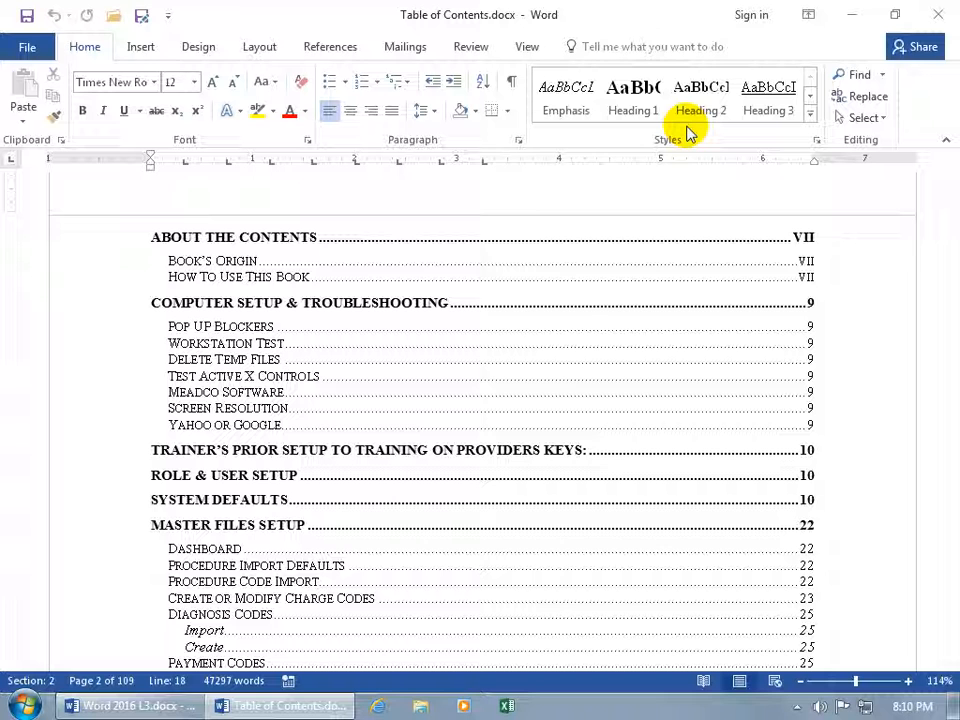
Glance at the Heading 1 style options, then follow the Master Files Setup entry to page 22
right_click(636, 102)
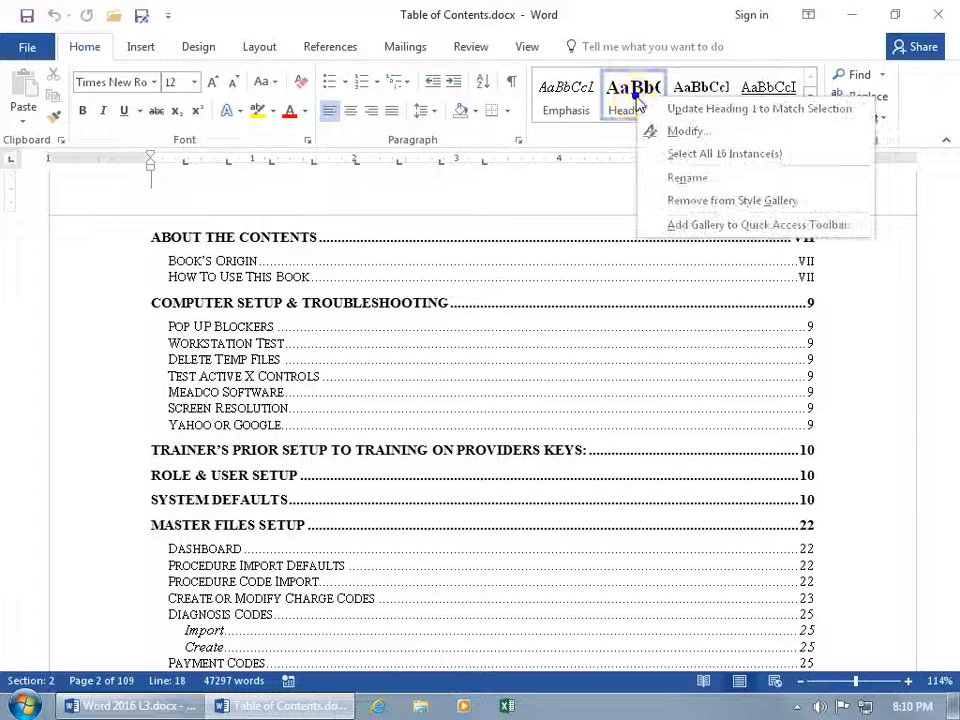
left_click(617, 134)
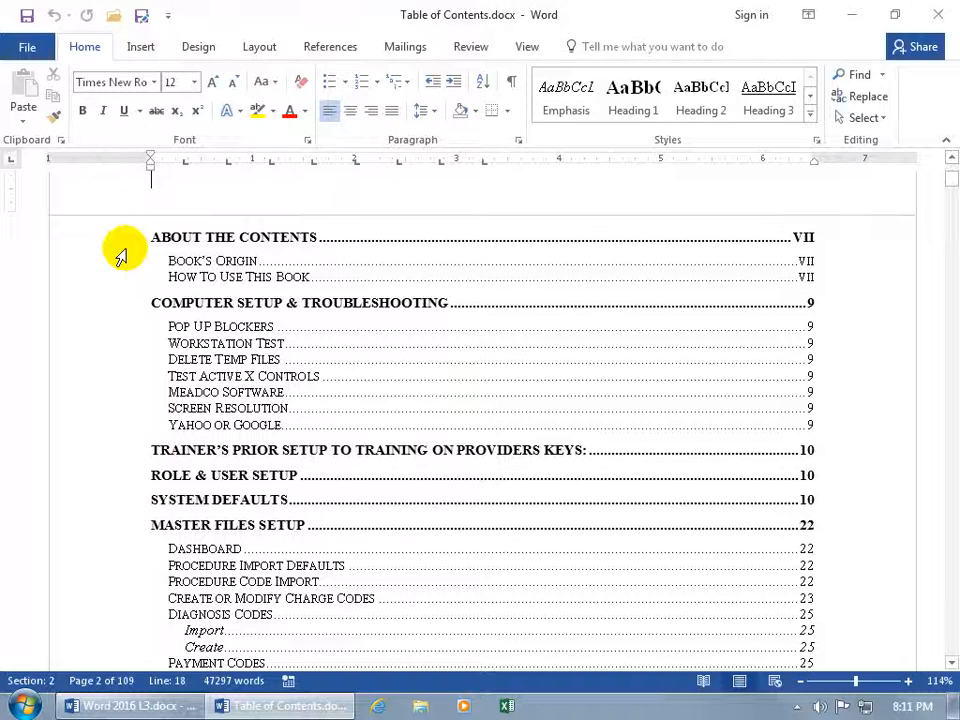
scroll(121, 253, "down", 1)
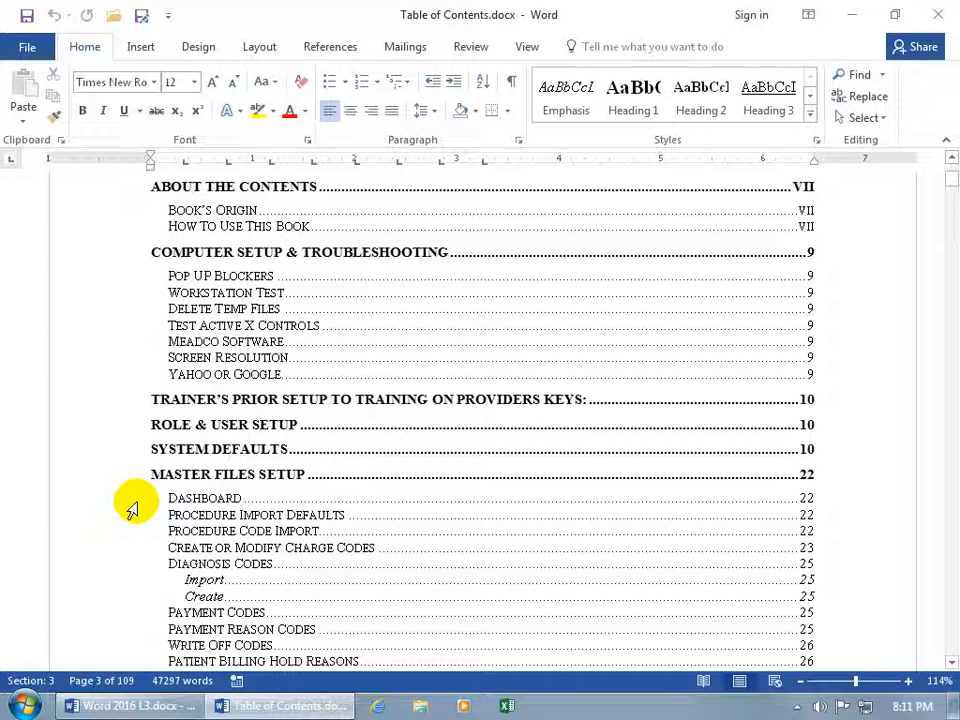
scroll(125, 507, "down", 1)
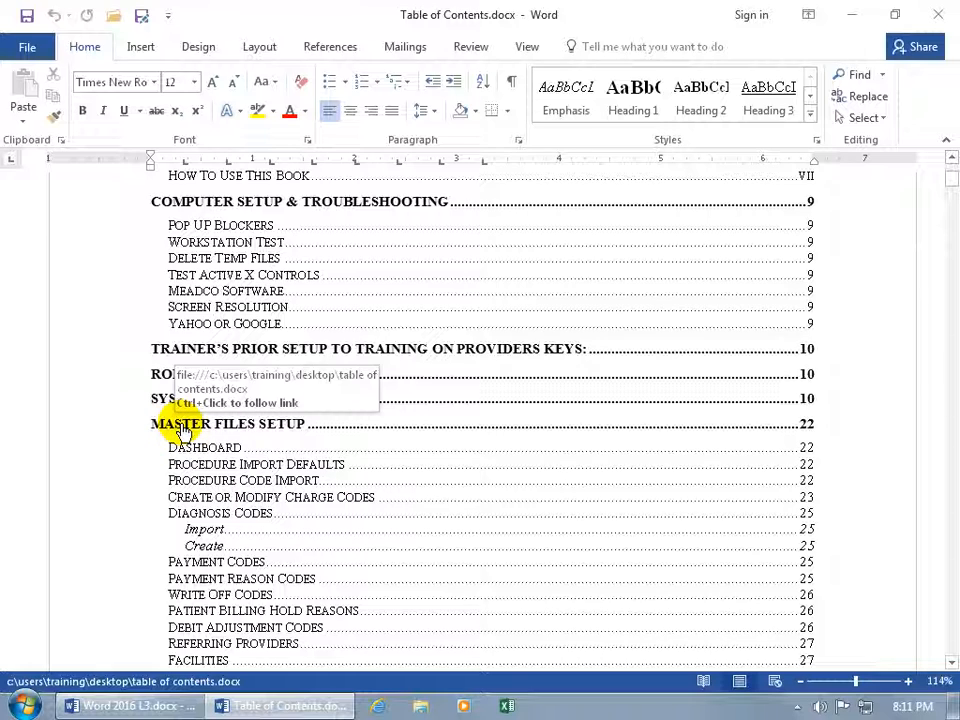
left_click(181, 424, "ctrl")
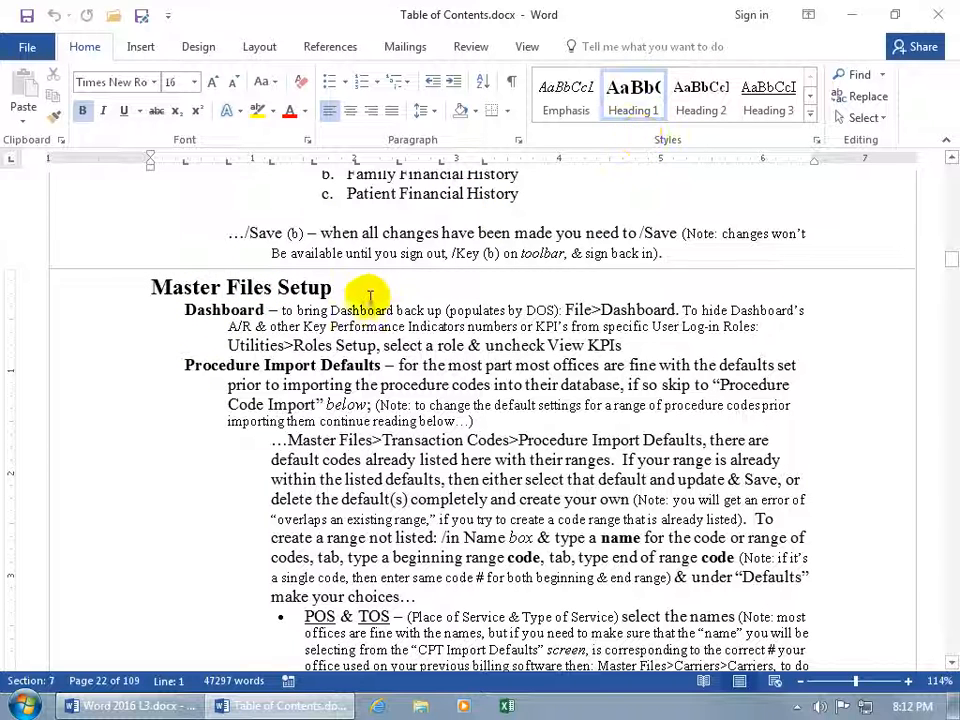
Check the heading styles of Dashboard, Diagnosis Codes, Import and Create, then return to the title page
left_click(224, 312)
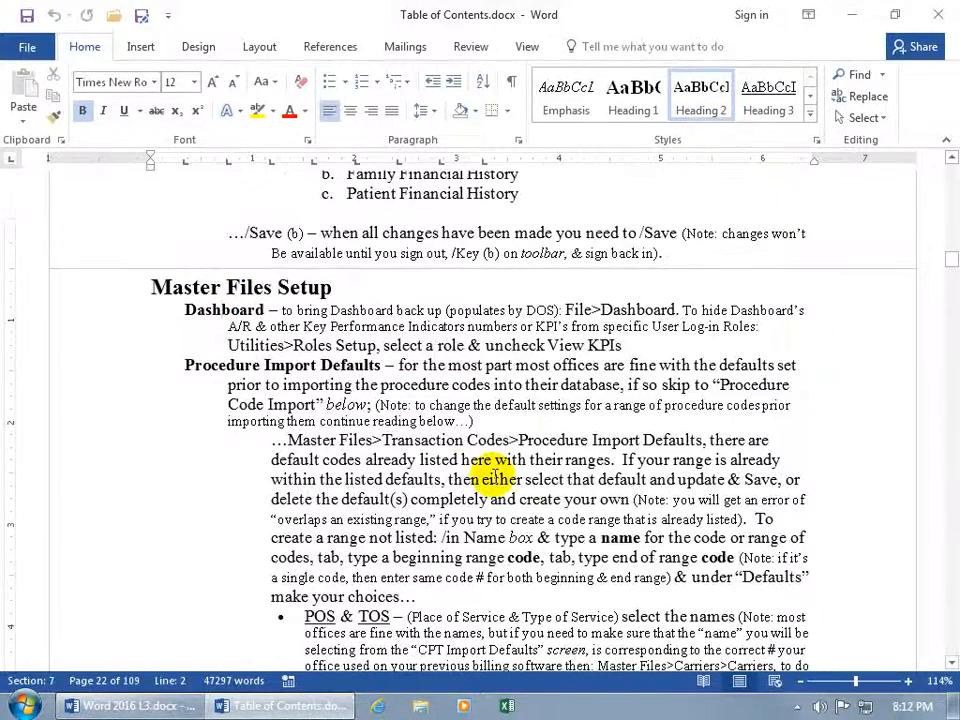
scroll(490, 474, "down", 12)
scroll(494, 474, "down", 15)
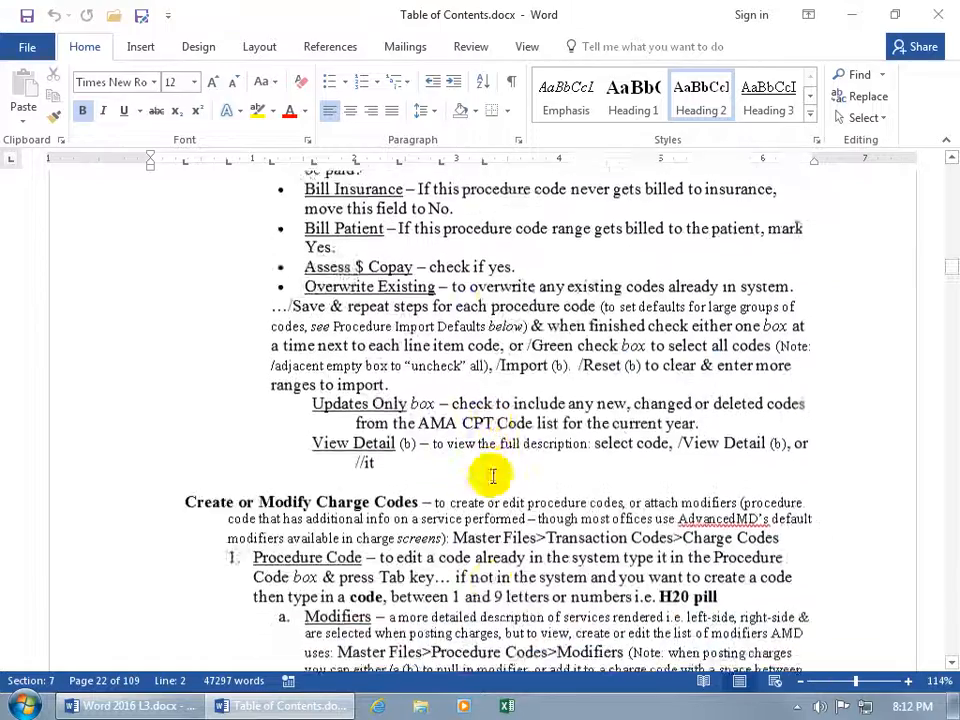
scroll(490, 472, "down", 15)
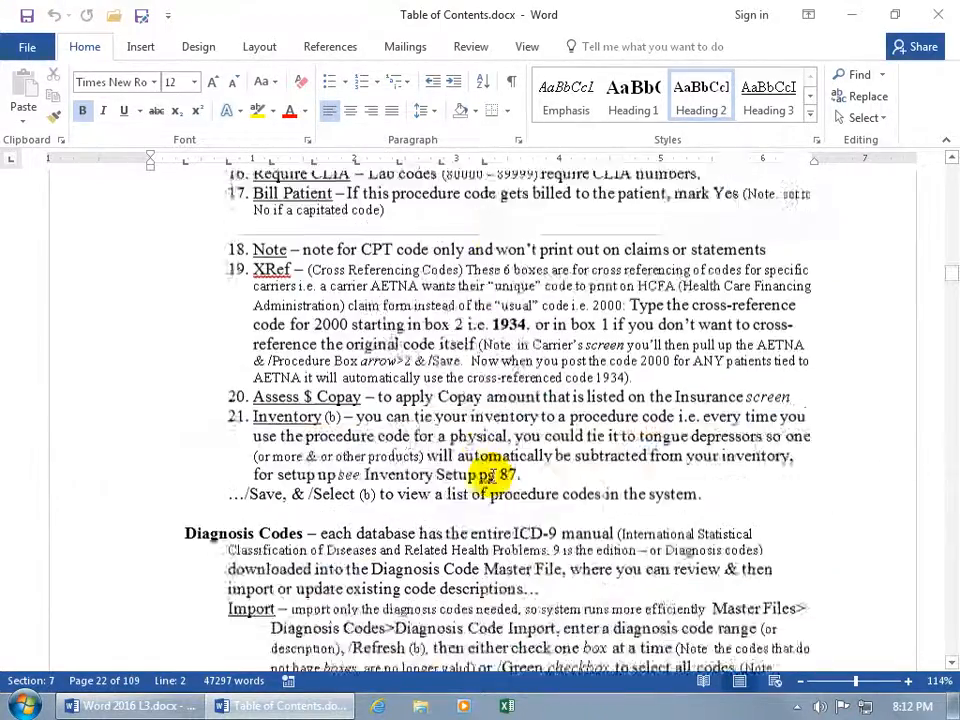
left_click(279, 310)
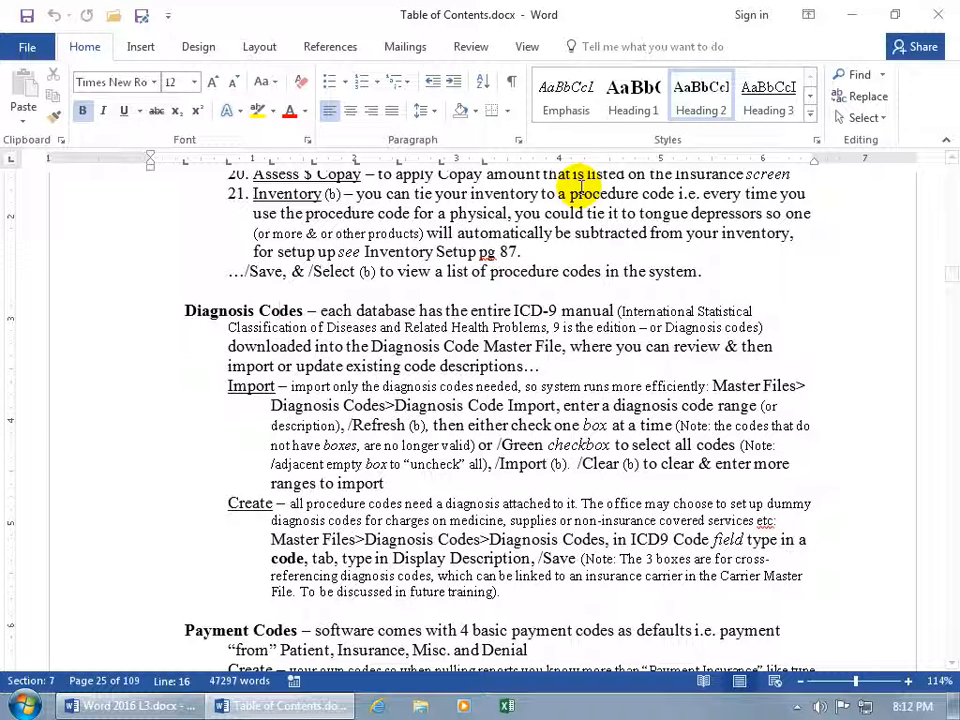
left_click(256, 387)
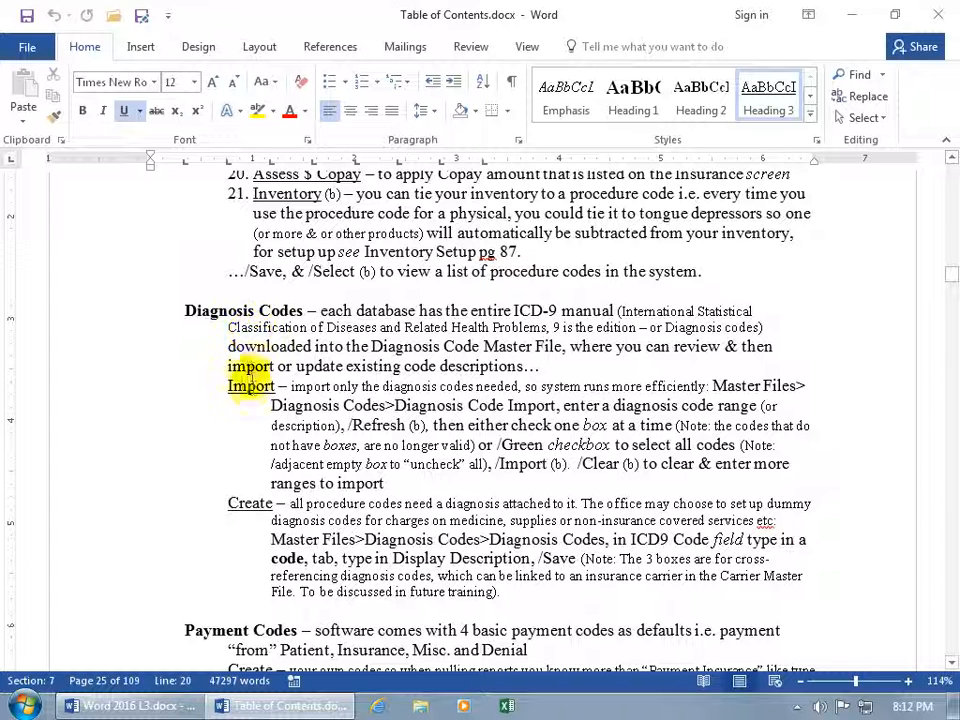
left_click(250, 503)
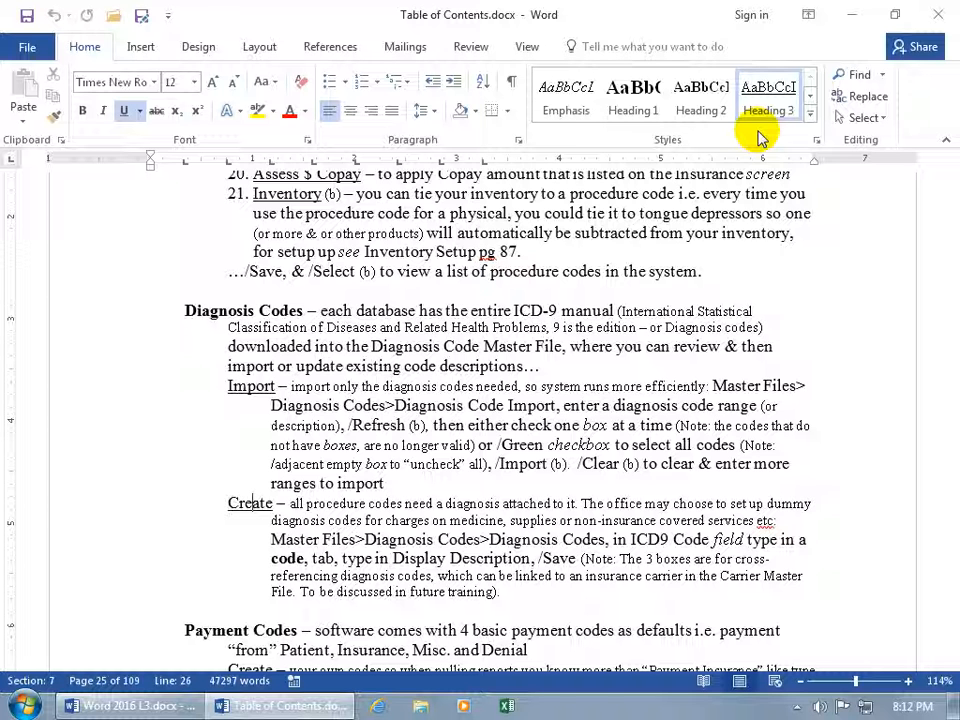
key("ctrl+Home")
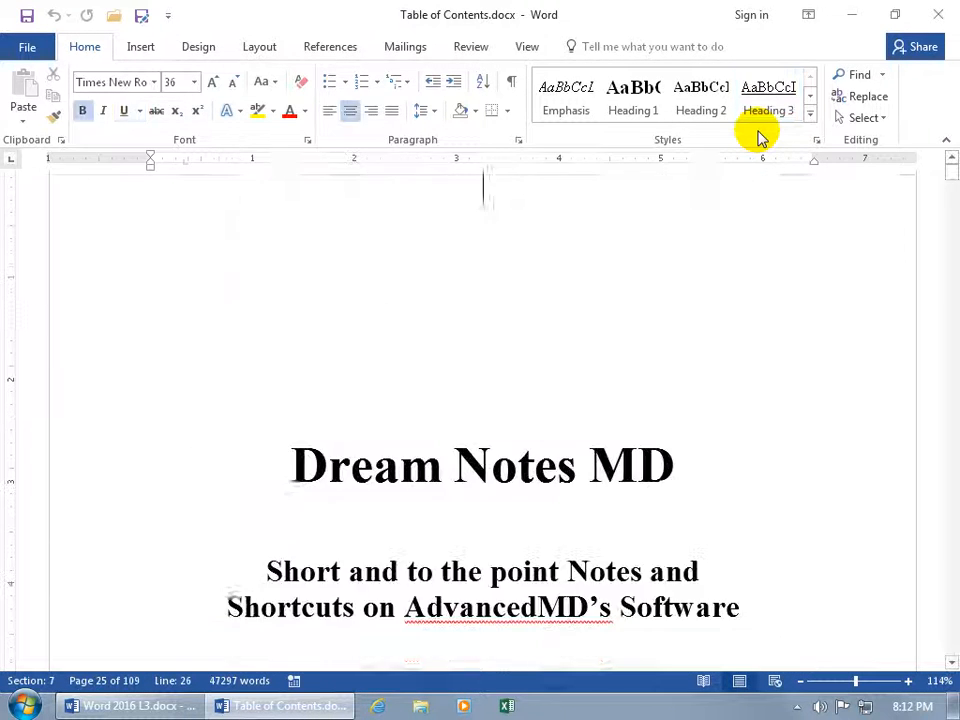
Scroll from the title page down to the table of contents and click inside it
scroll(727, 274, "down", 3)
scroll(727, 274, "down", 10)
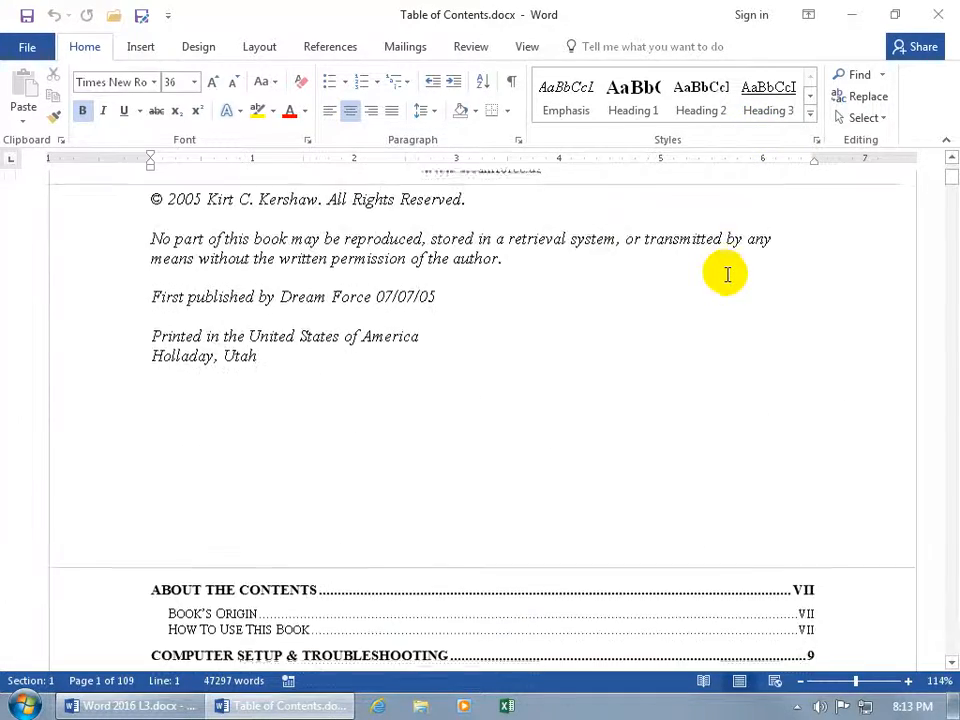
scroll(727, 274, "down", 1)
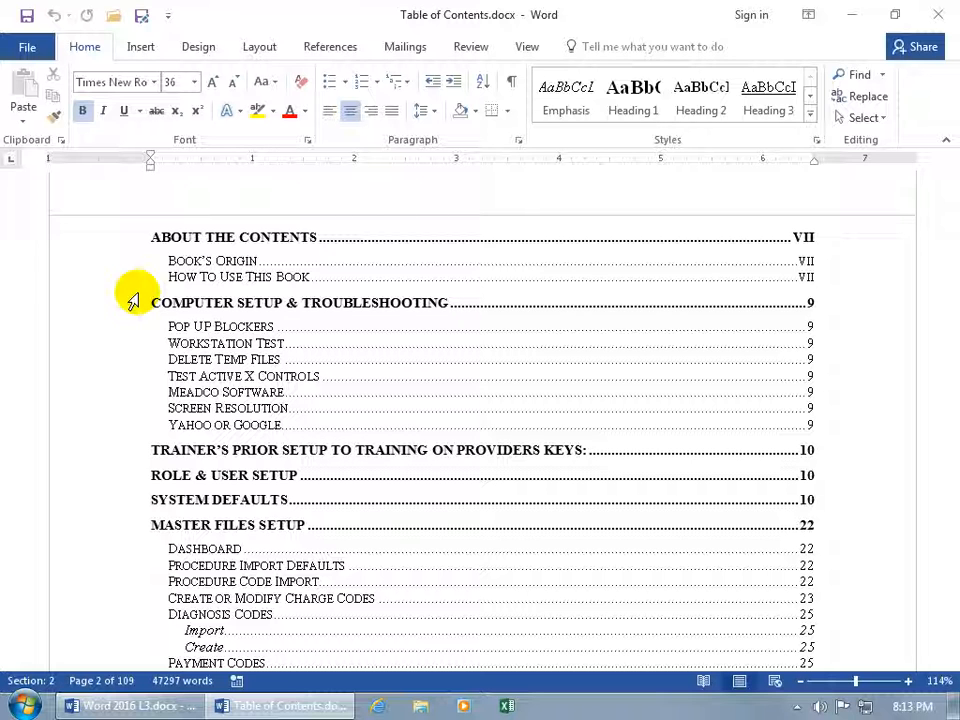
left_click(383, 336)
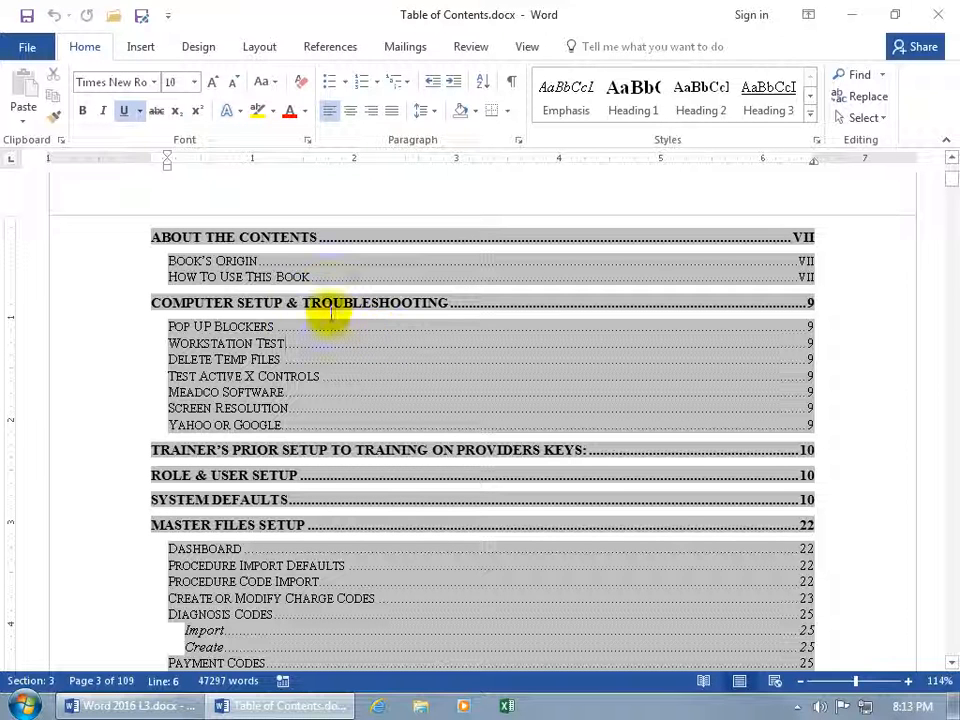
Delete the first three TOC lines and the Pop Up Blockers through Test Active X Controls entries
left_click_drag(311, 304, 359, 338)
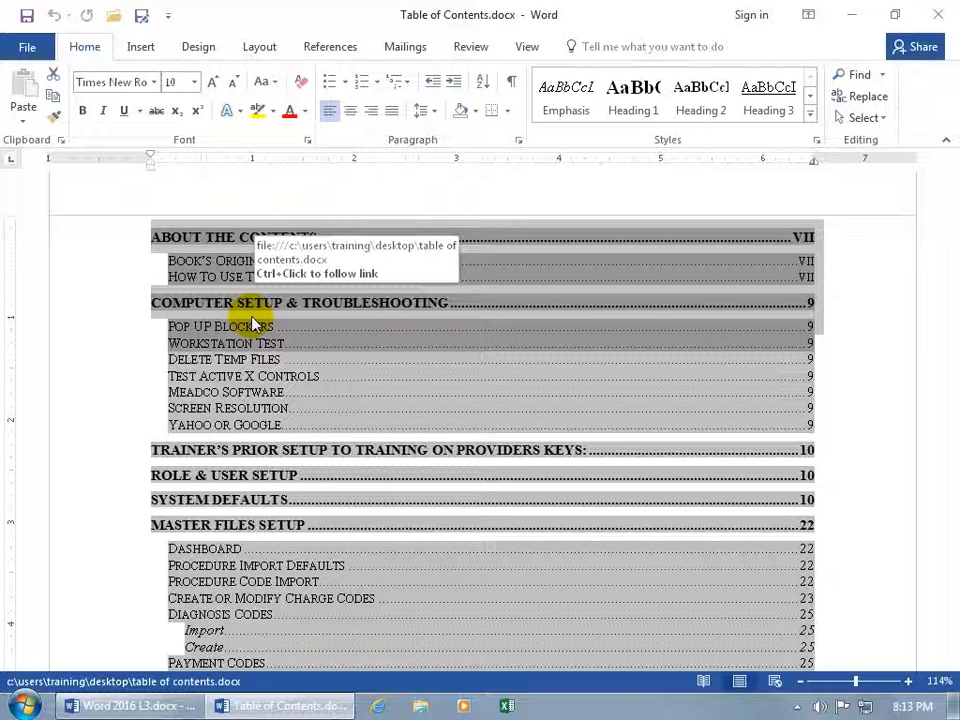
left_click(306, 344)
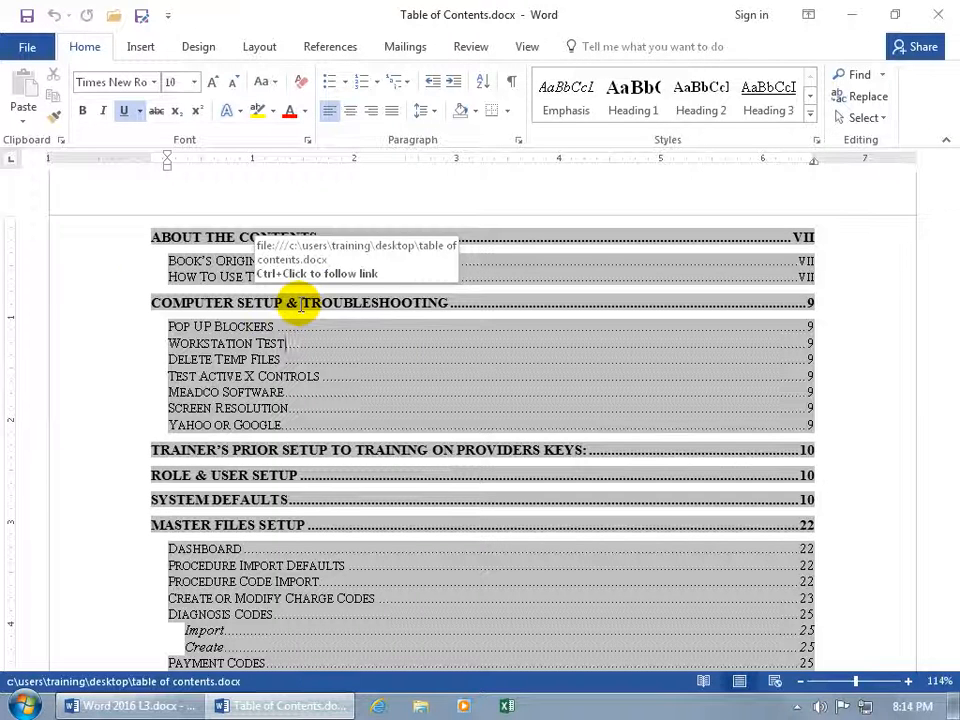
left_click_drag(154, 238, 400, 292)
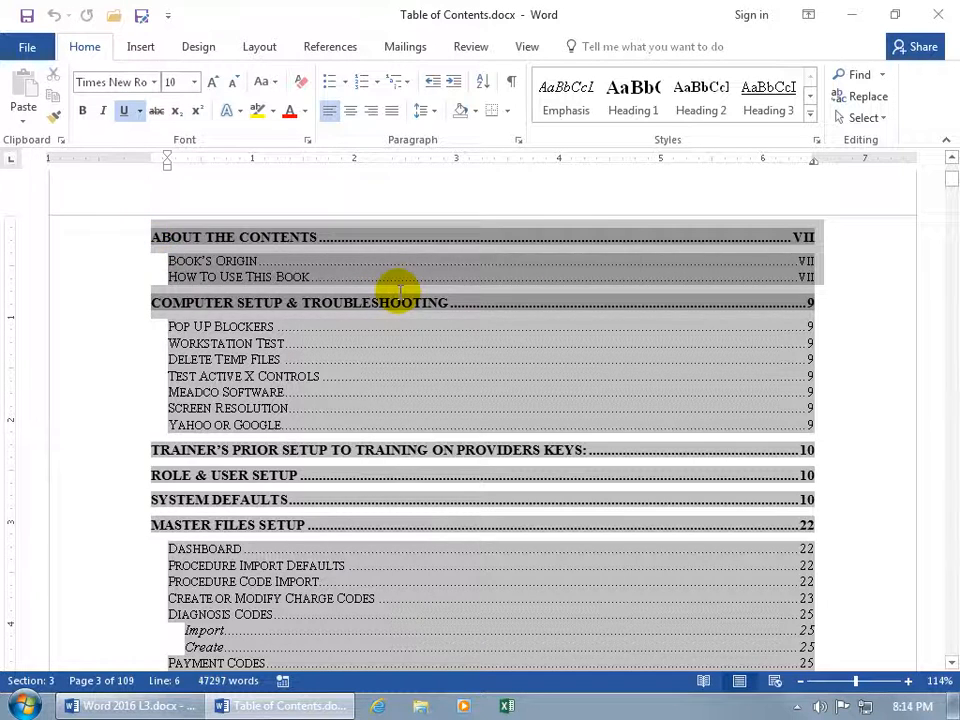
key("Delete")
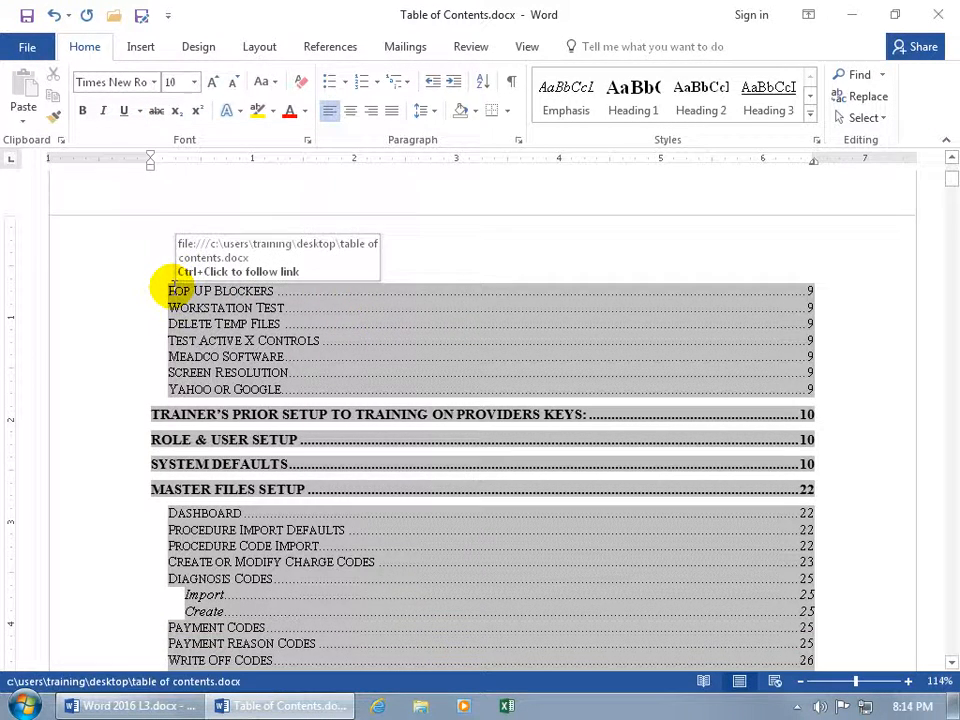
left_click_drag(168, 283, 381, 347)
key("Delete")
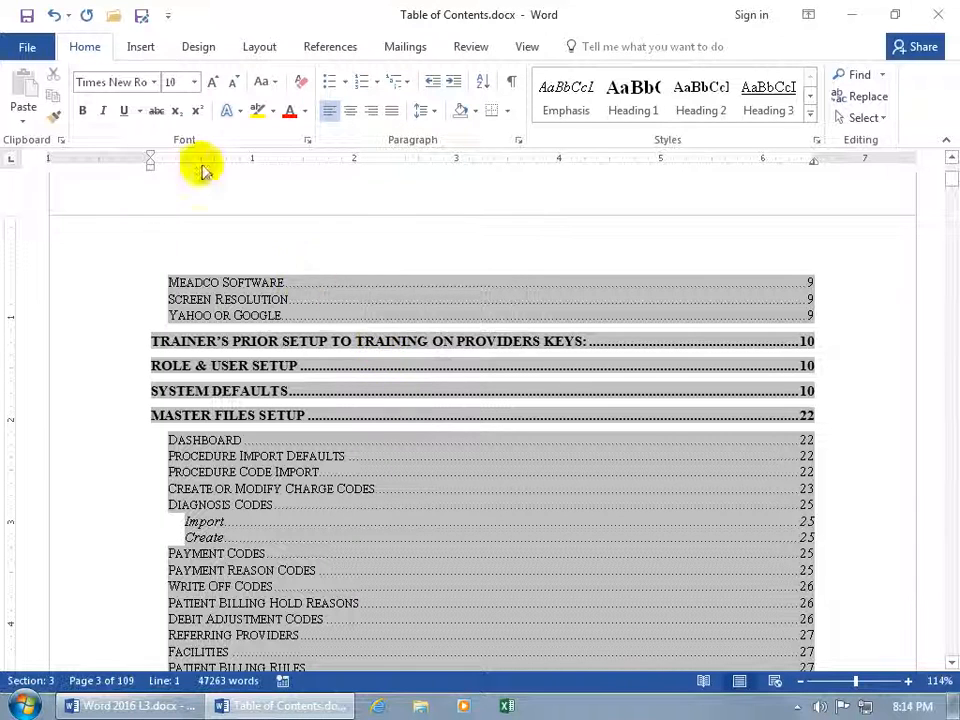
Undo both deletions to restore the table of contents and show the References tools
left_click(54, 15)
left_click(54, 15)
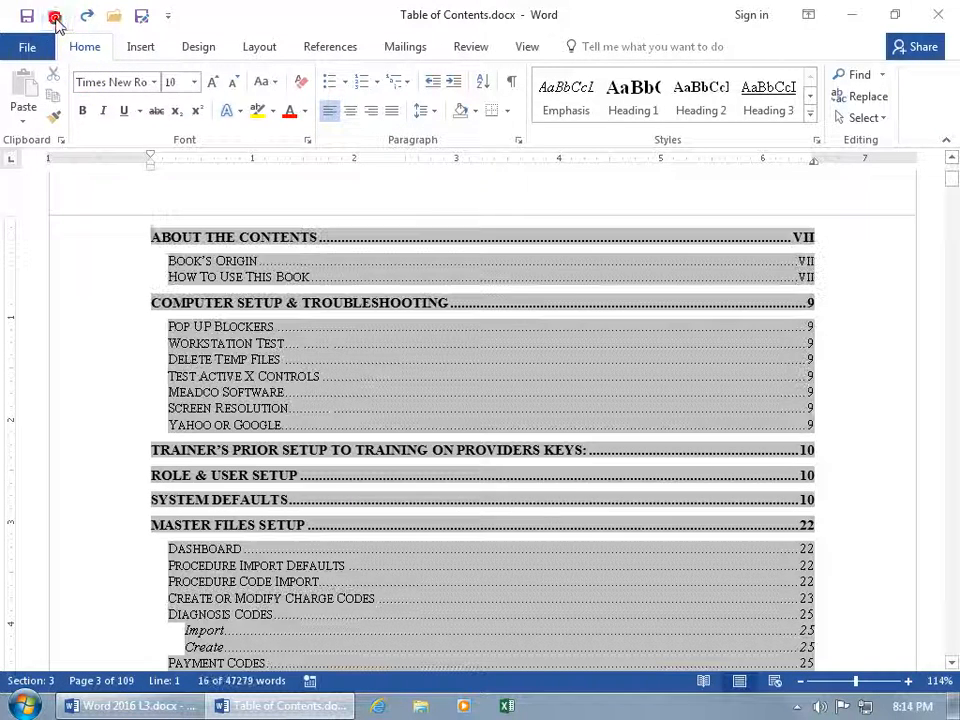
left_click(387, 348)
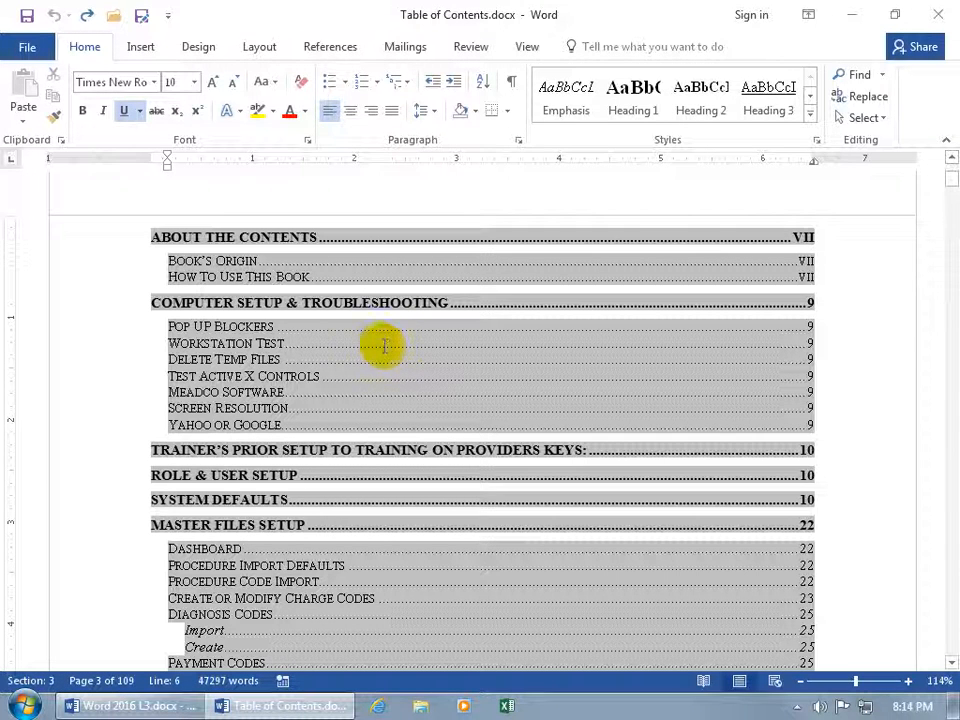
left_click(345, 47)
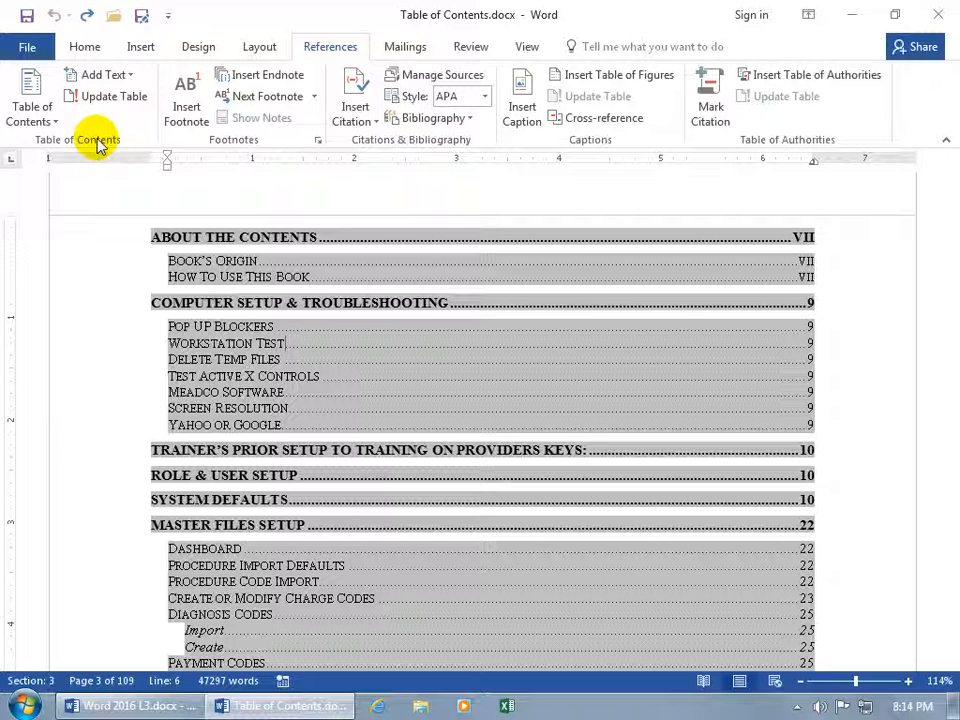
Remove the table of contents and turn on Show/Hide ¶ to reveal the leftover section breaks
left_click(40, 118)
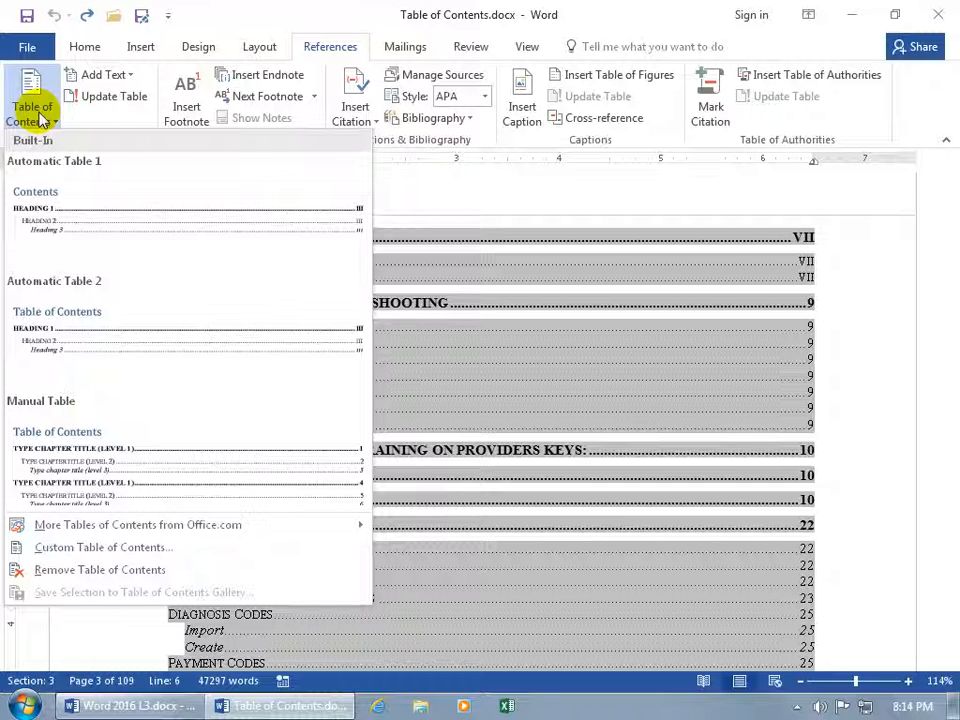
left_click(75, 578)
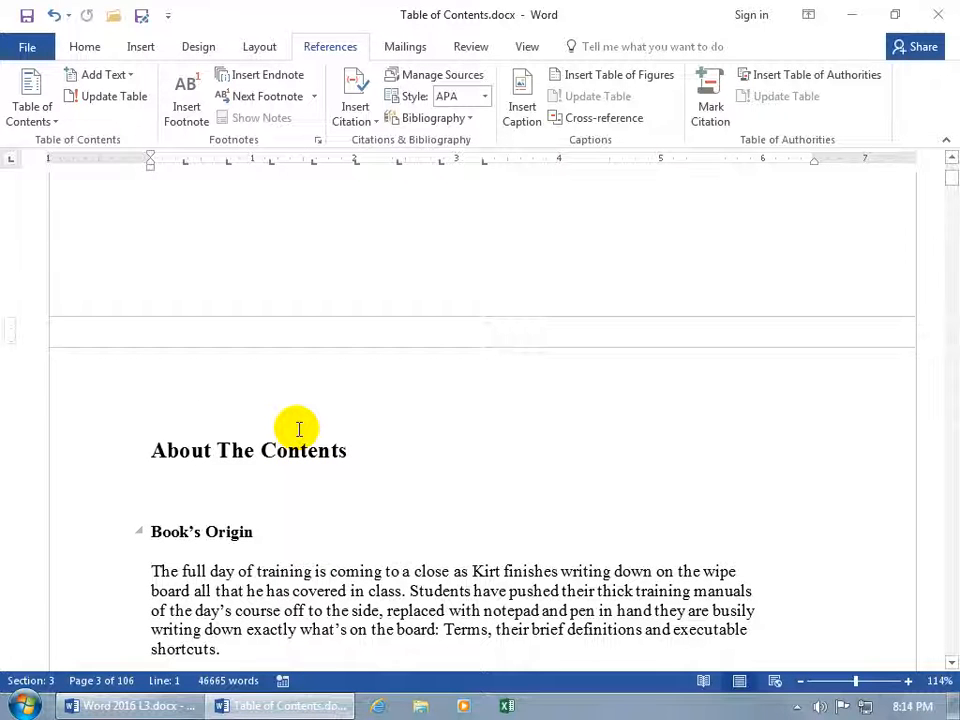
left_click(85, 47)
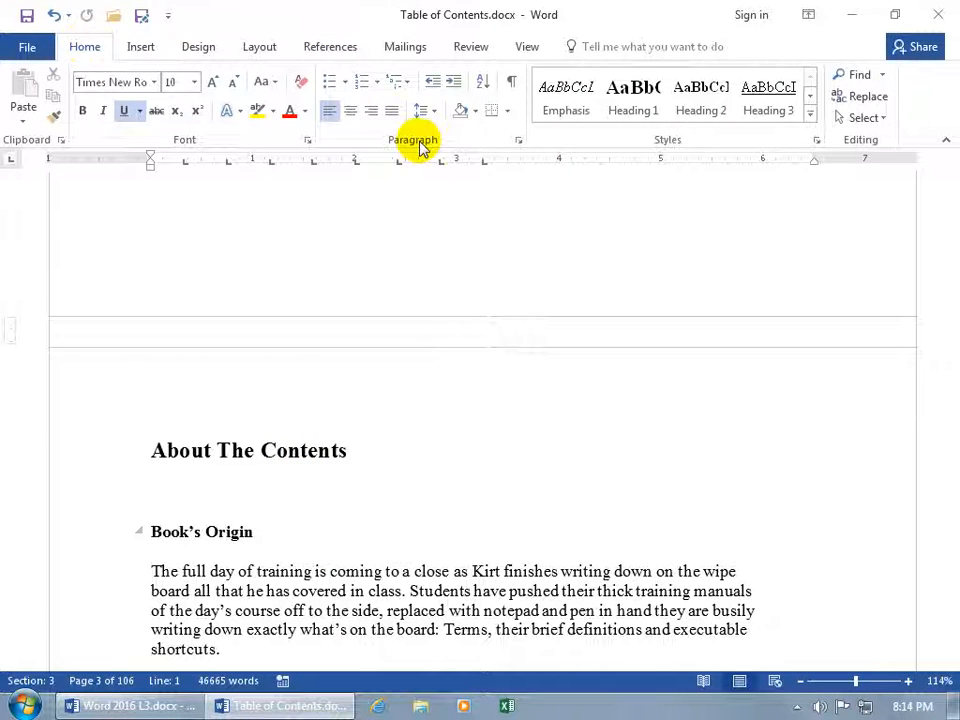
left_click(511, 82)
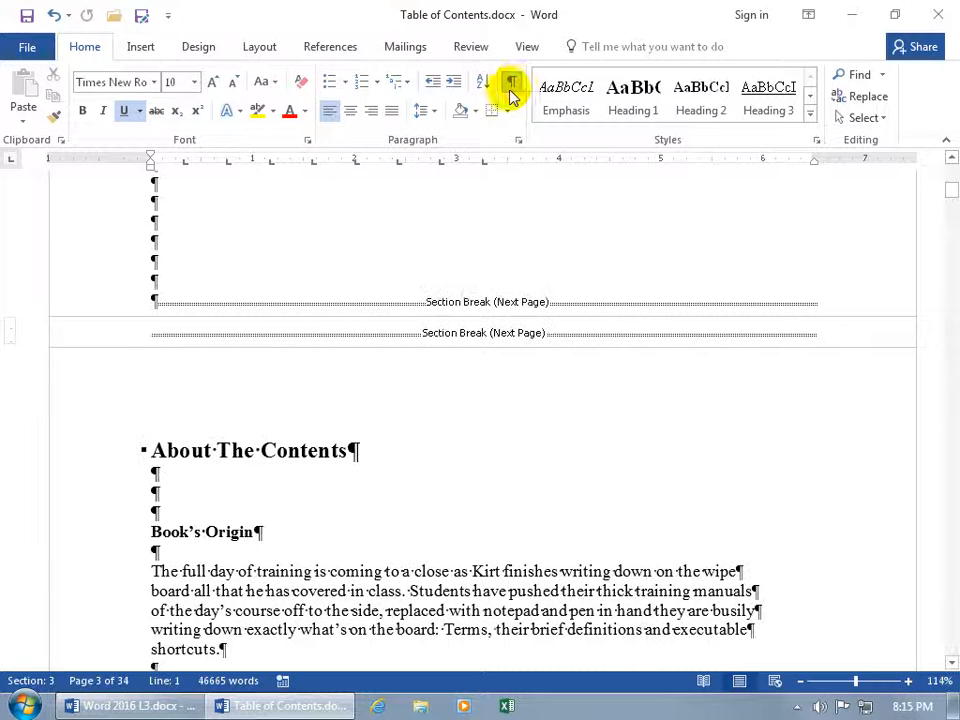
Add blank lines before the second section break, title the page 'Table of Contents', and hide formatting marks
left_click(158, 262)
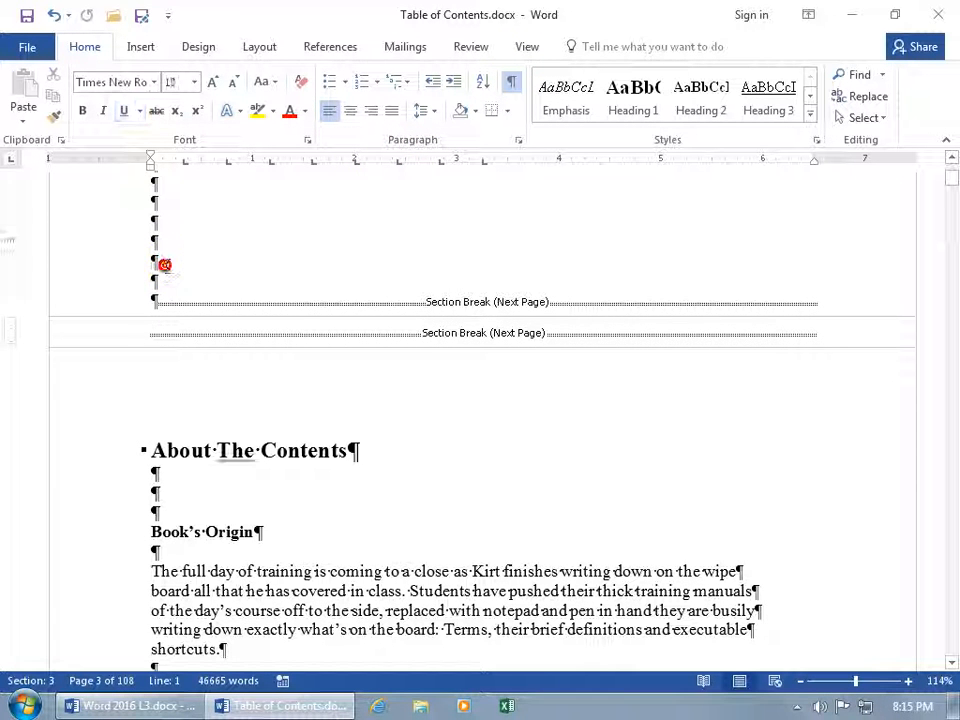
left_click(145, 333)
left_click(145, 333)
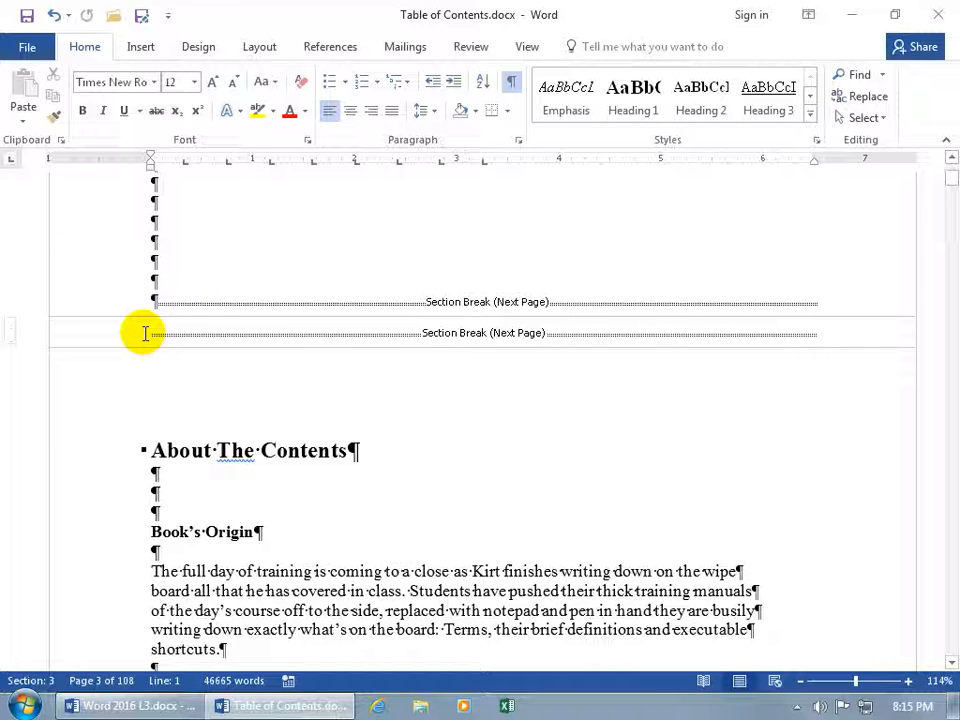
key("Return")
key("Return")
key("Return")
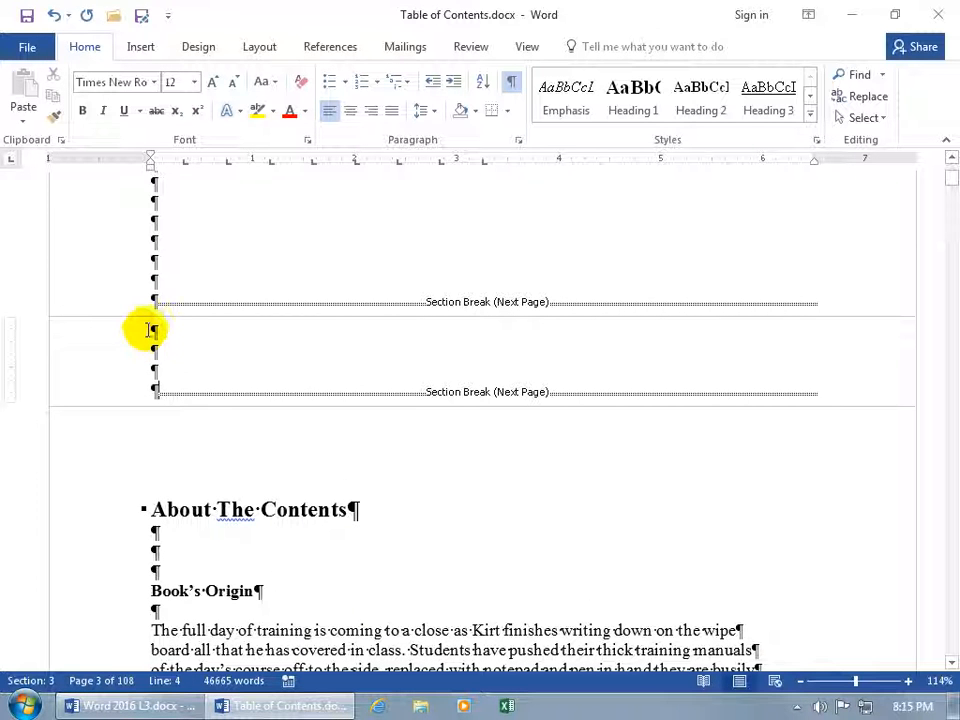
left_click(163, 329)
type("Table of Contents")
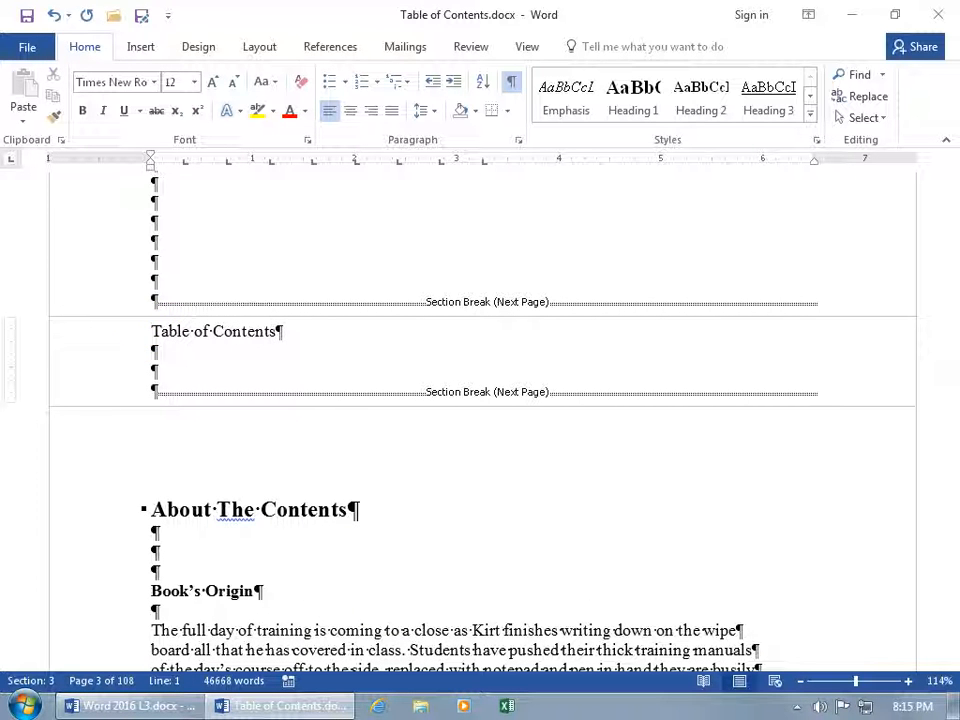
left_click(158, 371)
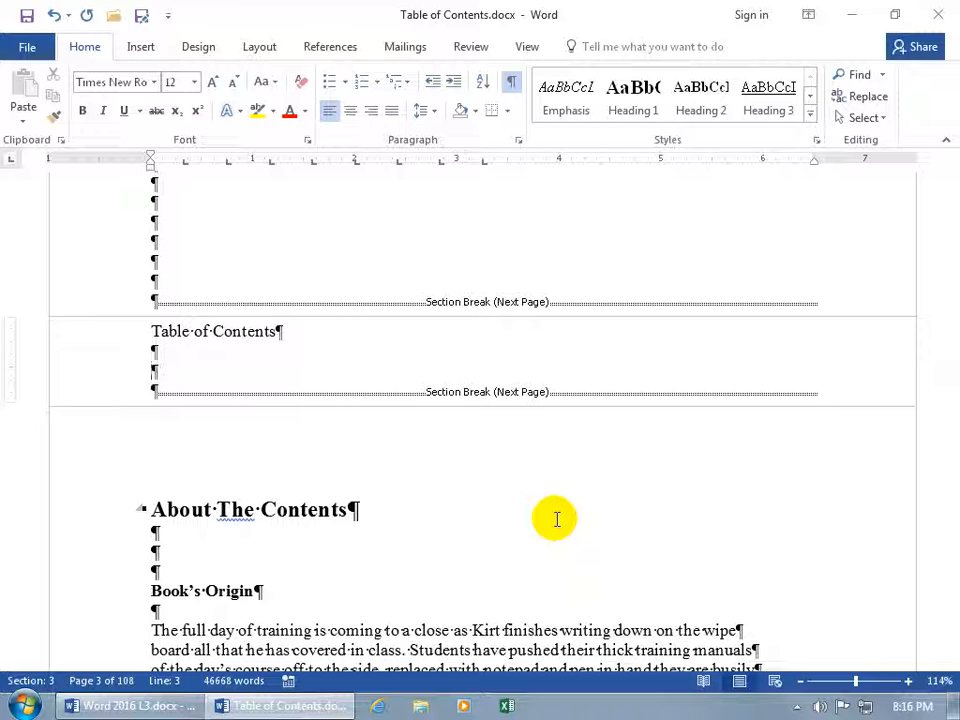
left_click(511, 81)
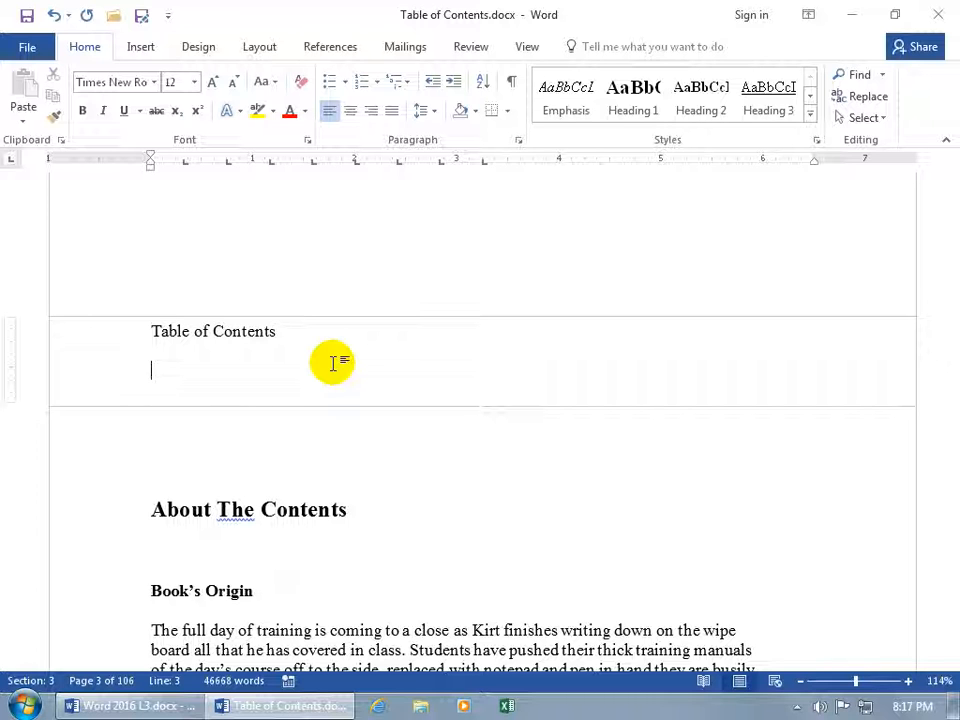
Insert Automatic Table 1 under the 'Table of Contents' title and scroll up to review it
left_click(329, 47)
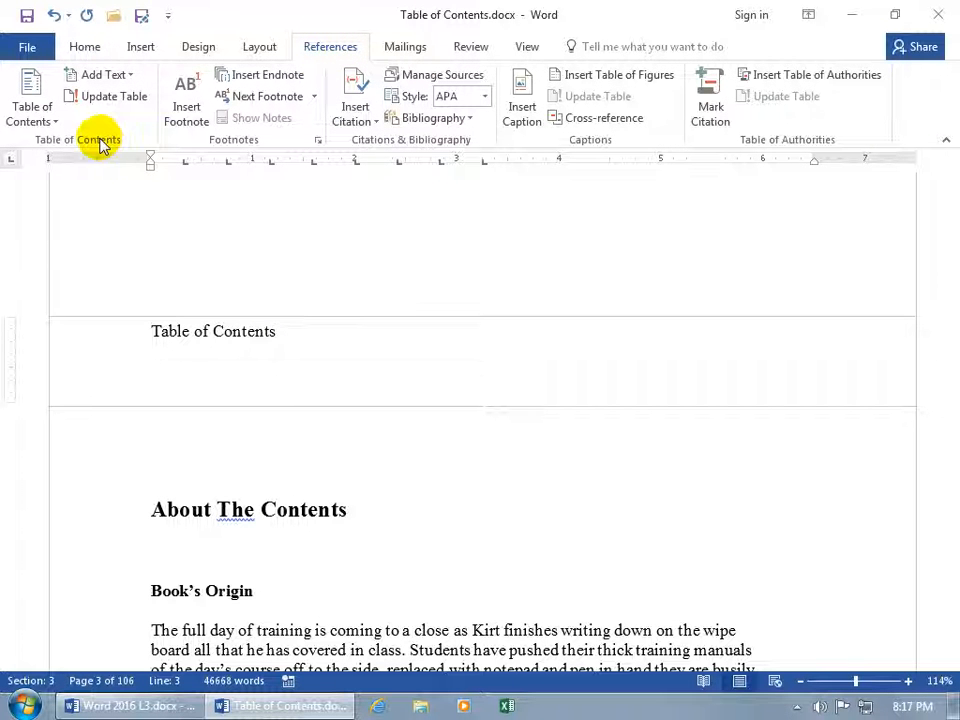
left_click(42, 118)
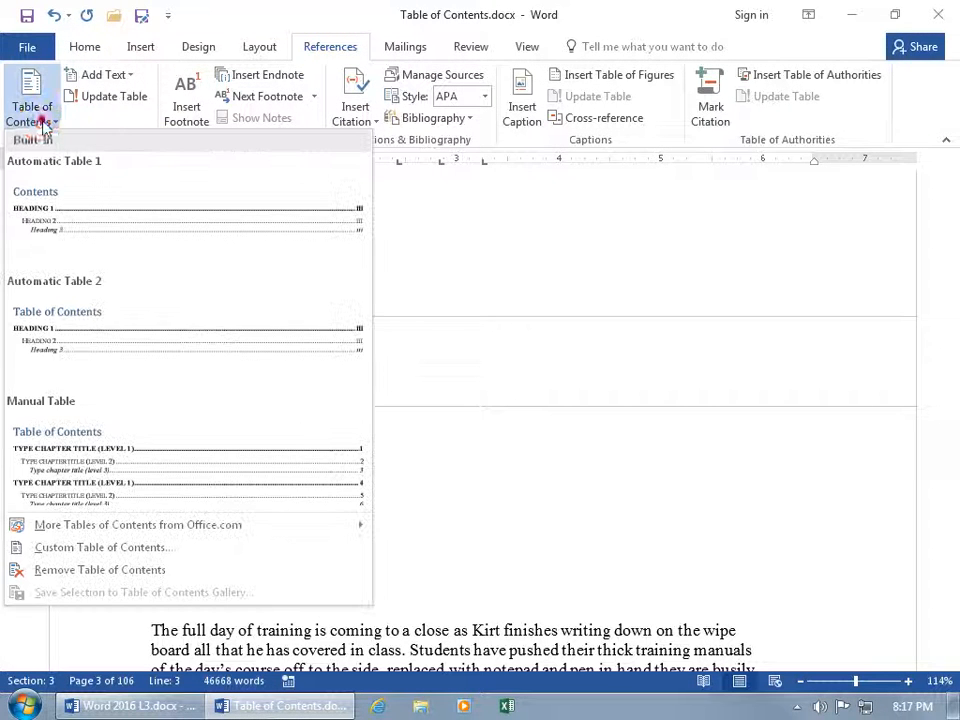
left_click(100, 226)
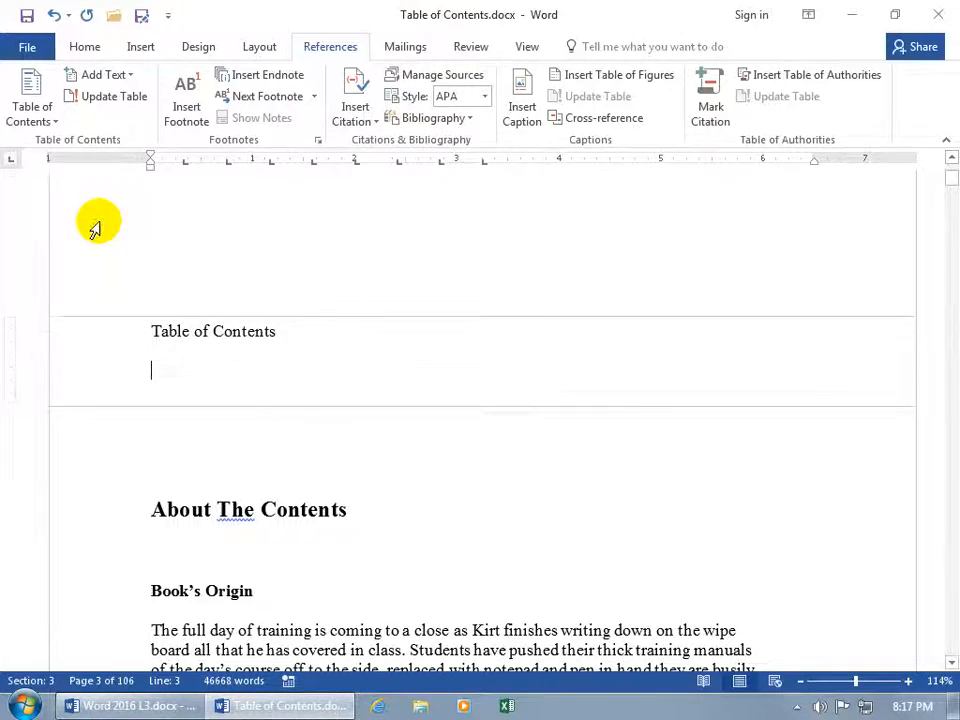
scroll(298, 305, "up", 5)
scroll(298, 305, "up", 20)
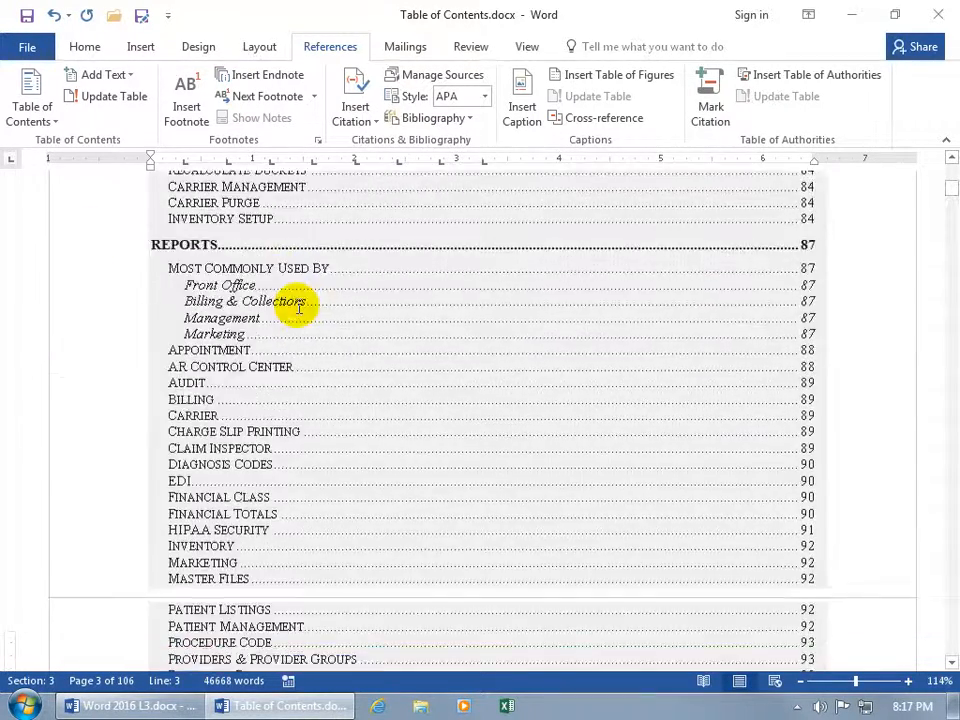
scroll(298, 305, "up", 20)
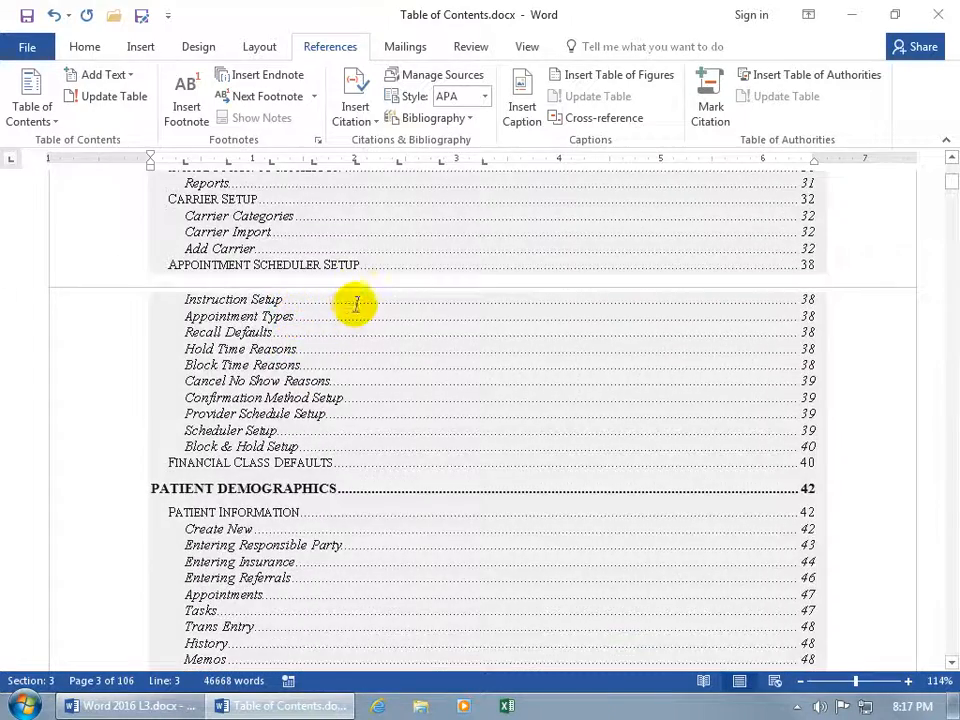
left_click(356, 303)
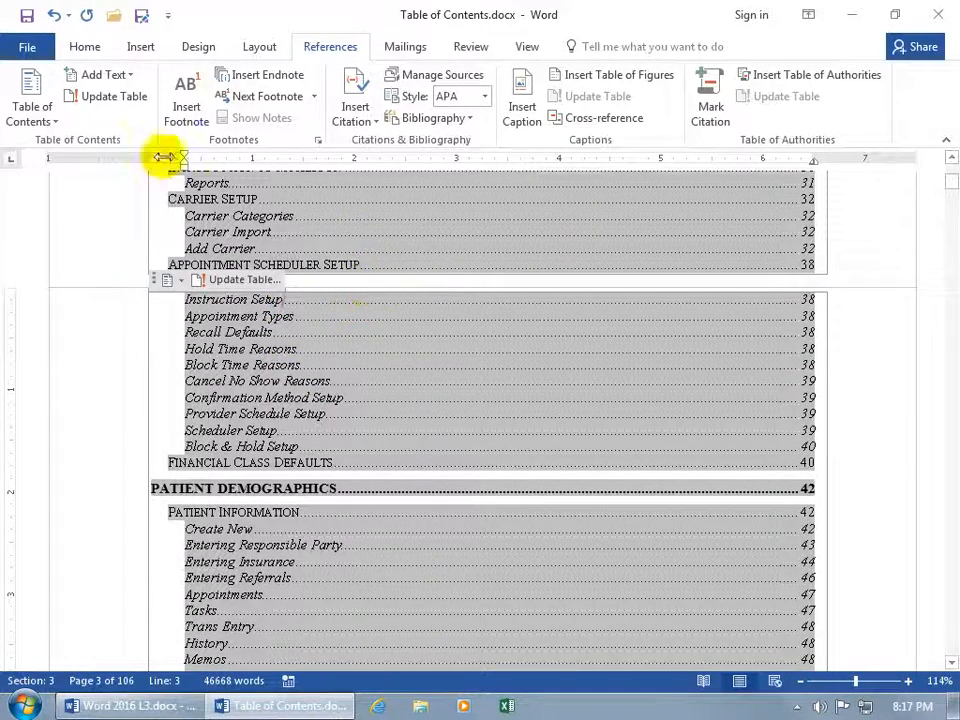
Remove the automatic table of contents again, leaving only the 'Table of Contents' title
left_click(33, 118)
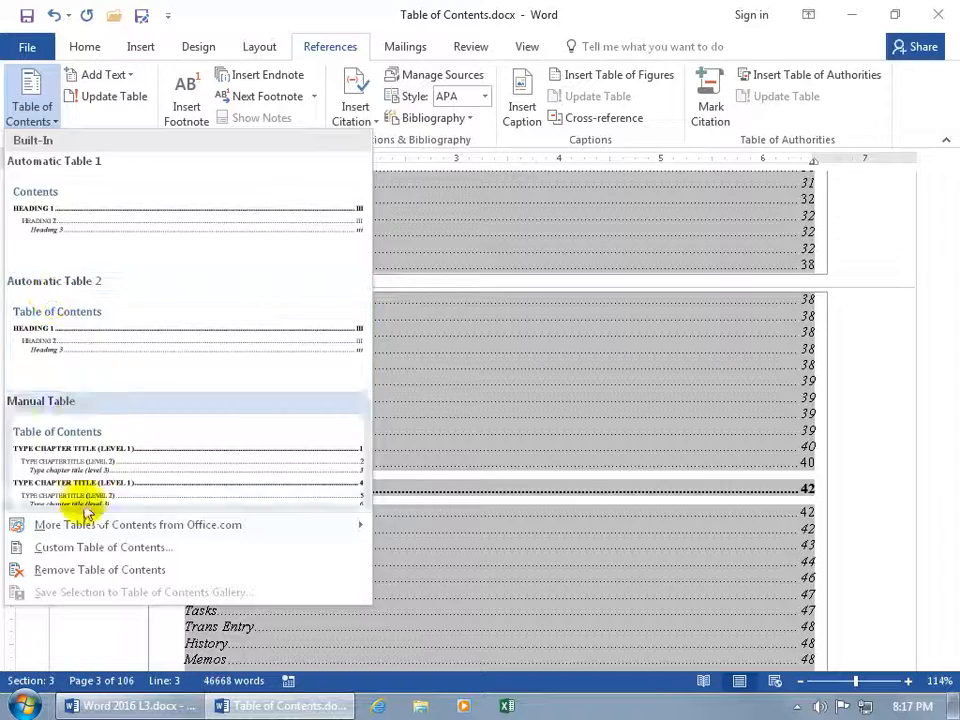
left_click(88, 570)
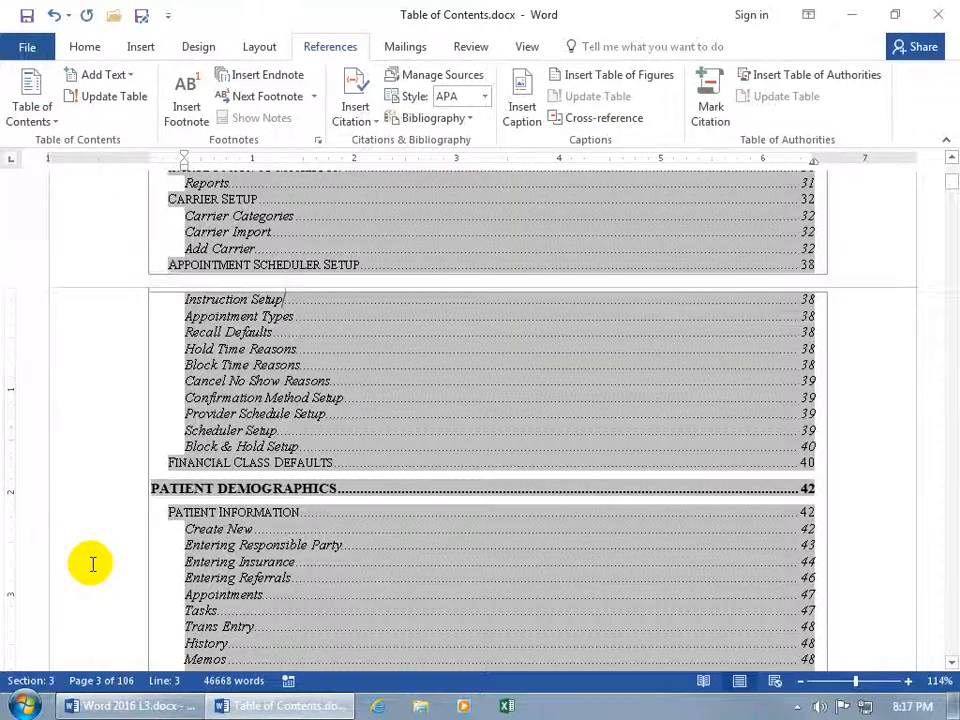
scroll(170, 510, "up", 5)
scroll(170, 512, "up", 12)
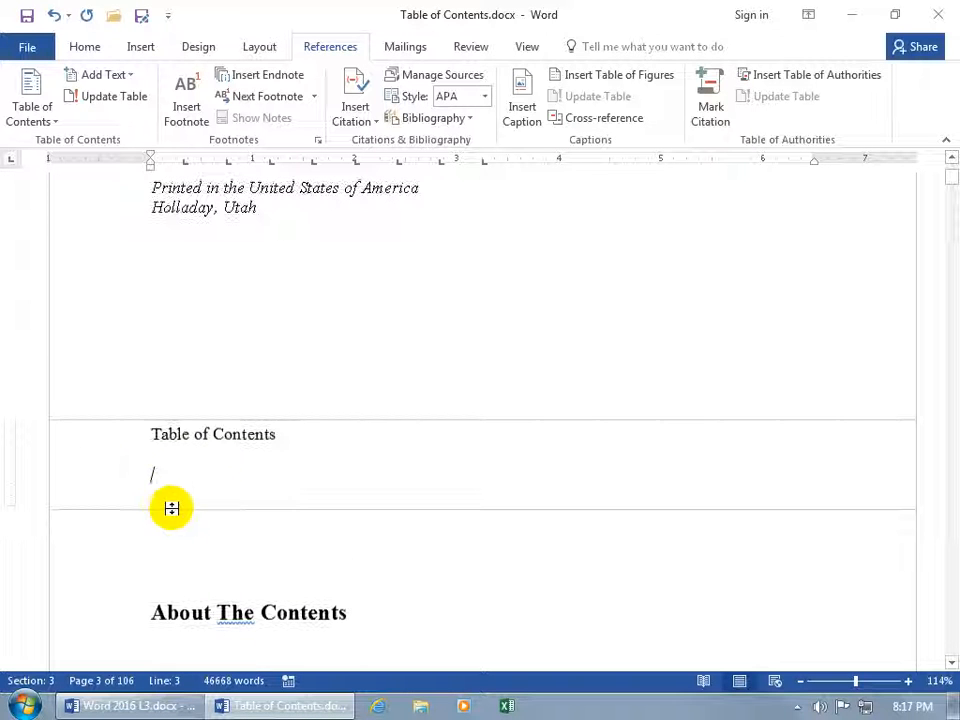
Toggle formatting marks on and off, then open the Custom Table of Contents dialog
left_click(87, 47)
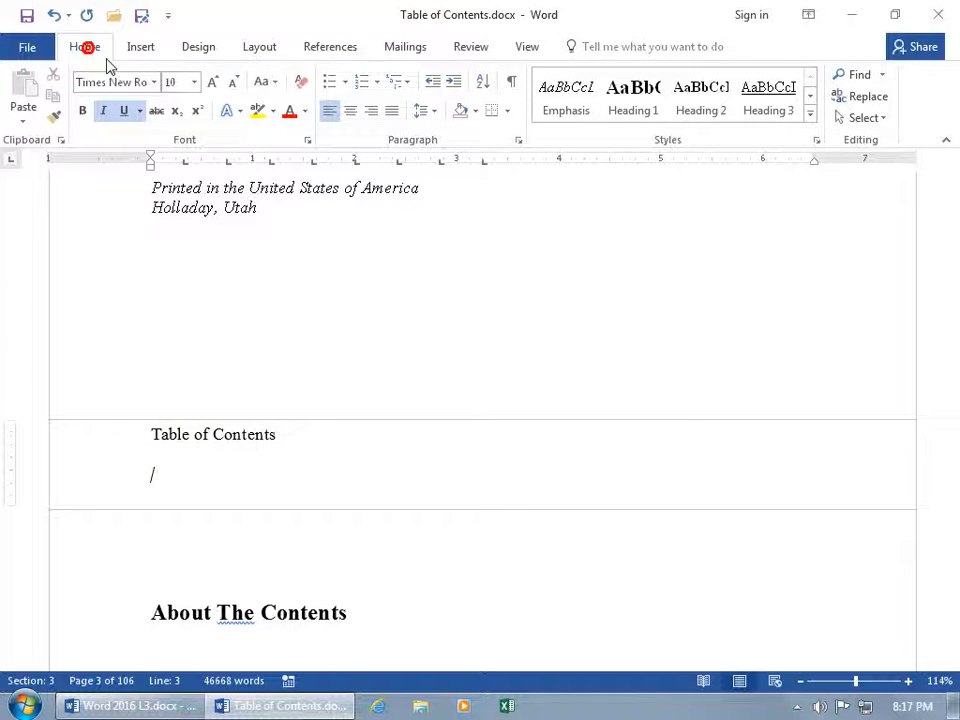
left_click(512, 85)
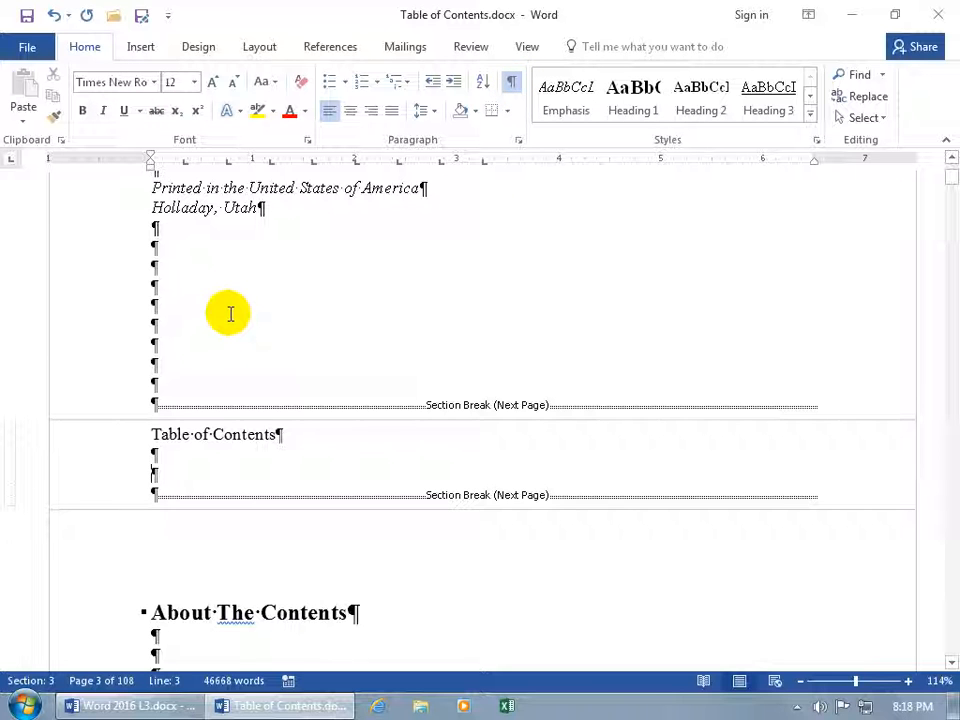
left_click(511, 86)
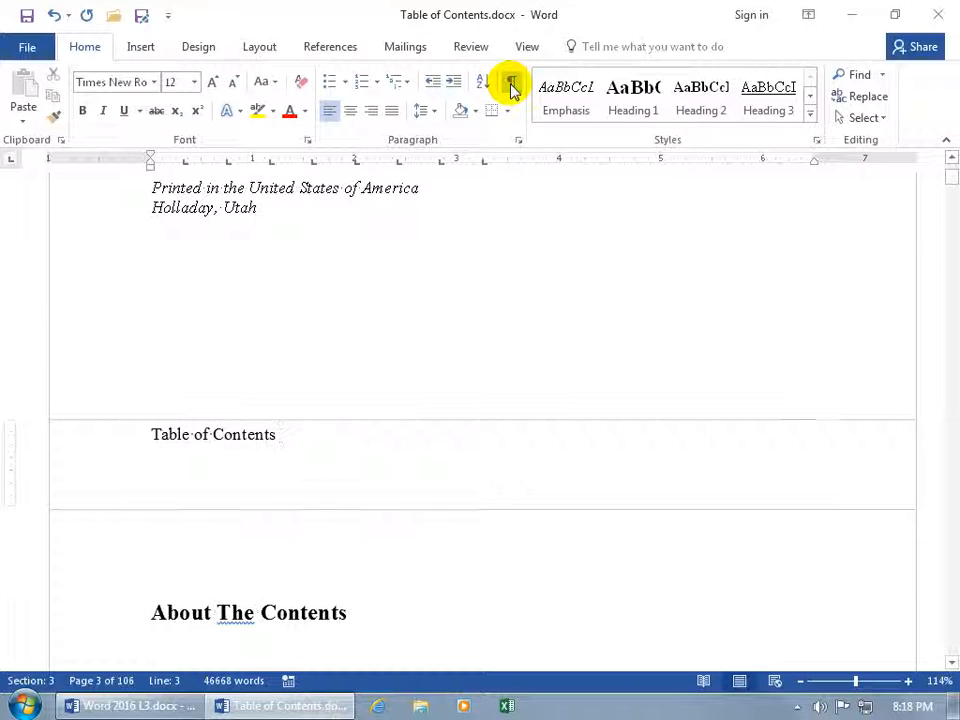
left_click(331, 47)
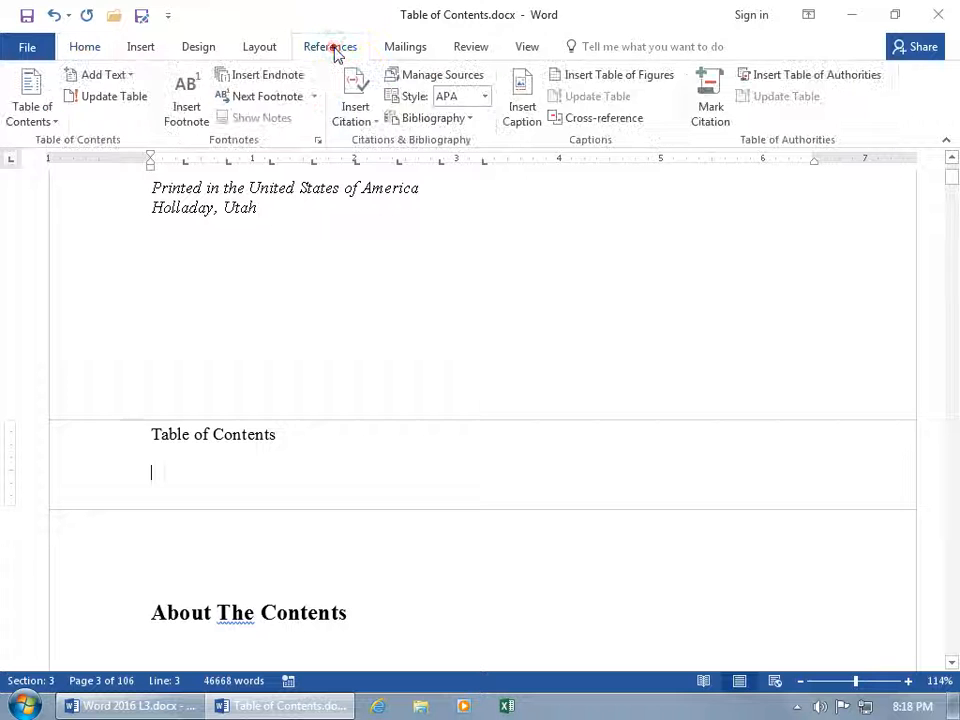
left_click(38, 118)
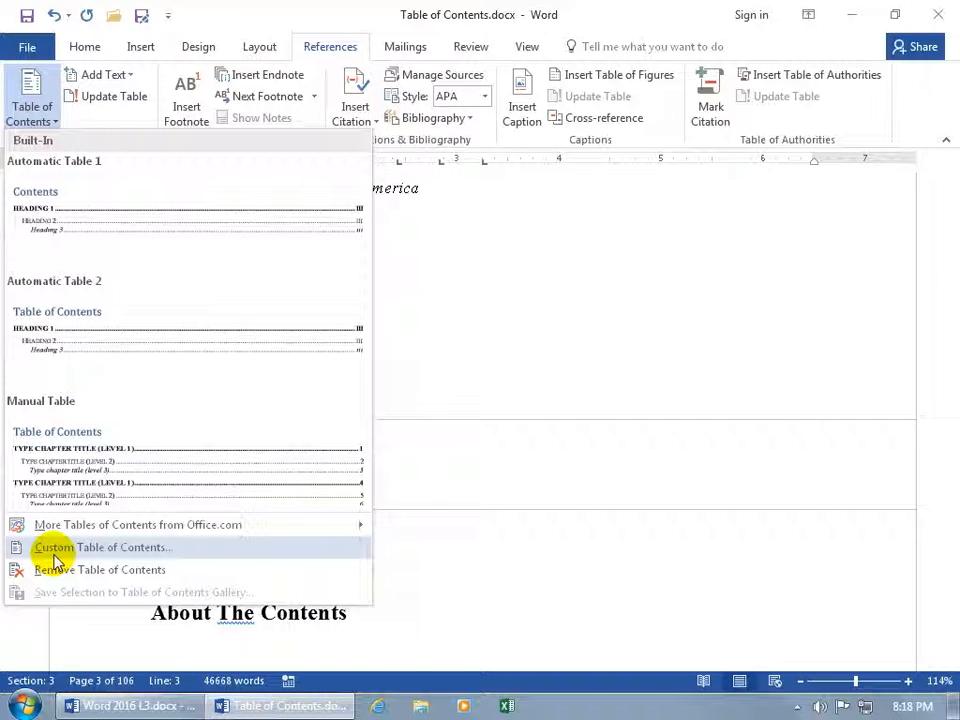
left_click(56, 548)
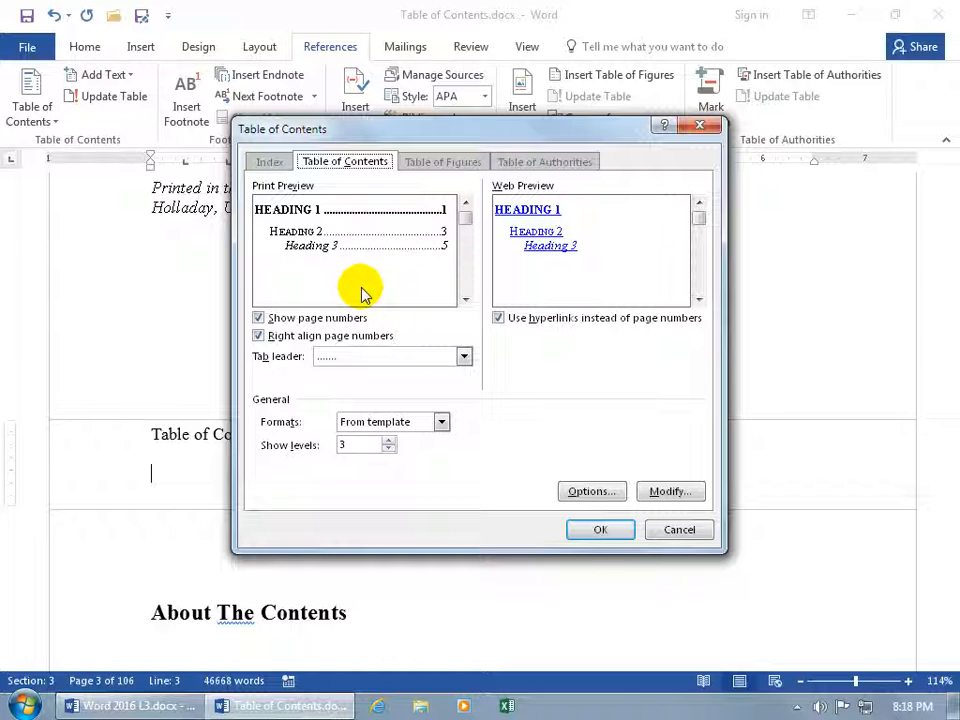
Toggle page numbers, right alignment and the dotted tab leader off and back on
left_click(292, 322)
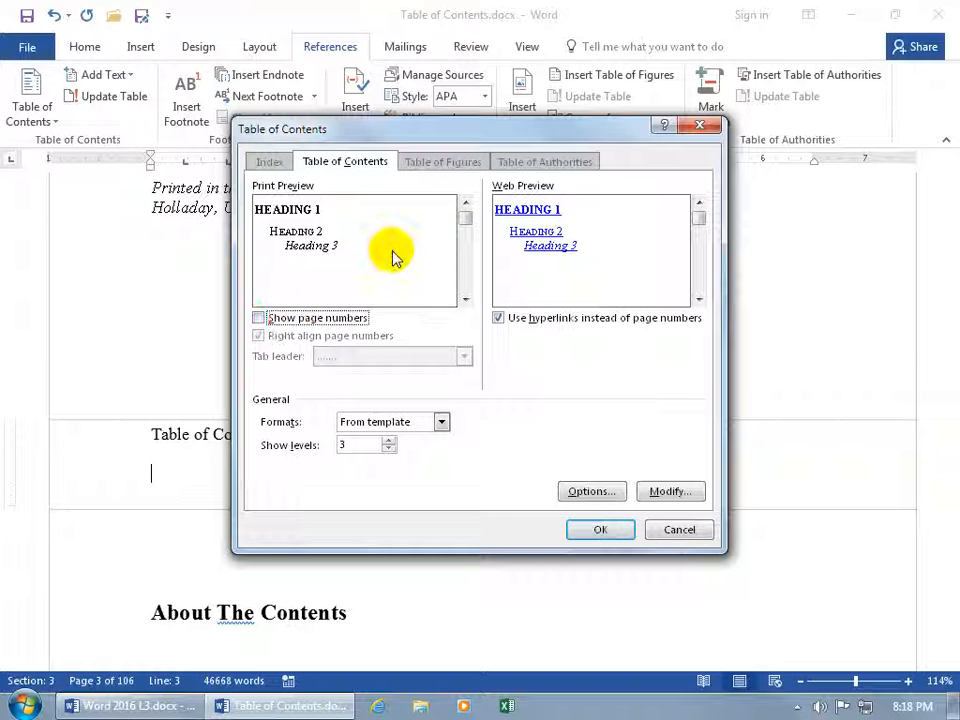
left_click(312, 320)
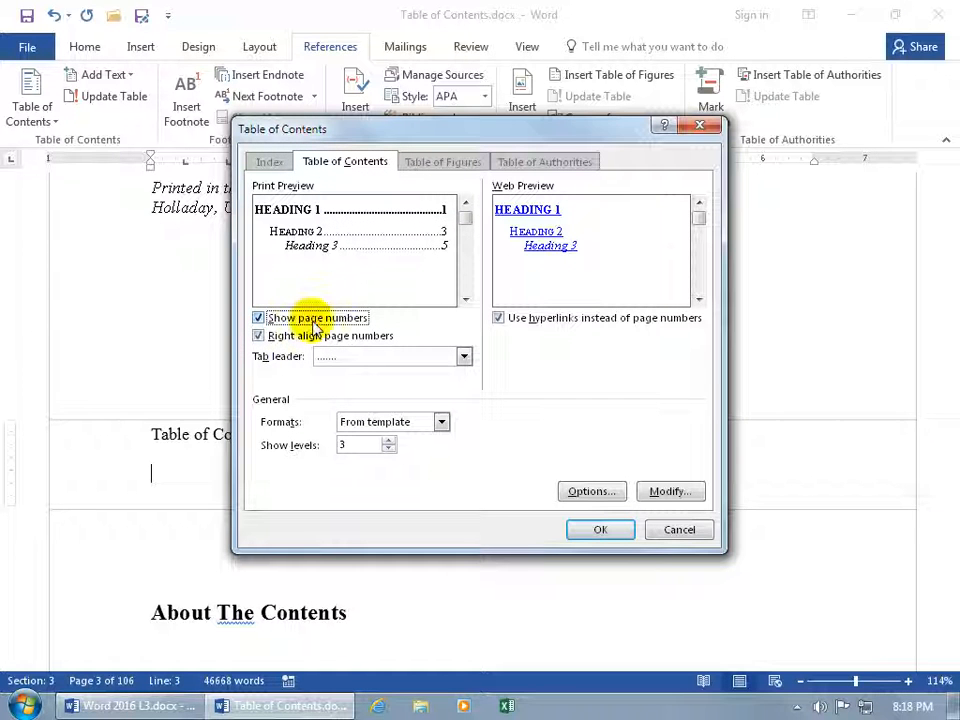
left_click(322, 339)
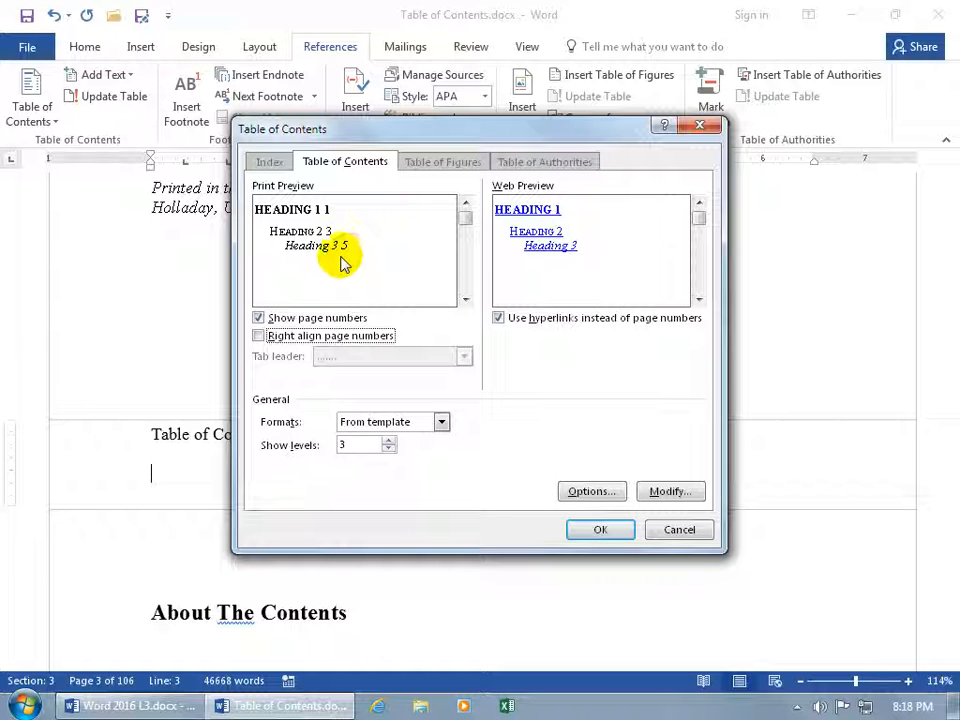
left_click(292, 340)
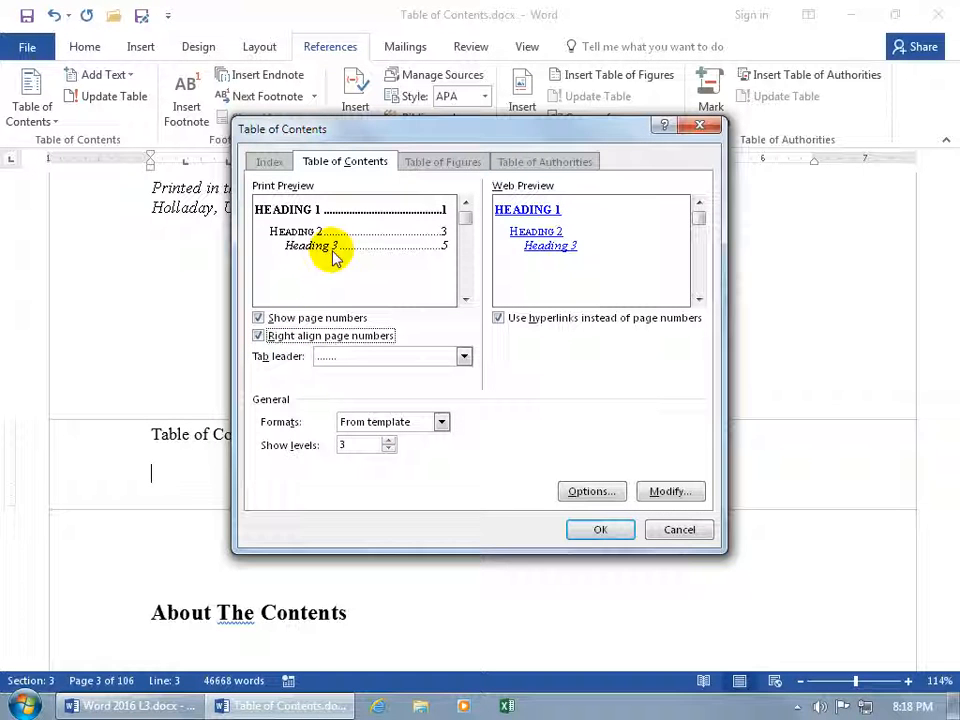
left_click(462, 355)
left_click(436, 372)
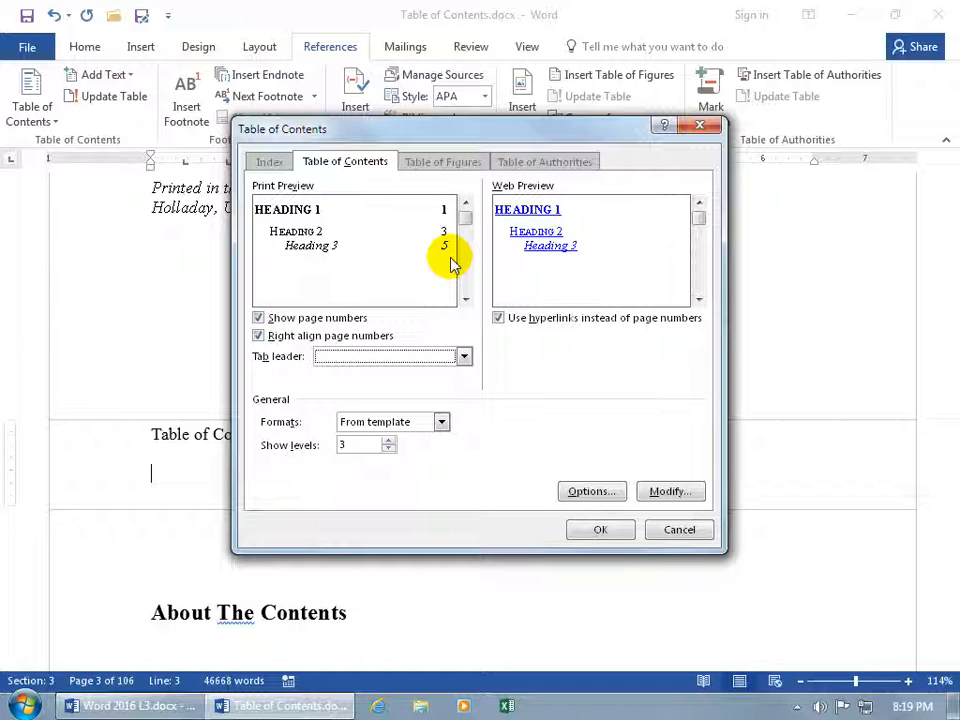
left_click(463, 356)
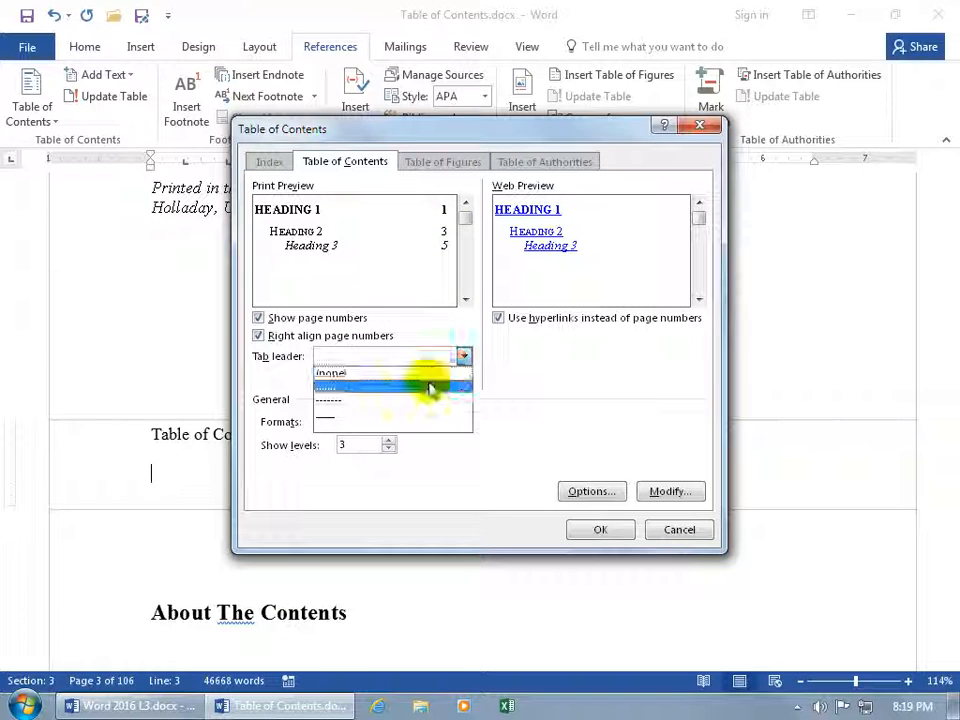
left_click(428, 385)
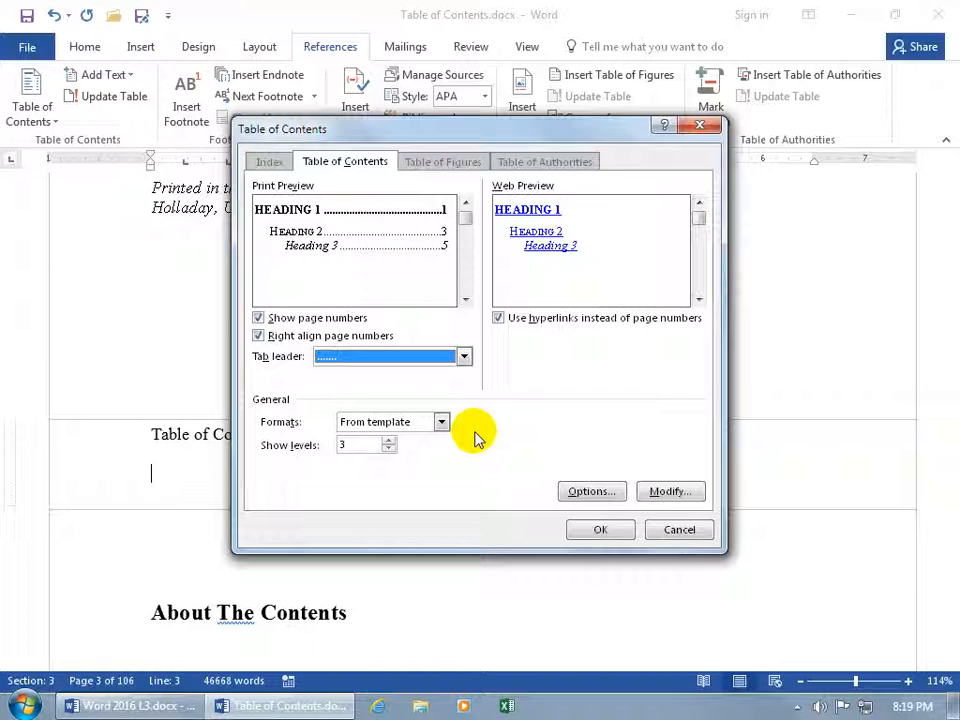
Try the Classic format, revert to From template, and open the TOC styles list via Modify
left_click(440, 421)
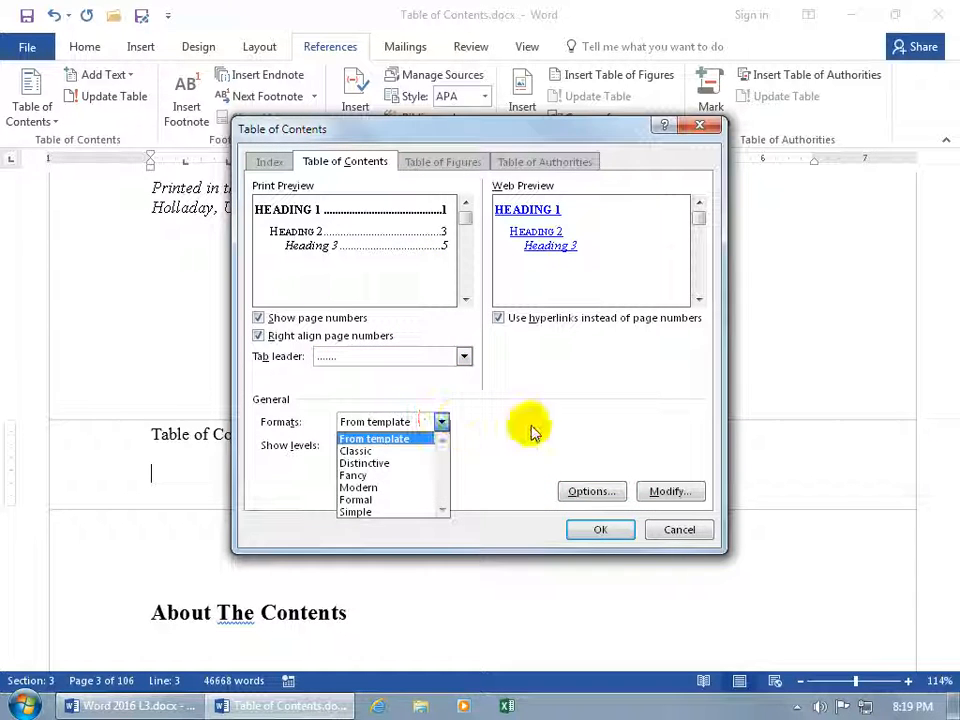
left_click(380, 451)
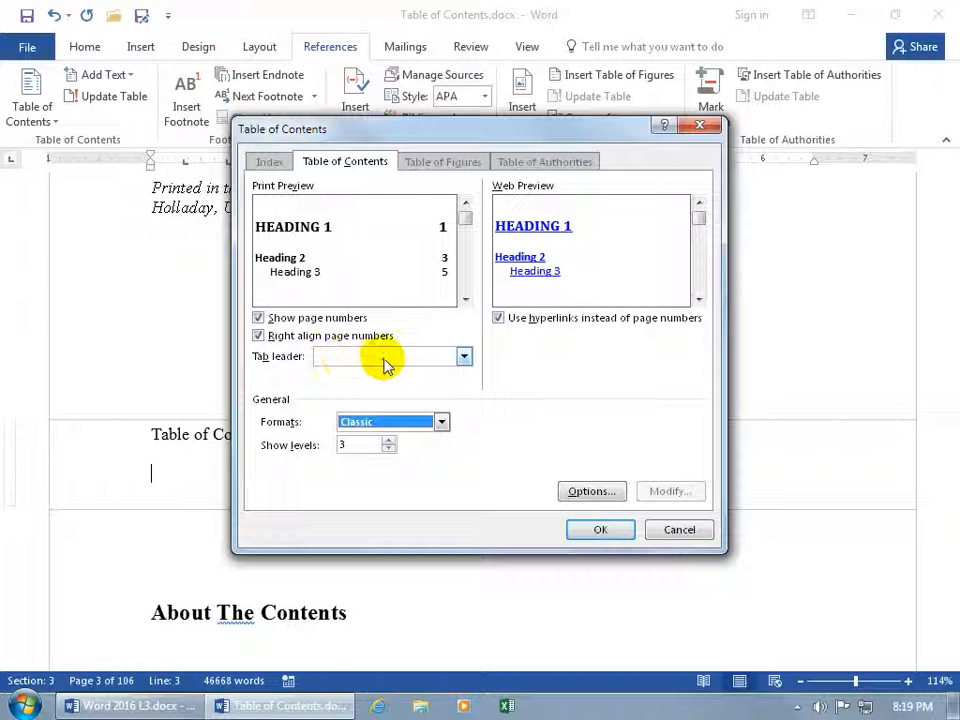
left_click(441, 422)
left_click(429, 439)
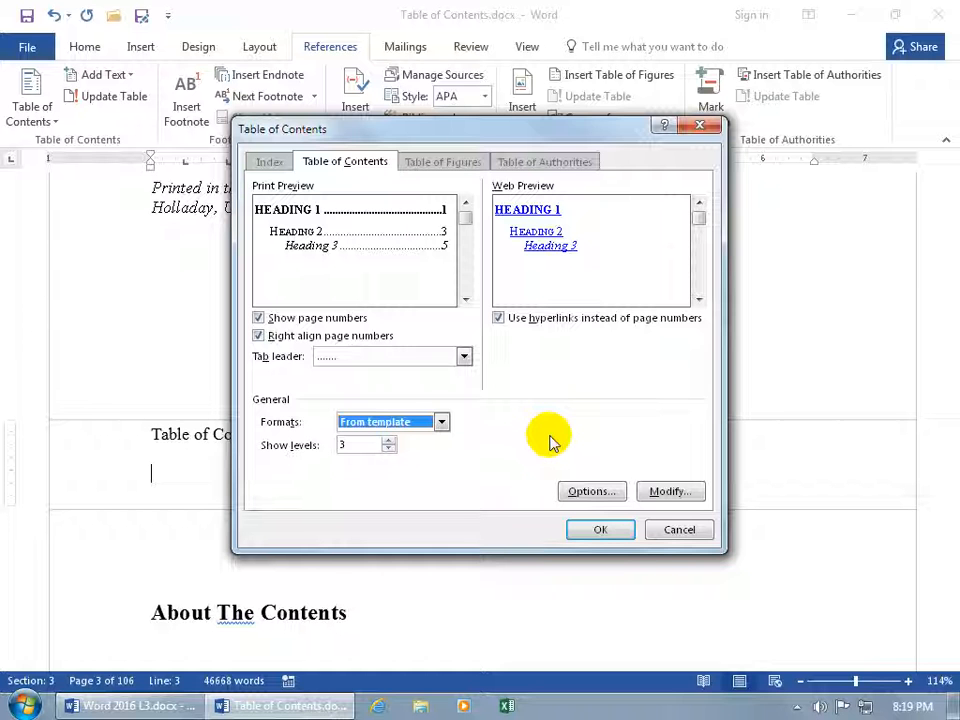
left_click(669, 492)
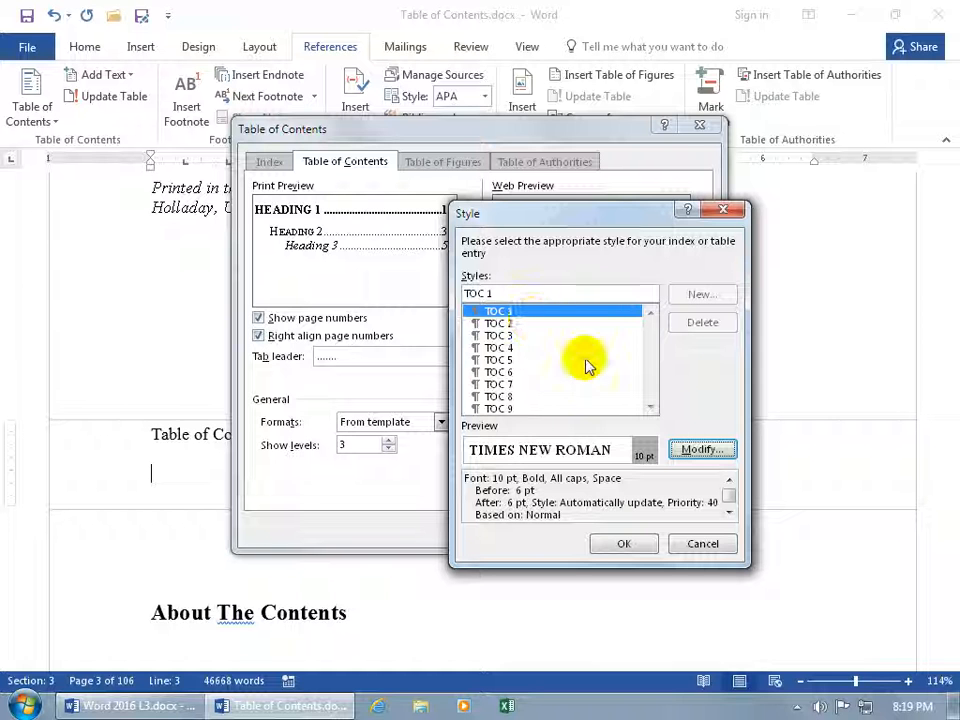
Inspect the TOC 1 style without changing it, then raise the Show levels count
left_click(690, 449)
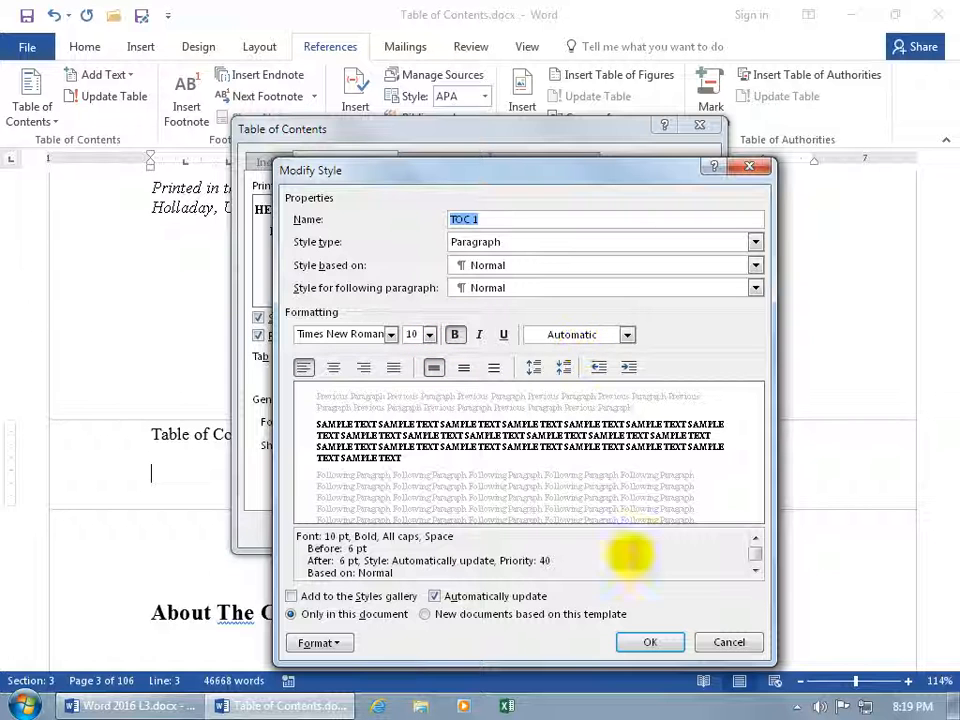
left_click(727, 642)
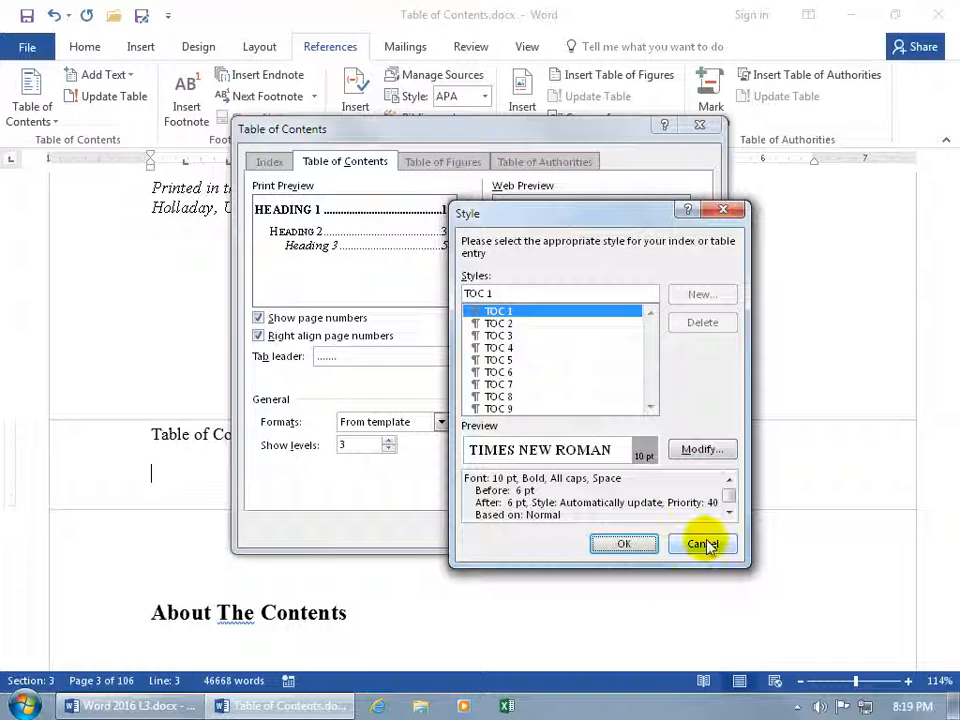
left_click(703, 545)
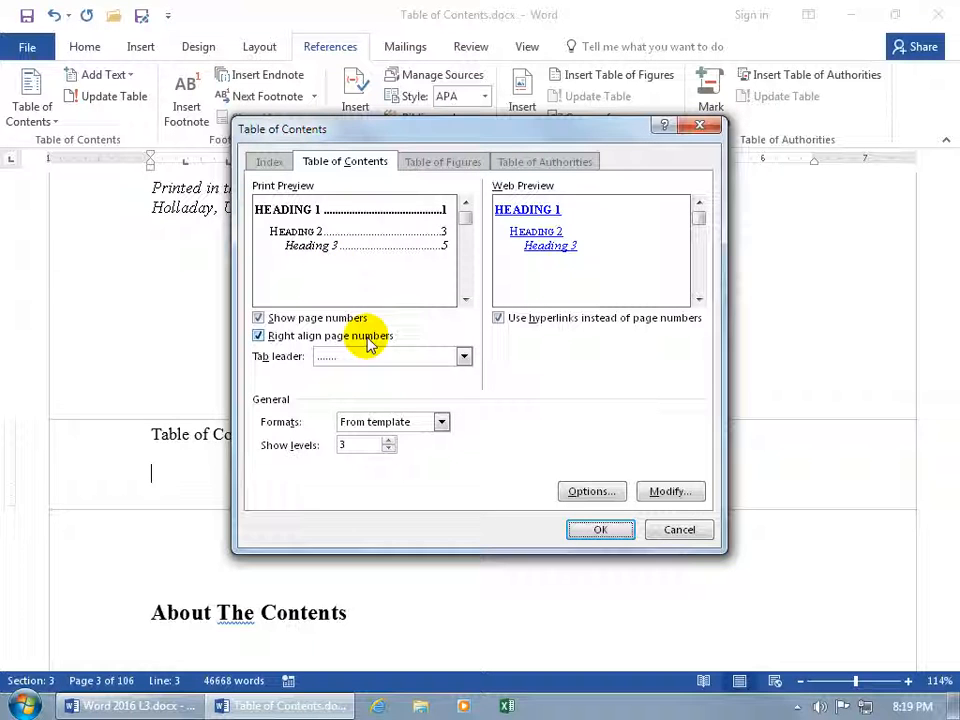
left_click(390, 441)
Insert a From template table of contents showing 3 heading levels
left_click(390, 441)
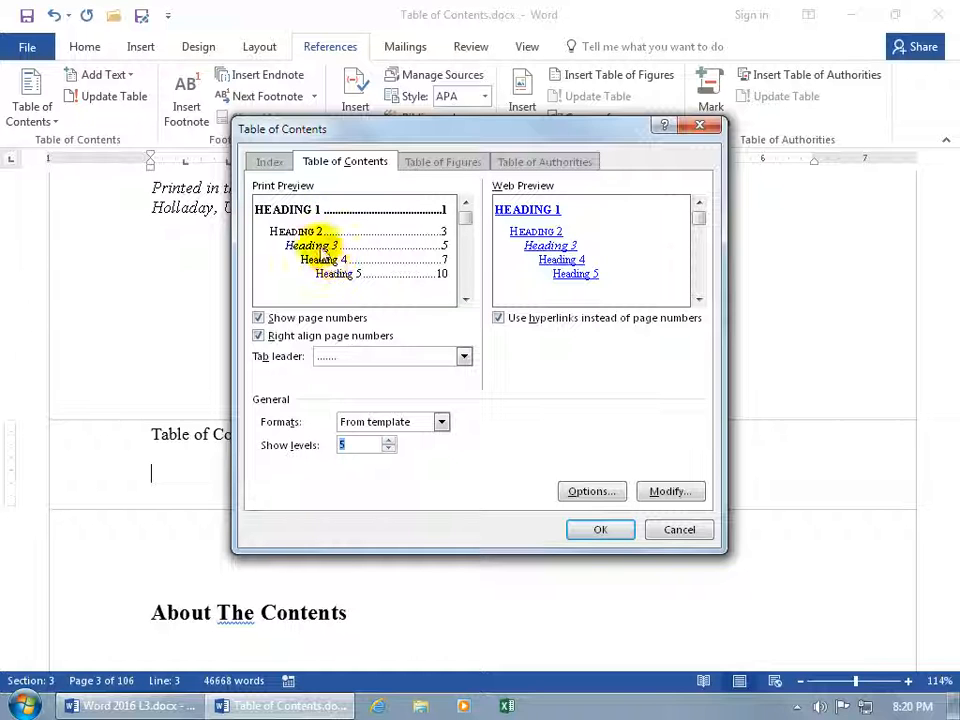
left_click(388, 450)
left_click(388, 450)
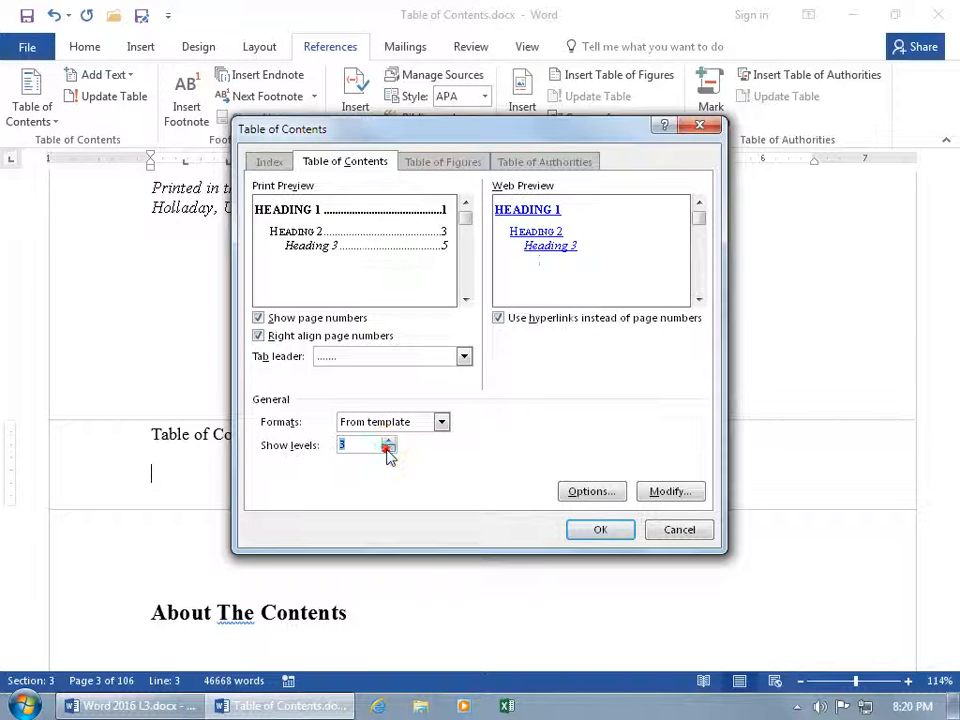
left_click(598, 531)
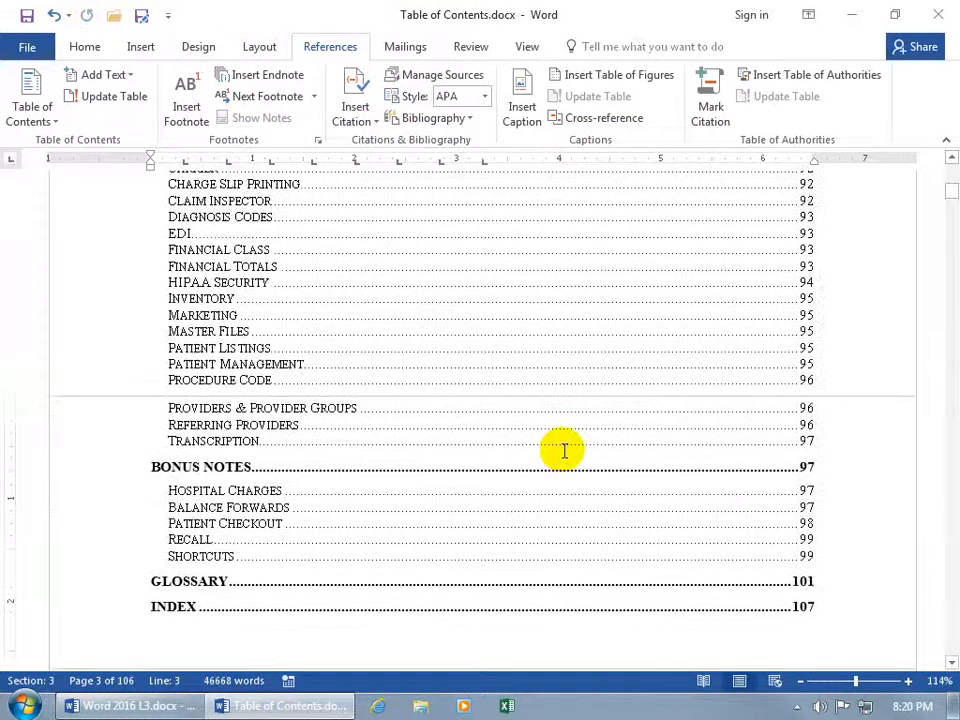
left_click_drag(951, 198, 952, 180)
scroll(489, 240, "up", 3)
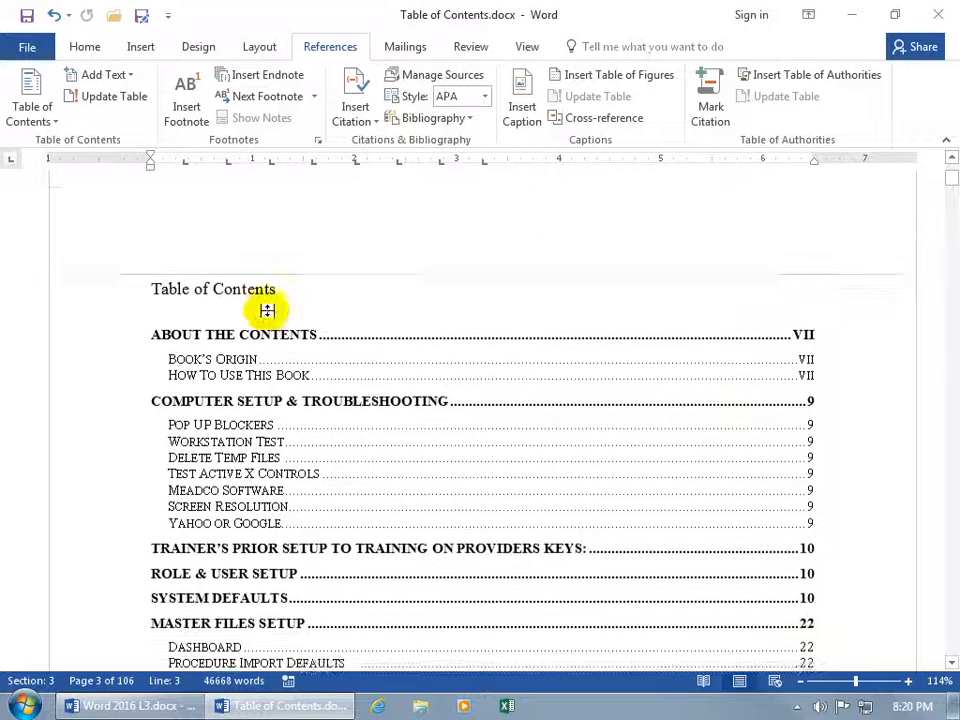
left_click(193, 343)
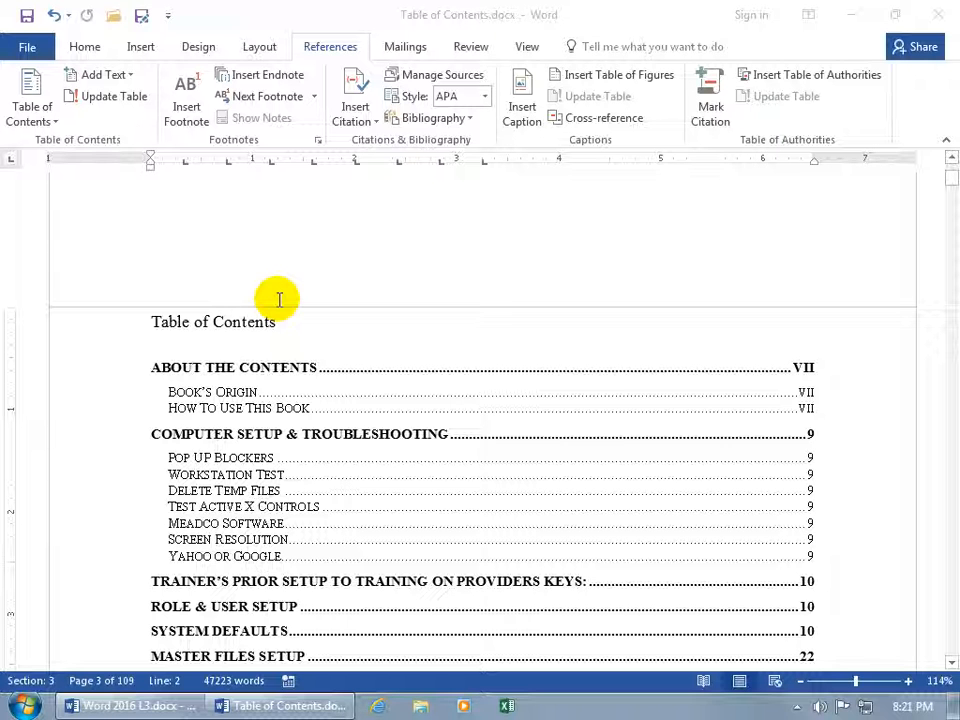
left_click(334, 347)
scroll(336, 340, "down", 3)
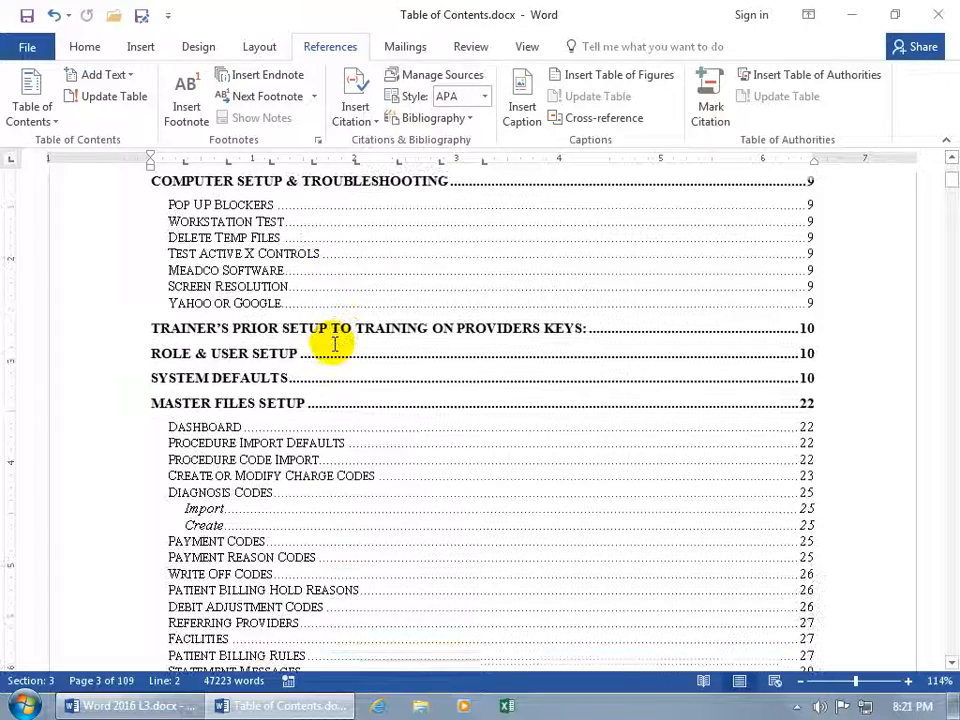
Put a page break before Master Files Setup and change 'Dashboard' to 'Dashboards'
left_click(246, 408, "ctrl")
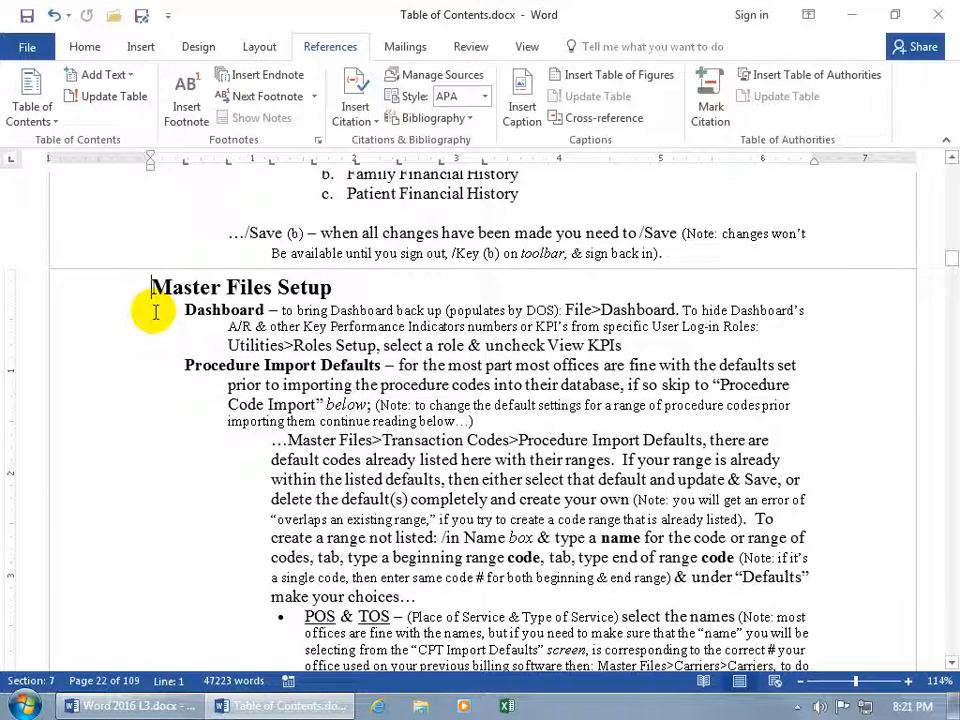
key("ctrl+Return")
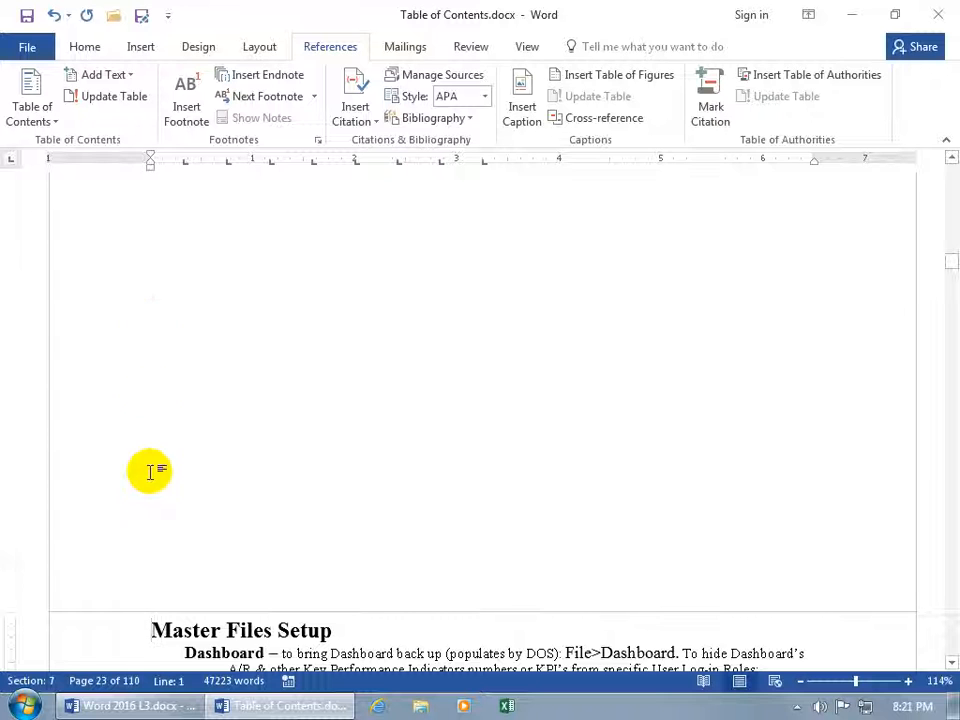
scroll(150, 460, "down", 3)
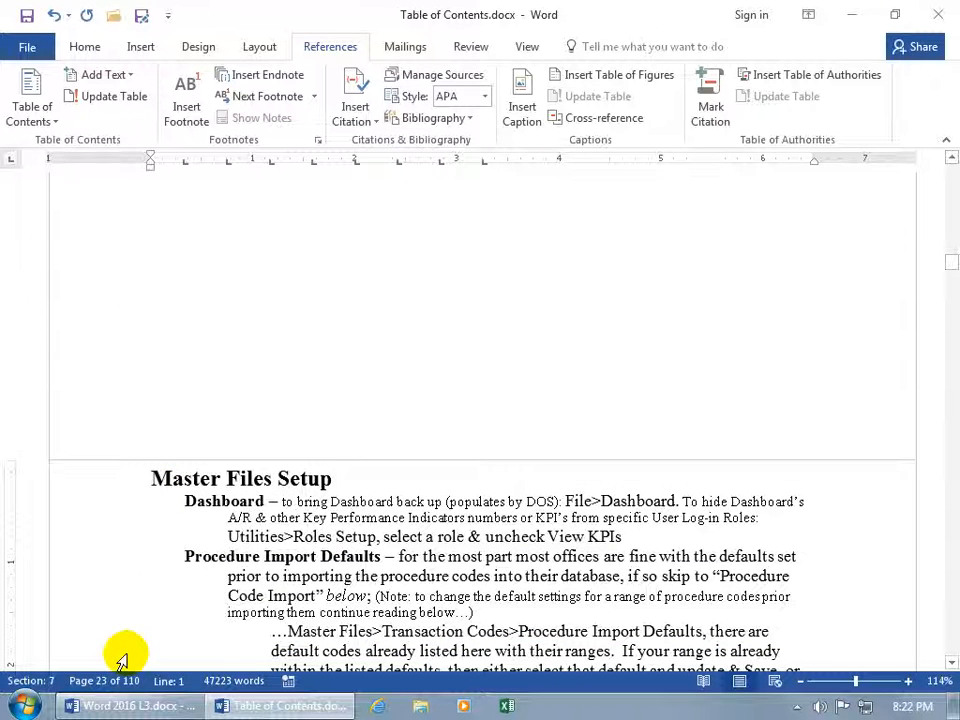
scroll(145, 625, "down", 2)
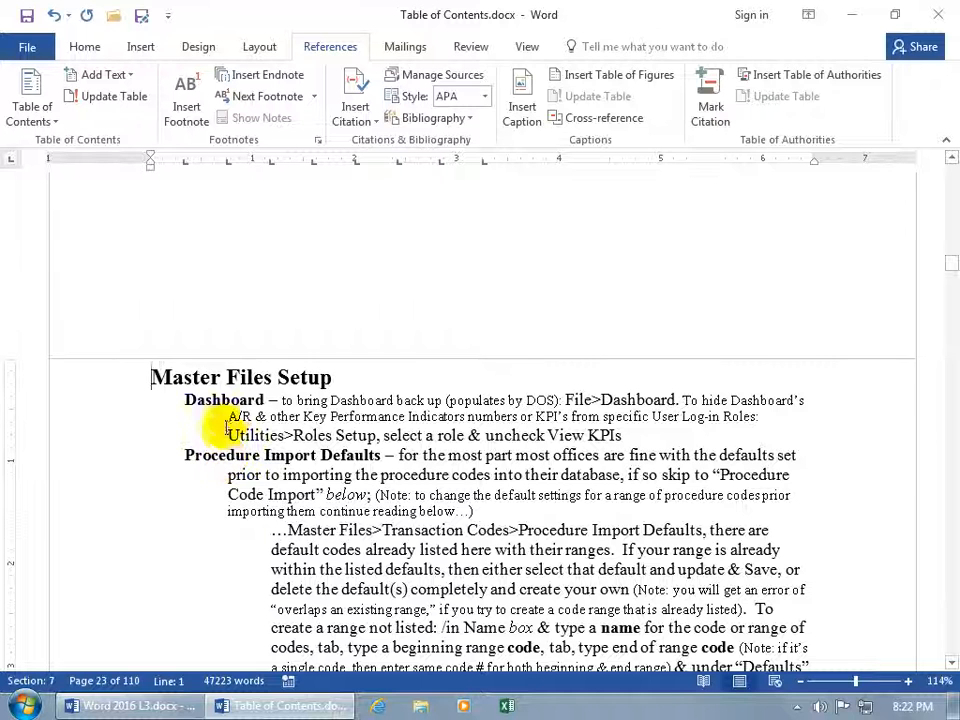
left_click(265, 400)
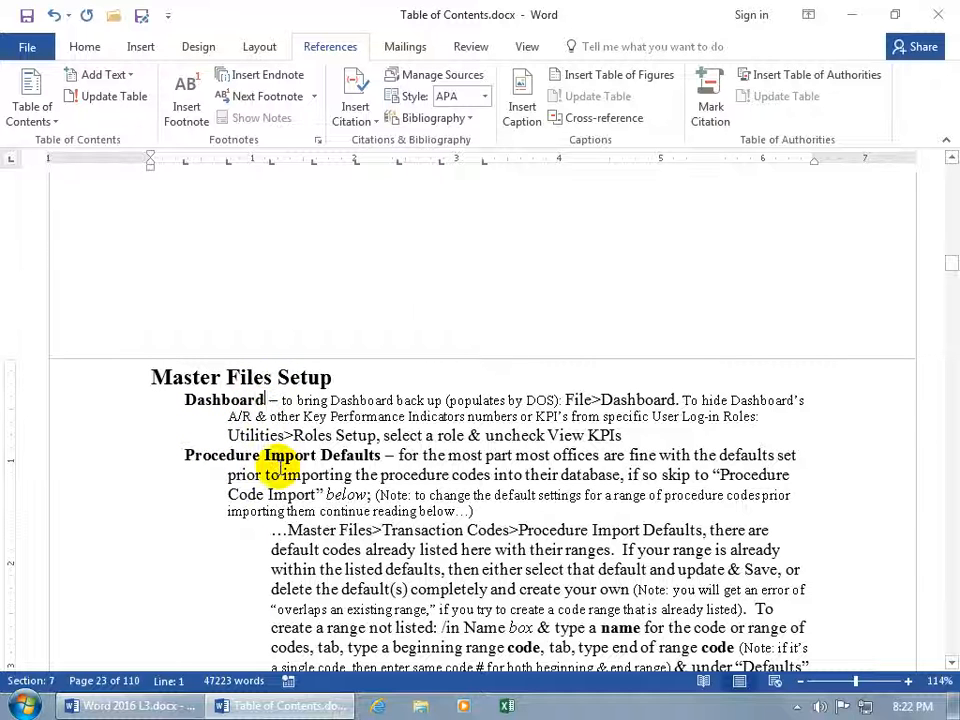
type("s")
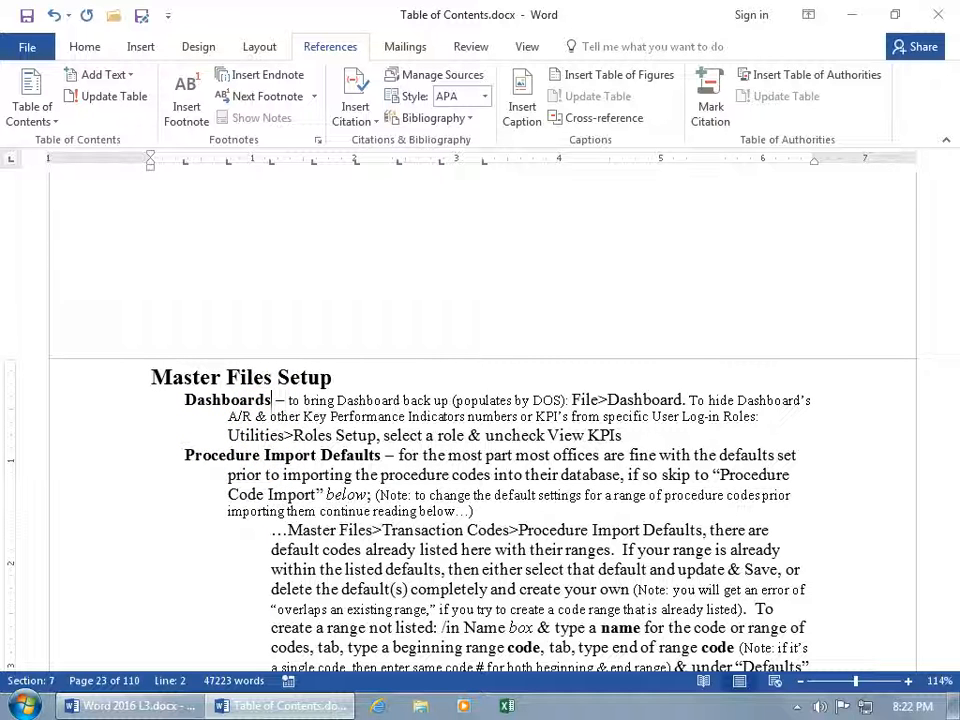
Select the words 'POS & TOS' in the bulleted list below
scroll(268, 455, "down", 3)
scroll(276, 466, "down", 1)
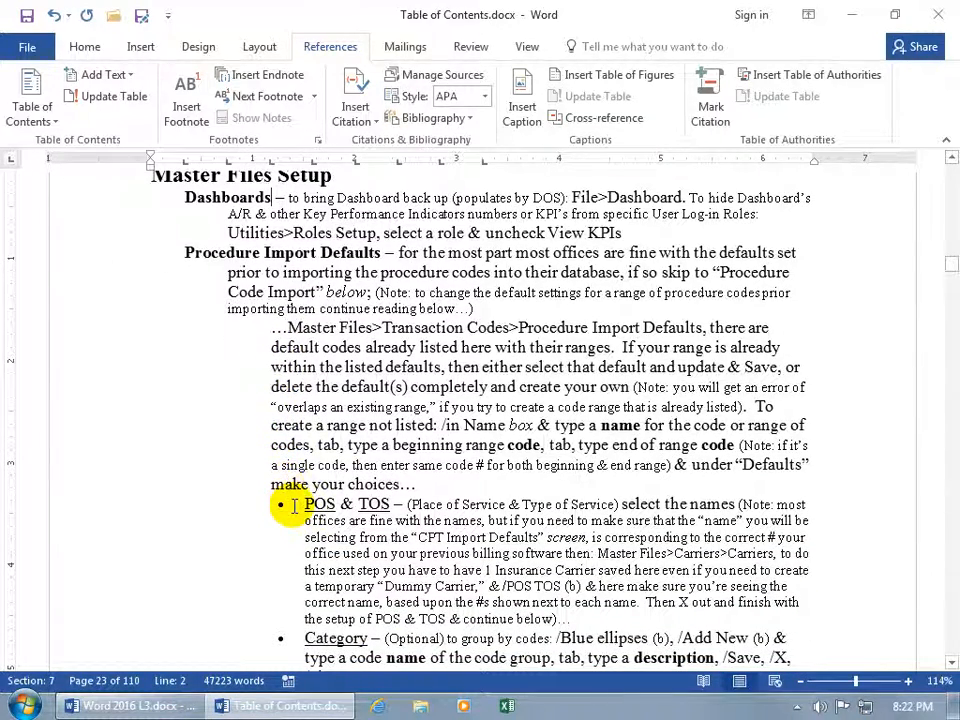
left_click_drag(300, 505, 395, 505)
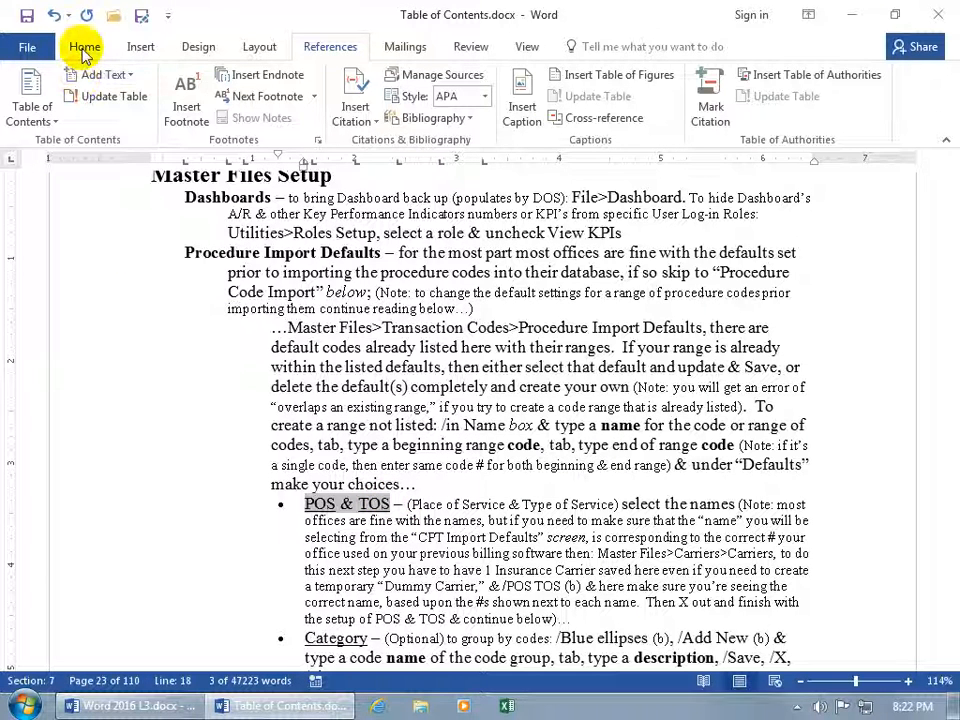
left_click(84, 48)
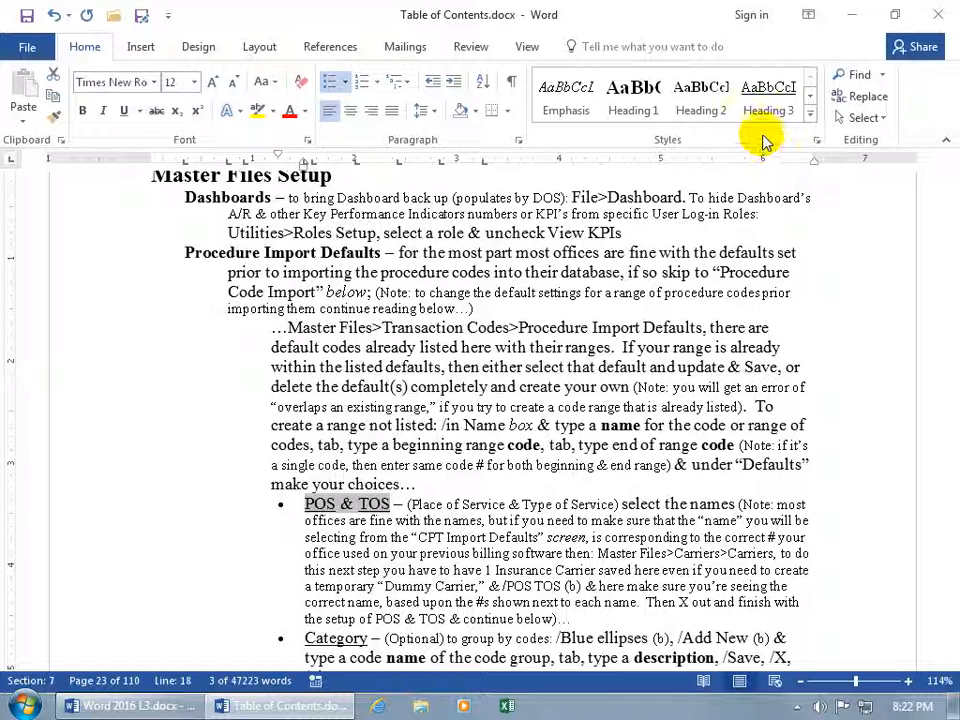
Mark POS & TOS as a Level 3 contents entry with Add Text
left_click(343, 50)
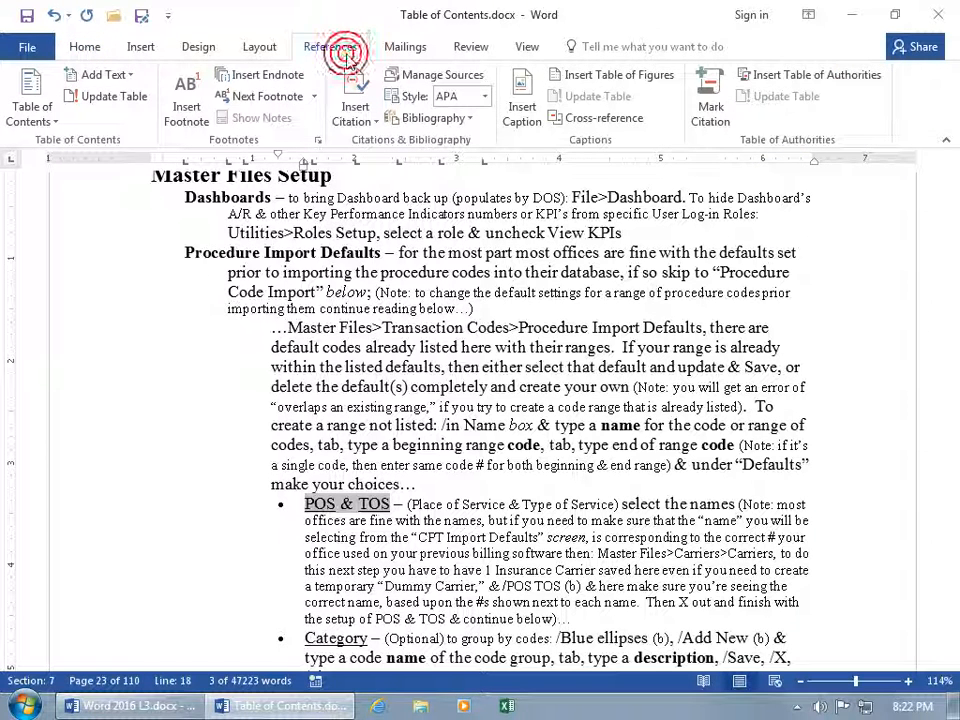
left_click(127, 76)
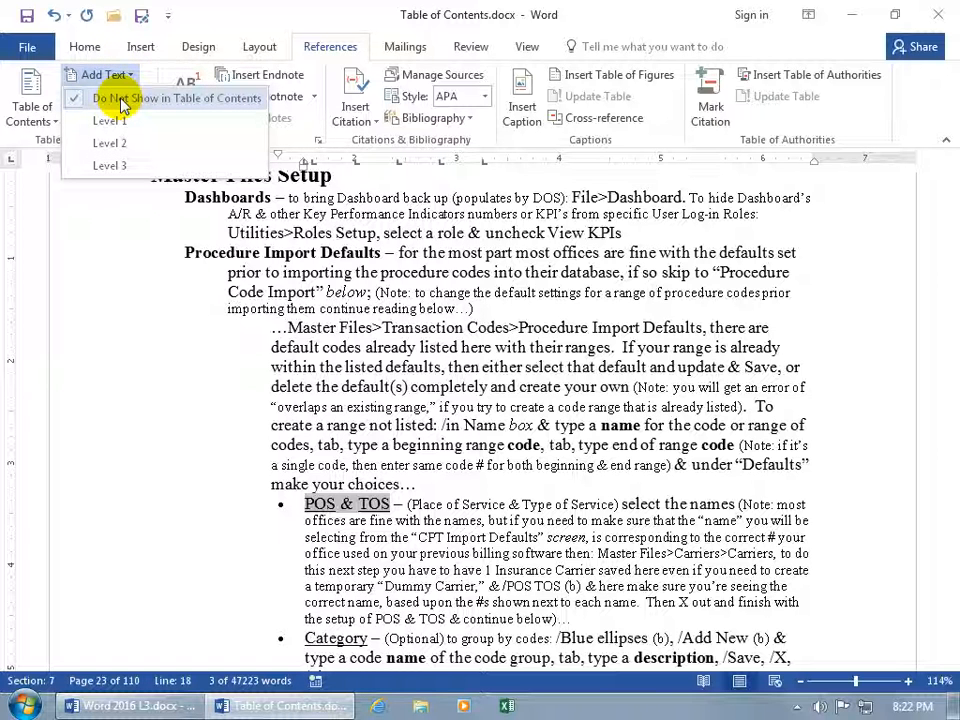
left_click(119, 166)
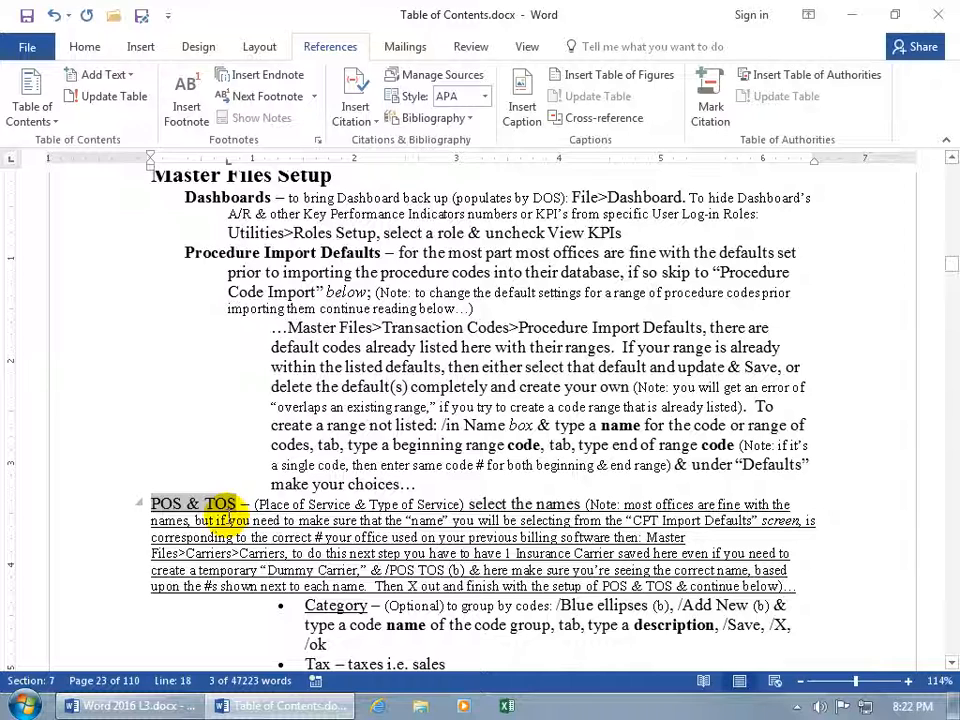
Undo the Level 3 change and apply the Heading 3 style to POS & TOS instead
left_click(54, 15)
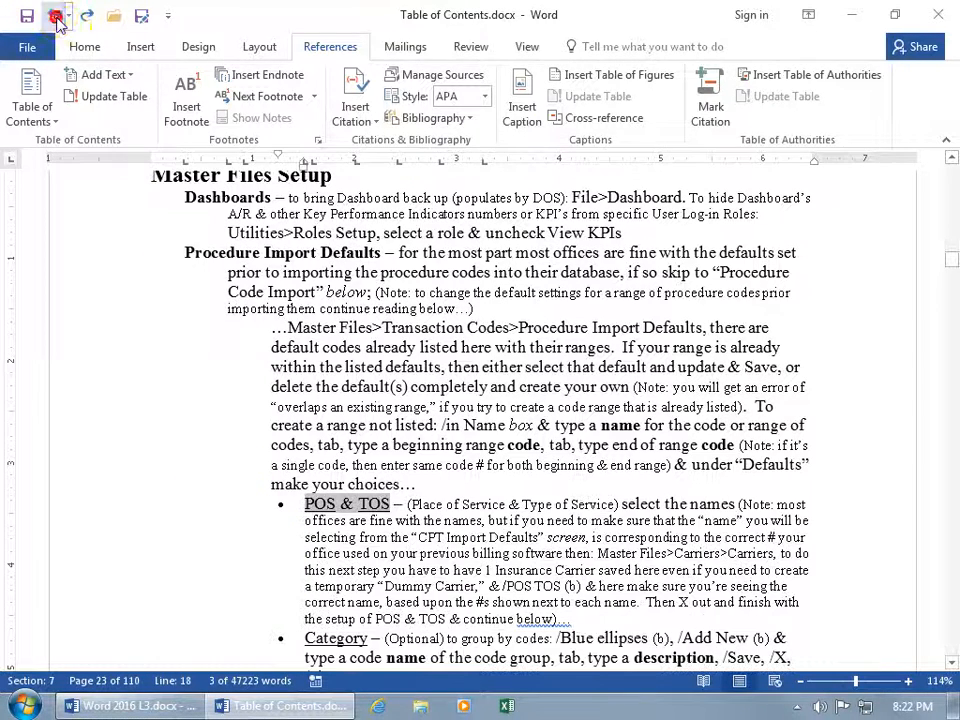
left_click(84, 47)
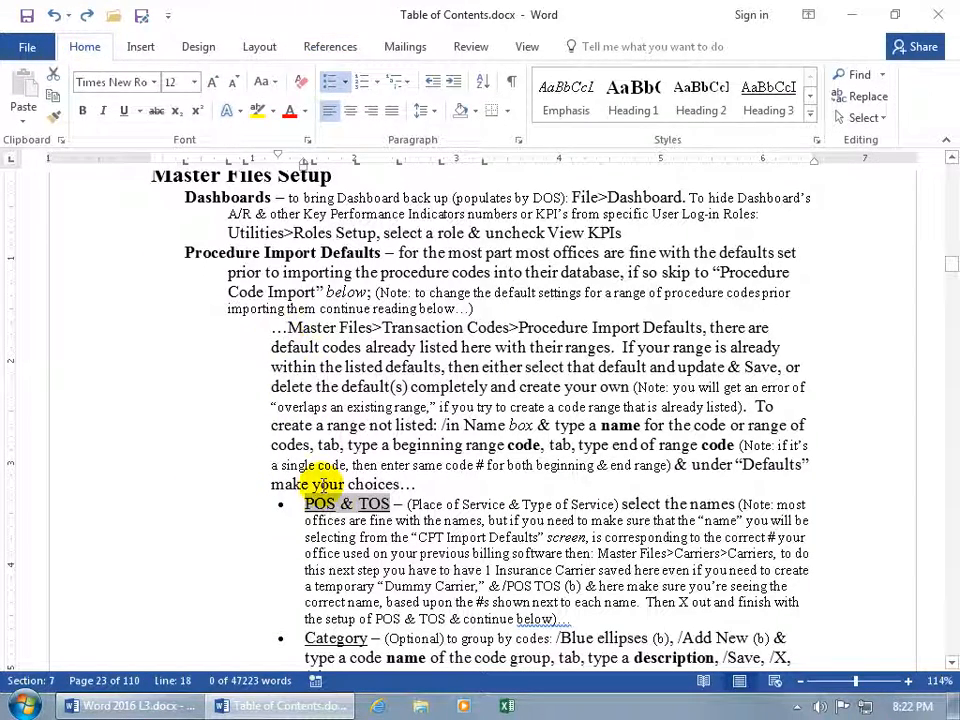
left_click(773, 110)
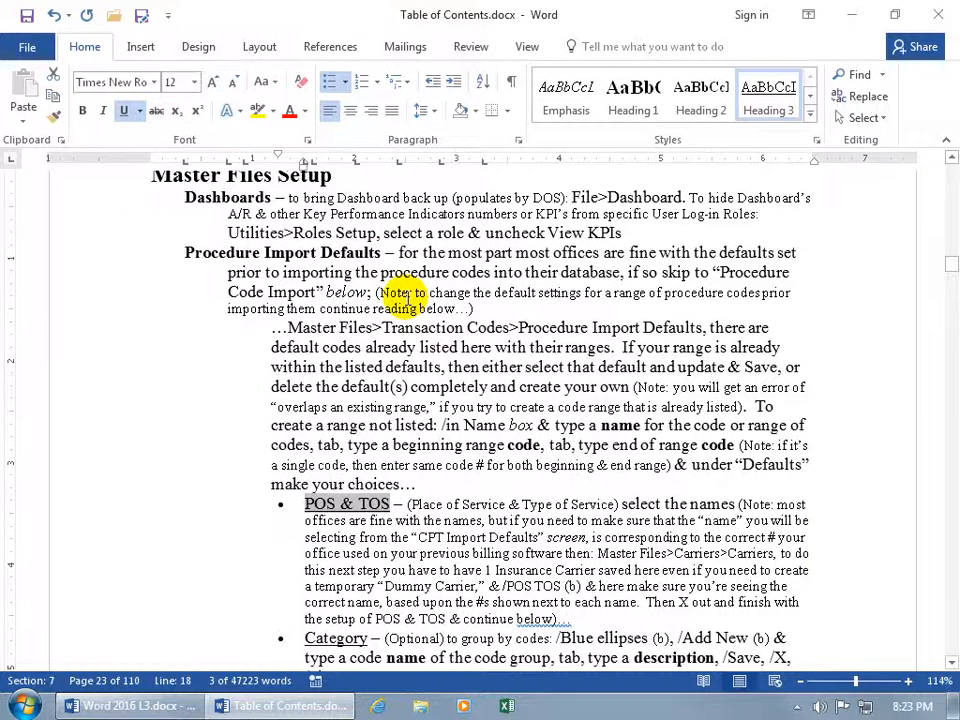
Return to the table of contents and update its page numbers only
key("ctrl+Home")
scroll(418, 307, "down", 5)
scroll(418, 307, "down", 15)
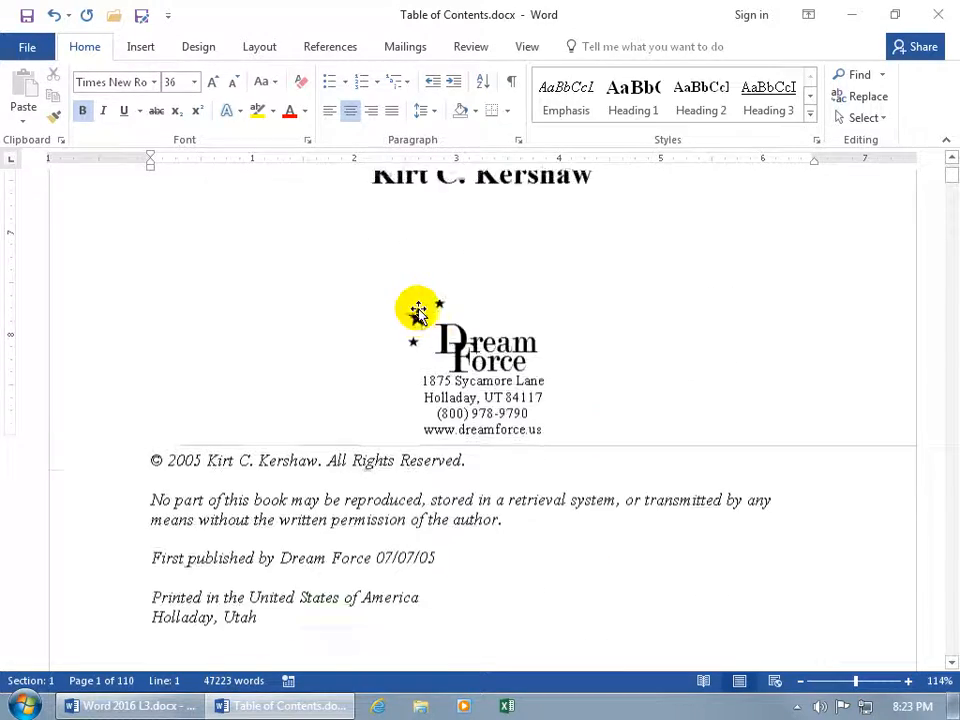
scroll(418, 307, "down", 1)
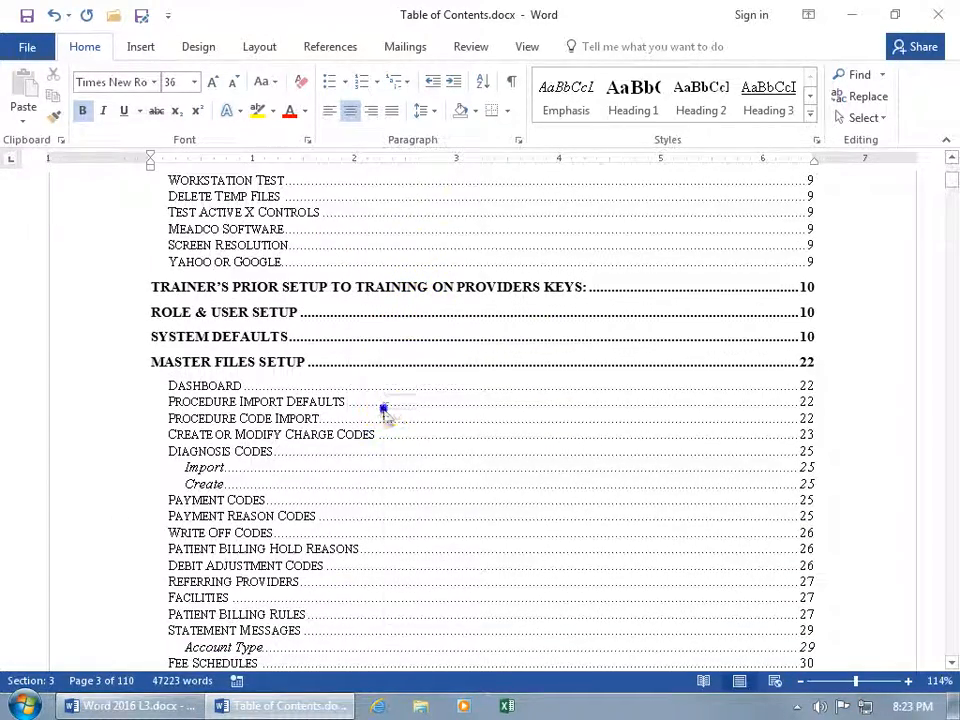
right_click(384, 409)
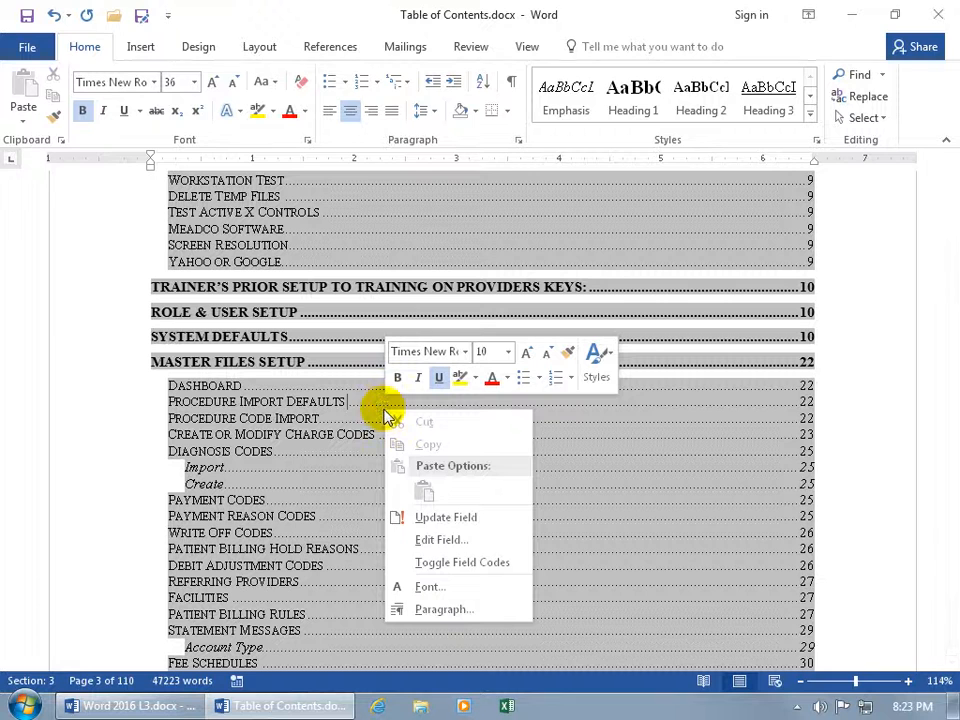
left_click(432, 520)
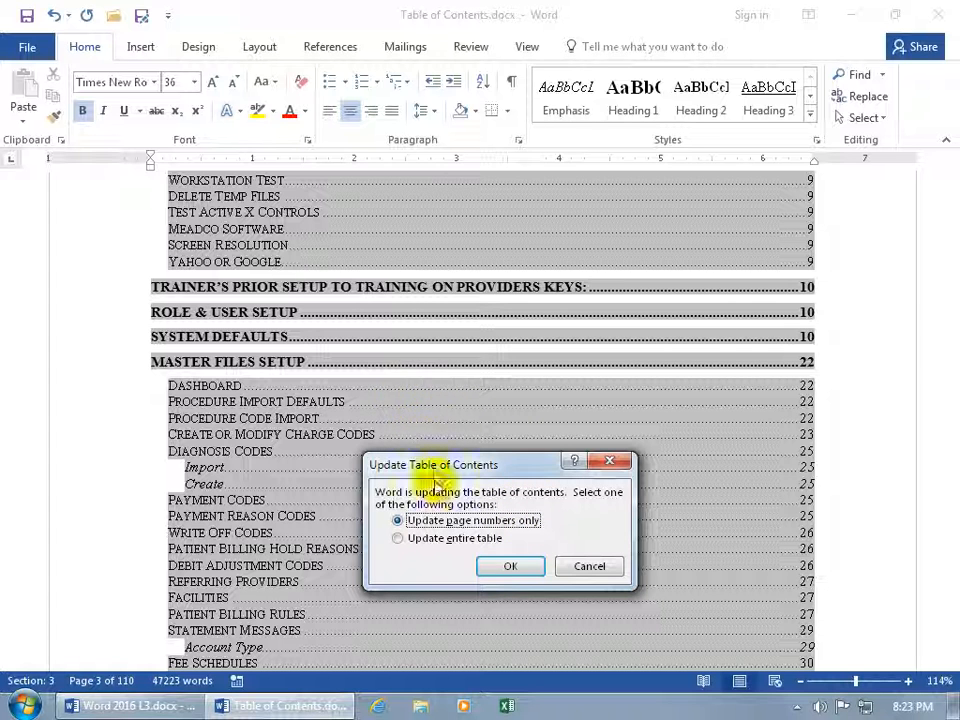
left_click(512, 566)
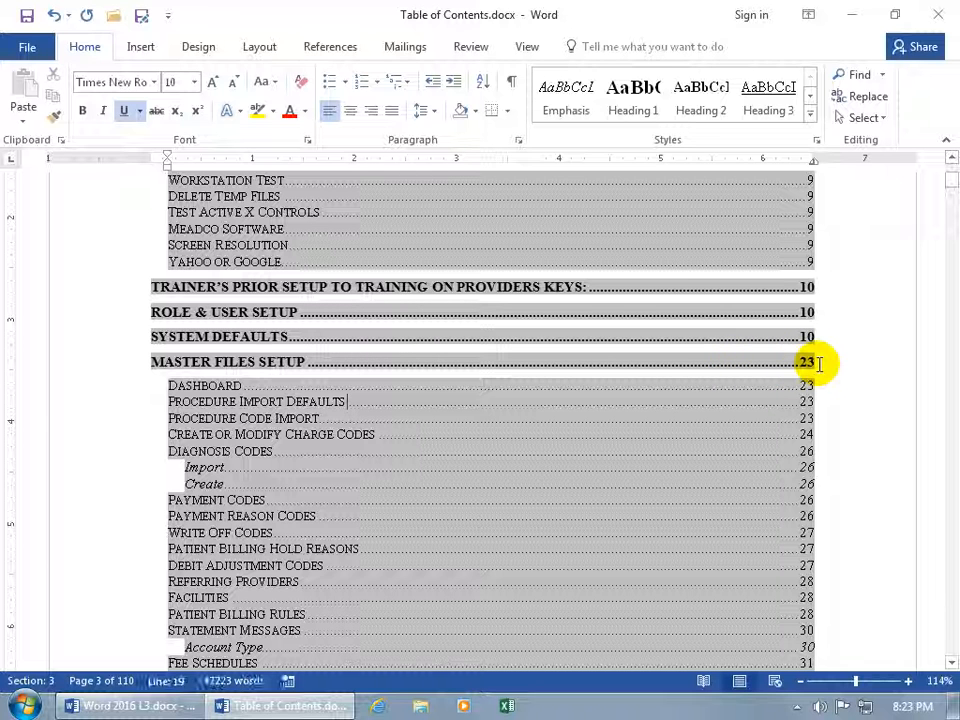
Update the entire table of contents, then follow the Master Files Setup entry to page 23
right_click(454, 410)
left_click(489, 522)
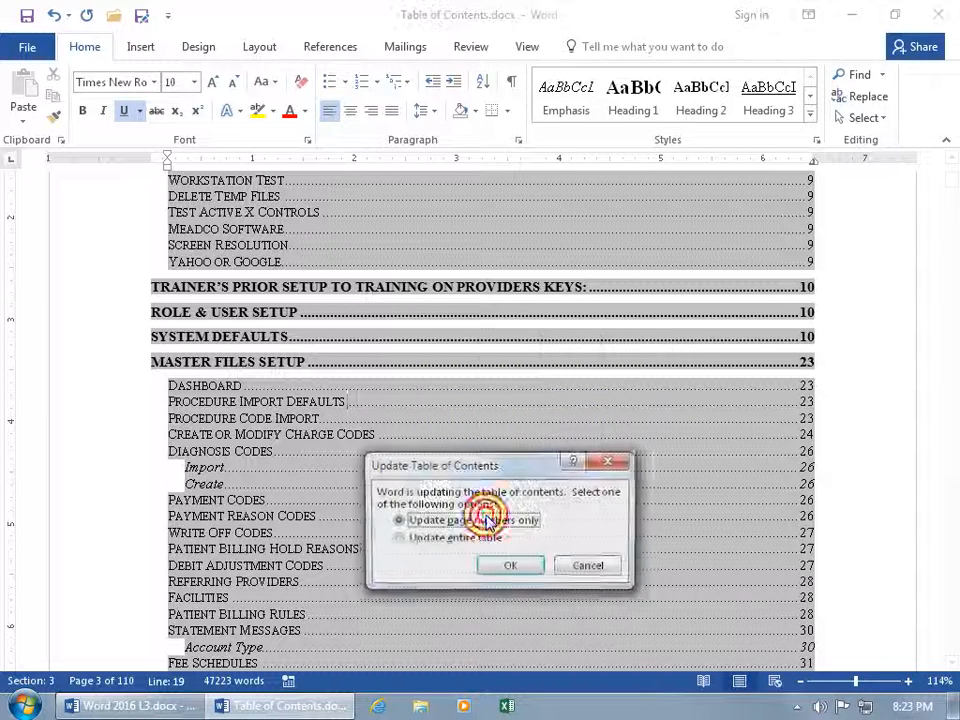
left_click(445, 541)
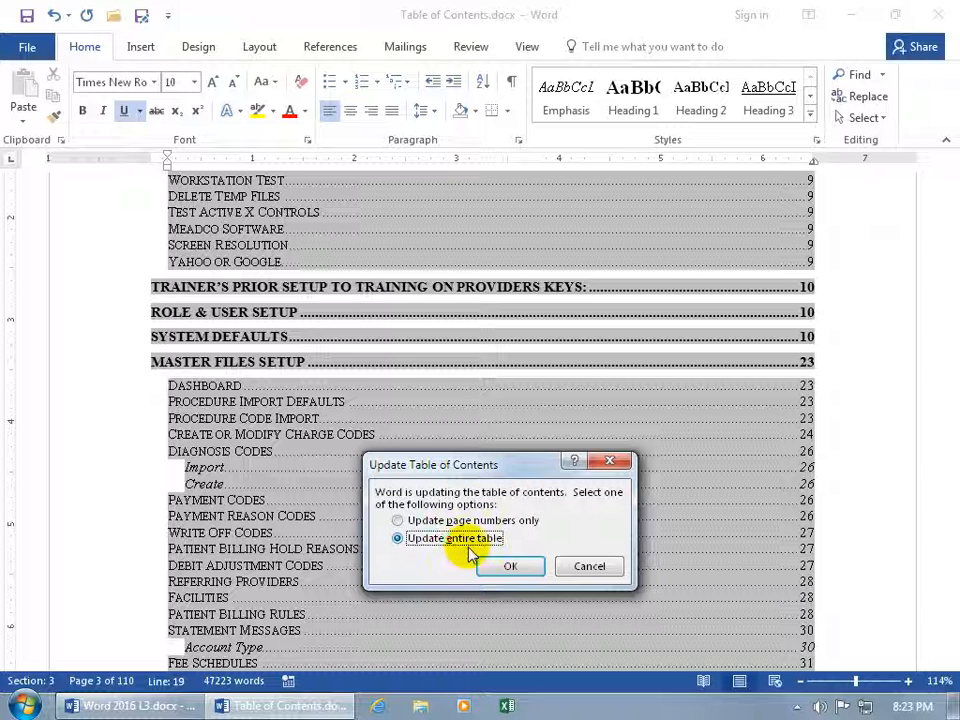
left_click(503, 568)
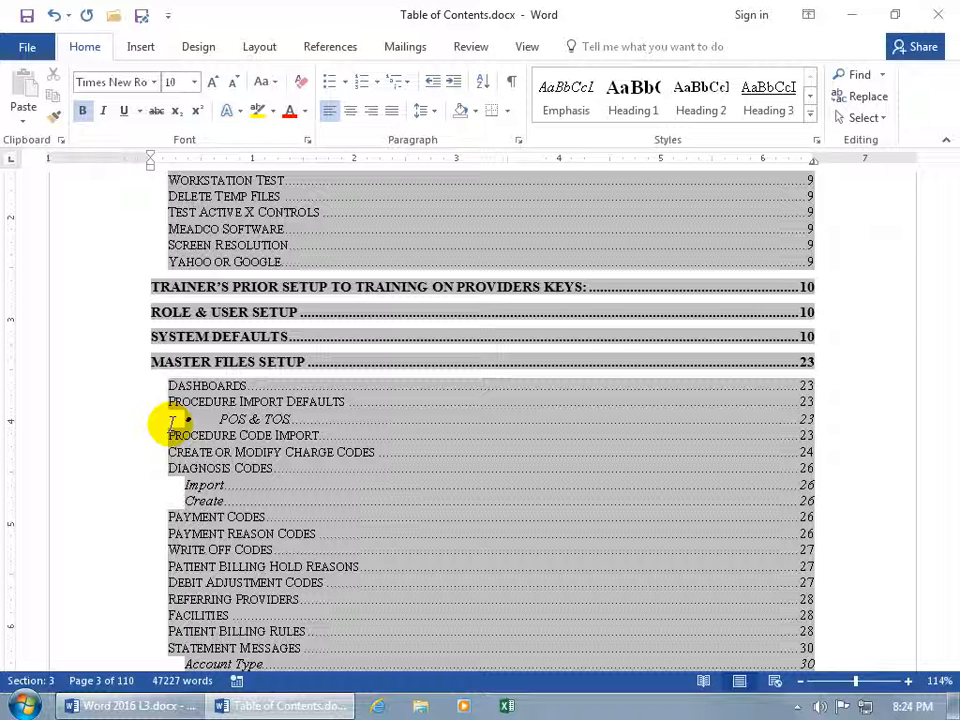
left_click(226, 360)
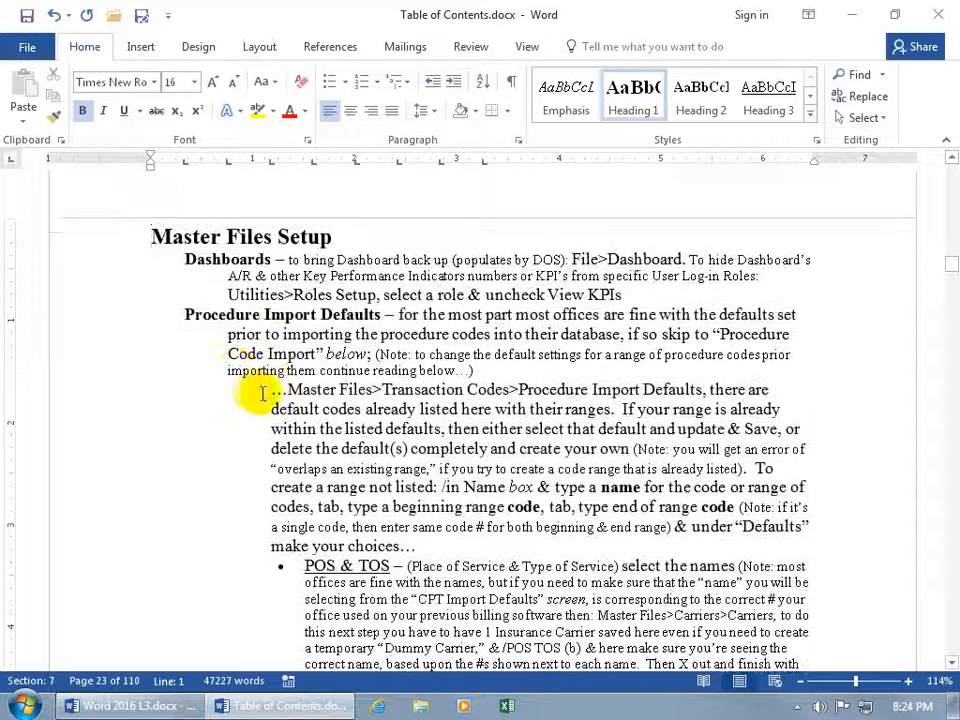
Mark the Master Files>Transaction Codes>Procedure Import Defaults path as a level 1 contents entry
left_click_drag(271, 390, 700, 390)
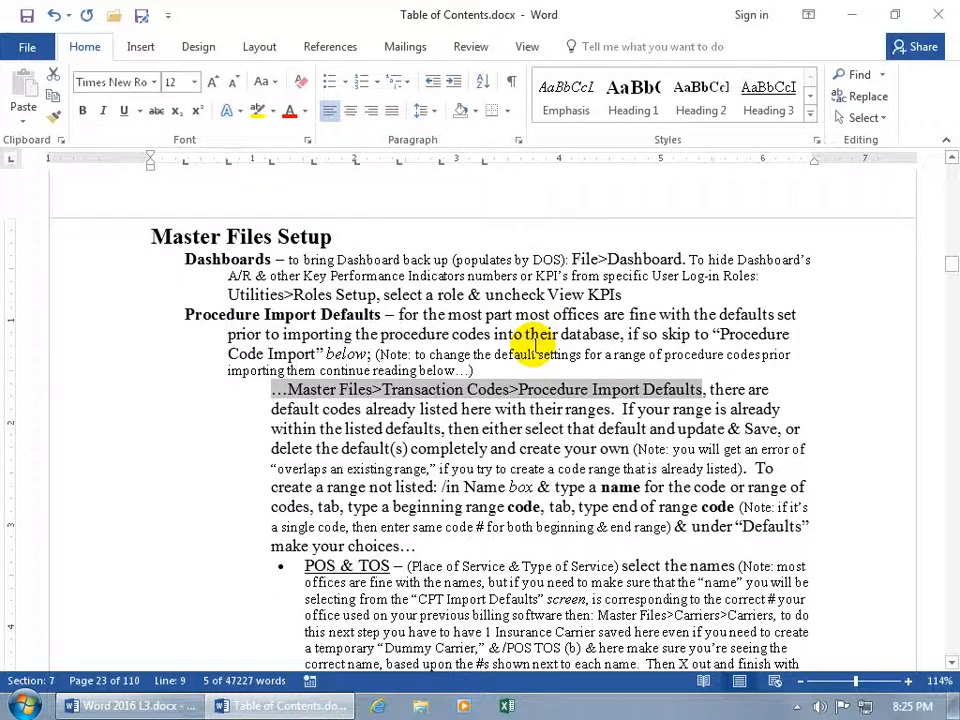
key("alt+shift+o")
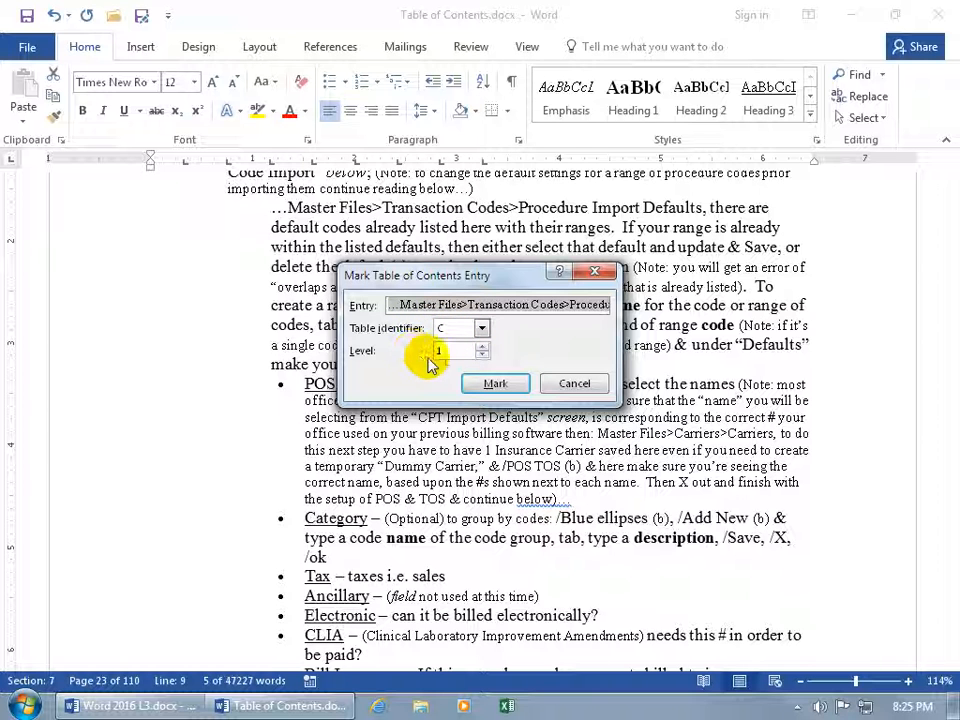
left_click(481, 346)
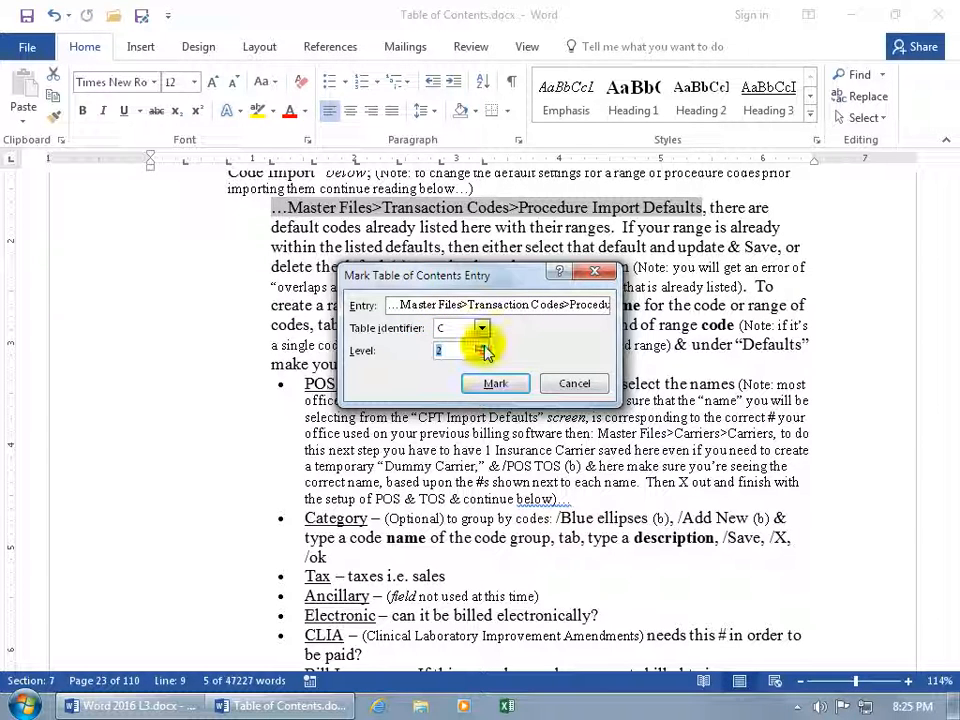
left_click(481, 354)
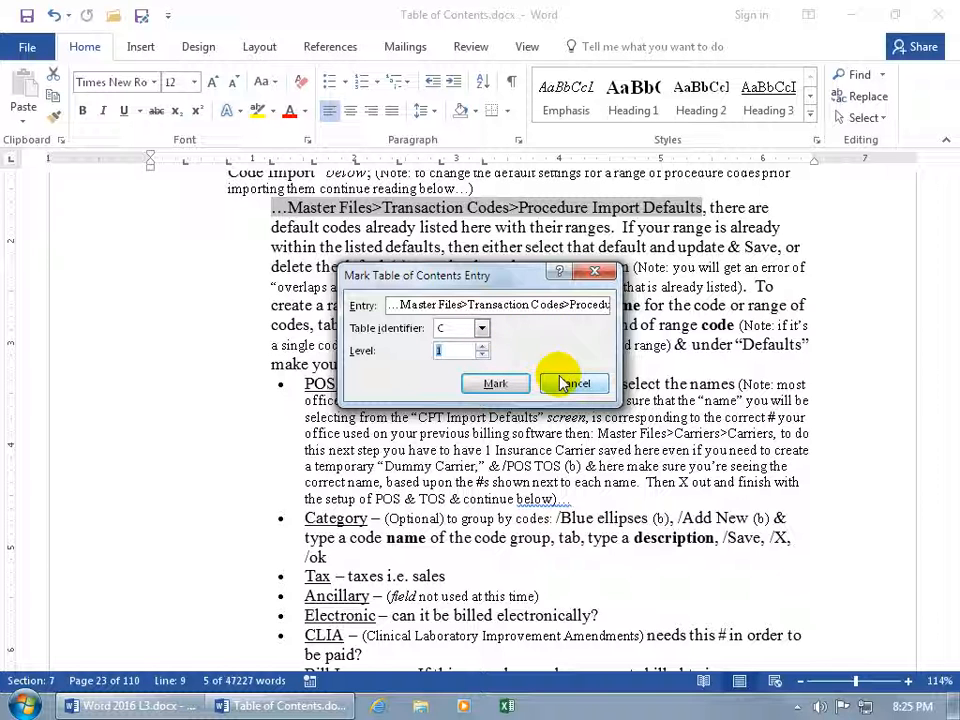
left_click(495, 383)
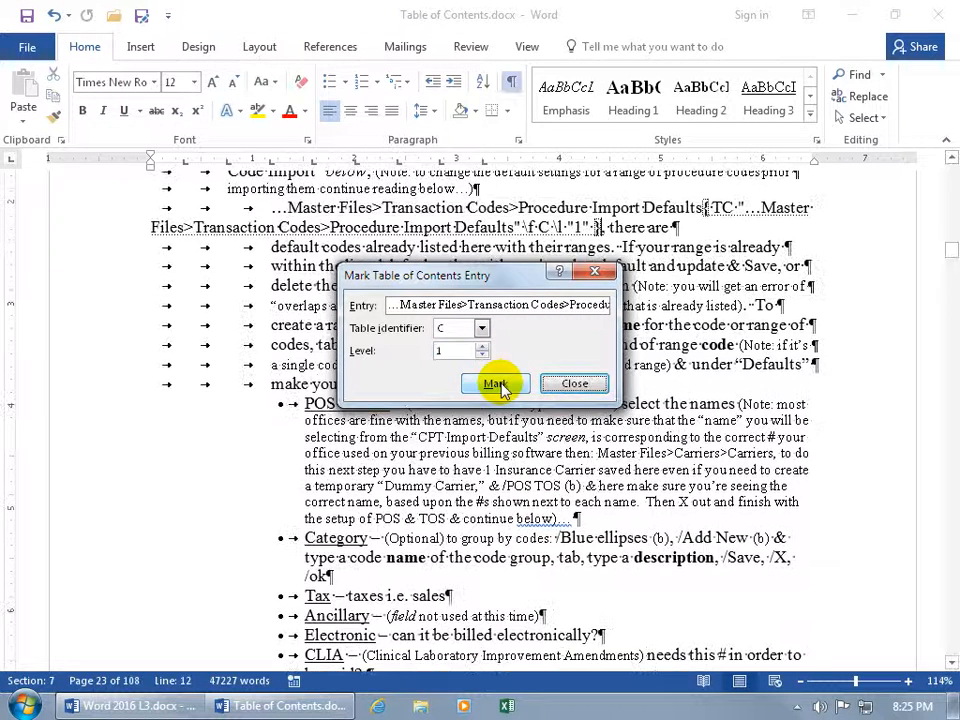
Replace 'Procedure Import Defaults' in the TC field text with '...'
left_click(570, 385)
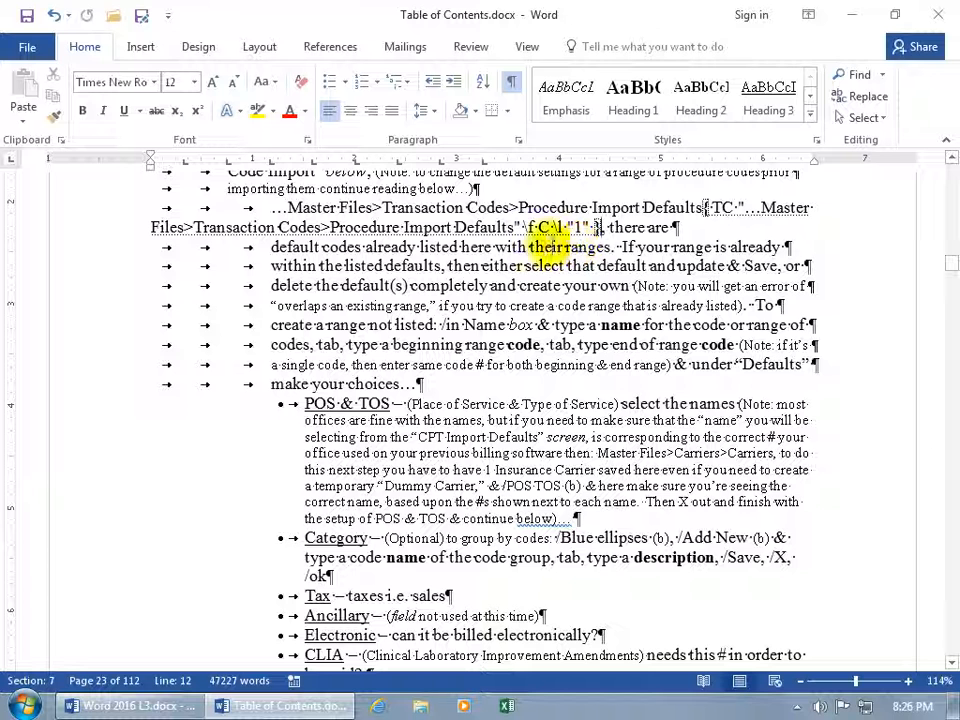
left_click_drag(511, 228, 355, 222)
key("Delete")
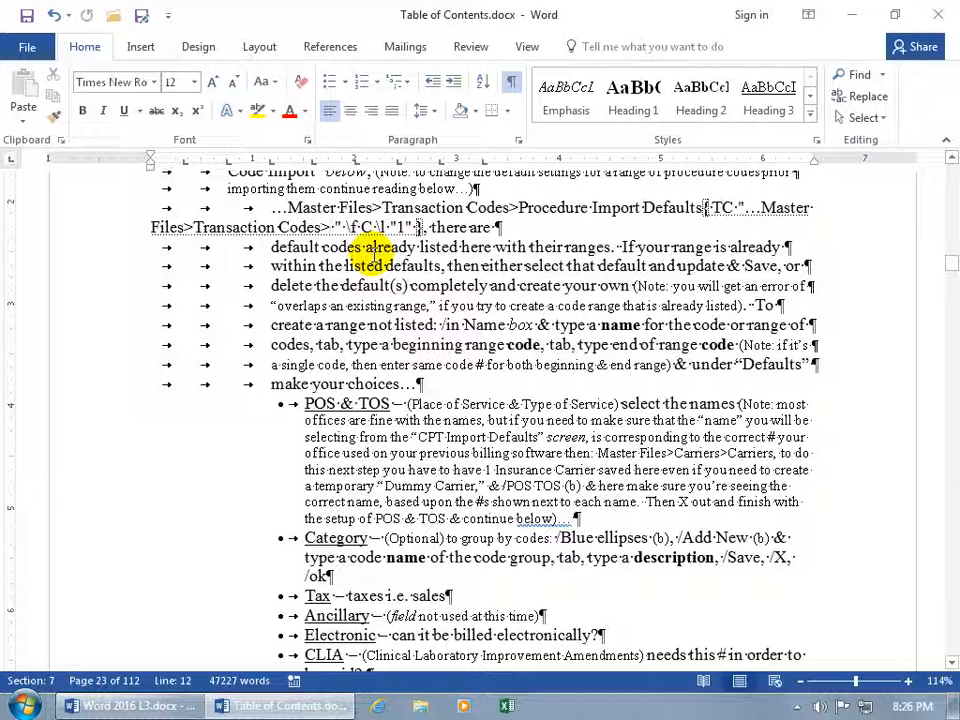
type("...")
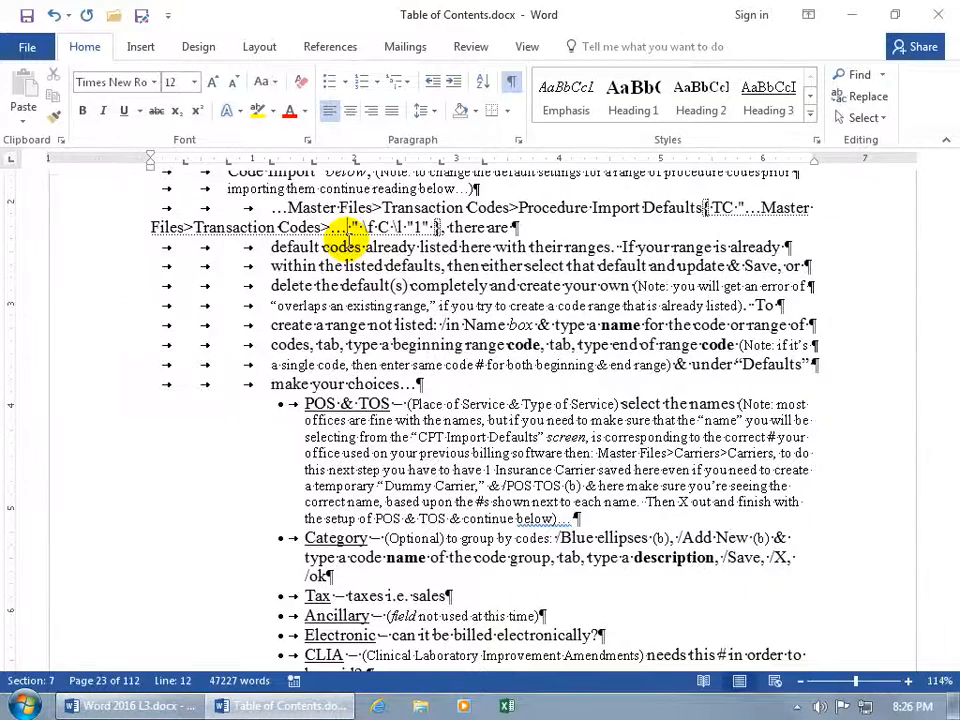
Go back to the table of contents page at the start of the document
key("ctrl+Home")
scroll(360, 260, "down", 5)
scroll(368, 300, "down", 8)
scroll(368, 315, "up", 2)
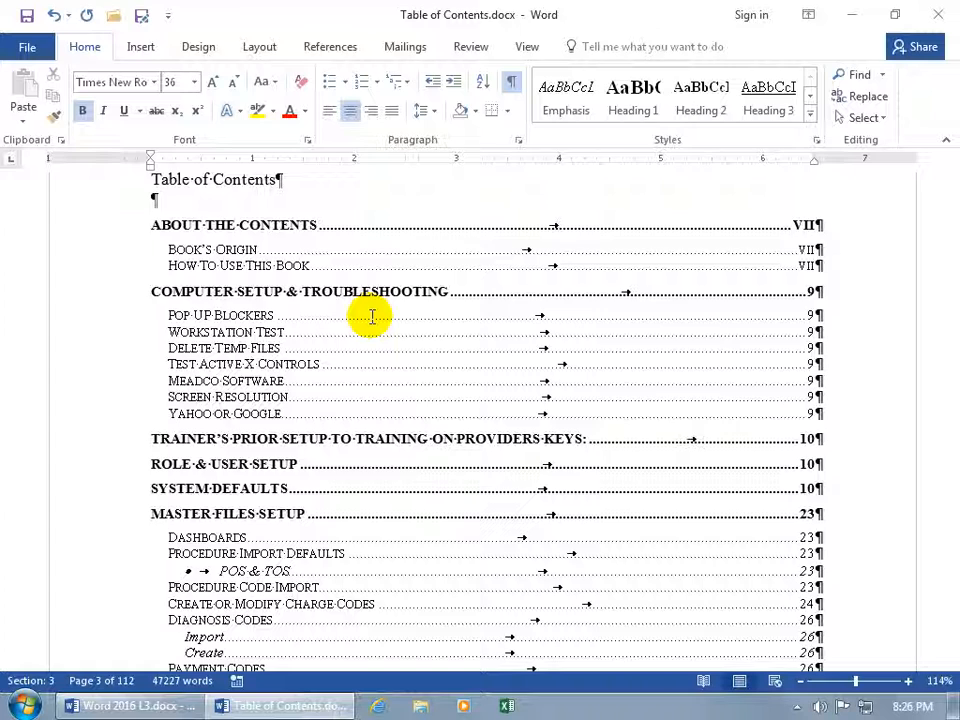
Hide the ¶ formatting marks and rebuild the entire table of contents
scroll(372, 317, "down", 1)
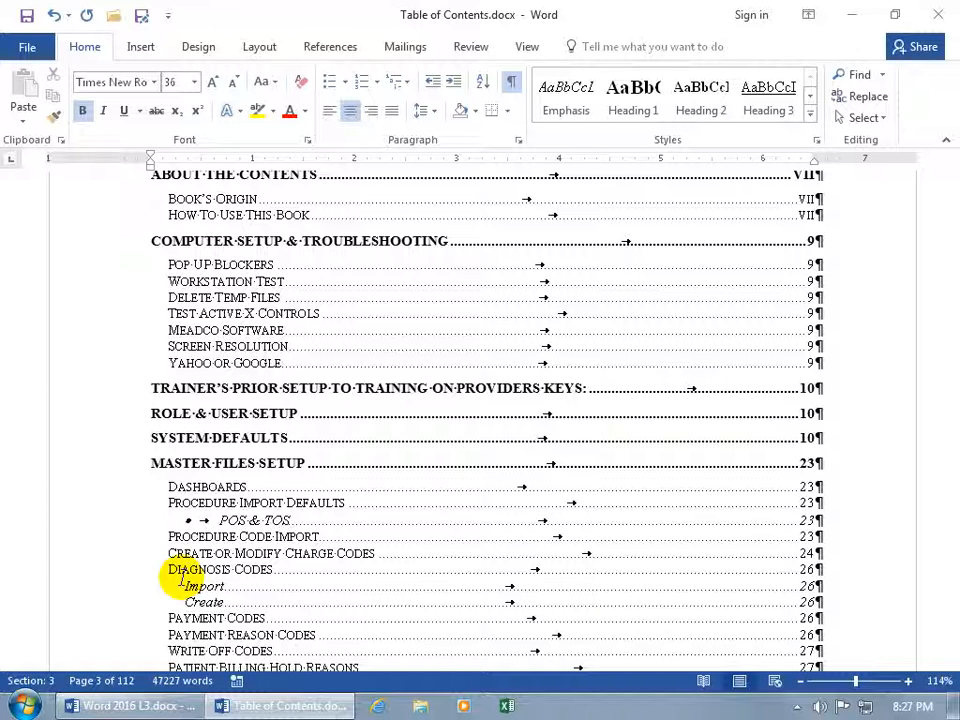
left_click(511, 84)
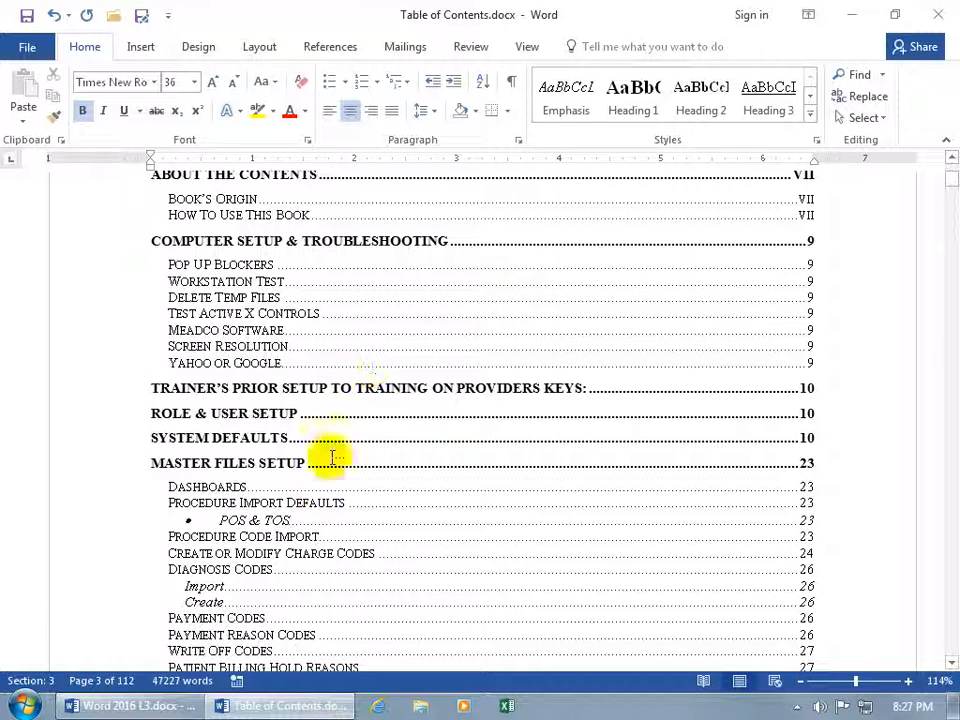
right_click(320, 508)
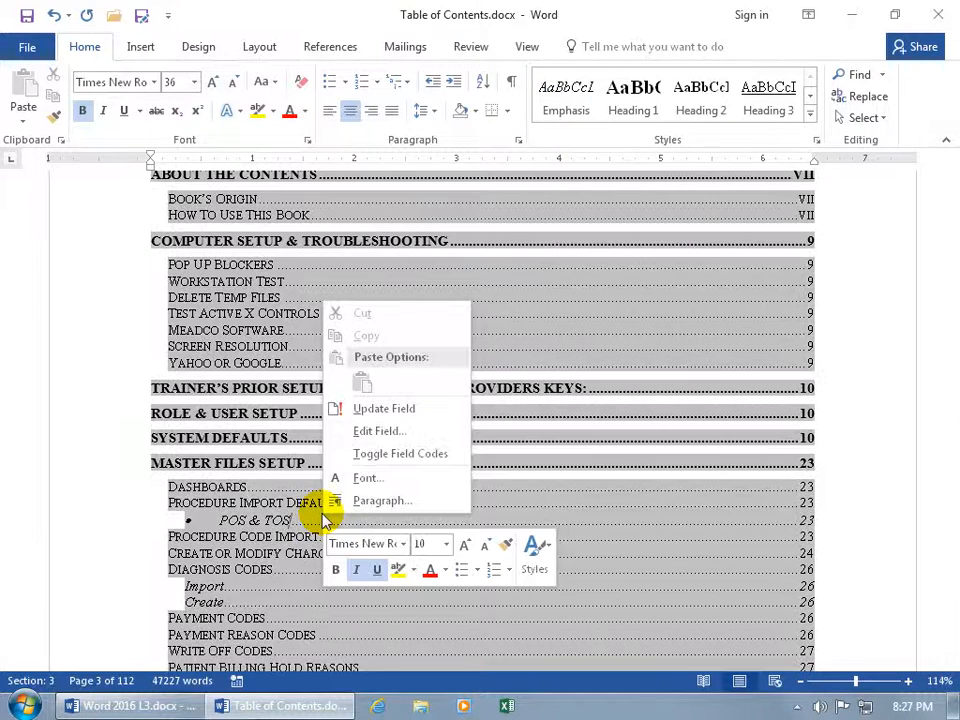
left_click(398, 410)
left_click(439, 539)
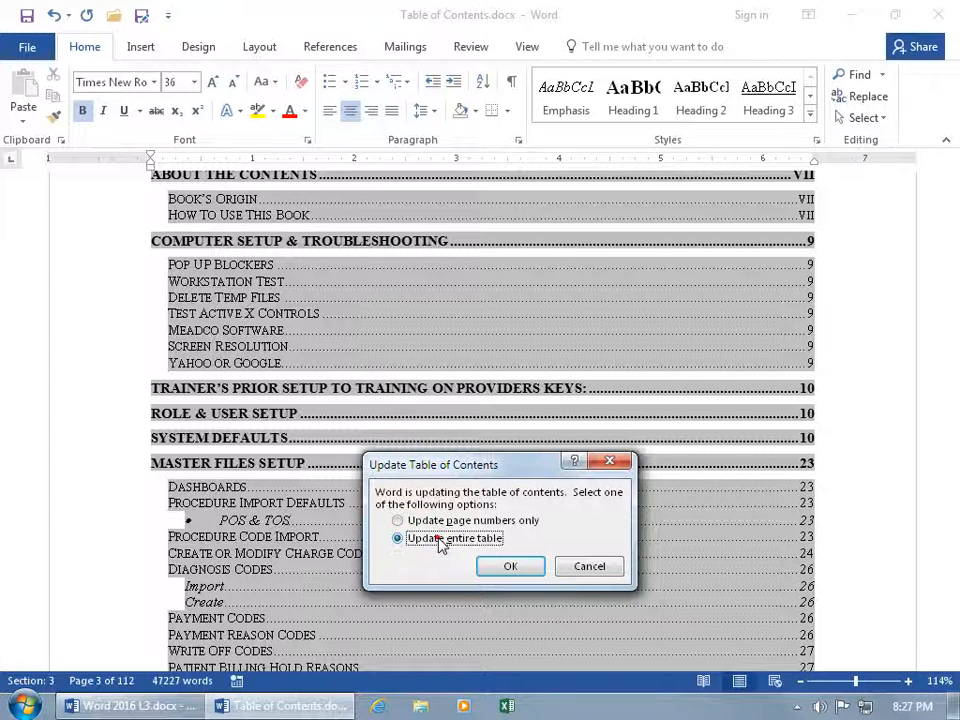
left_click(508, 566)
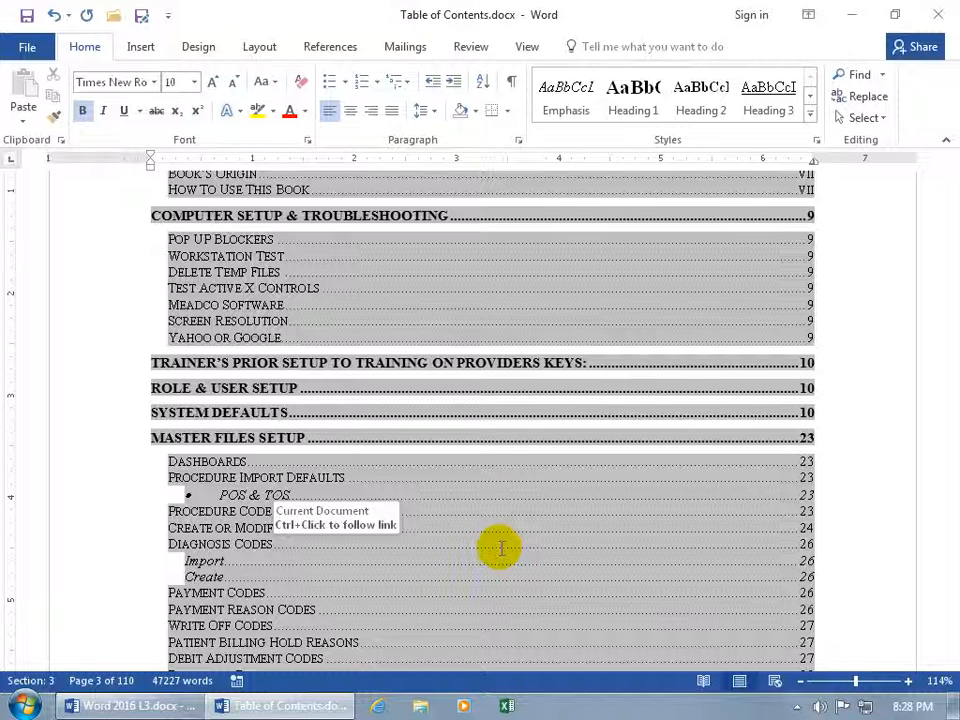
left_click(487, 432)
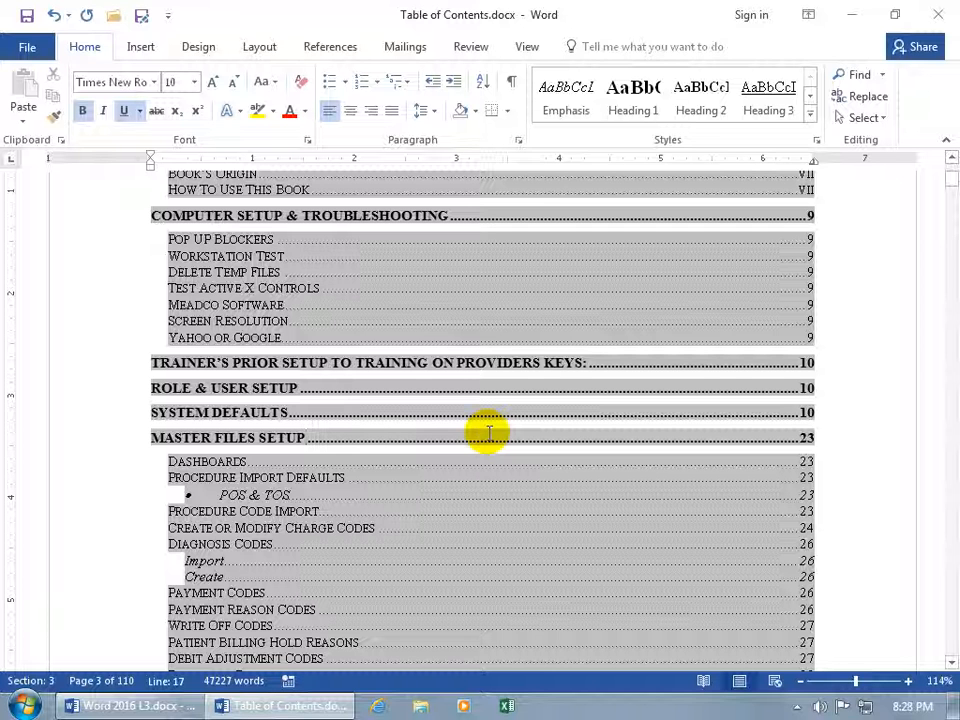
left_click(330, 47)
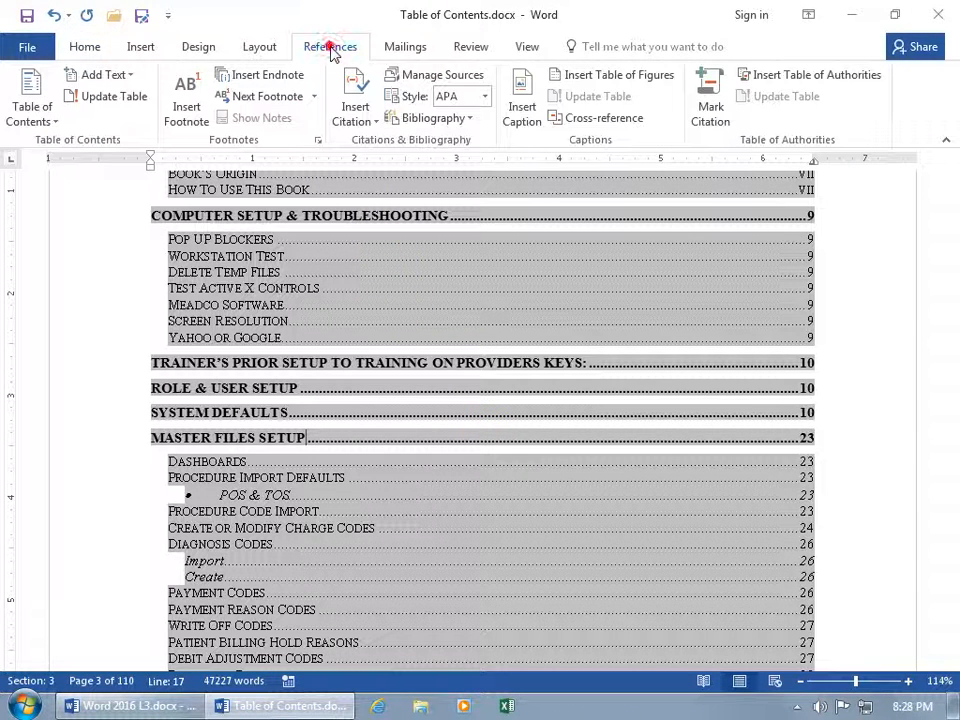
Apply a custom table of contents with Table entry fields enabled in its Options
left_click(44, 125)
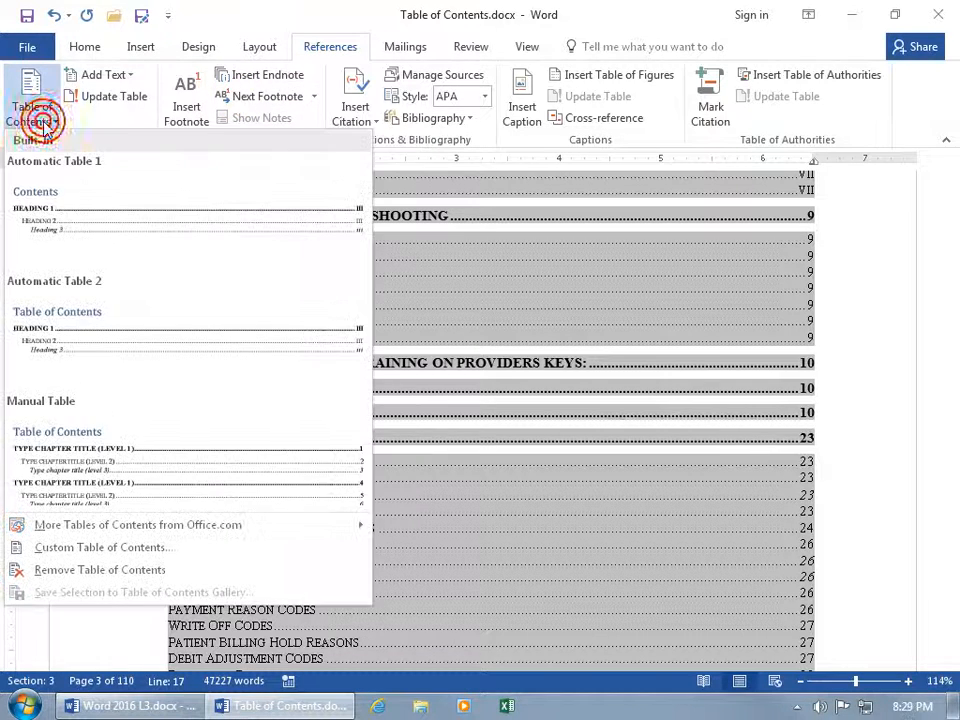
left_click(68, 552)
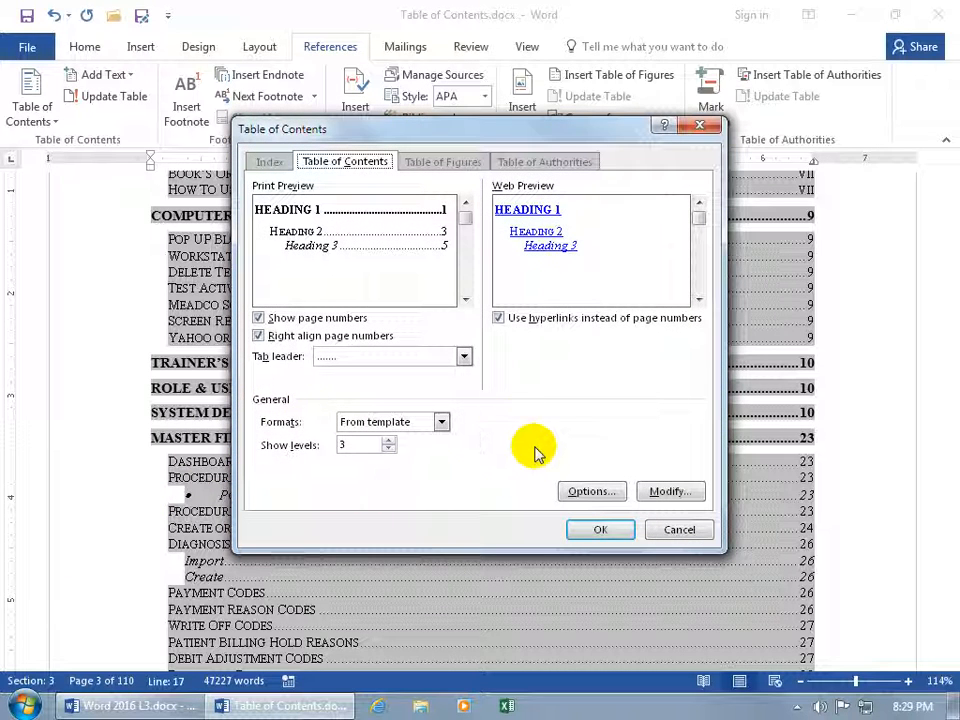
left_click(586, 493)
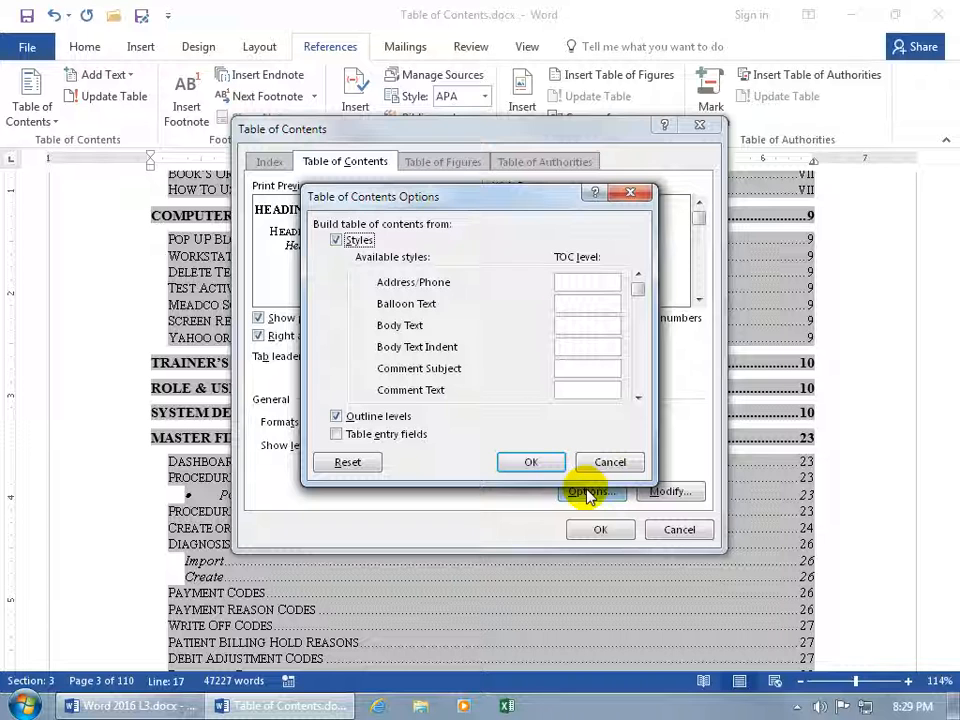
left_click(337, 436)
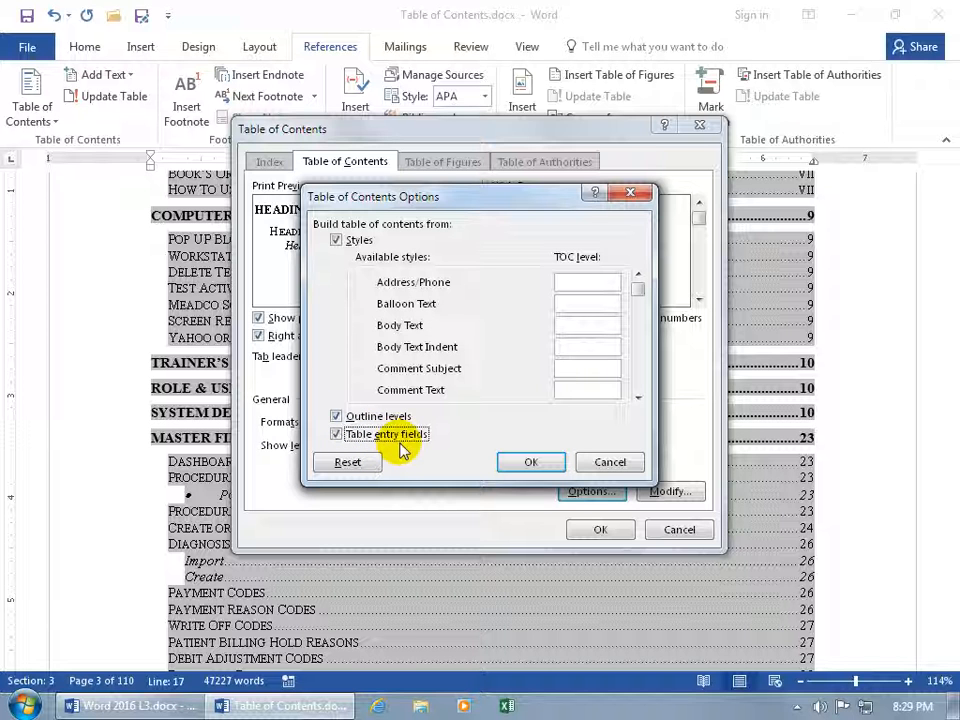
left_click(526, 461)
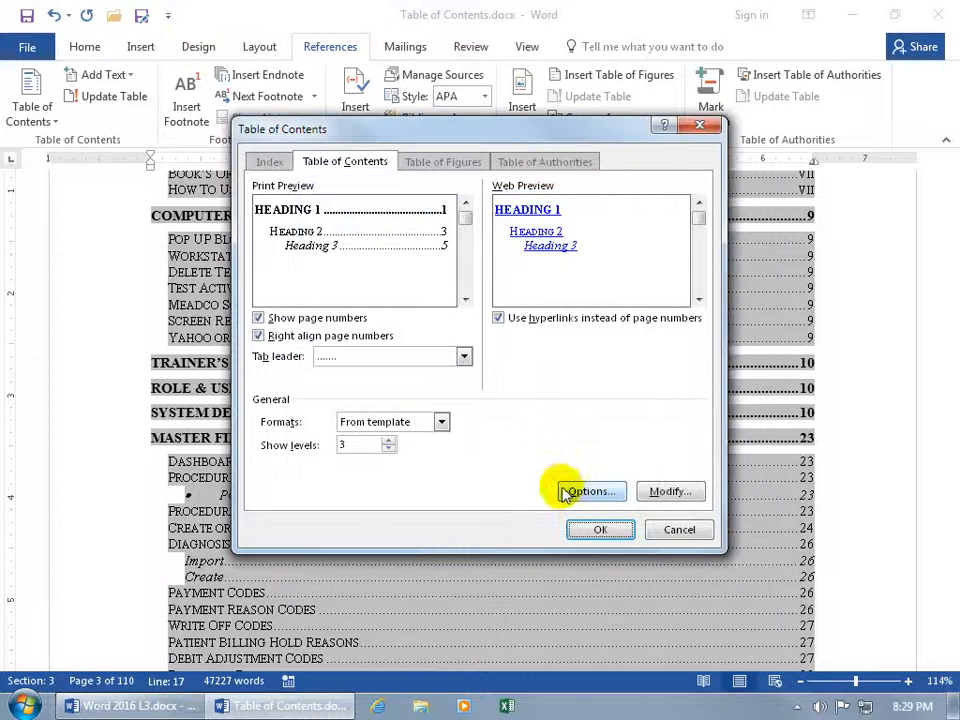
left_click(600, 531)
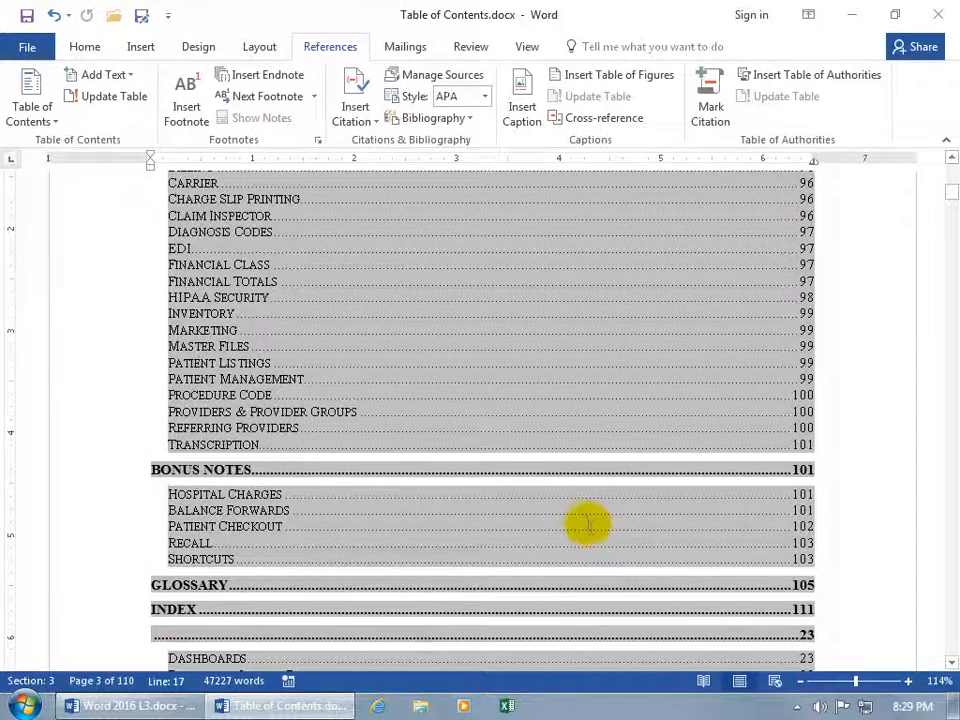
Scroll up through the rebuilt table of contents to review it
scroll(590, 522, "up", 5)
scroll(583, 521, "up", 15)
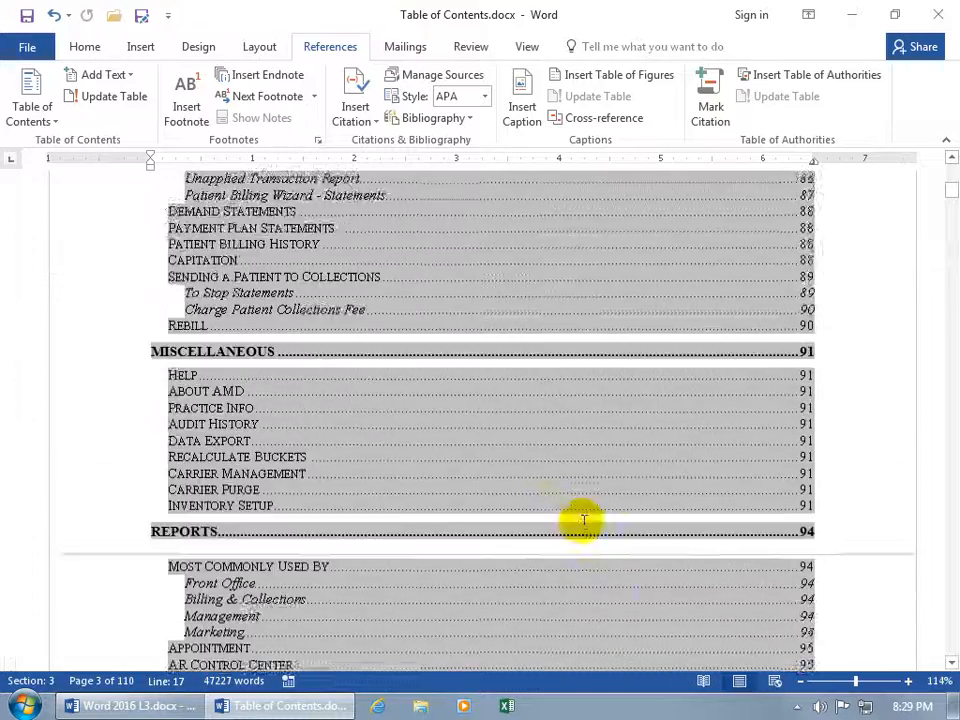
scroll(583, 521, "up", 12)
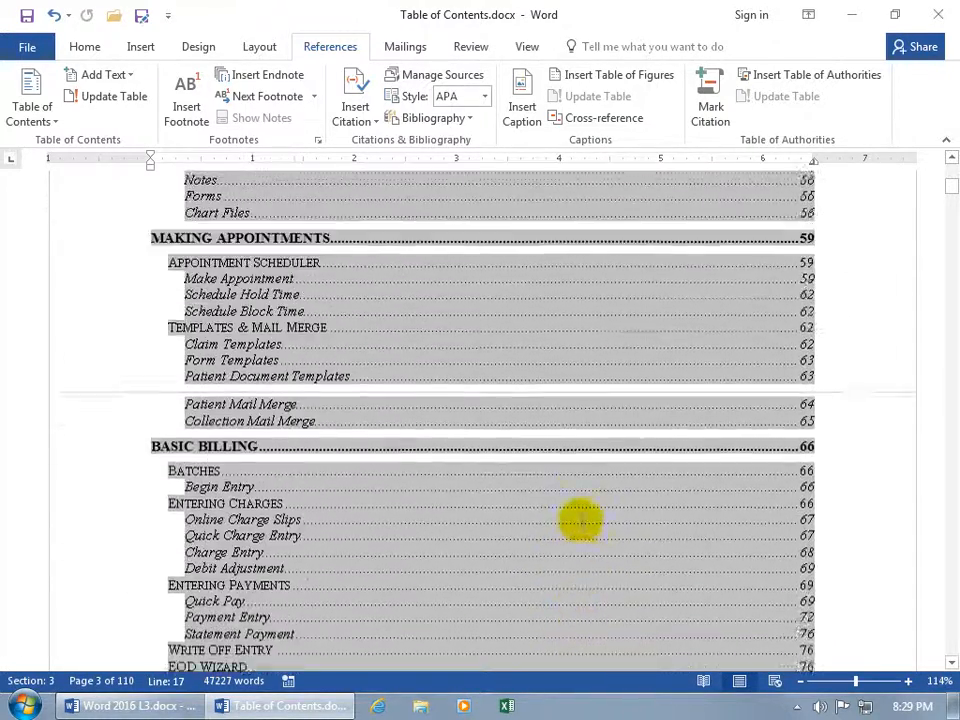
scroll(581, 521, "up", 13)
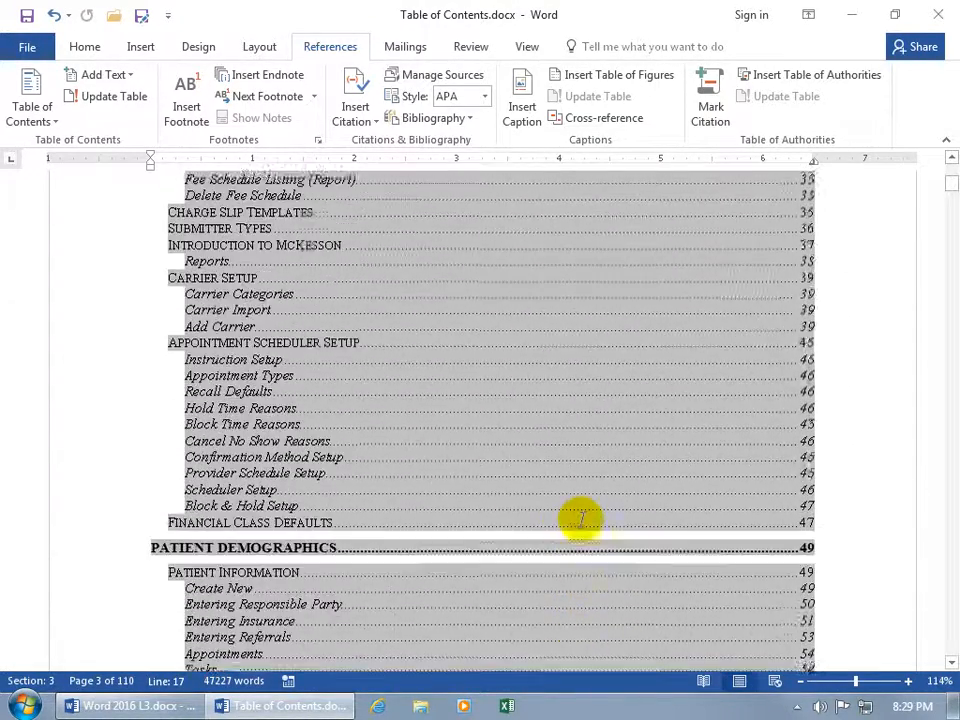
scroll(581, 521, "up", 3)
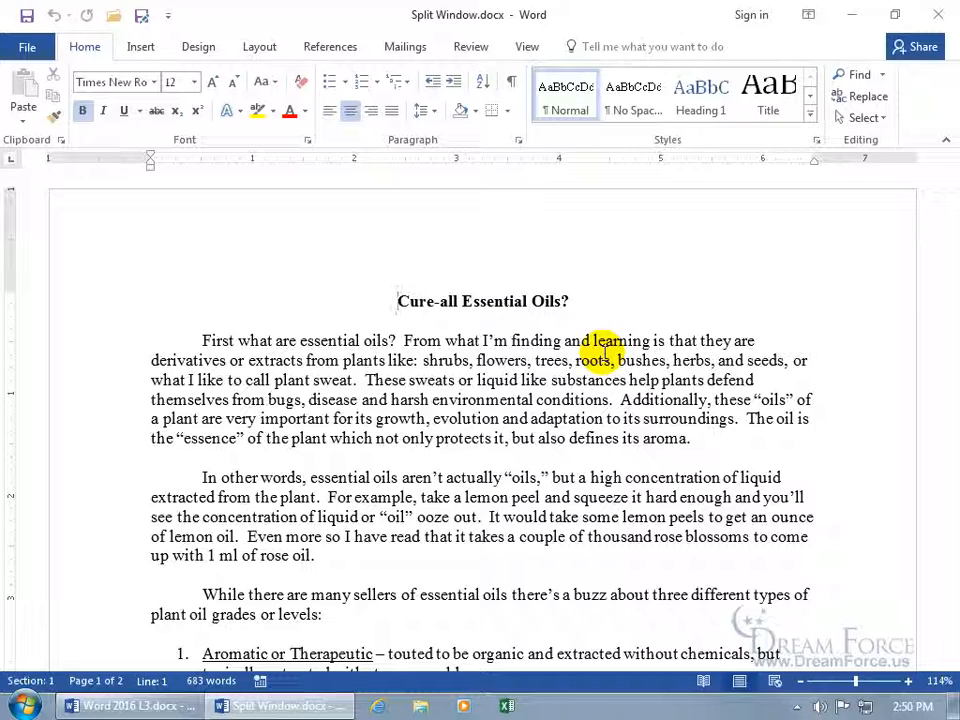
Scroll Split Window.docx down to the page 2 essential-oils list and bring up the View tab
scroll(605, 360, "down", 8)
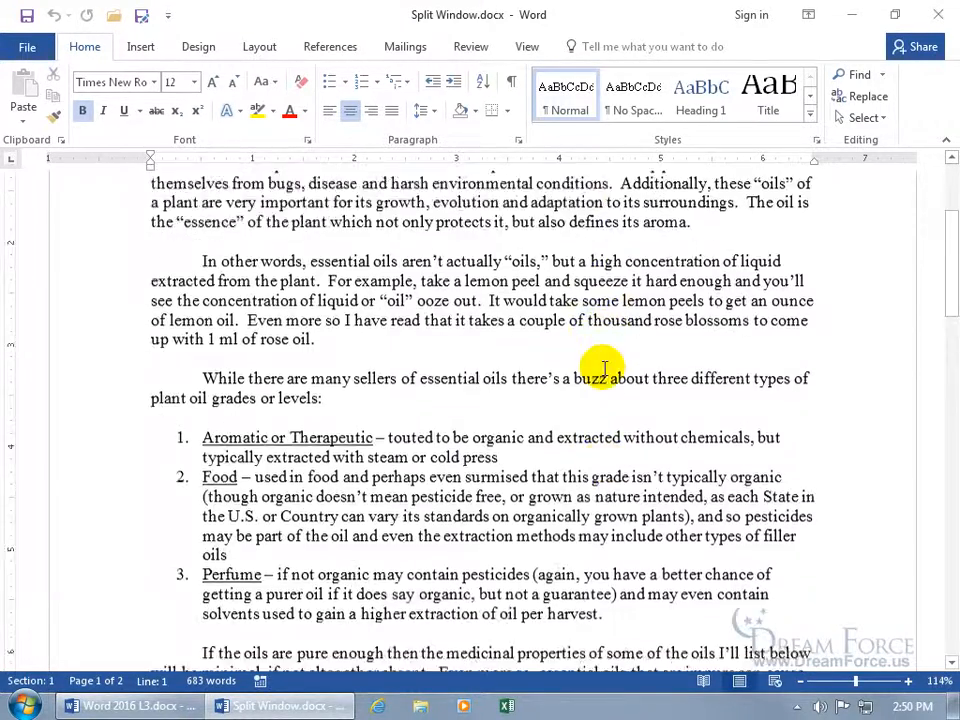
scroll(605, 368, "down", 4)
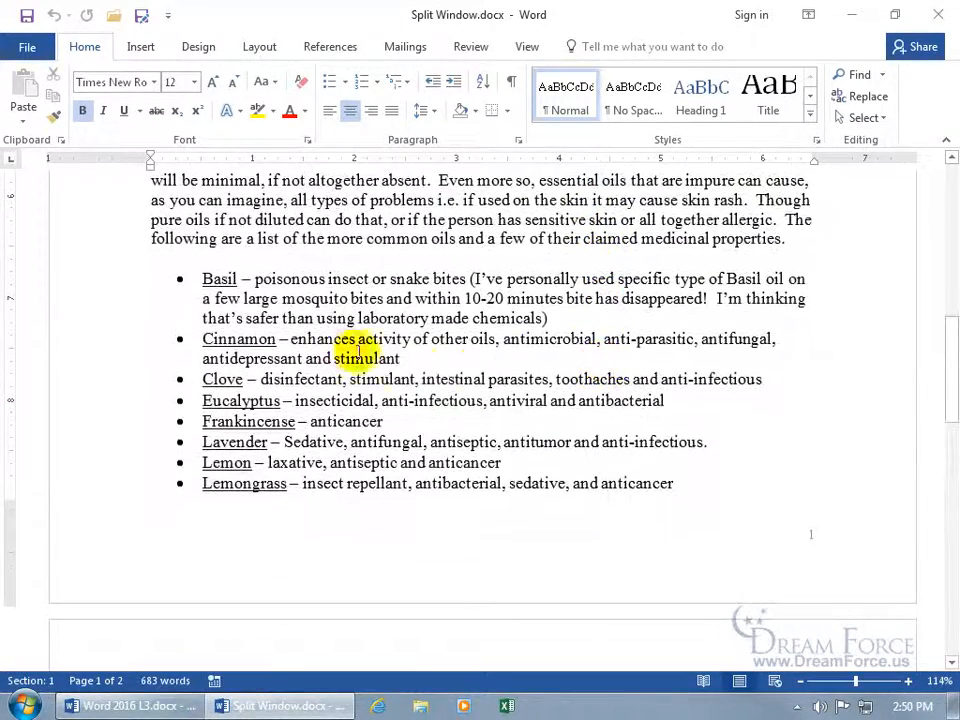
scroll(542, 440, "down", 4)
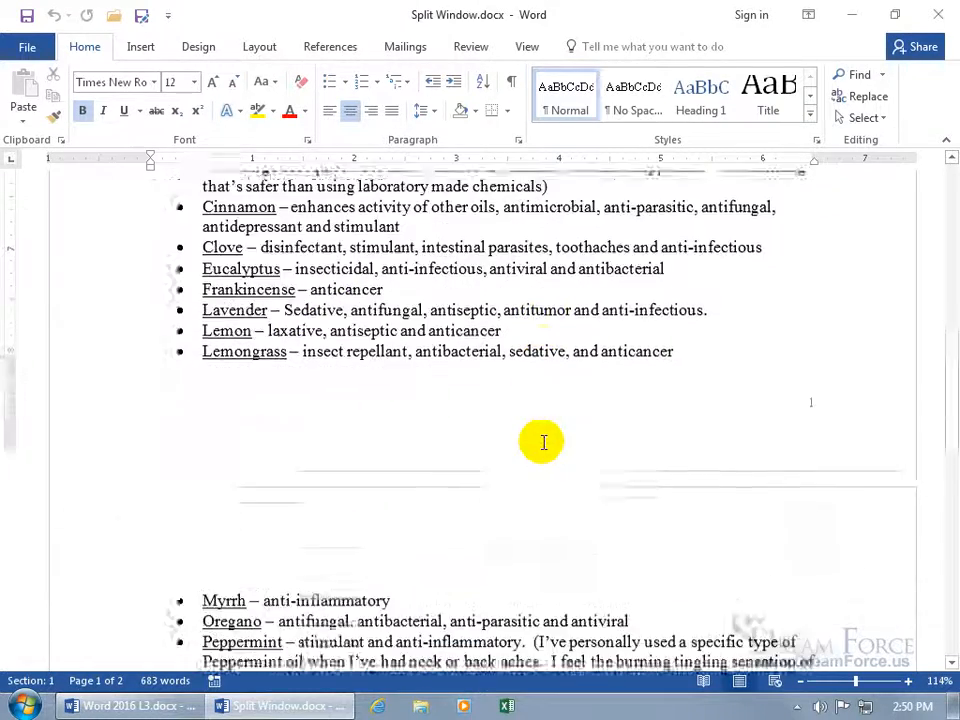
scroll(543, 442, "down", 4)
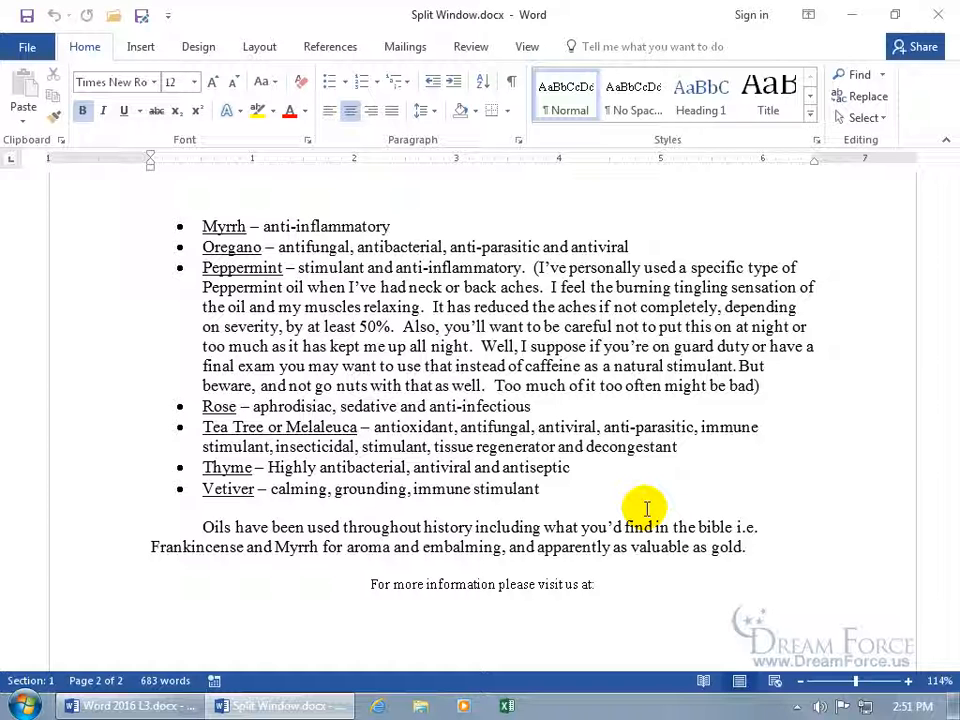
left_click(523, 48)
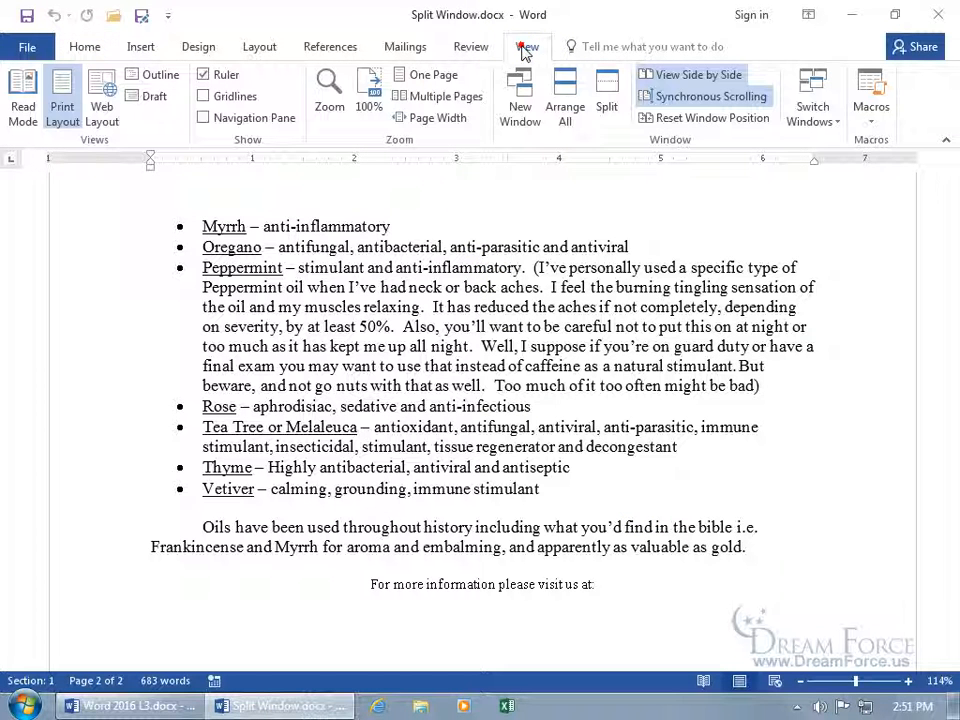
left_click(607, 104)
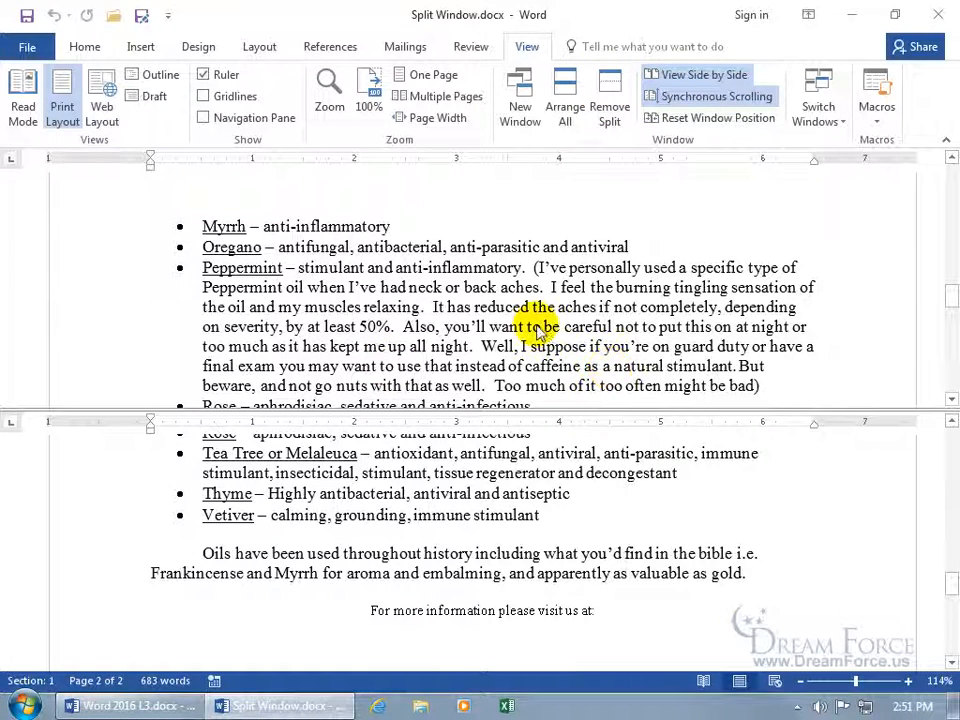
left_click(503, 325)
scroll(504, 325, "down", 2)
scroll(503, 325, "up", 8)
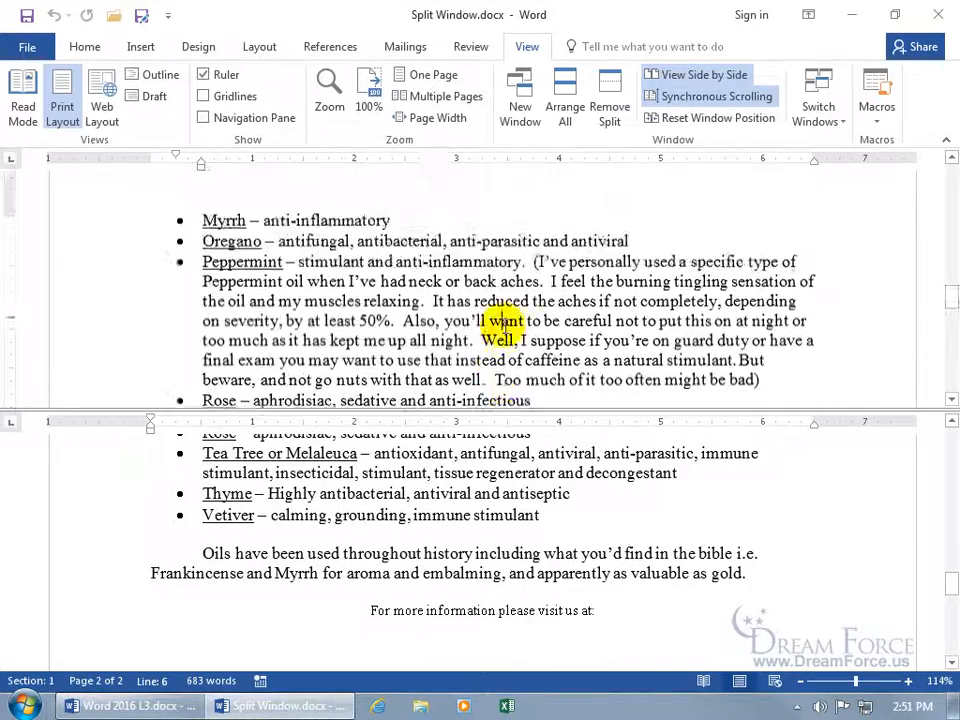
scroll(503, 325, "down", 2)
scroll(496, 323, "up", 2)
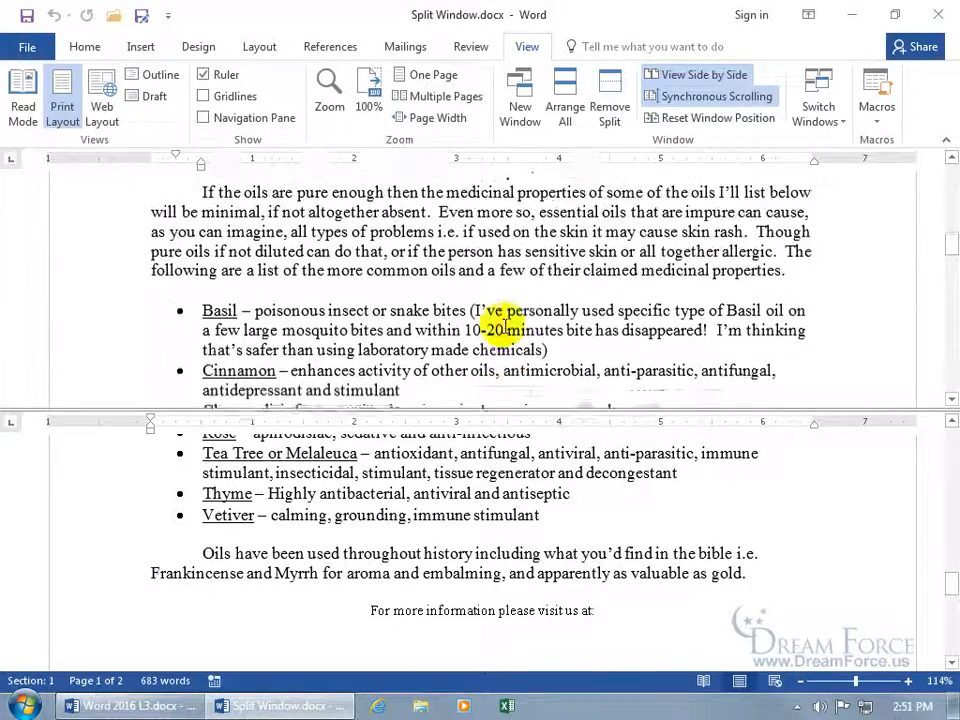
left_click(952, 400)
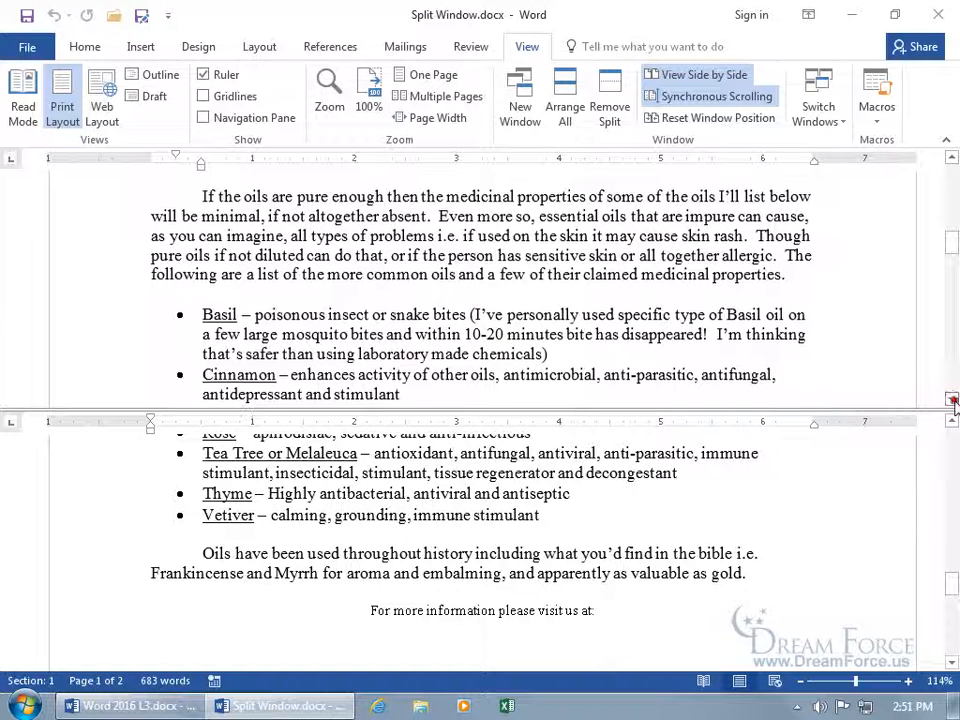
left_click(452, 491)
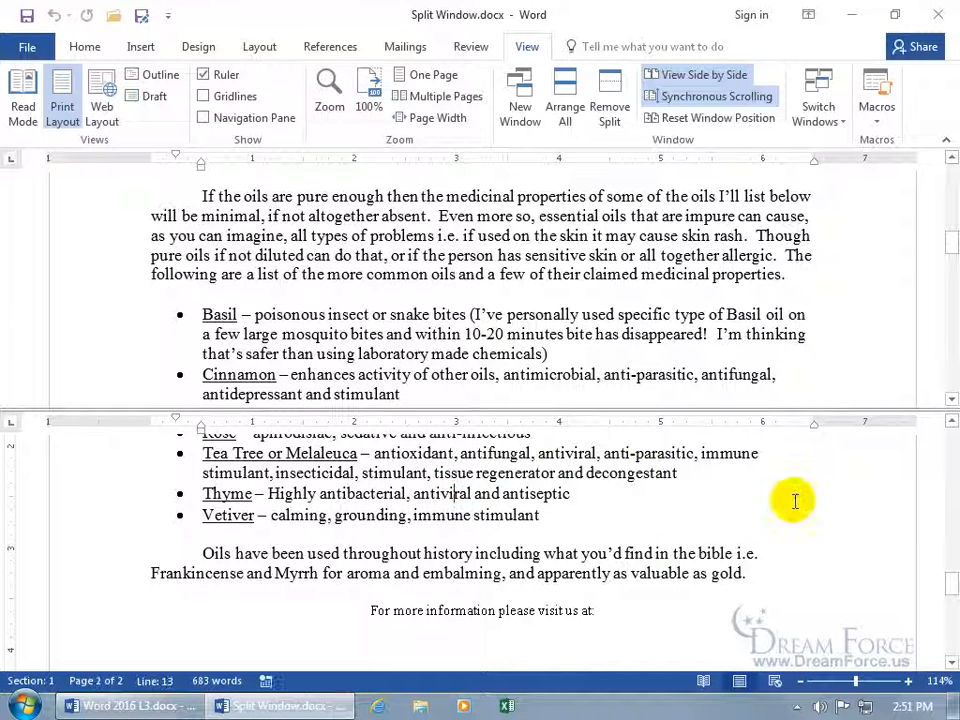
left_click(952, 662)
left_click(952, 662)
left_click(952, 662)
left_click(952, 662)
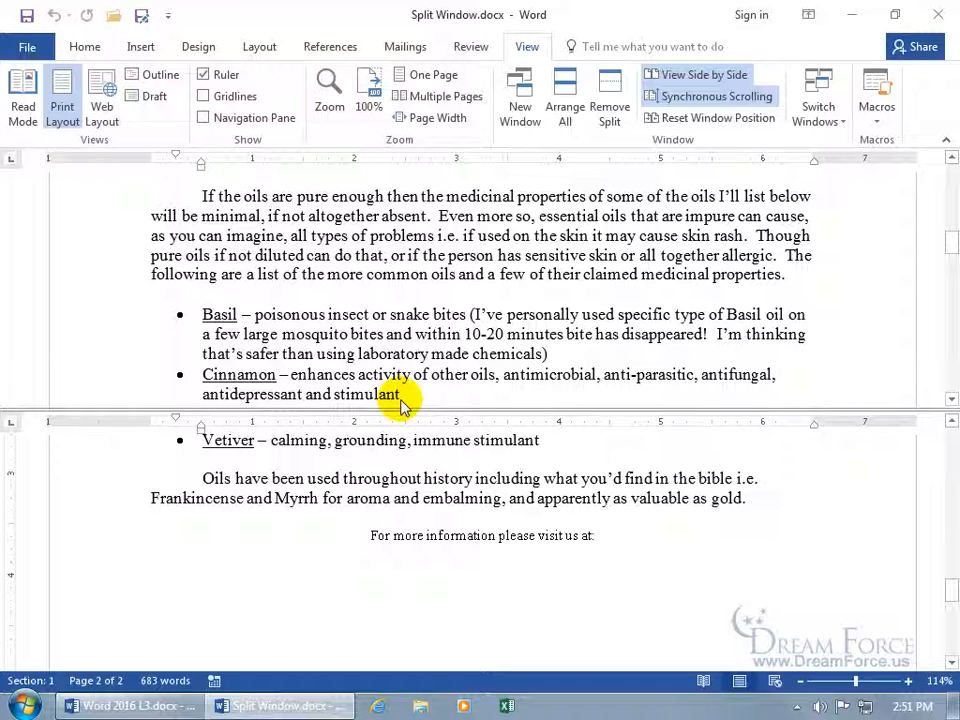
left_click(551, 437)
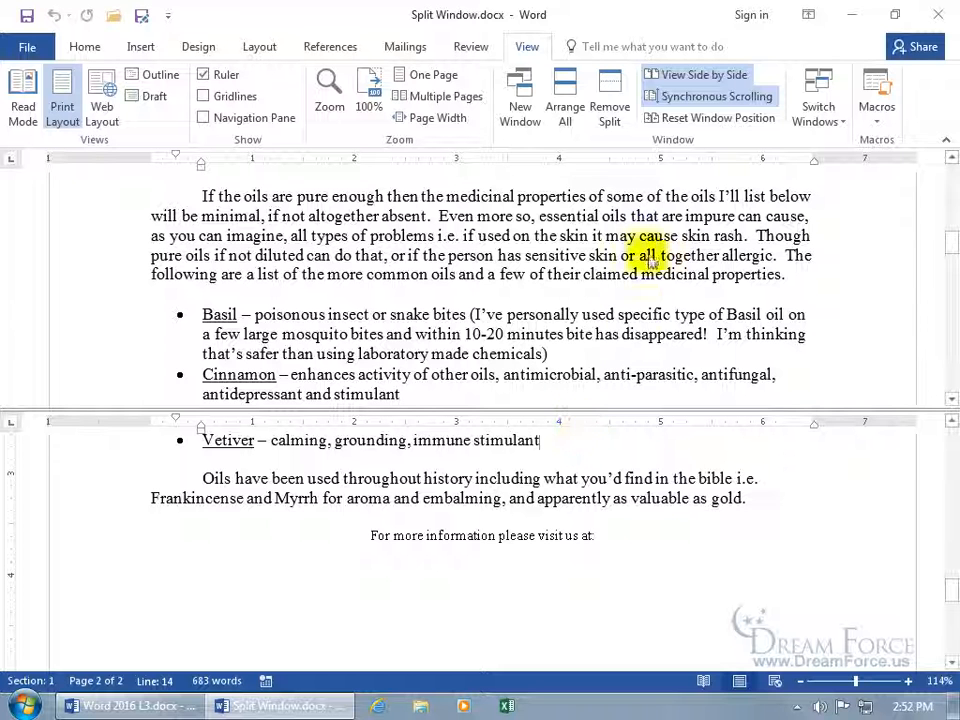
left_click(610, 112)
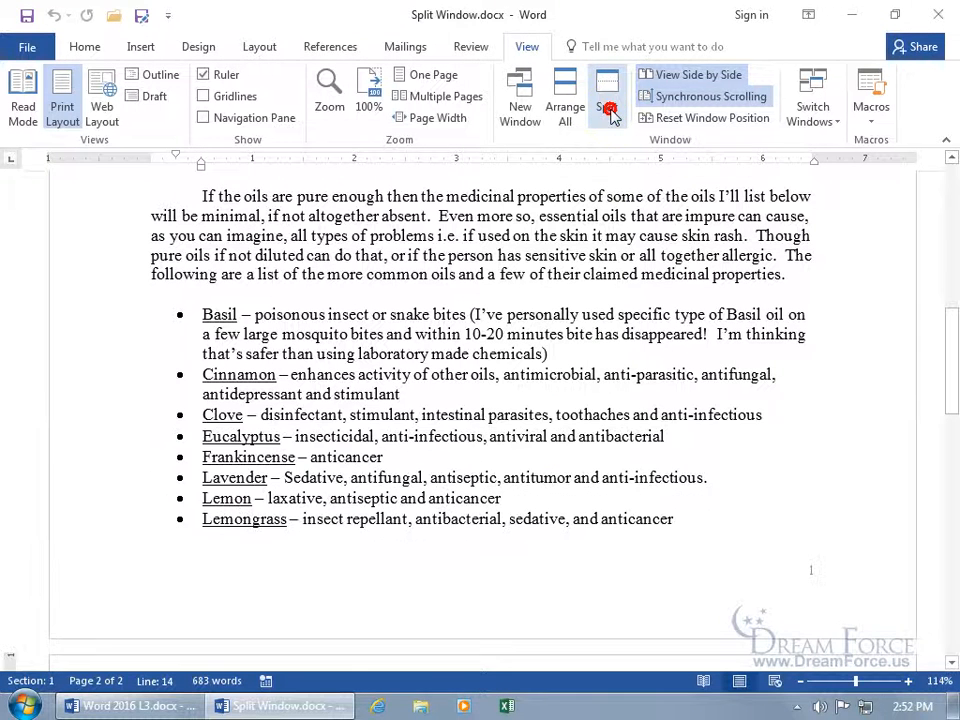
Split the window, shrink the upper pane, then remove the split again
left_click(609, 112)
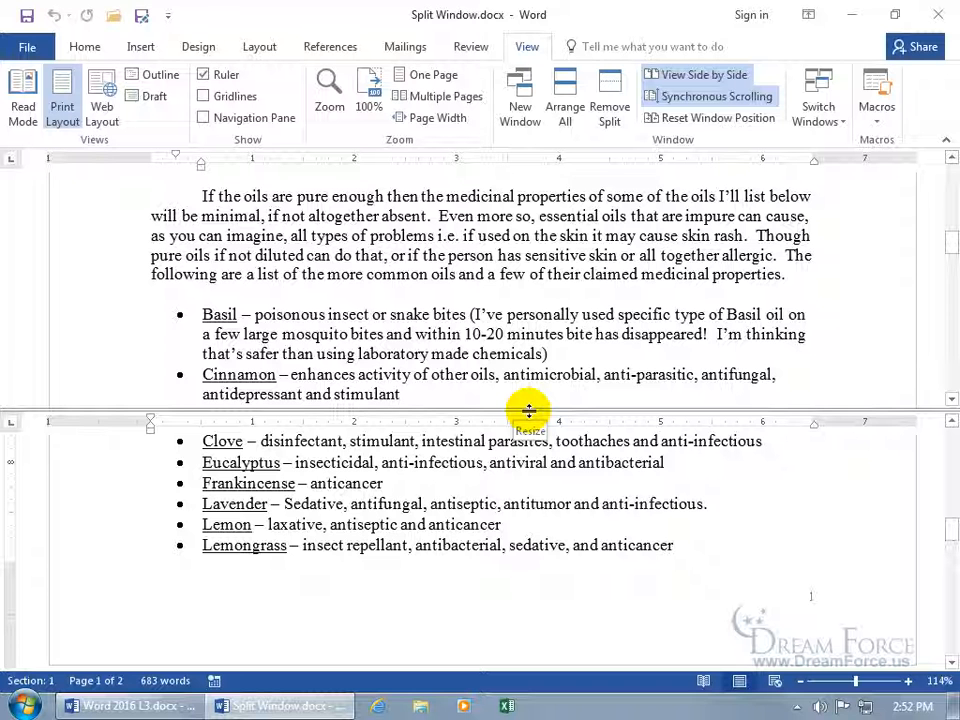
left_click_drag(529, 410, 527, 349)
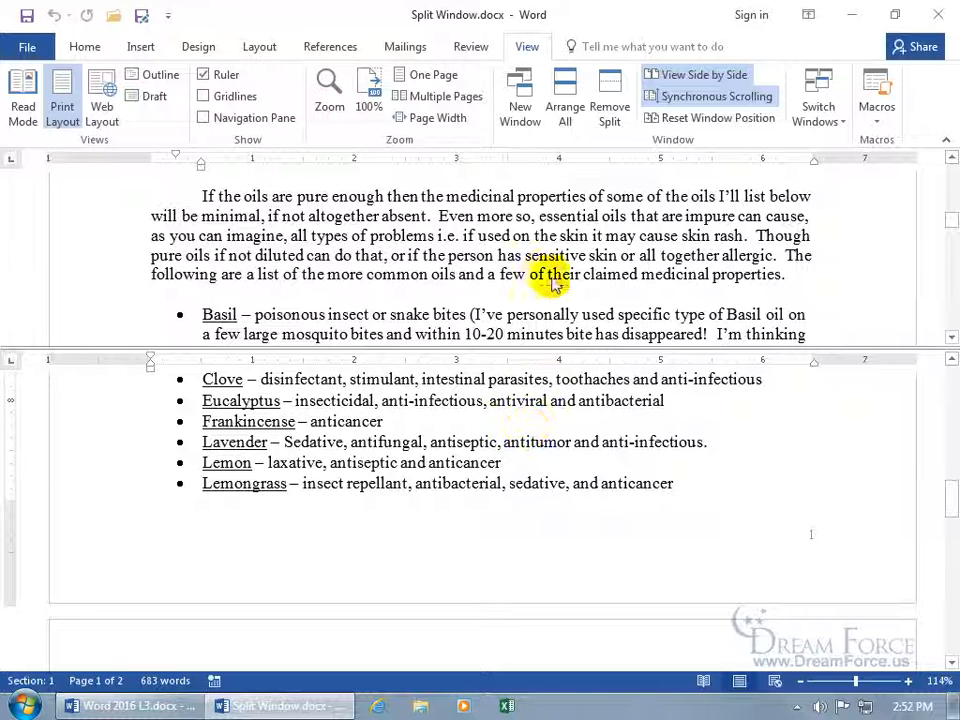
double_click(529, 348)
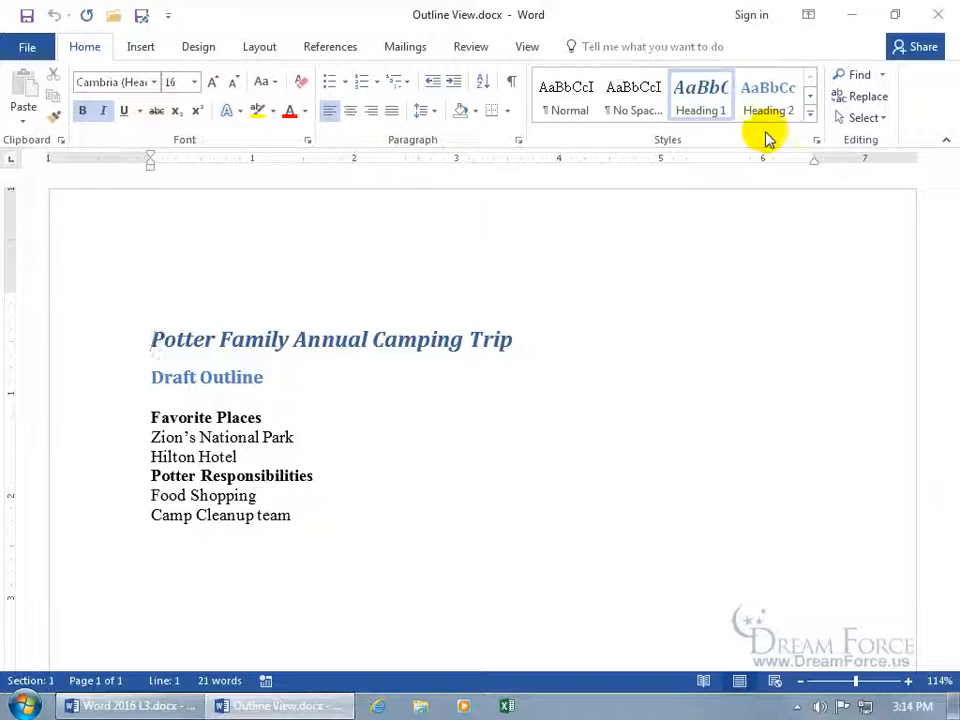
Check the styles of the title, Draft Outline and Zion's National Park, then show view choices
left_click(349, 343)
left_click(270, 339)
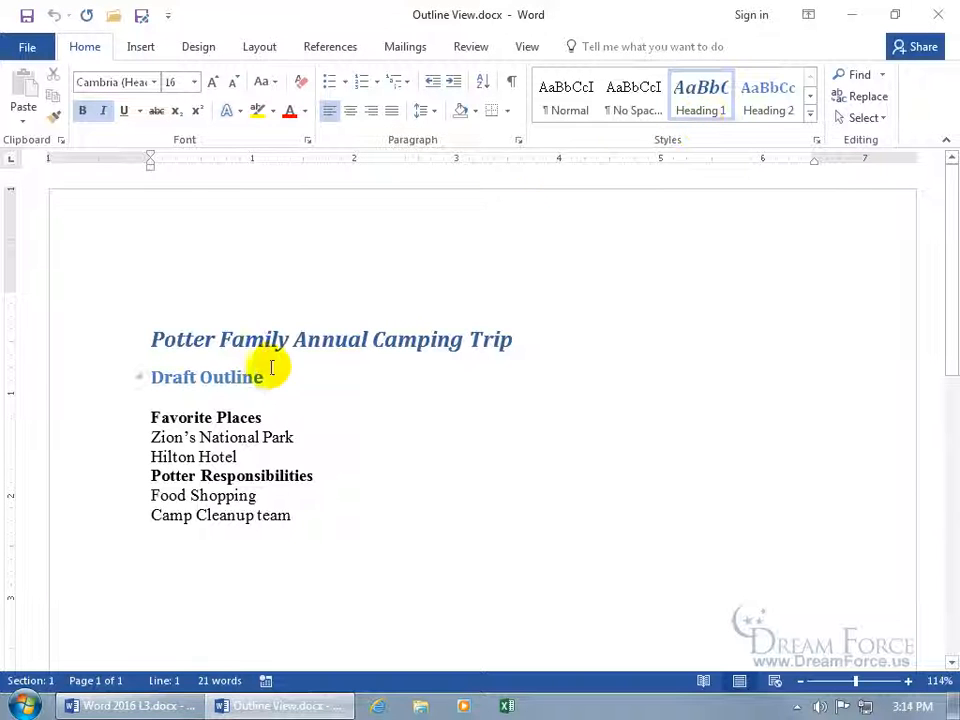
left_click(234, 376)
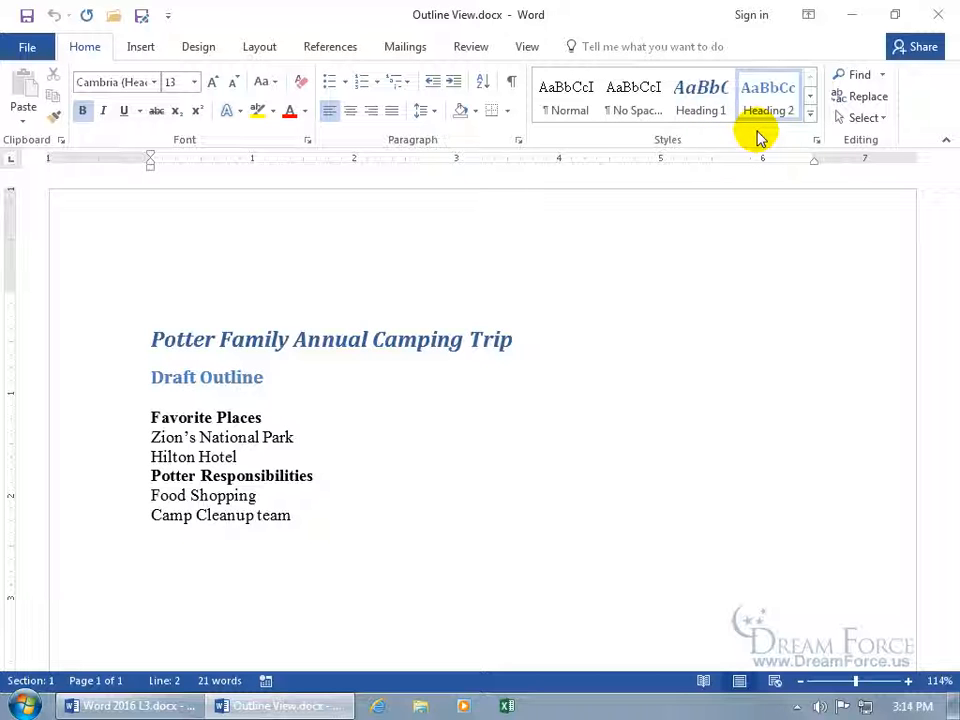
left_click(226, 437)
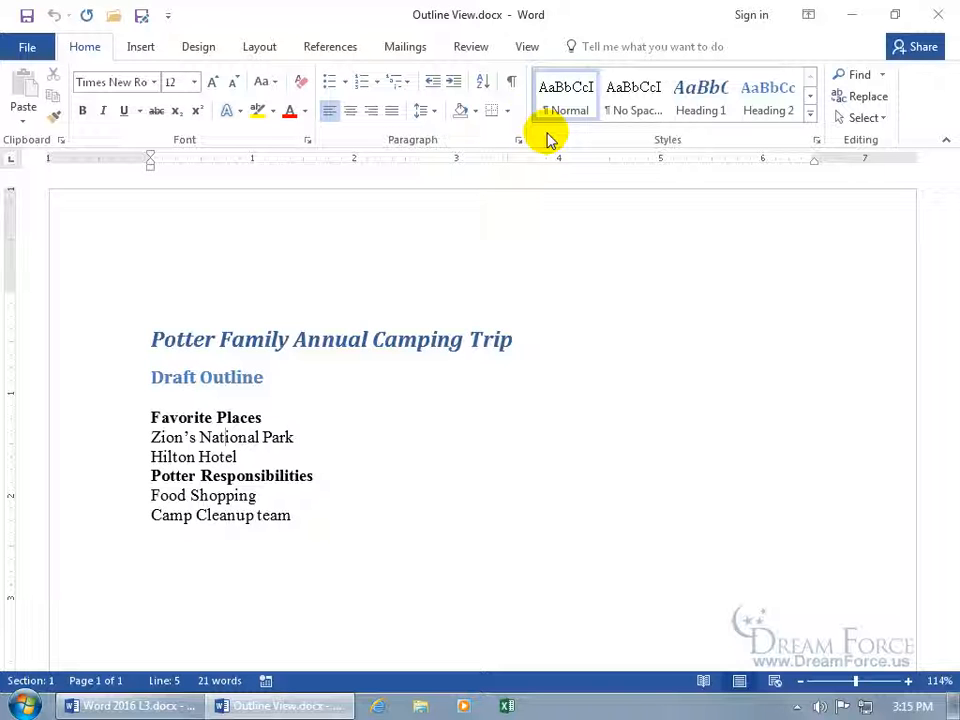
left_click(525, 52)
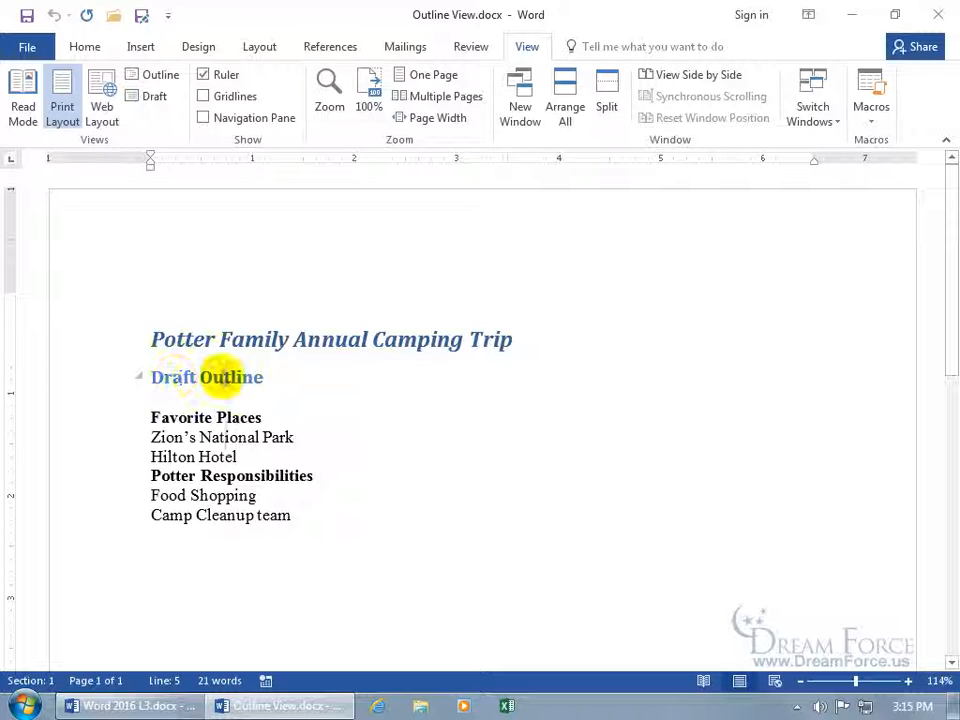
left_click(162, 78)
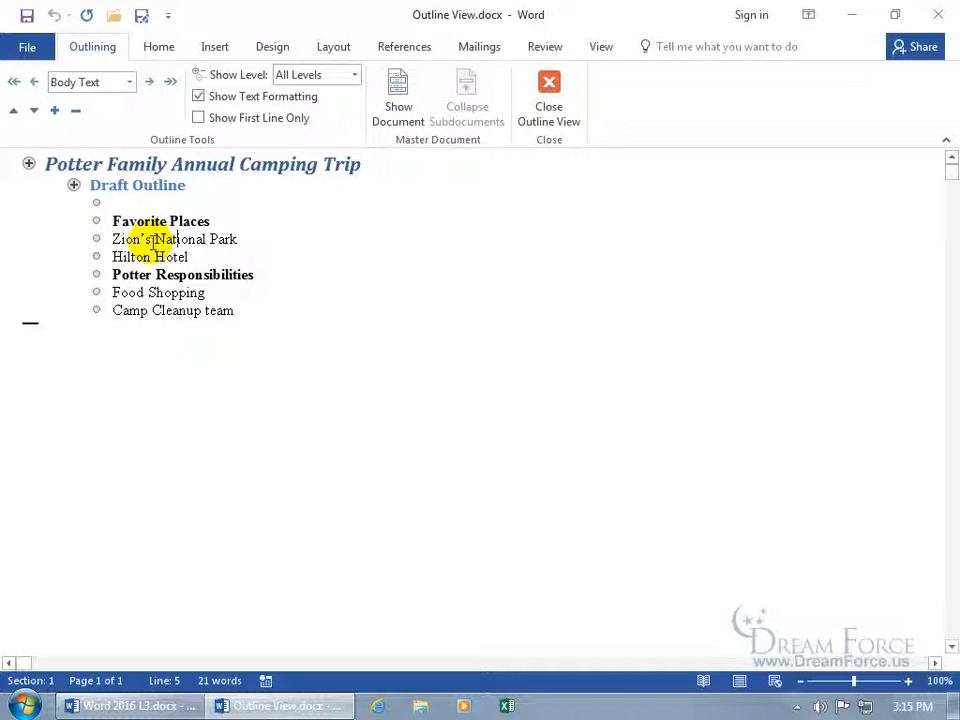
left_click(162, 279)
left_click(162, 301)
left_click(156, 260)
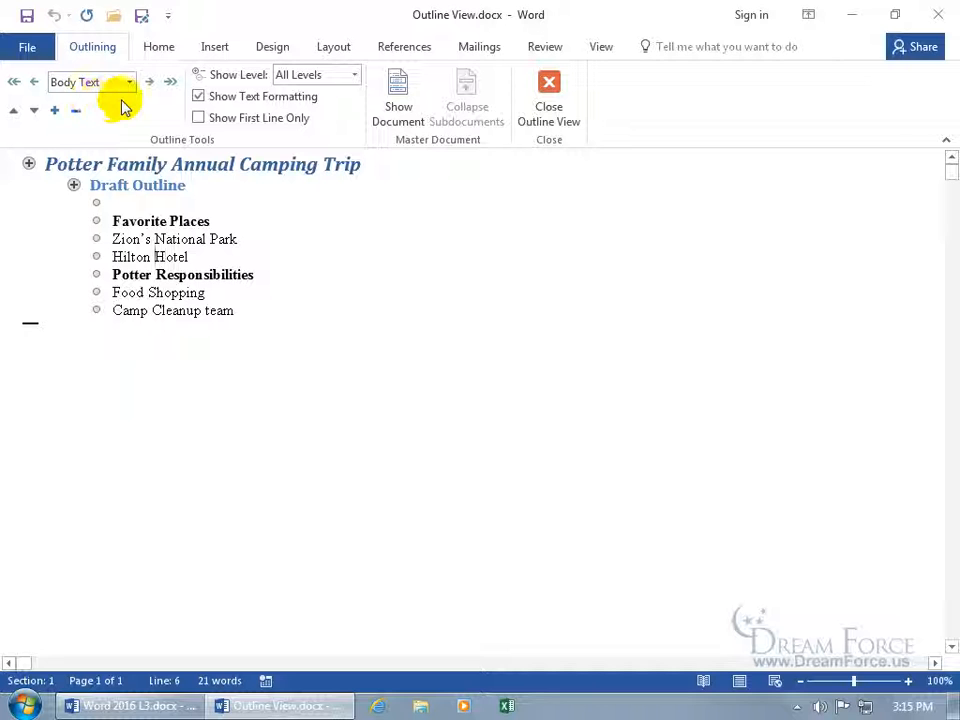
left_click(122, 186)
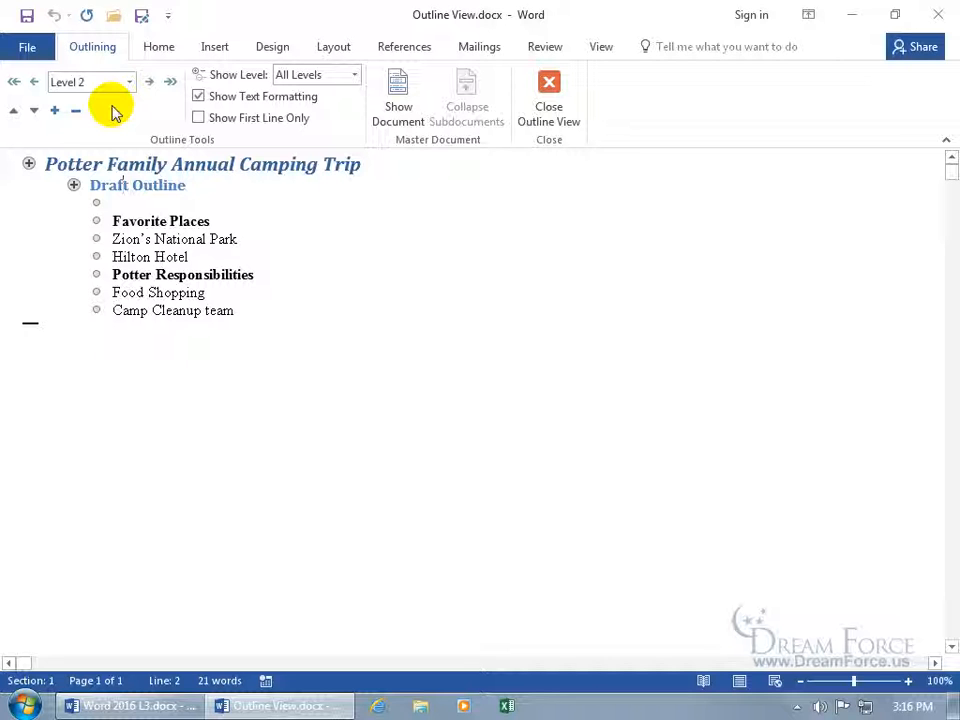
left_click(108, 165)
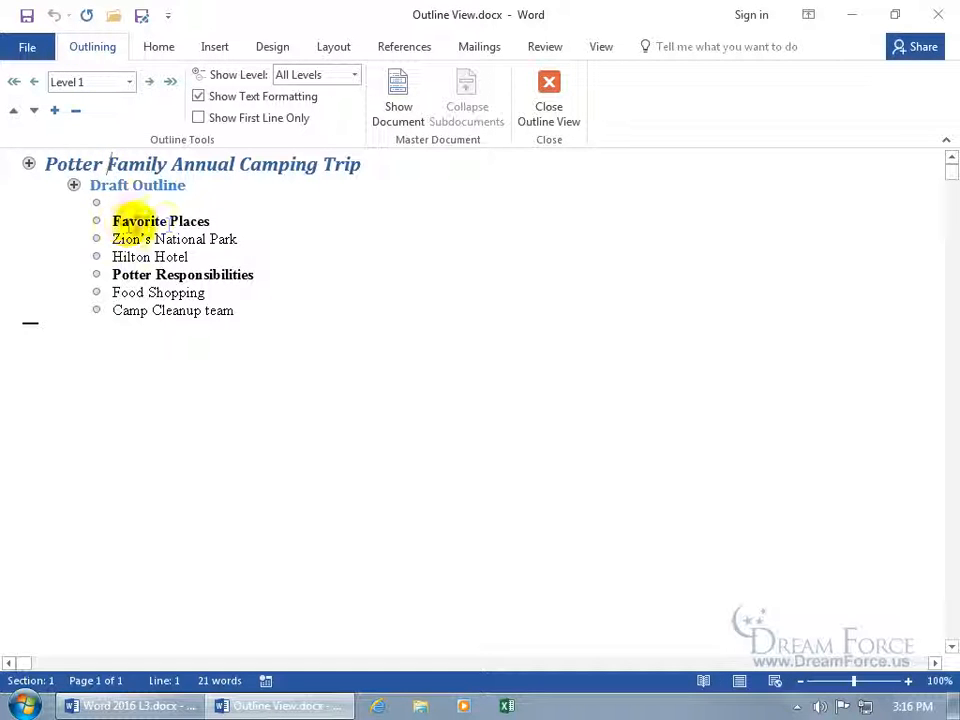
left_click(159, 221)
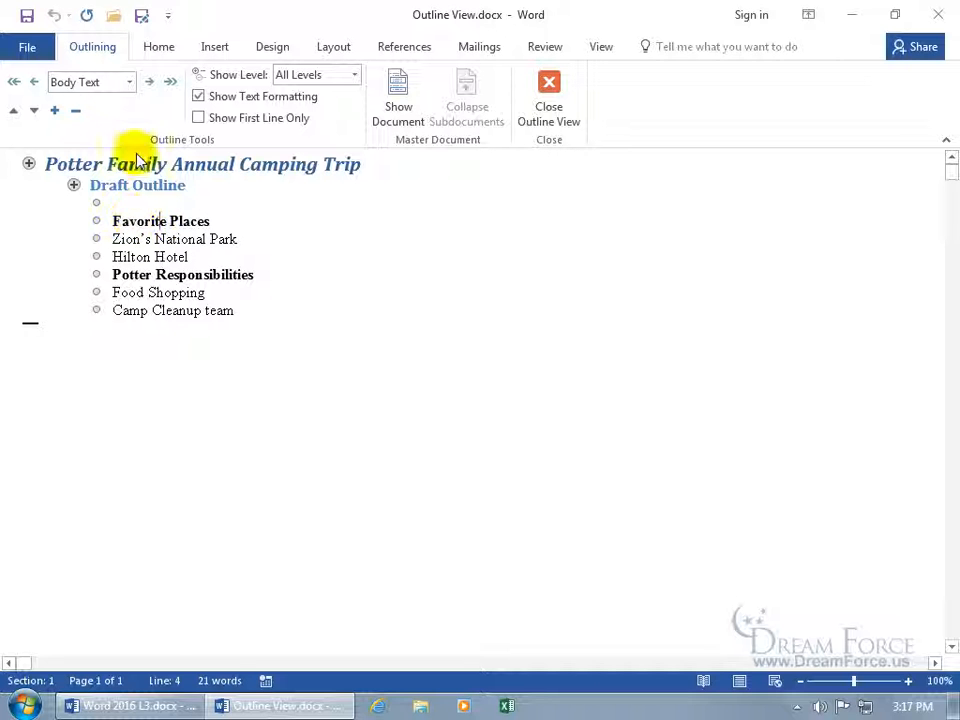
Make Favorite Places a Level 3 heading, undoing the Outline Level choice and using Demote instead
left_click(131, 84)
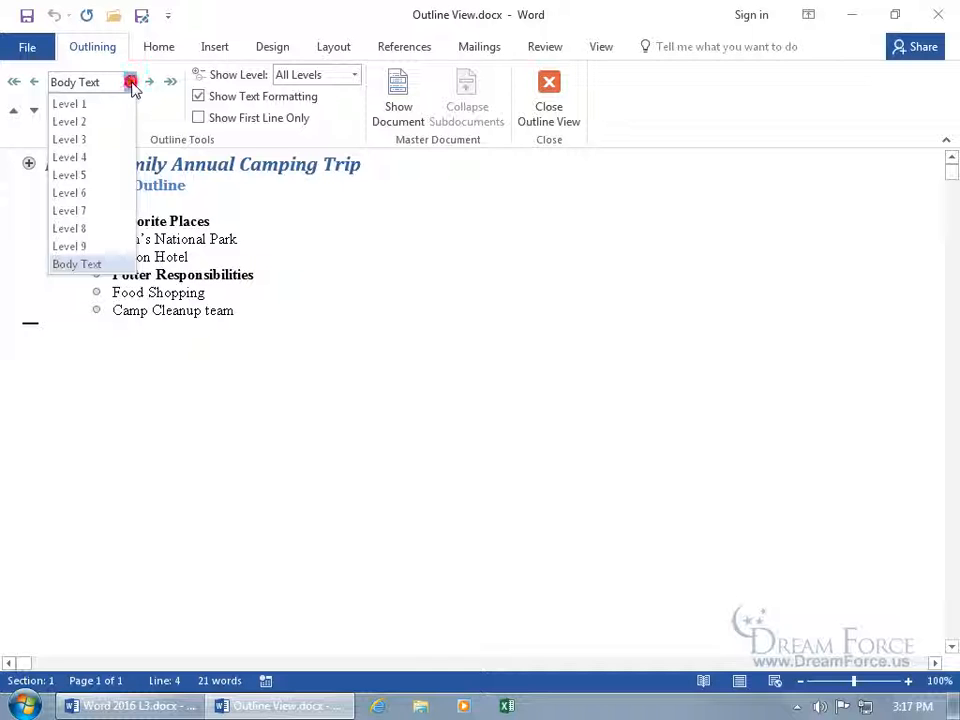
left_click(98, 140)
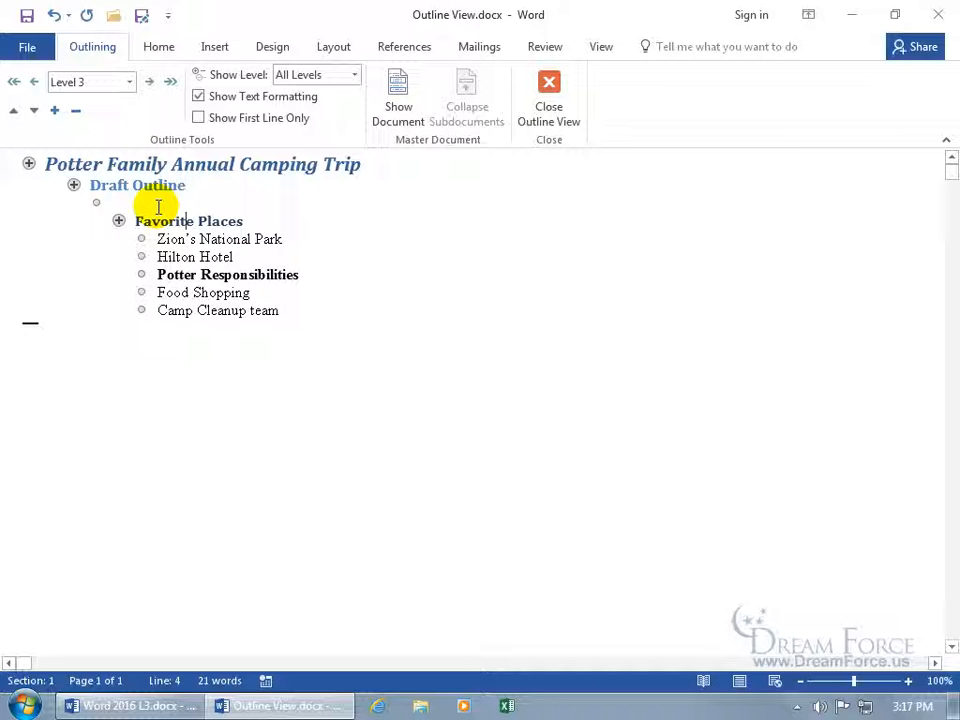
left_click(53, 16)
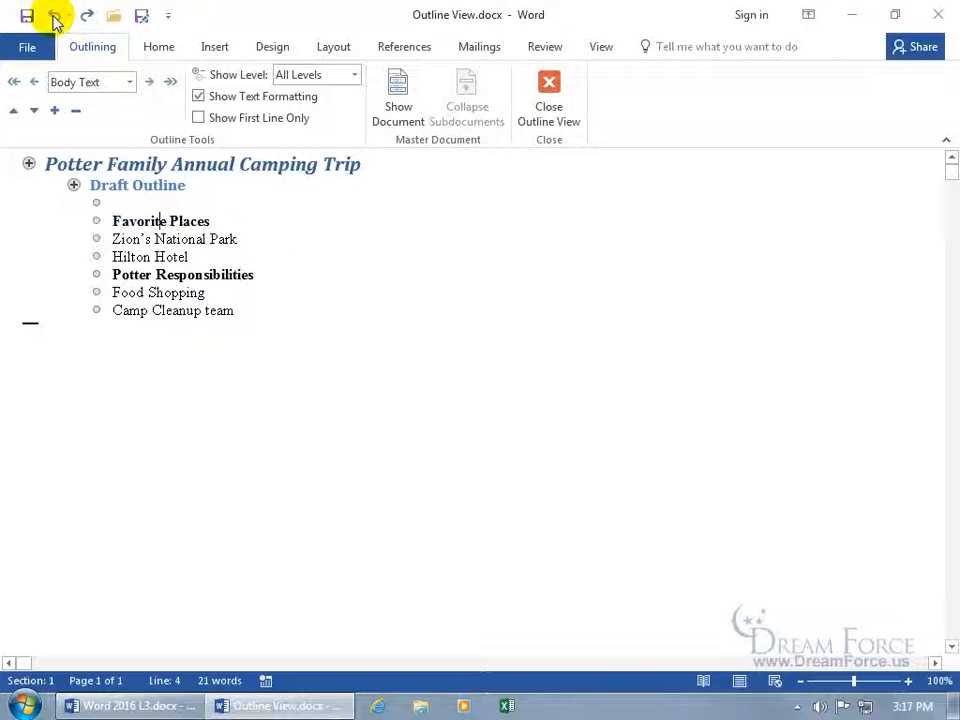
left_click(149, 88)
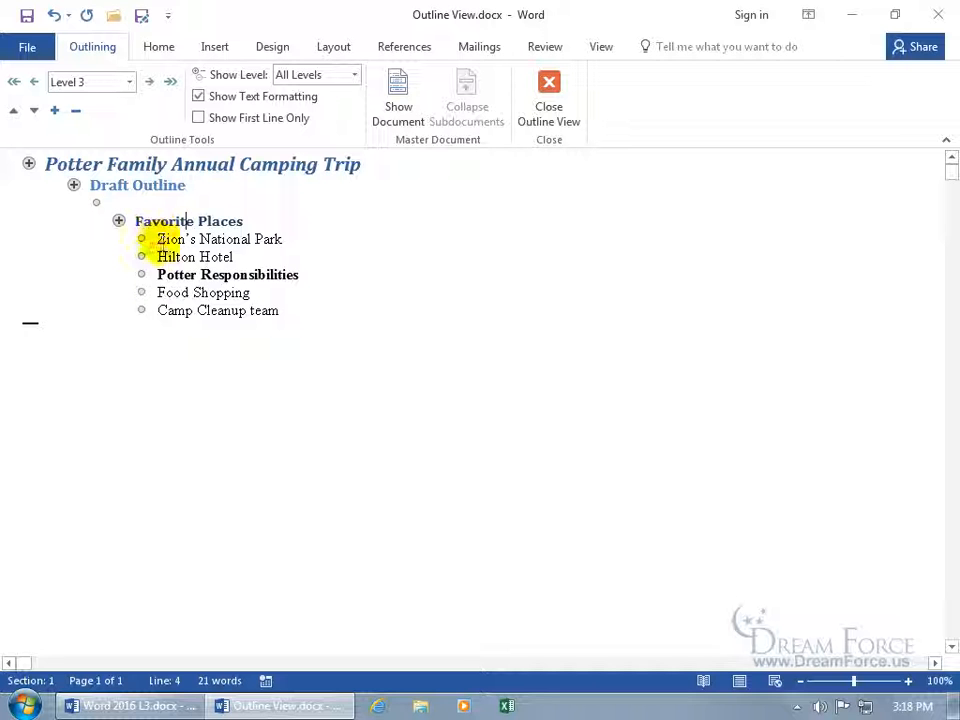
Try setting Potter Responsibilities to Level 3, then undo that change
left_click(167, 275)
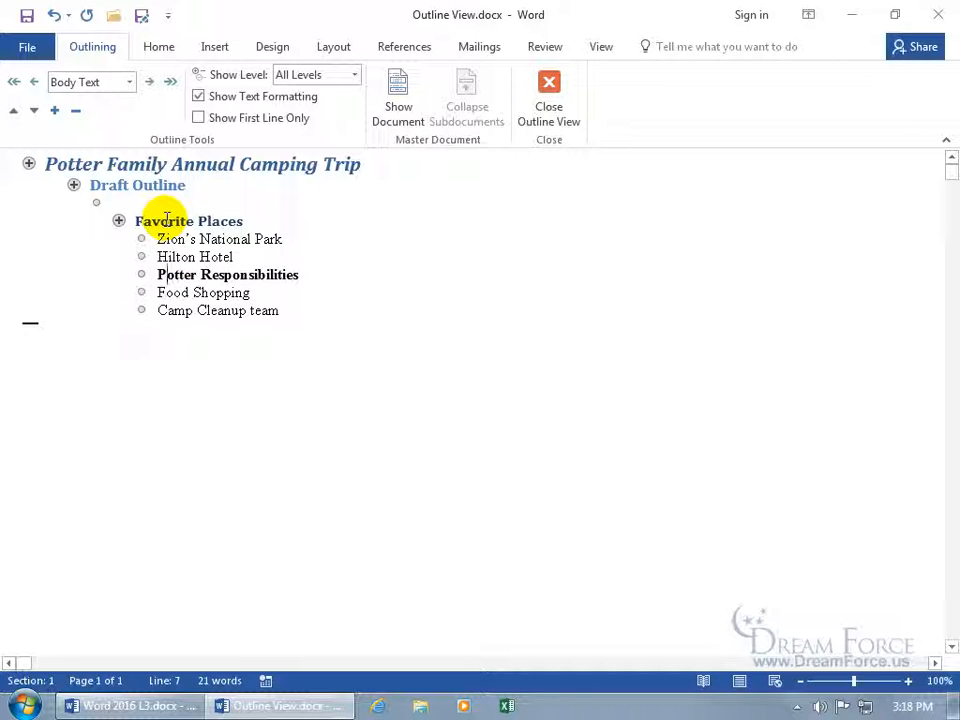
left_click(129, 82)
left_click(100, 139)
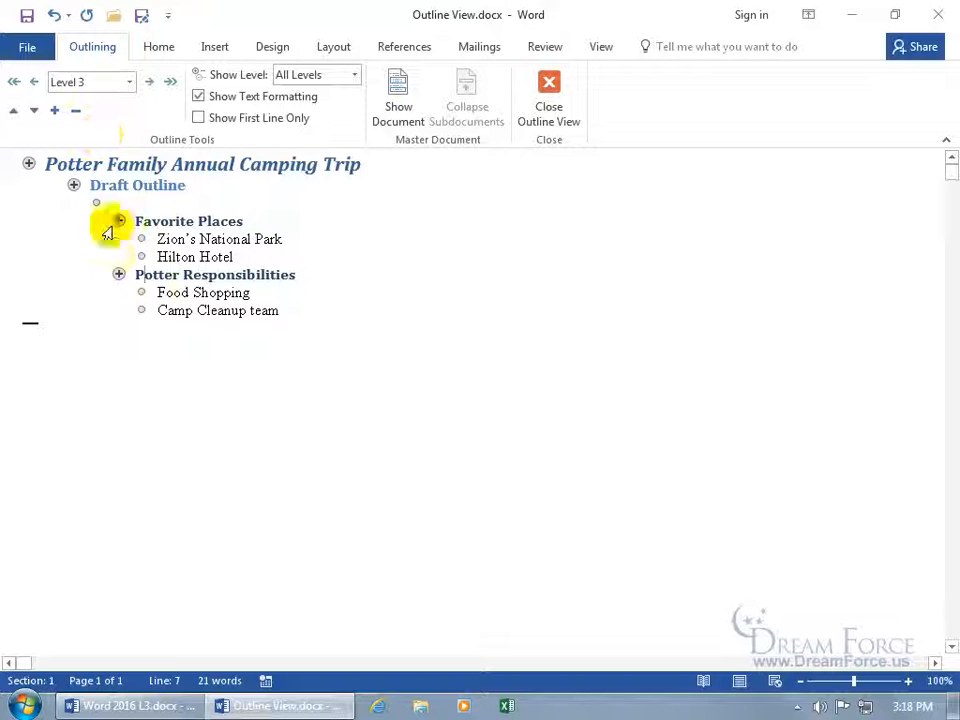
left_click(53, 15)
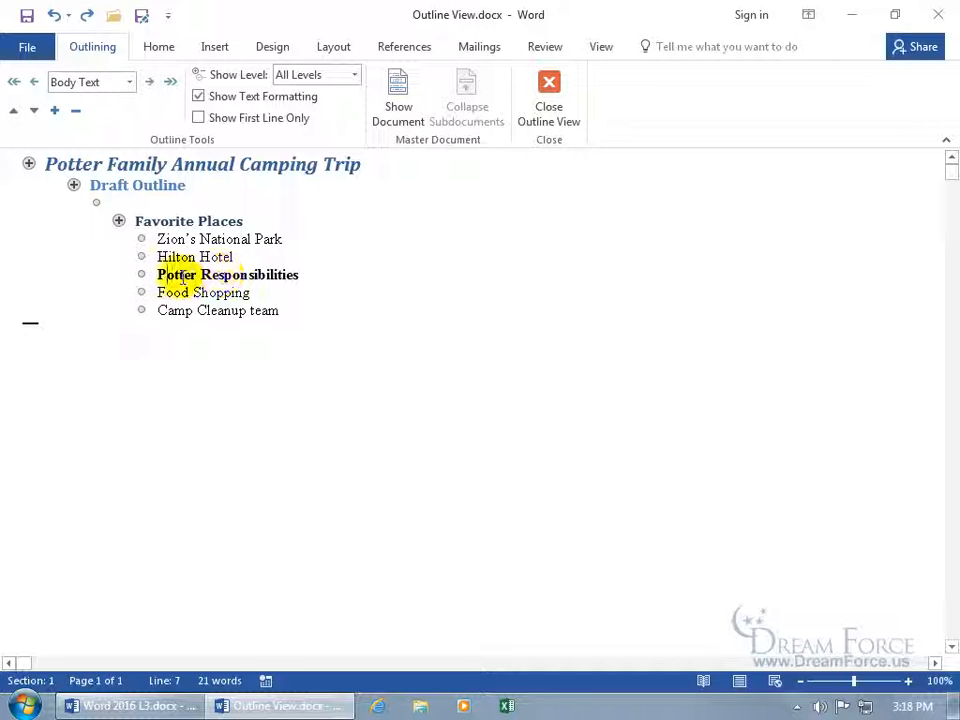
Demote Potter Responsibilities to a heading, then promote it one level
left_click(149, 82)
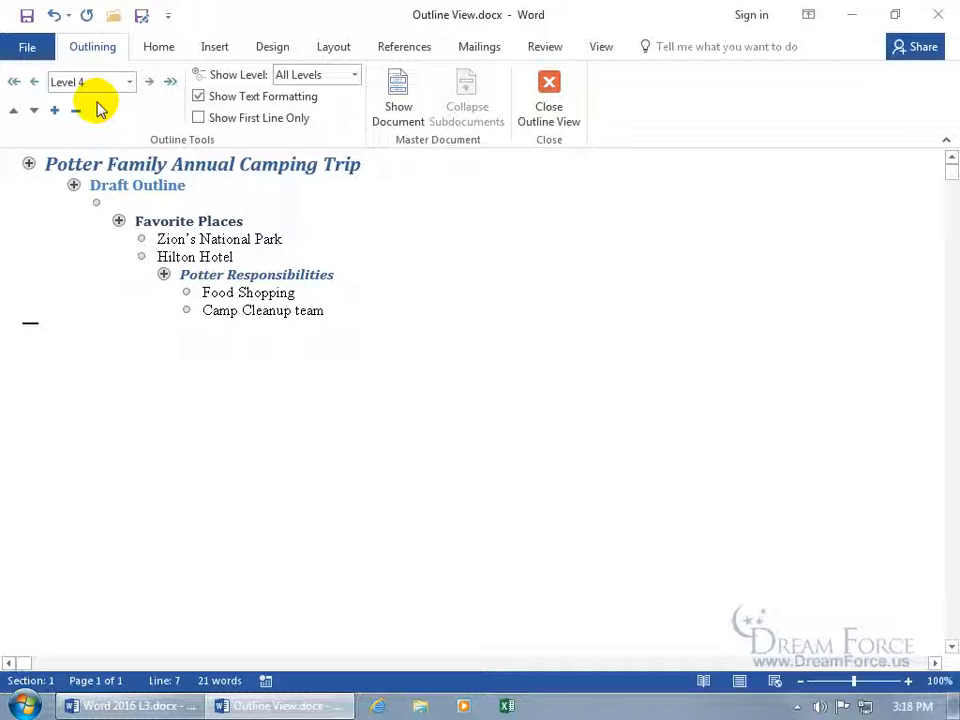
left_click(36, 84)
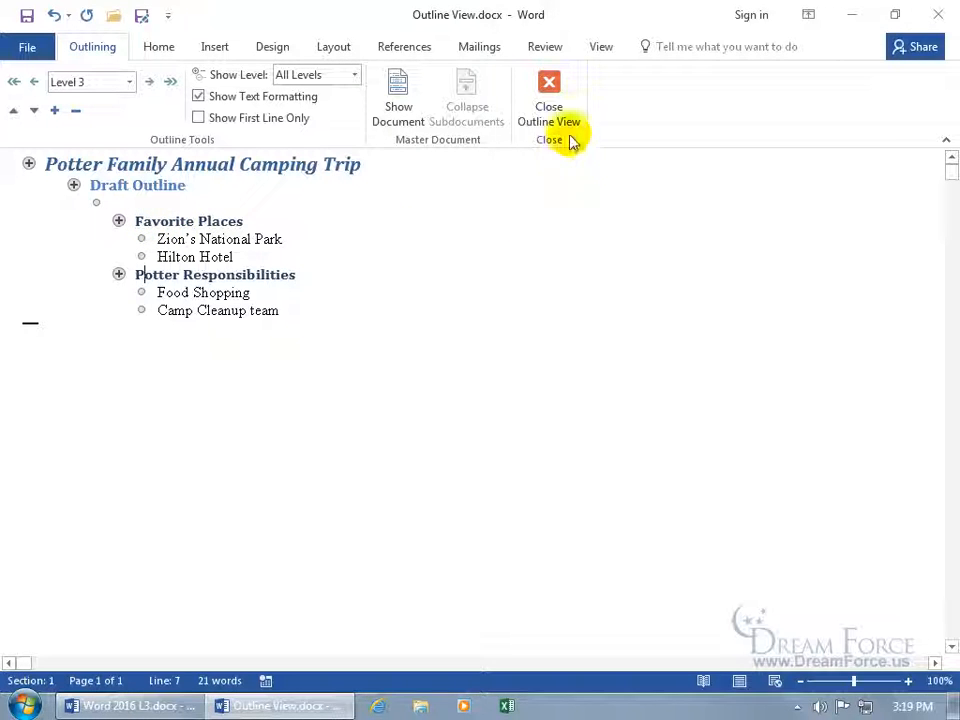
Close Outline View and scroll through the camping outline in Print Layout
left_click(558, 104)
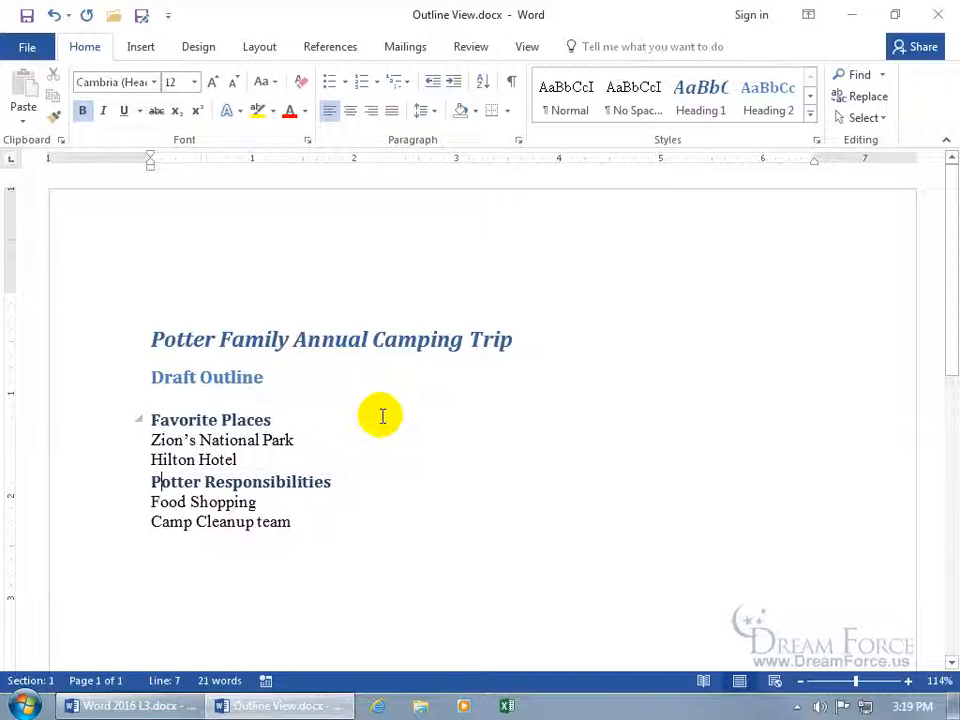
scroll(382, 416, "down", 1)
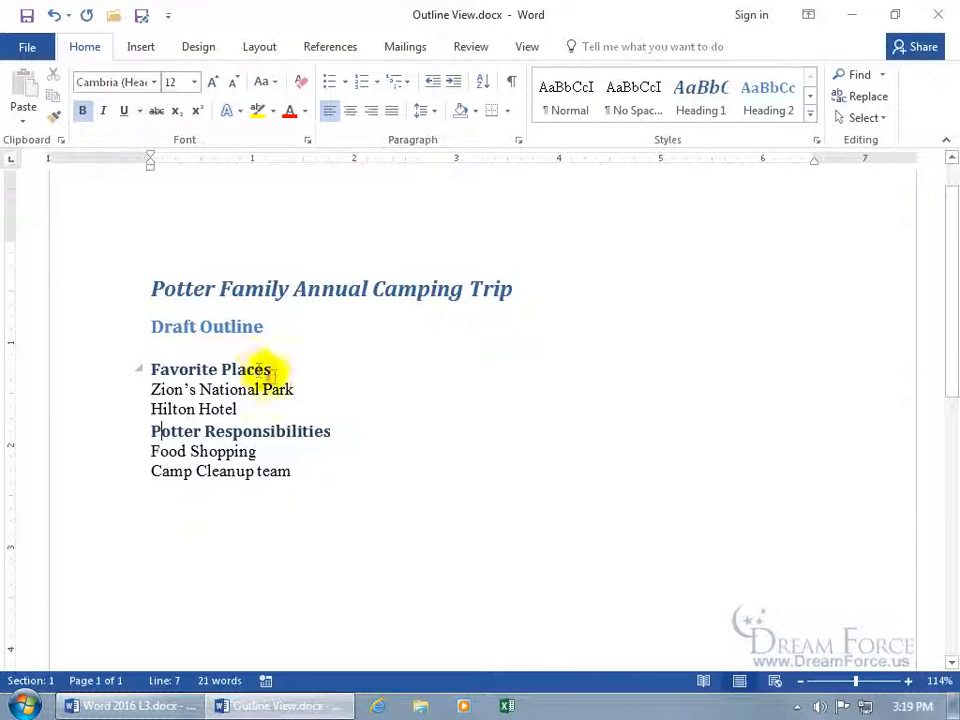
key("Right")
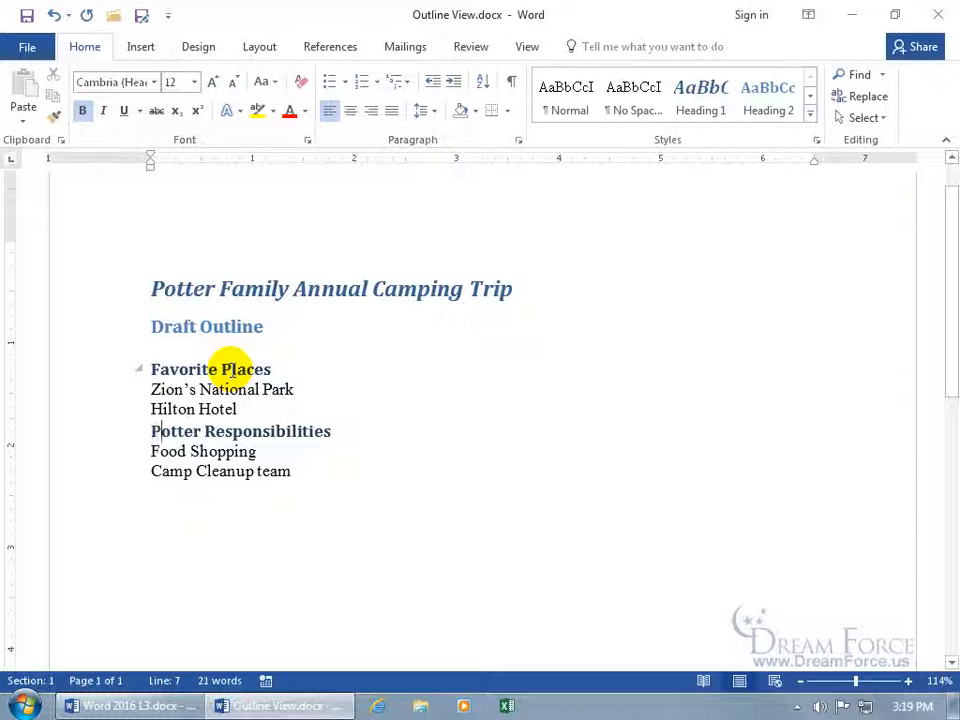
Apply numbering to Zion's National Park and Hilton Hotel, then to Food Shopping and Camp Cleanup team
left_click(231, 369)
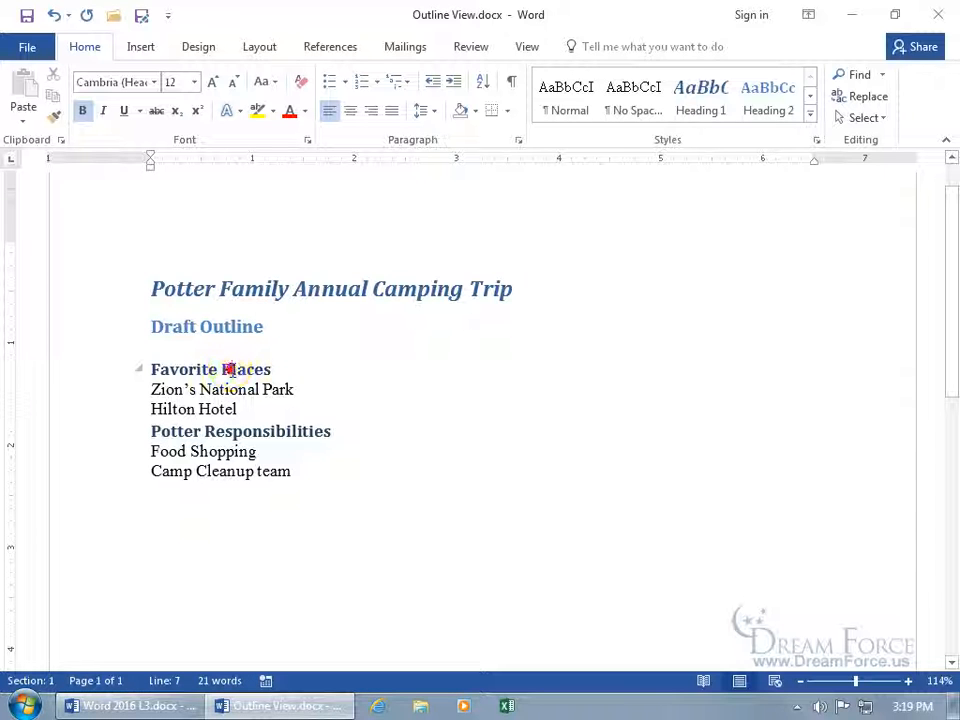
left_click(230, 390)
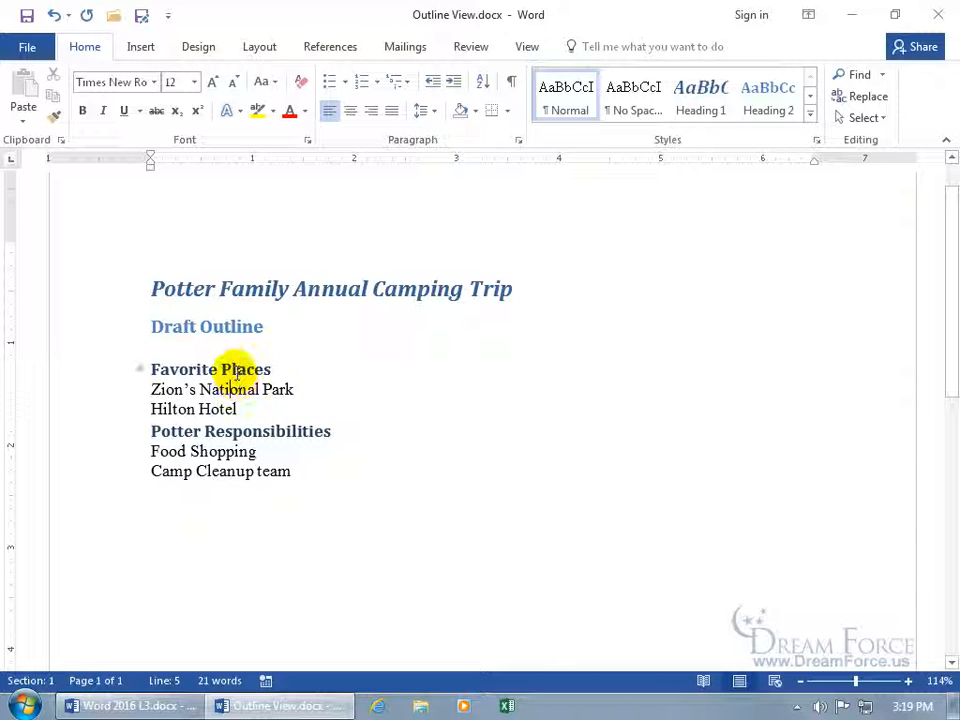
left_click_drag(170, 389, 222, 418)
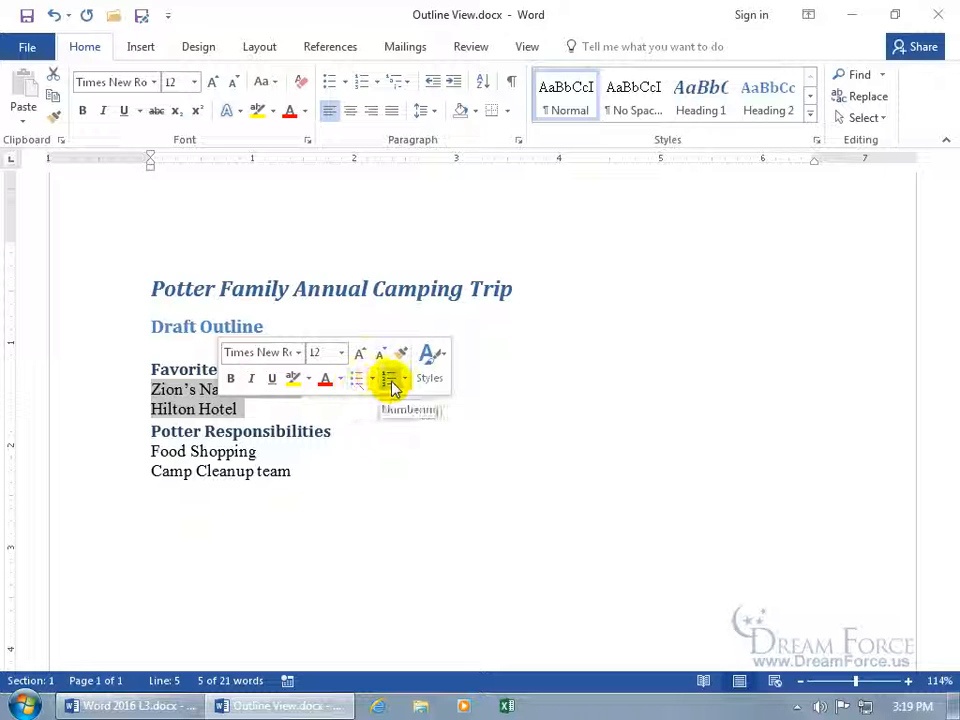
left_click(391, 385)
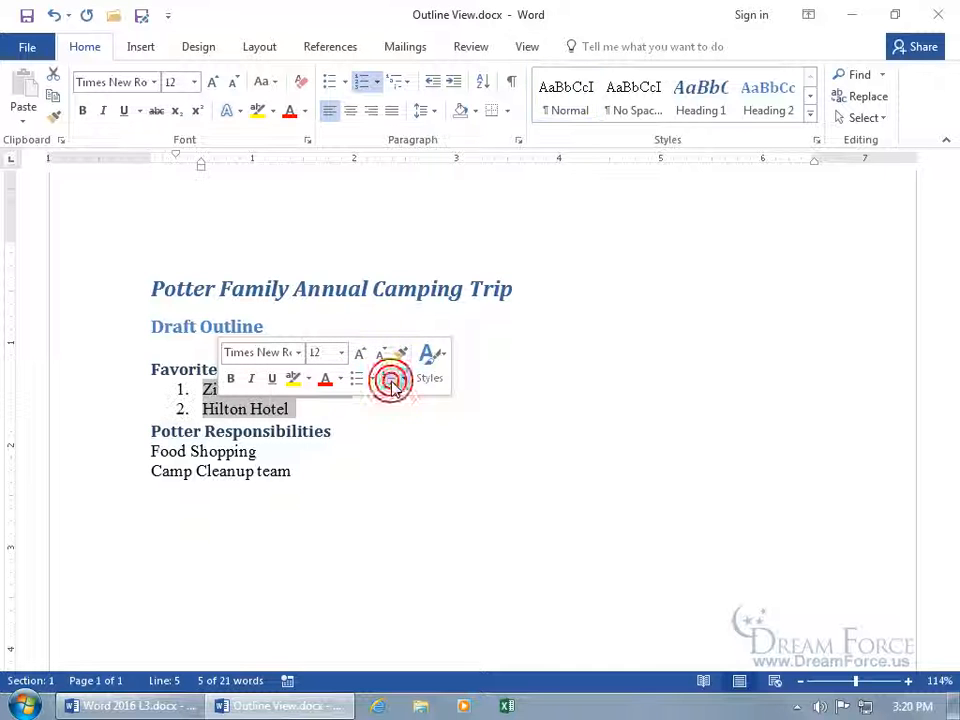
left_click_drag(275, 470, 208, 452)
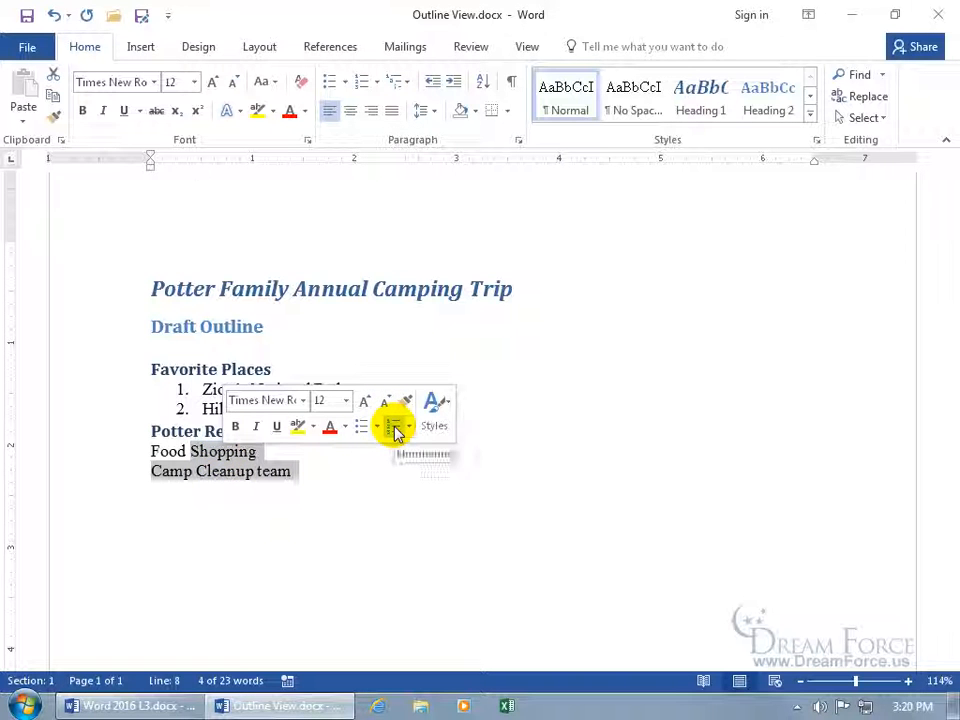
left_click(391, 430)
left_click(285, 455)
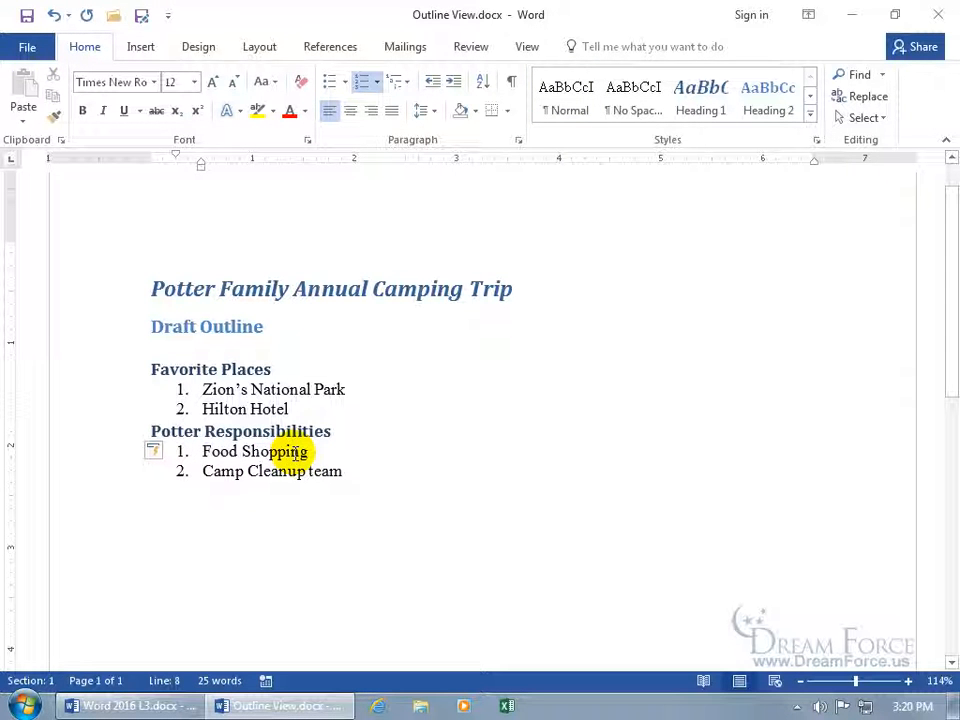
Switch back to Outline view and move Hilton Hotel above Zion's National Park
left_click(527, 46)
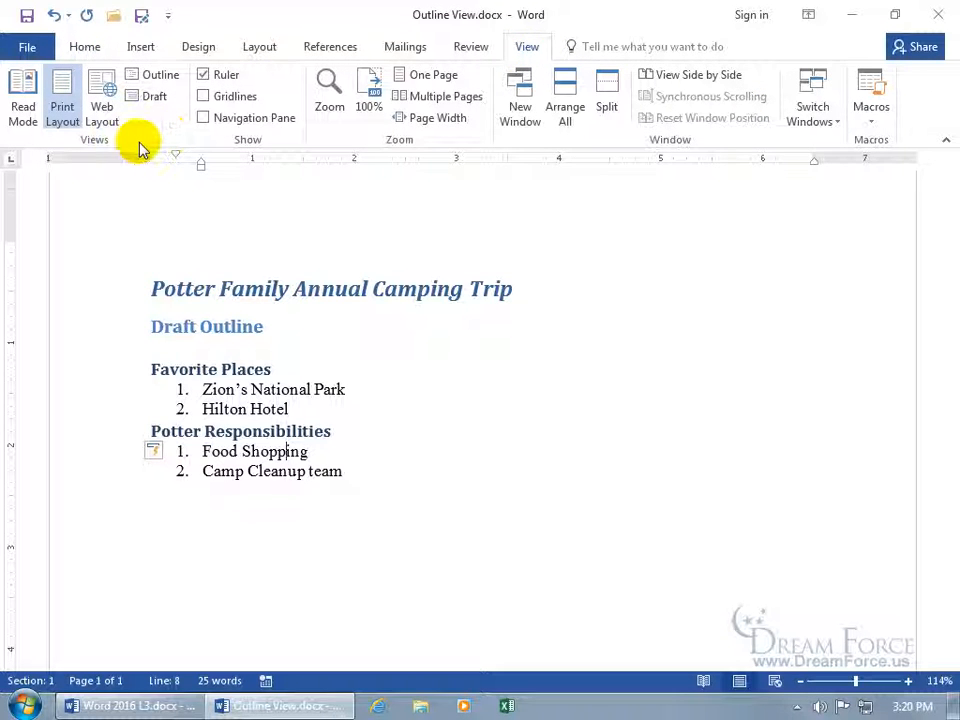
left_click(154, 76)
left_click(181, 233)
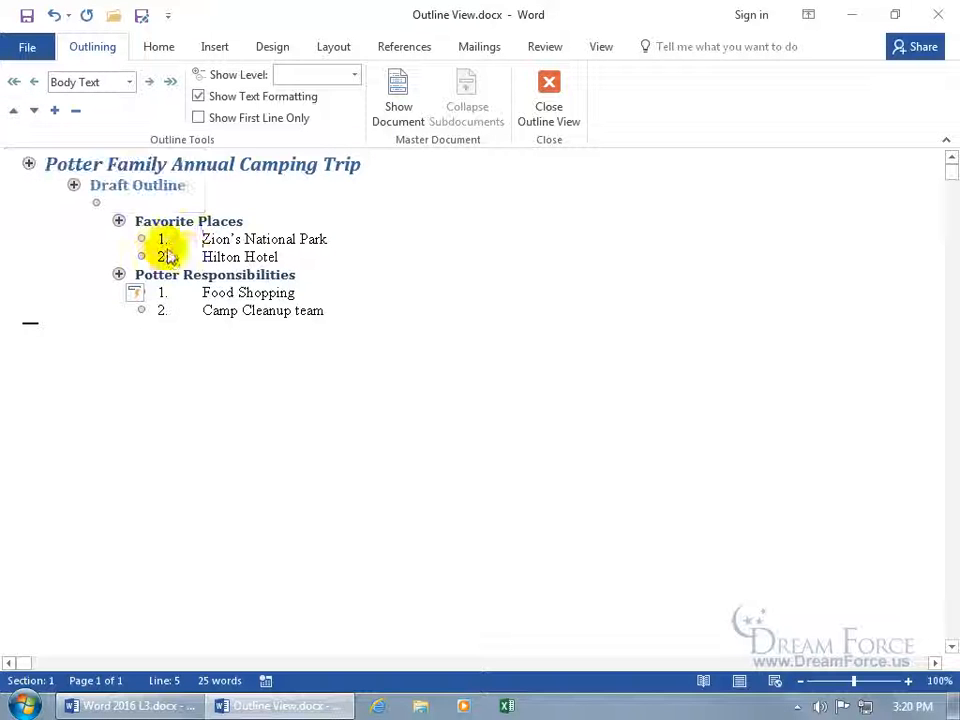
left_click(199, 257)
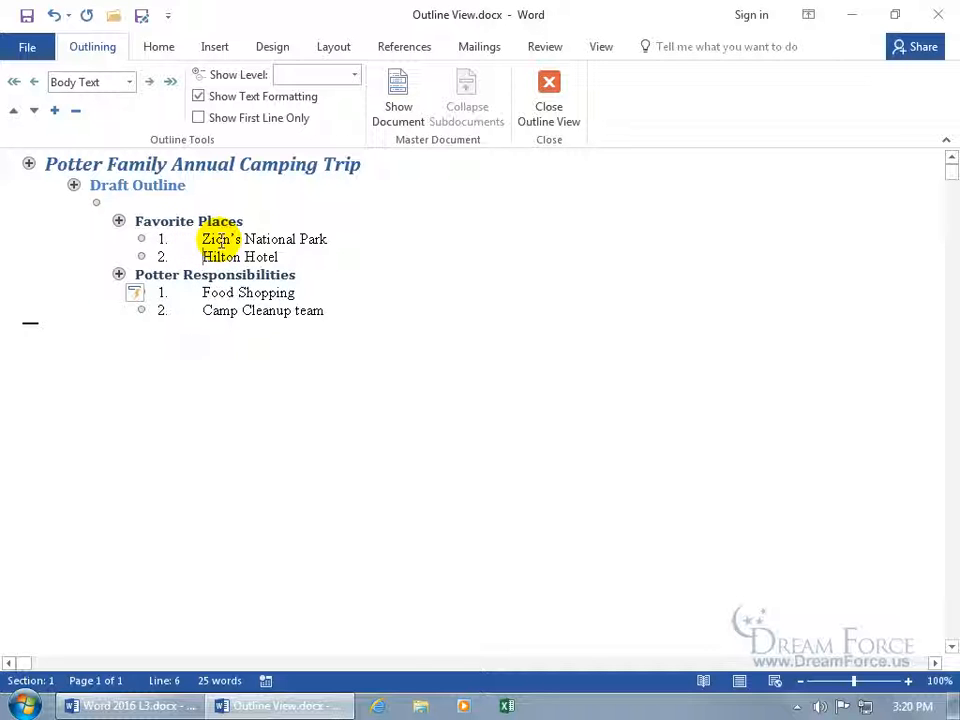
left_click(13, 110)
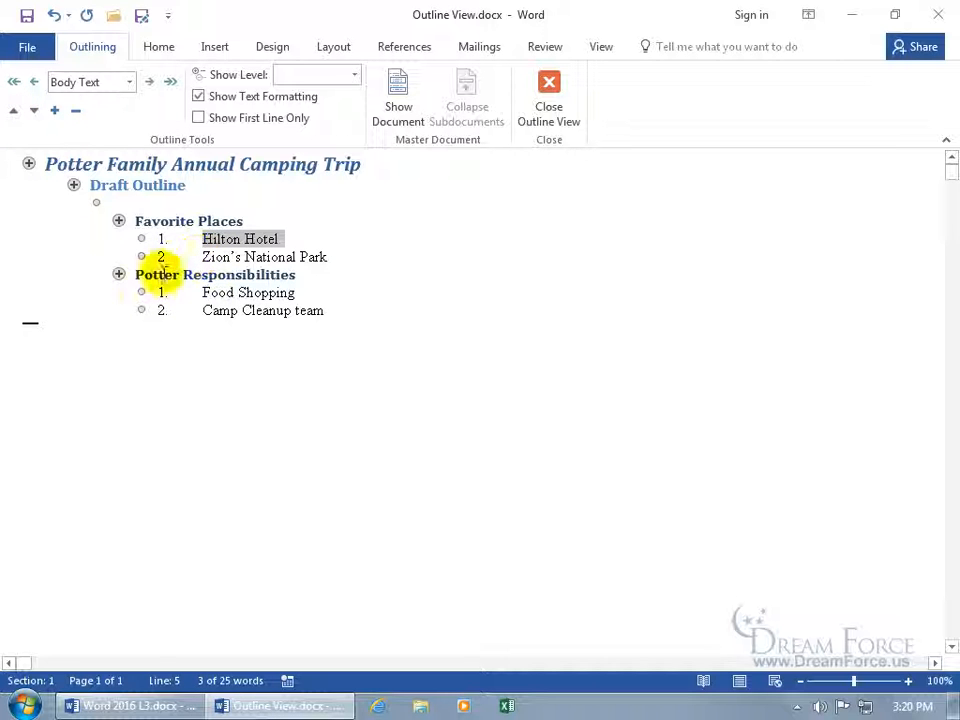
Move Potter Responsibilities up one line, then undo it to restore Zion's National Park
left_click(135, 275)
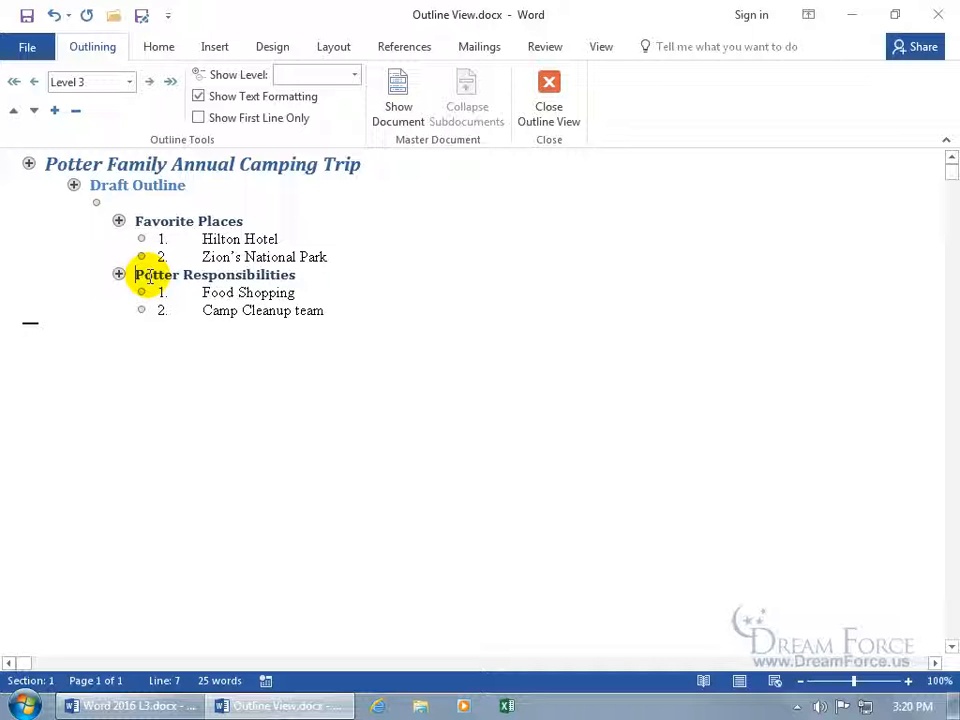
left_click(14, 110)
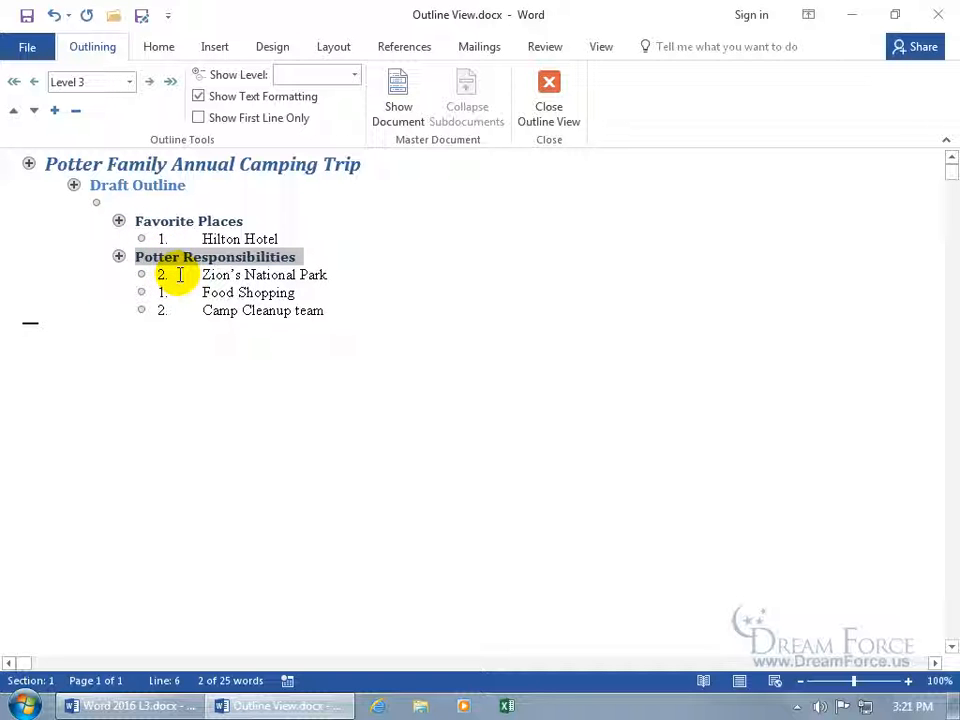
left_click(54, 15)
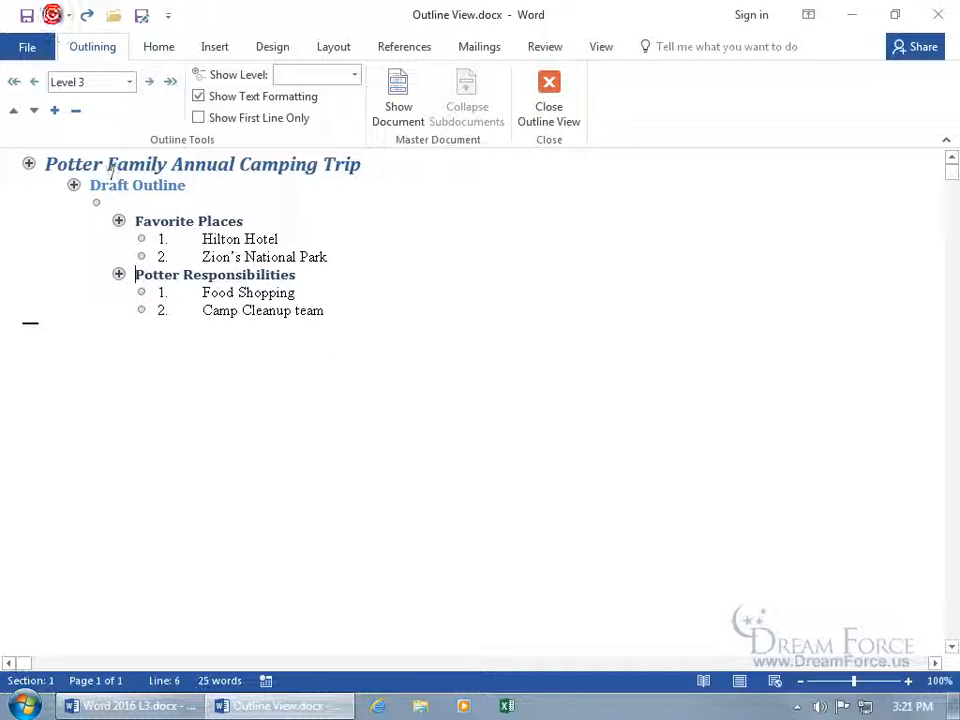
left_click(139, 274)
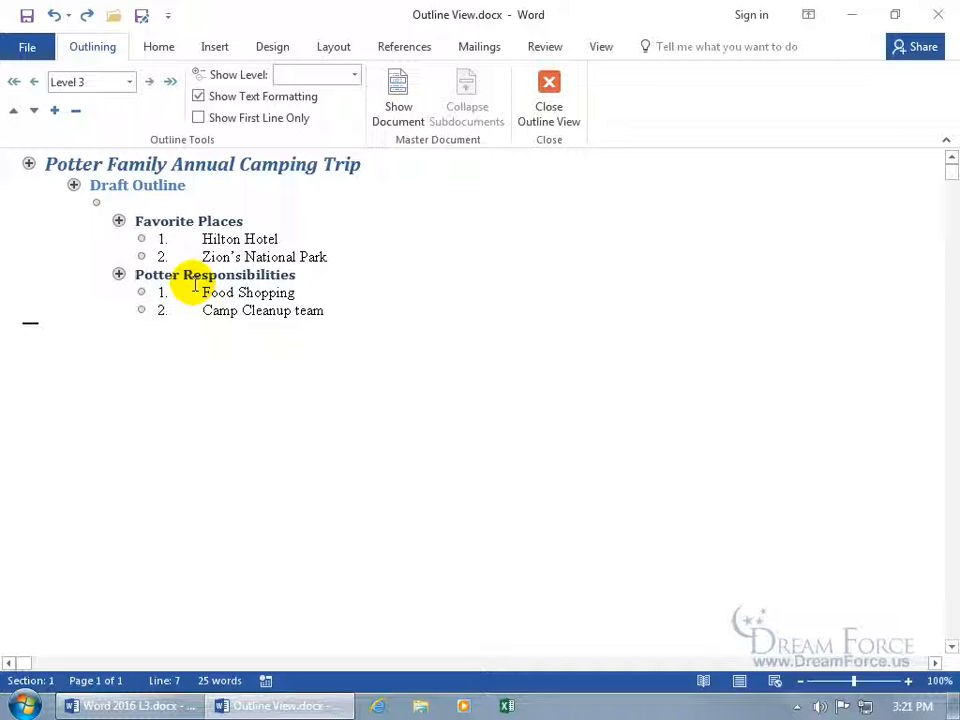
double_click(119, 274)
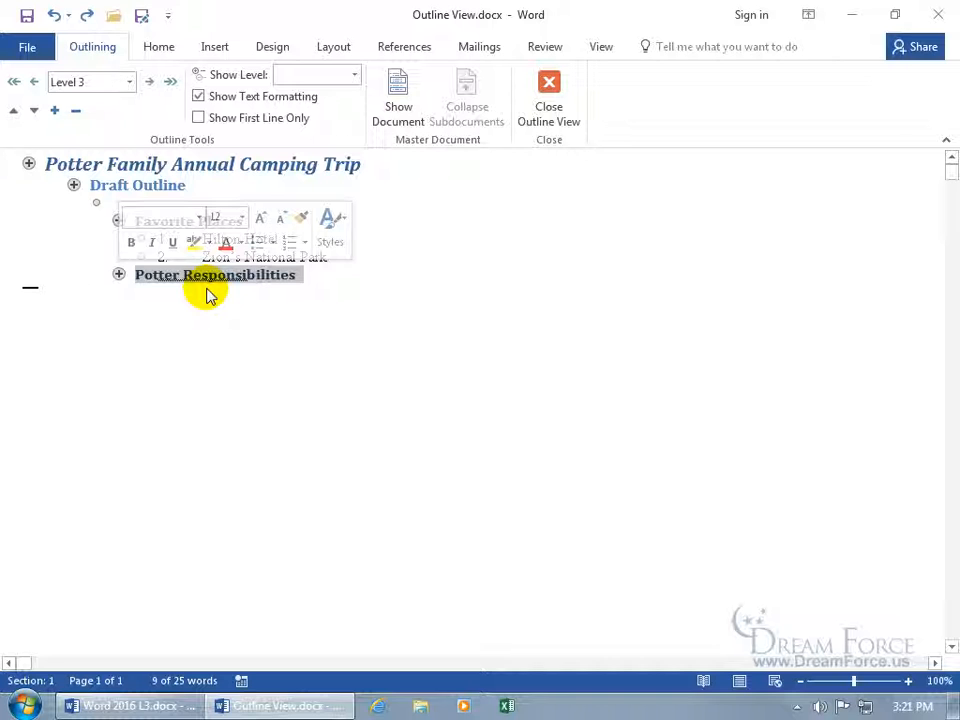
left_click(119, 273)
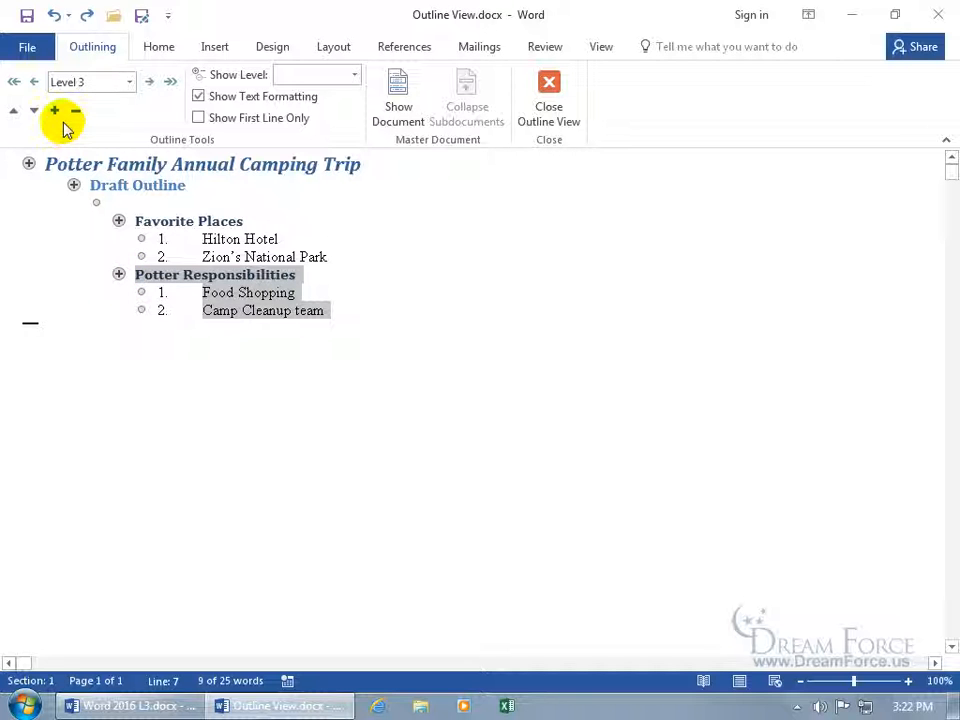
left_click(154, 279)
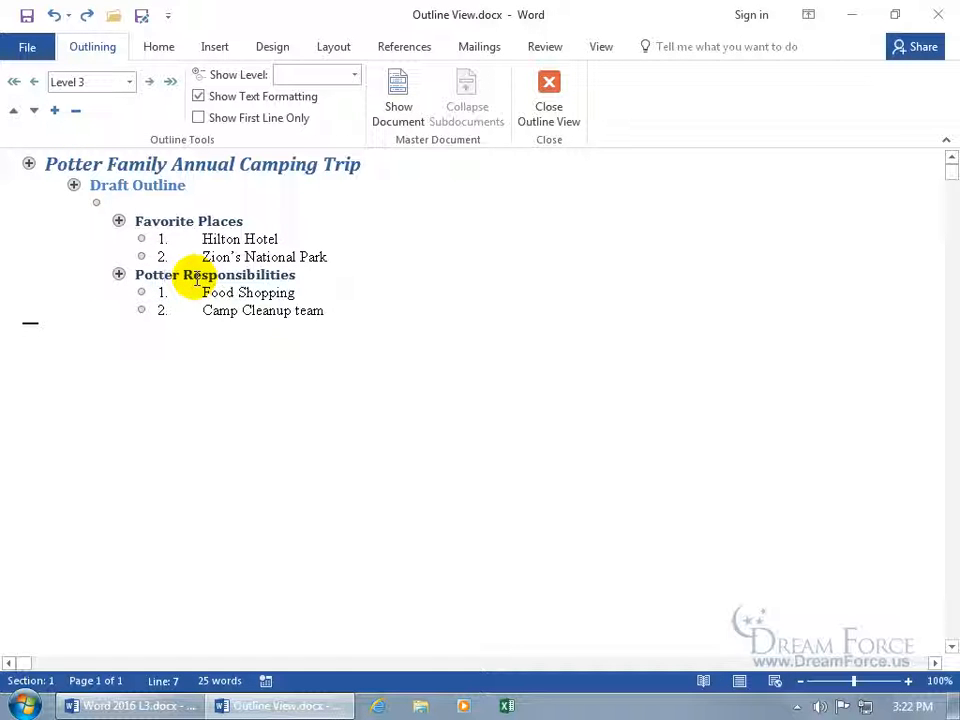
left_click(74, 112)
left_click(55, 111)
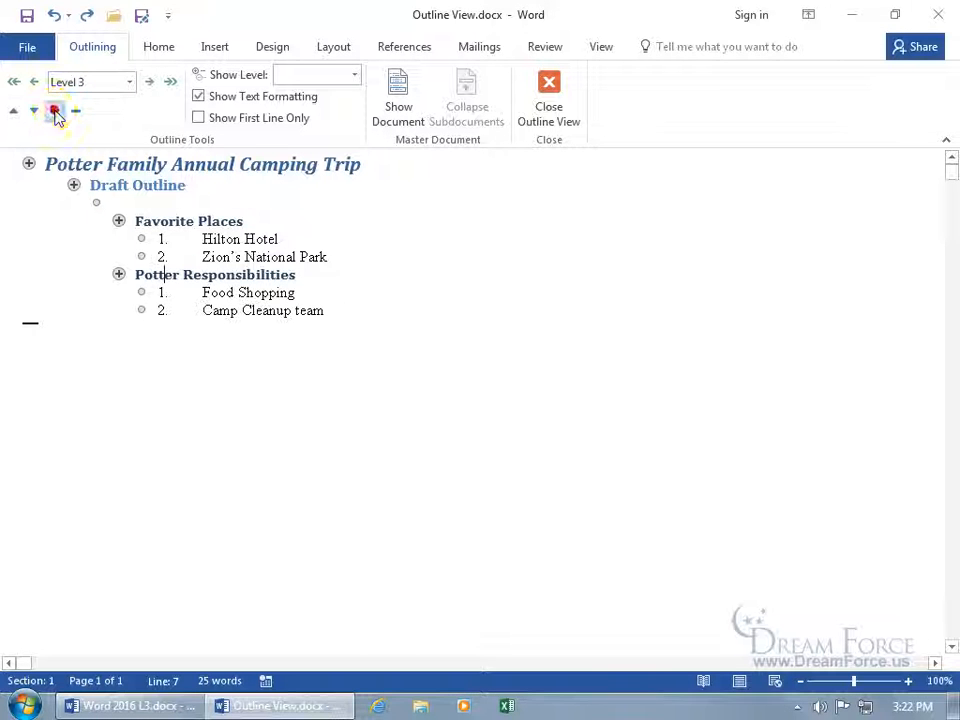
left_click(117, 274)
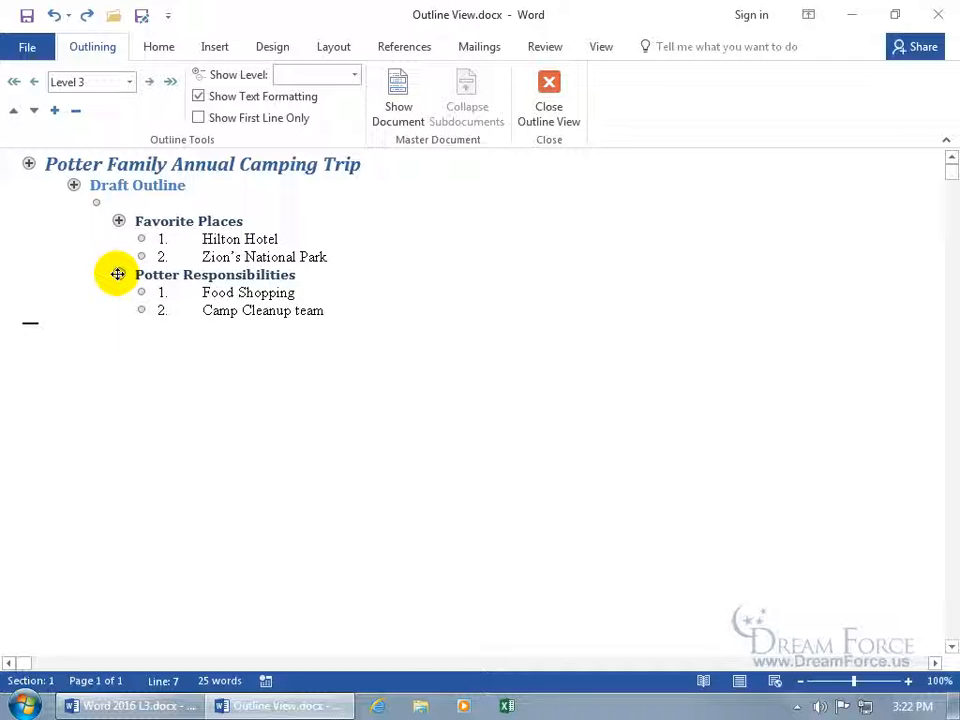
left_click_drag(117, 274, 120, 222)
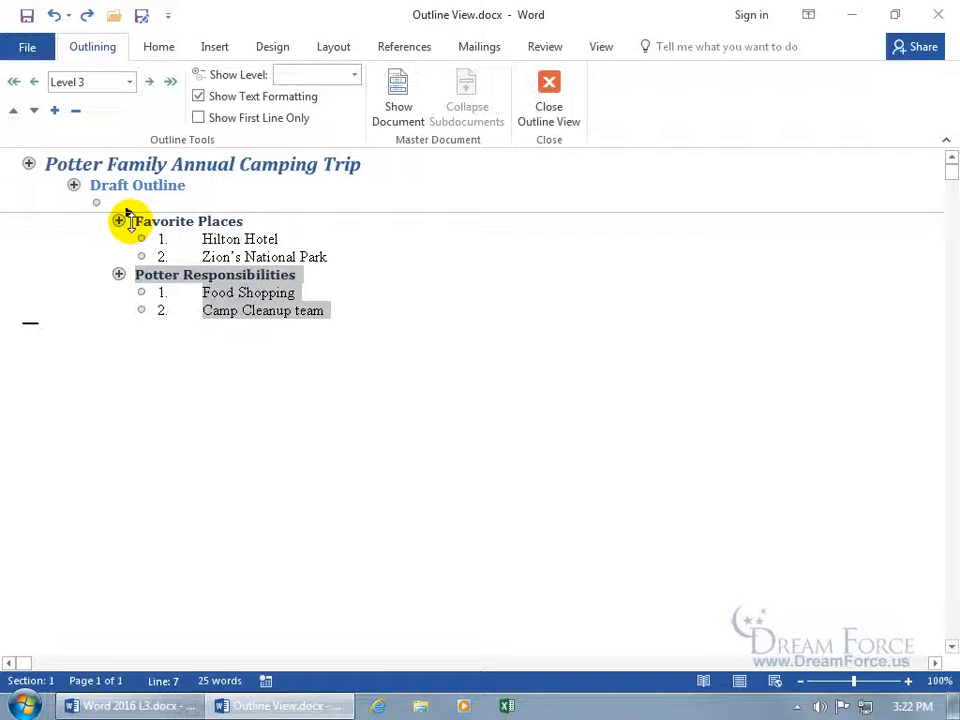
Drop Potter Responsibilities above Favorite Places, then collapse and re-expand its items
left_click_drag(128, 220, 123, 216)
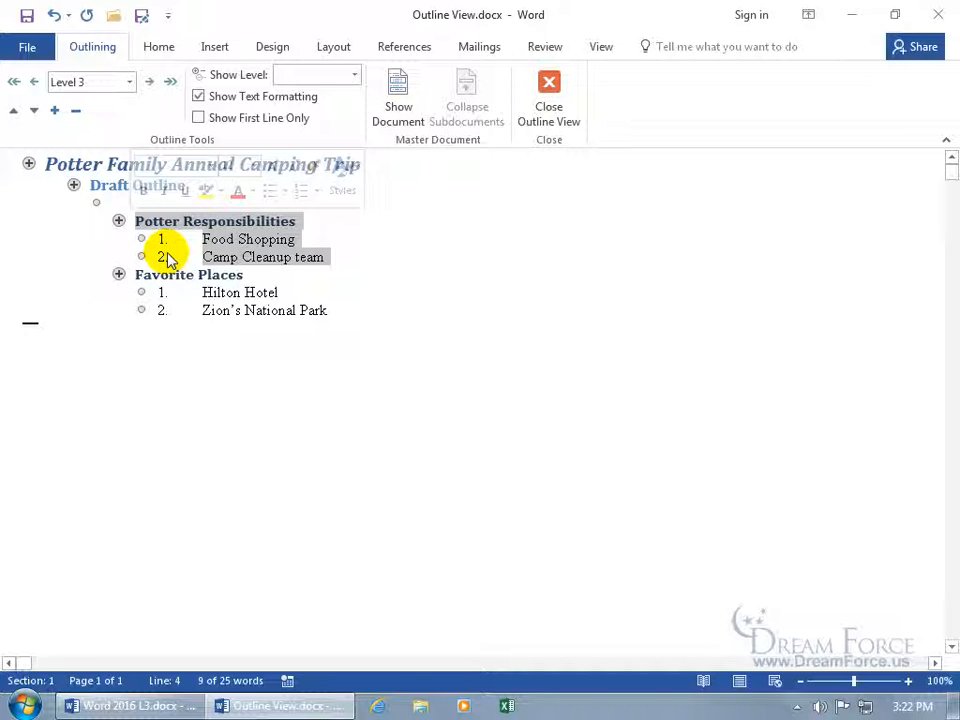
double_click(119, 221)
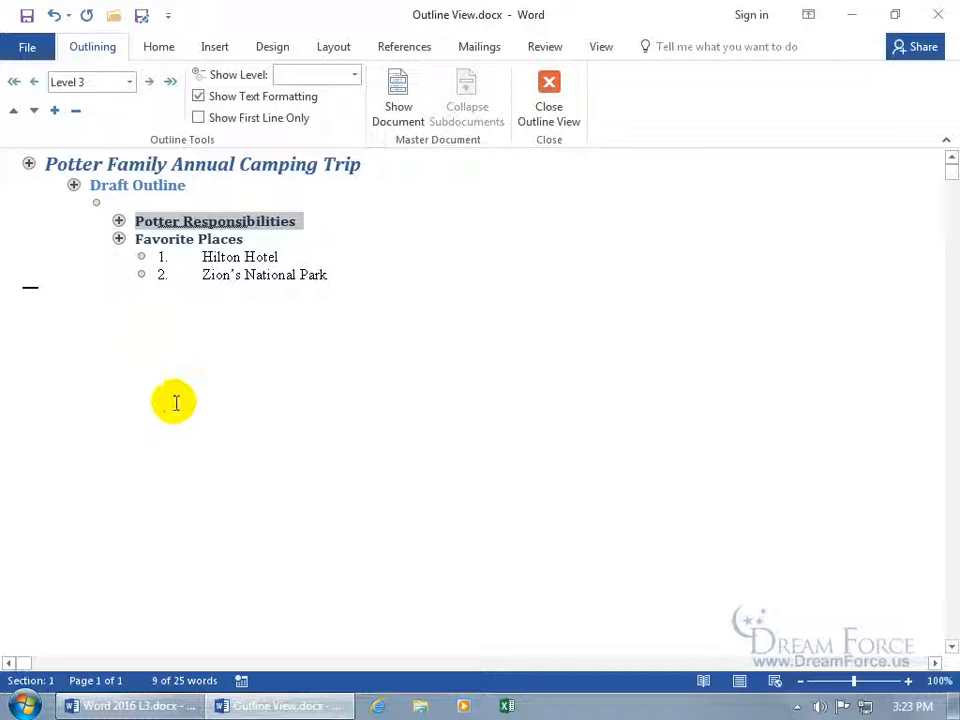
double_click(117, 220)
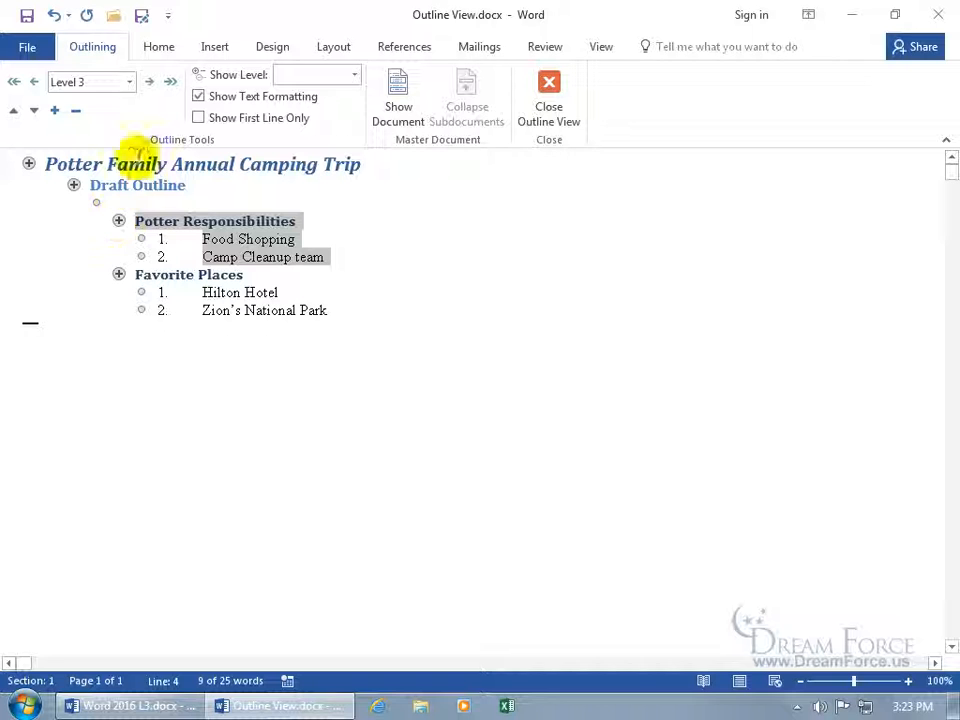
Show Level 1, Level 2, then Level 3; expand Draft Outline and return to Level 3
left_click(354, 76)
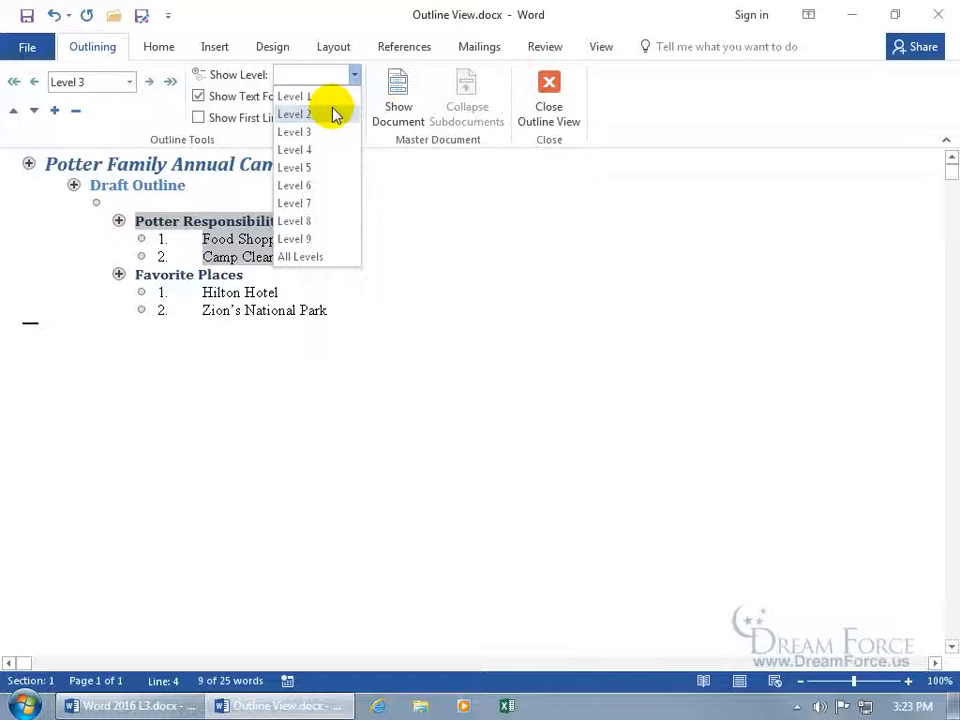
left_click(331, 99)
left_click(354, 75)
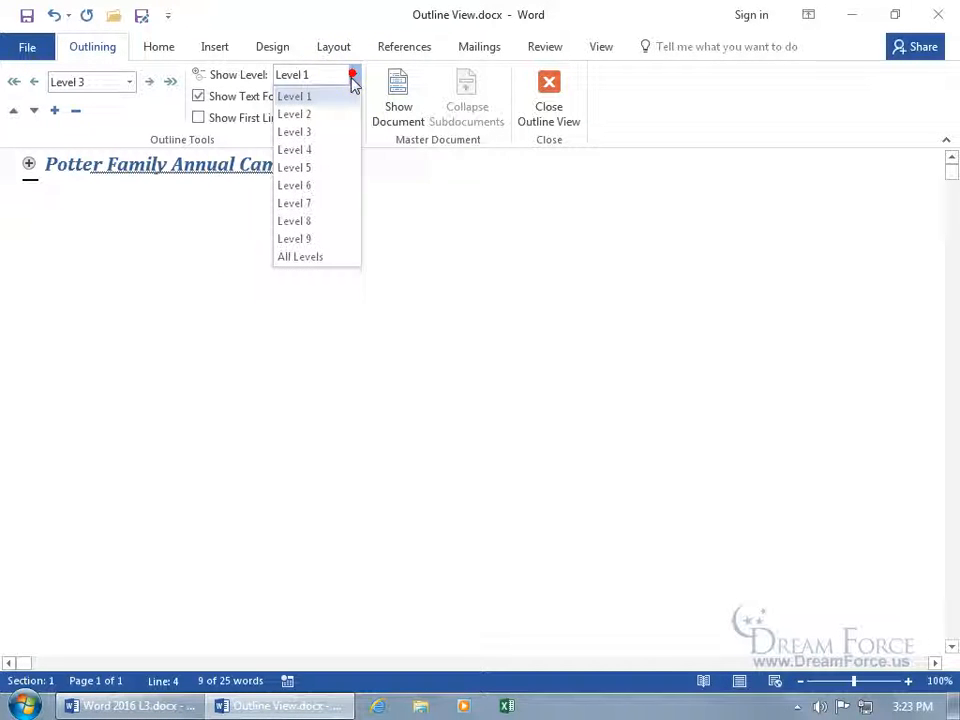
left_click(336, 116)
left_click(355, 76)
left_click(321, 131)
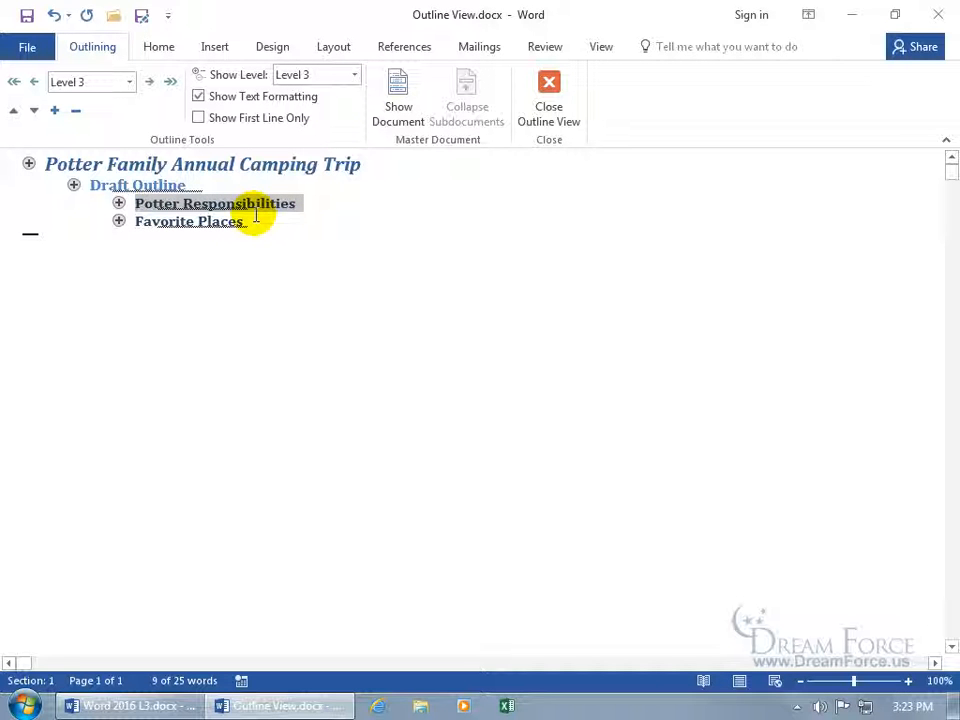
double_click(72, 184)
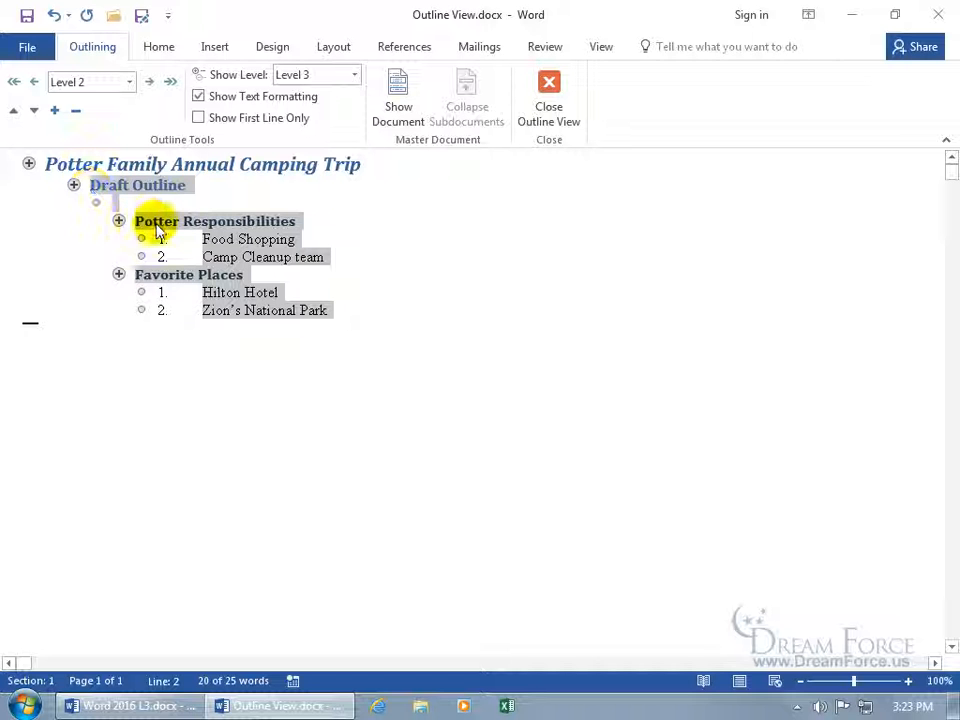
left_click(356, 84)
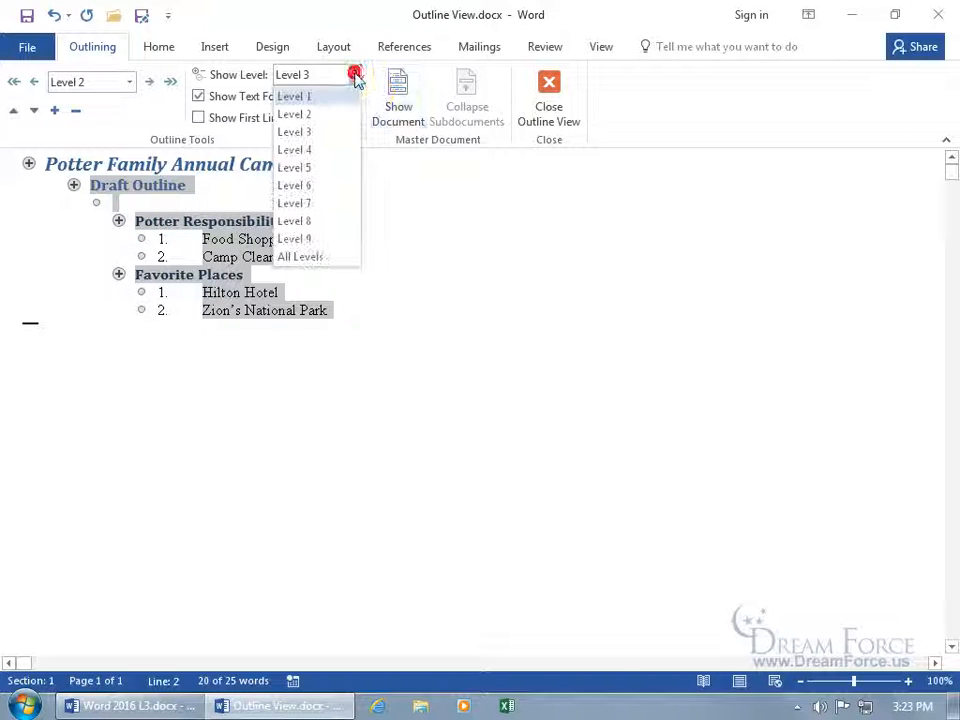
left_click(324, 131)
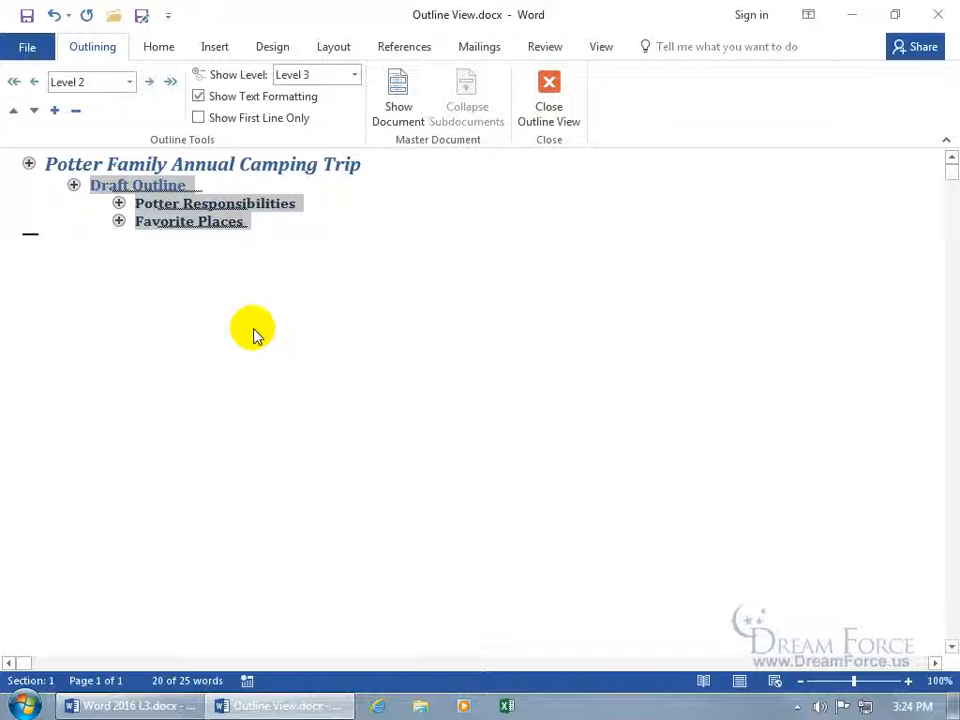
Select the Favorite Places heading, try dragging it, then deselect it
left_click(118, 221)
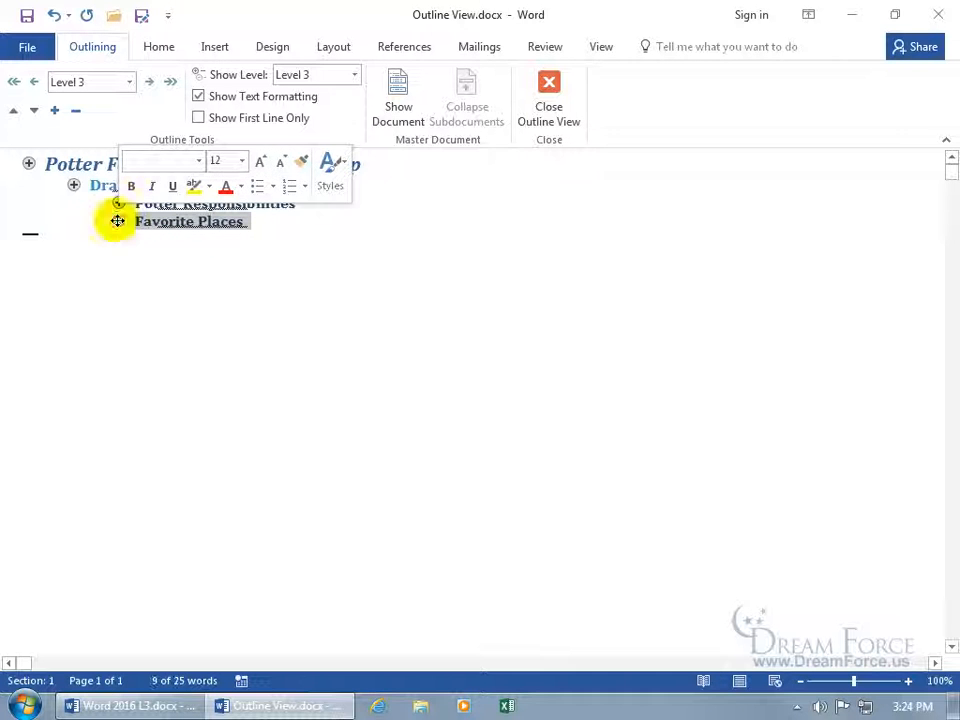
left_click_drag(120, 203, 118, 221)
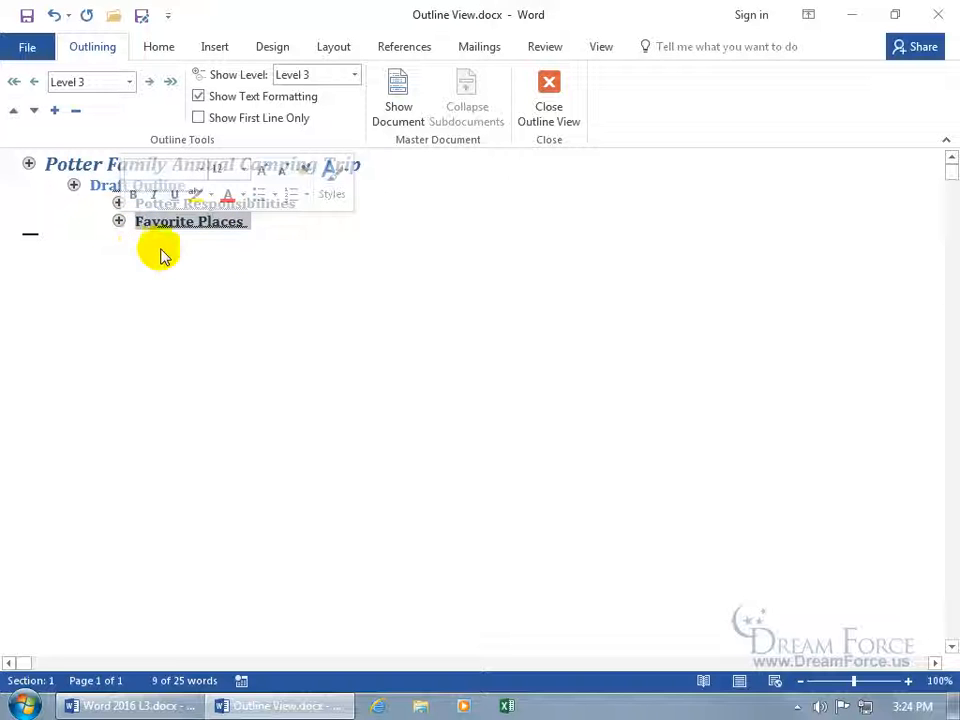
left_click(294, 231)
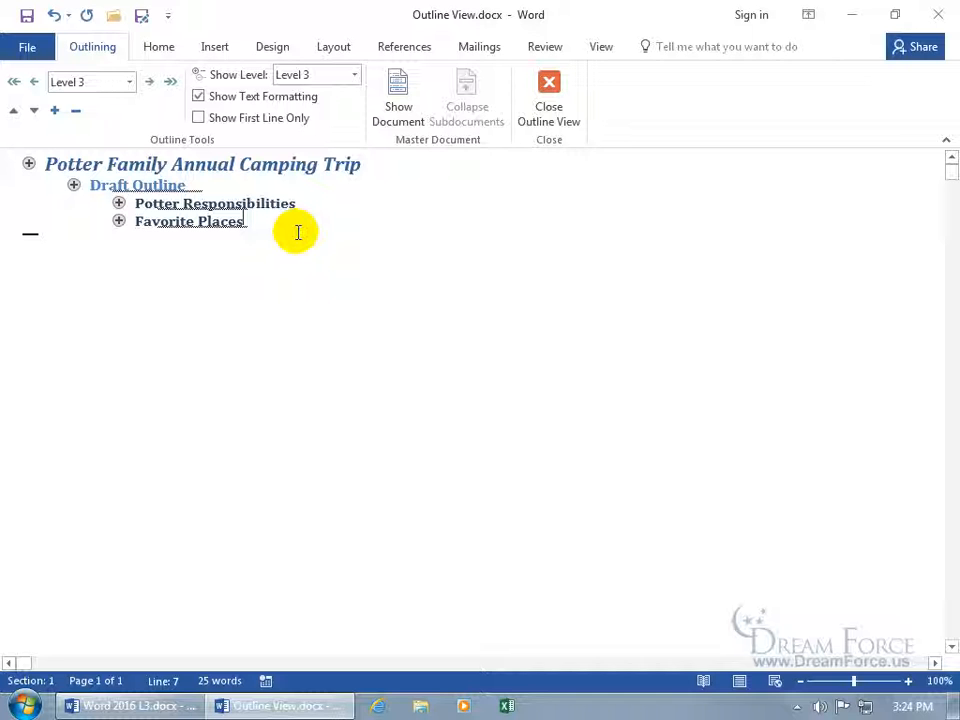
Close Outline View, then collapse the Potter Responsibilities and Favorite Places headings in Print Layout
left_click(563, 120)
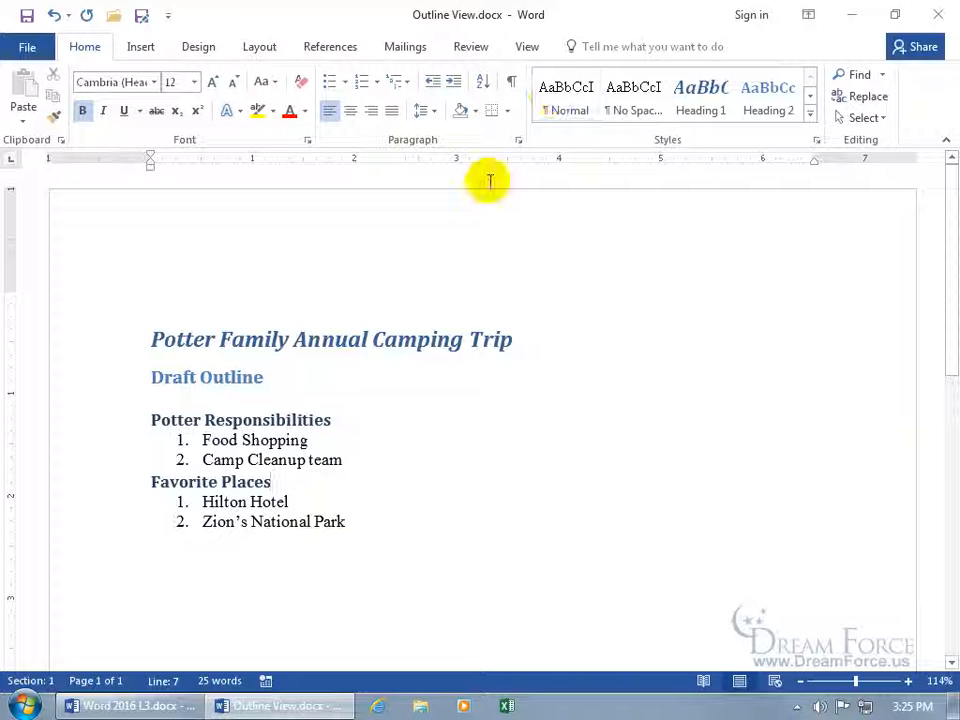
left_click(227, 339)
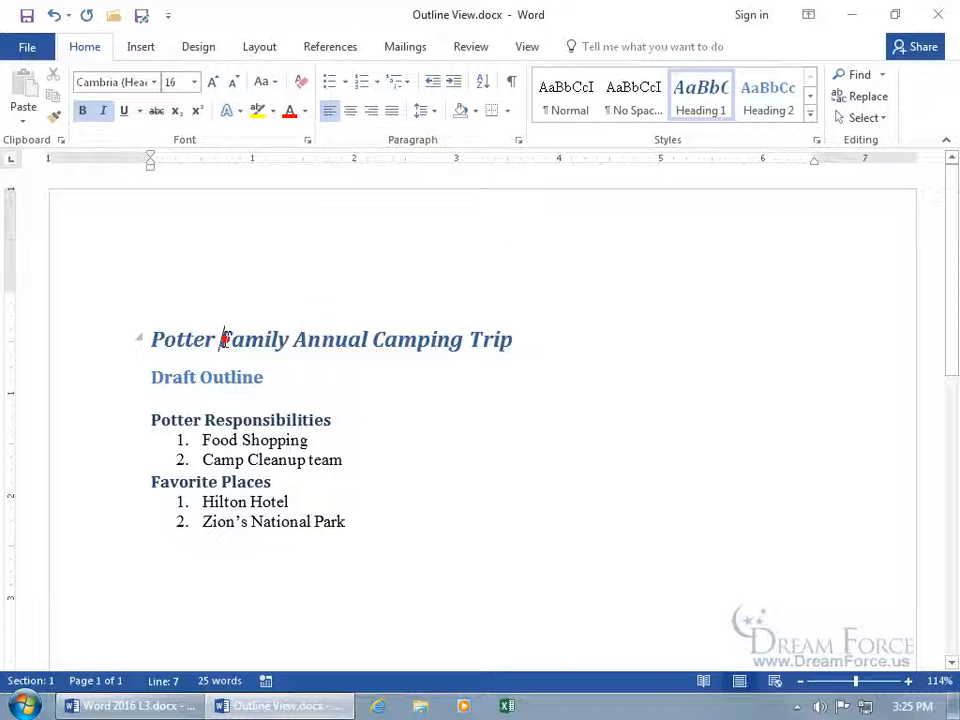
left_click(140, 339)
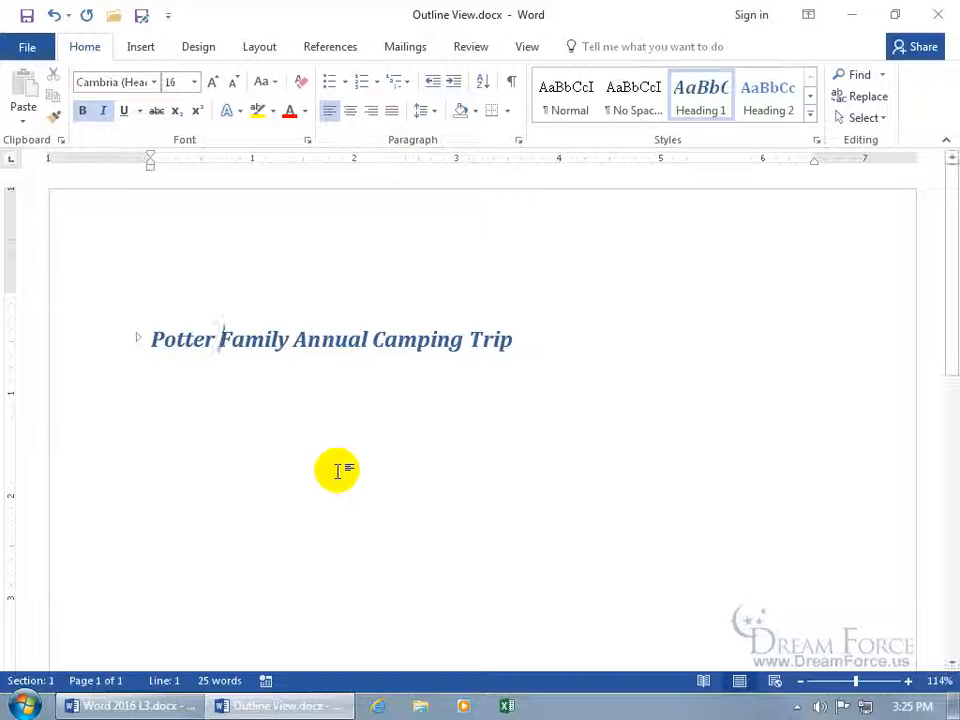
left_click(138, 339)
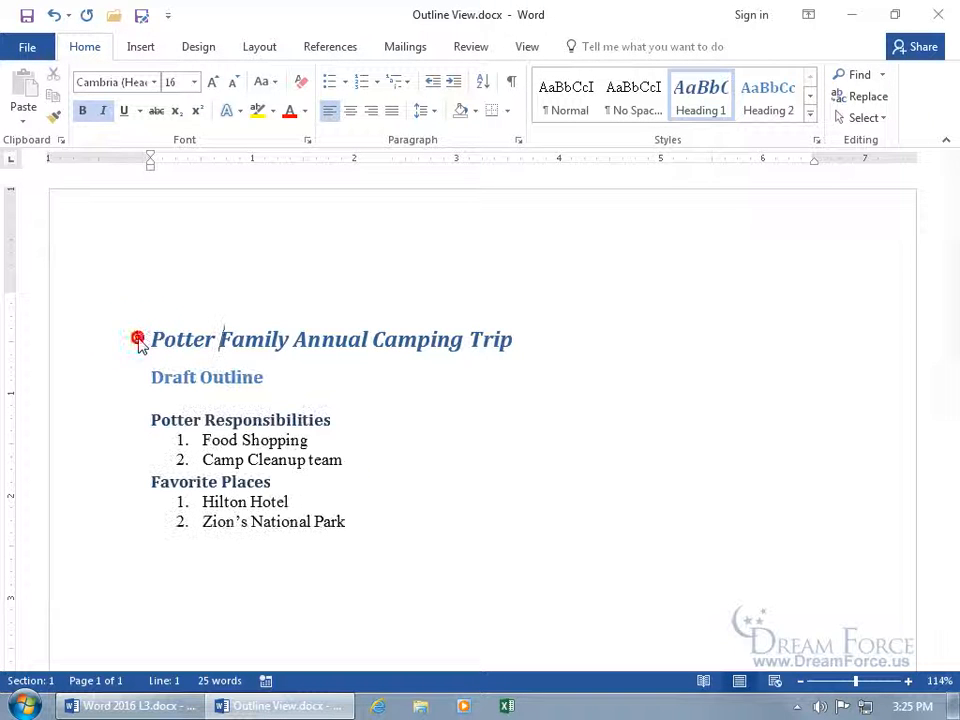
left_click(139, 421)
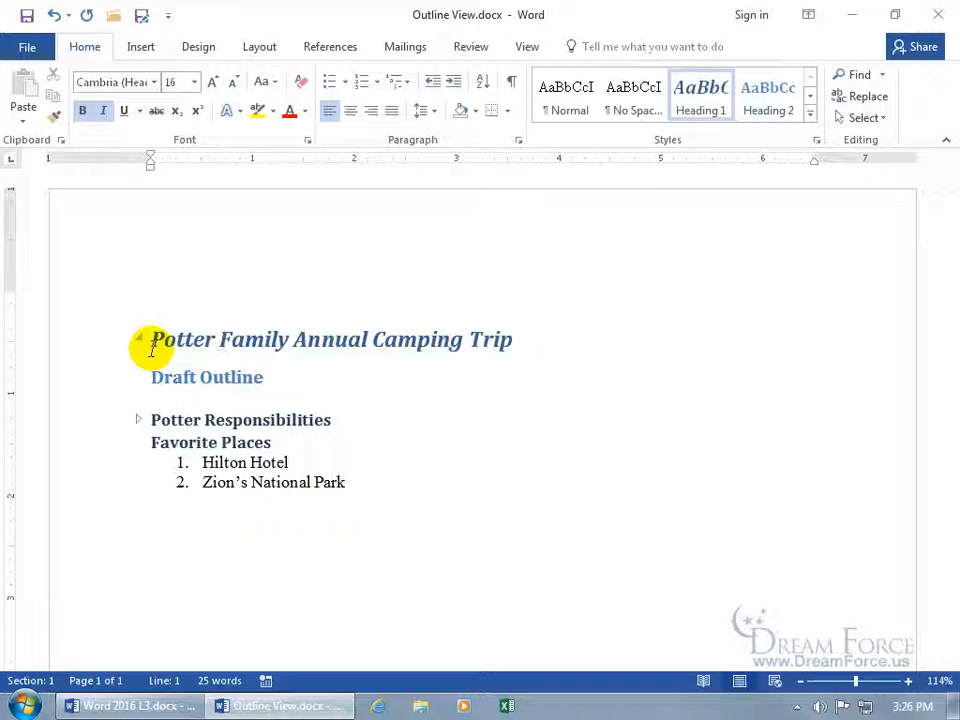
left_click(140, 443)
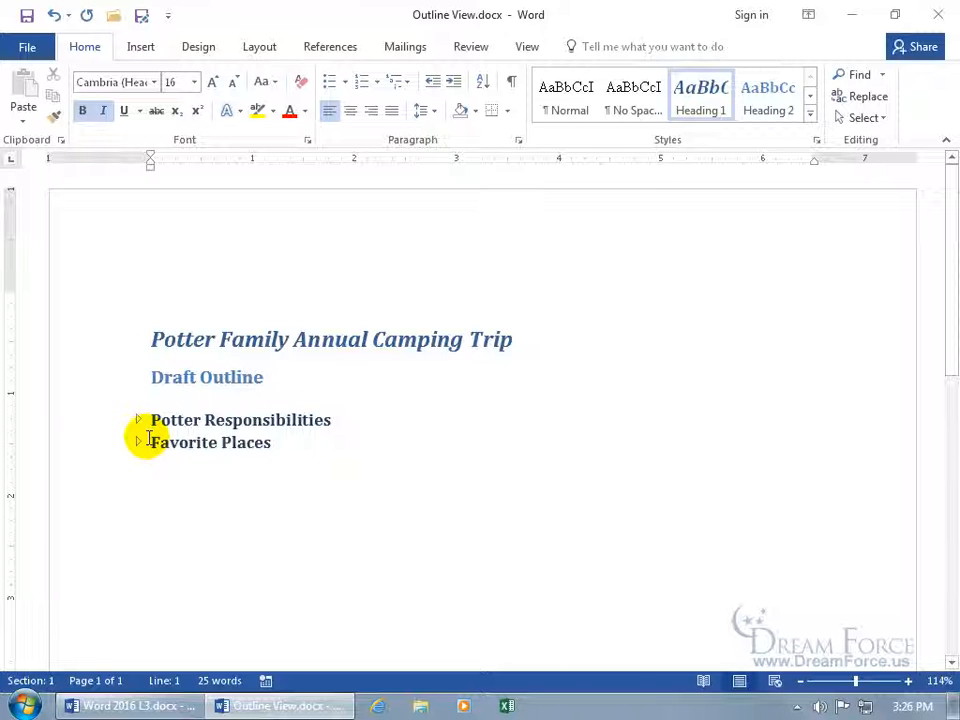
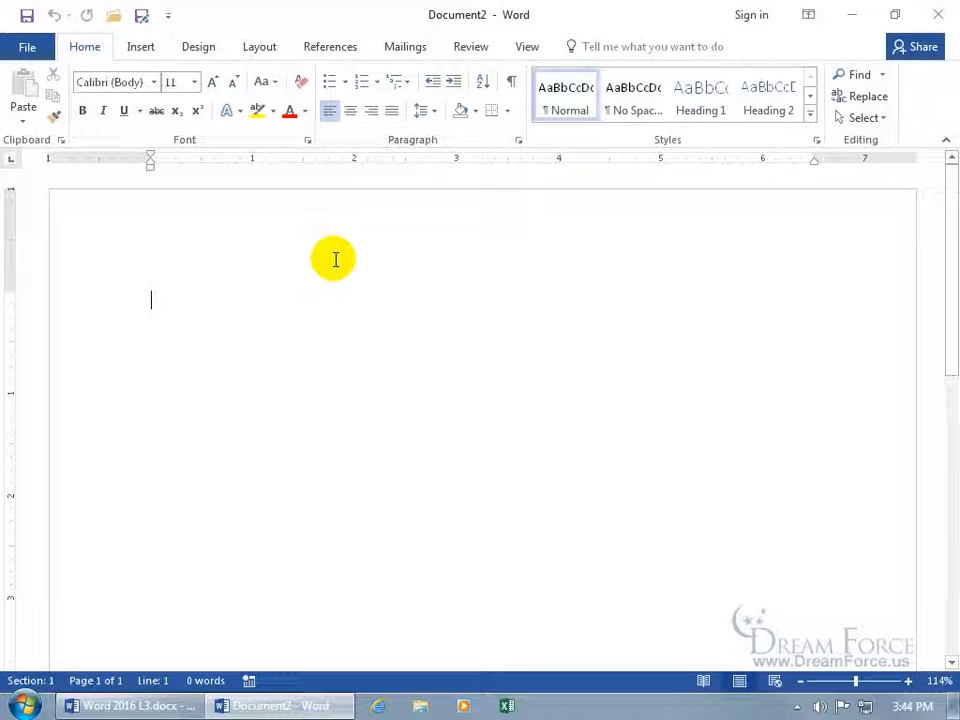
Save the blank new document to the Desktop as Master.docx
left_click(28, 18)
left_click_drag(90, 17, 296, 152)
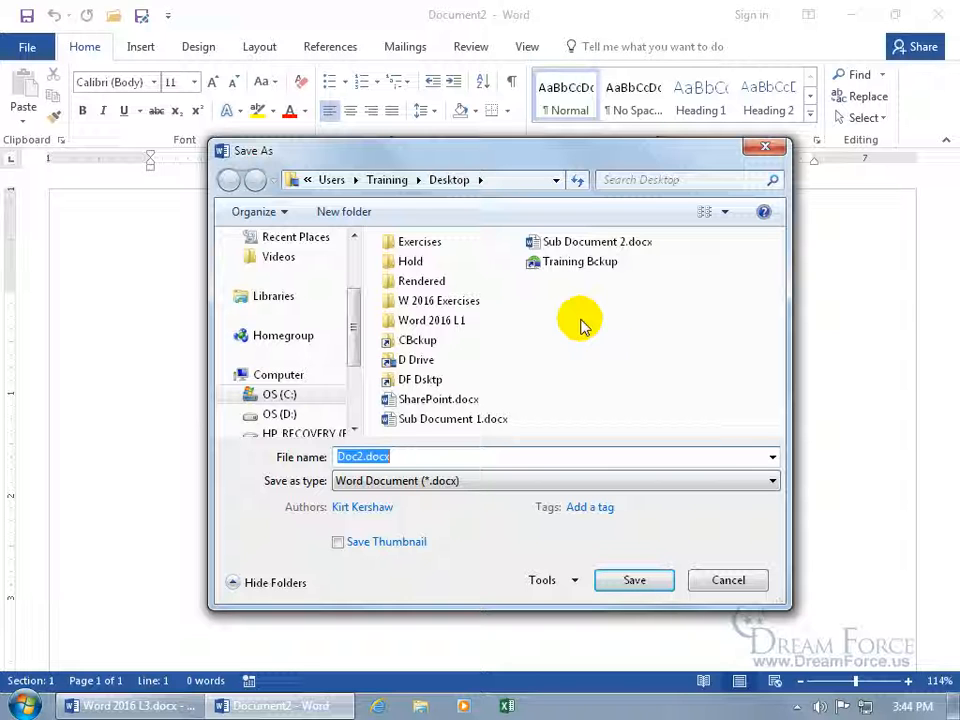
type("Master")
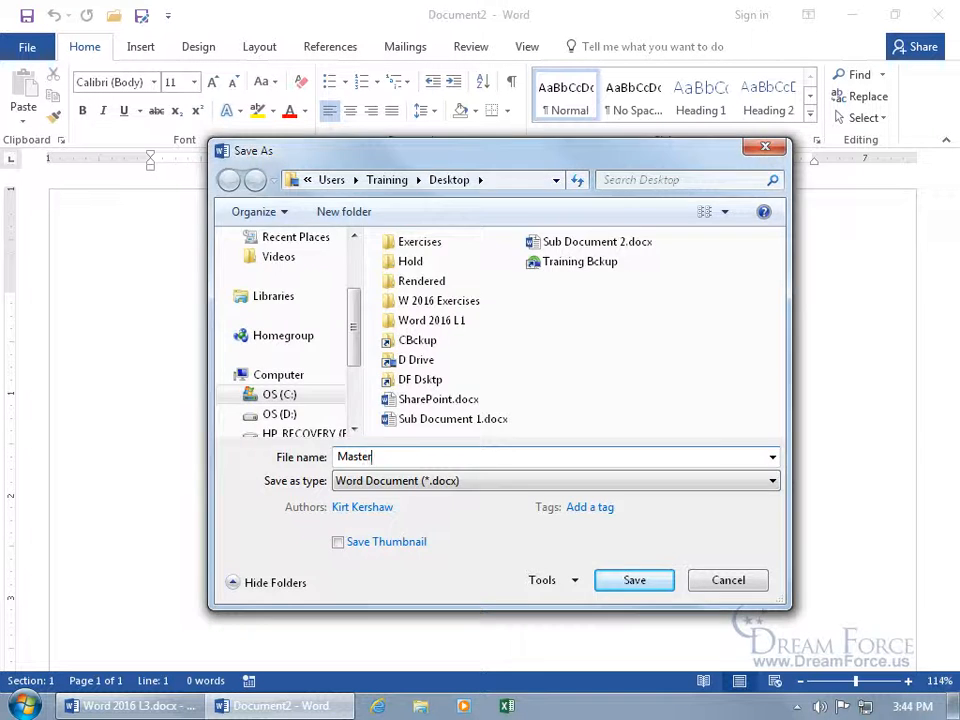
key("Return")
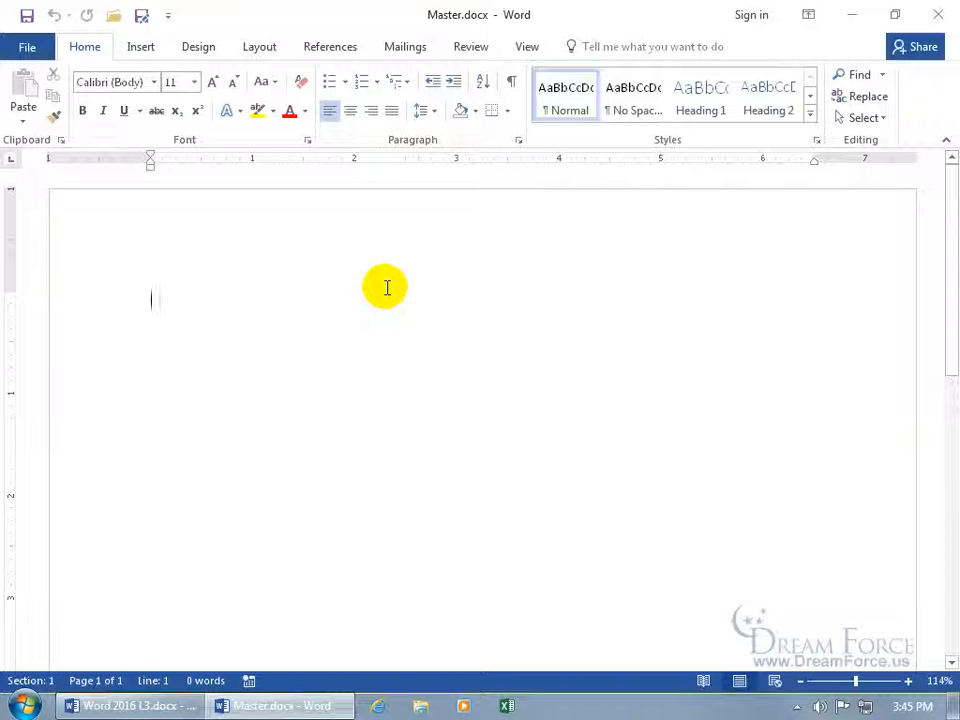
Switch Master.docx to Outline view and turn on Show Document for the master document tools
left_click(529, 51)
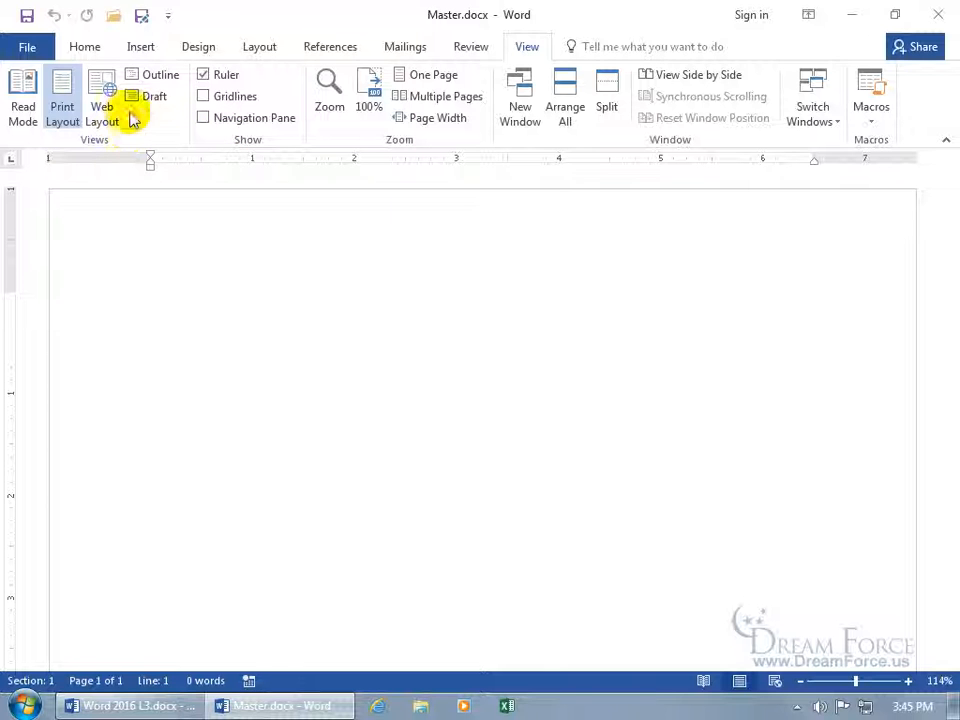
left_click(154, 76)
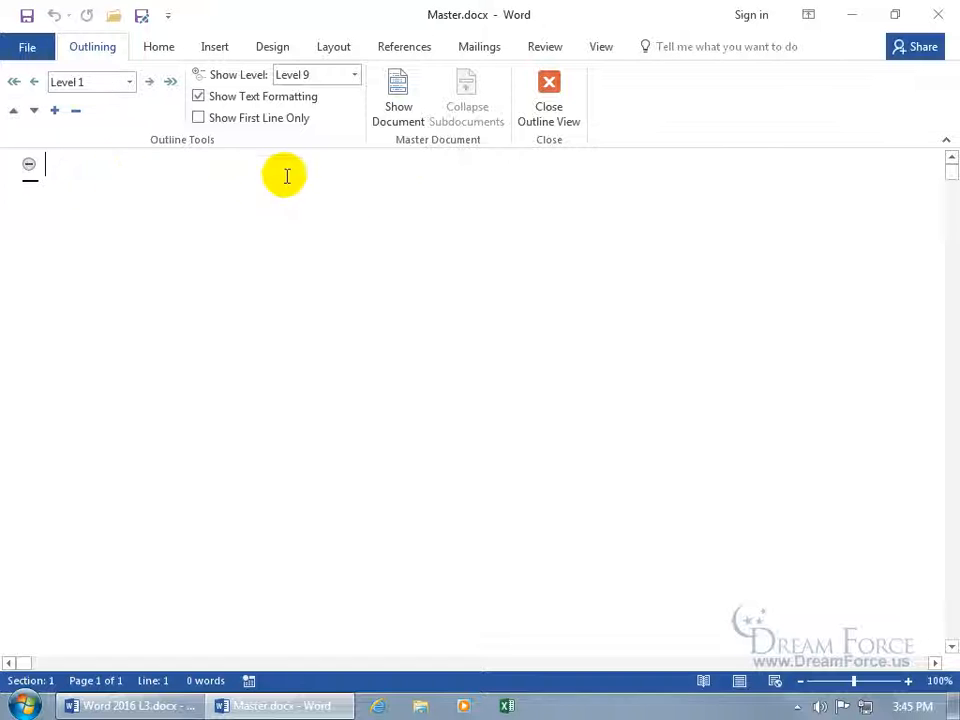
left_click(400, 110)
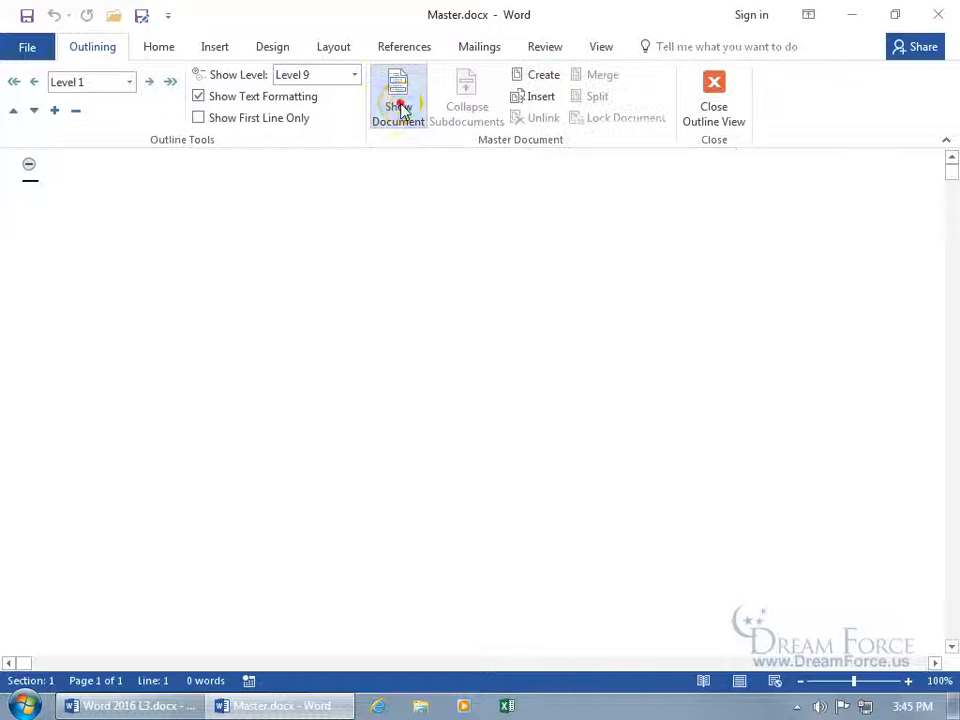
Insert Sub Document 1.docx as a subdocument and place the cursor on the line below it
left_click(541, 97)
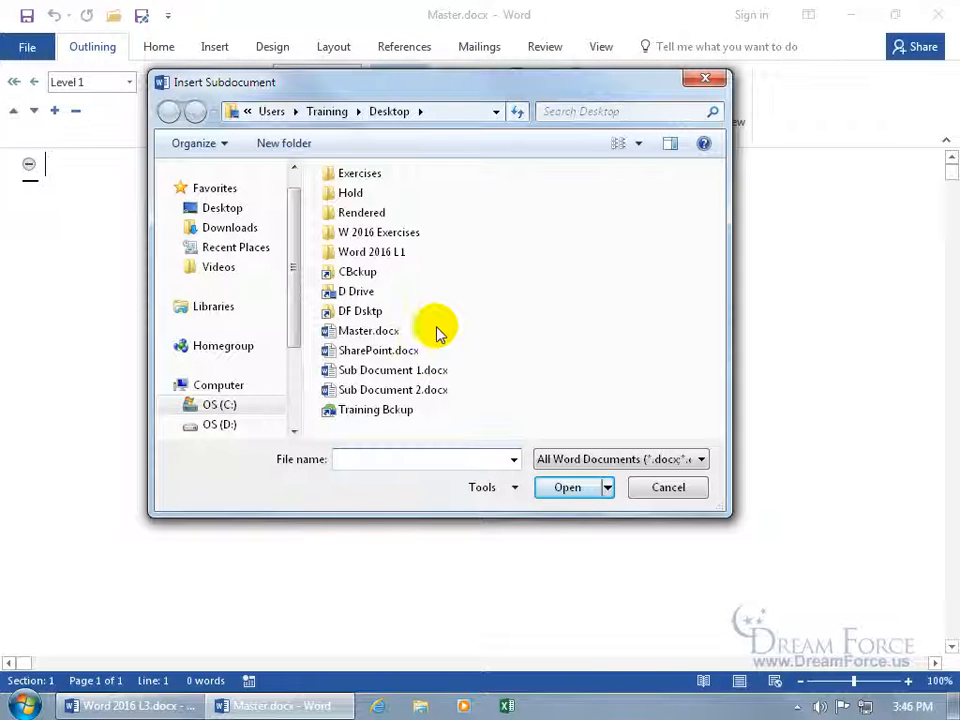
double_click(412, 374)
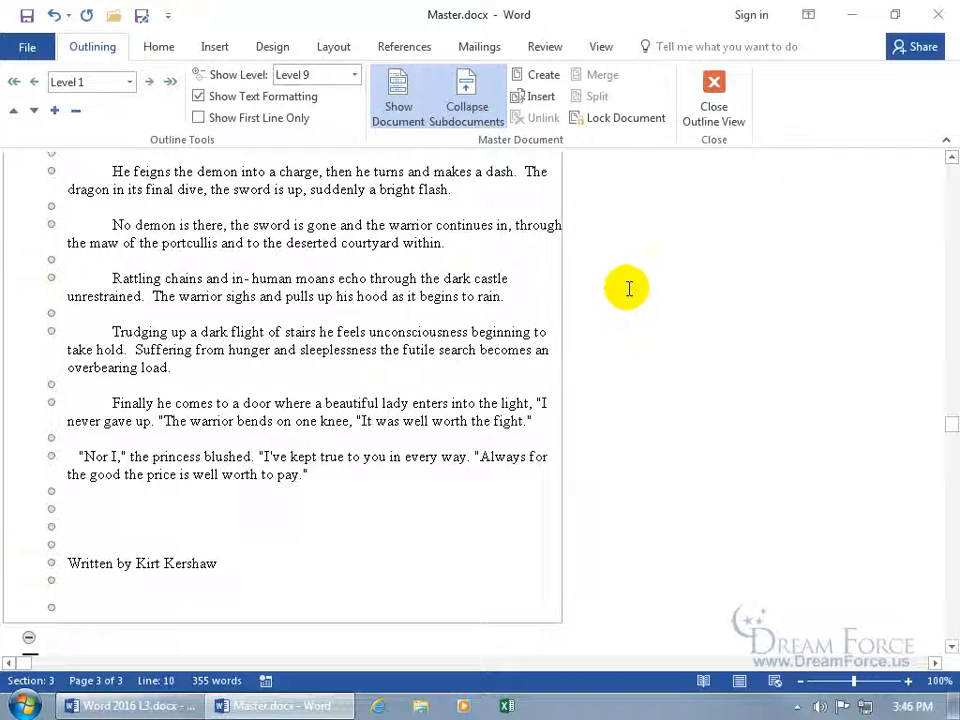
scroll(629, 289, "up", 10)
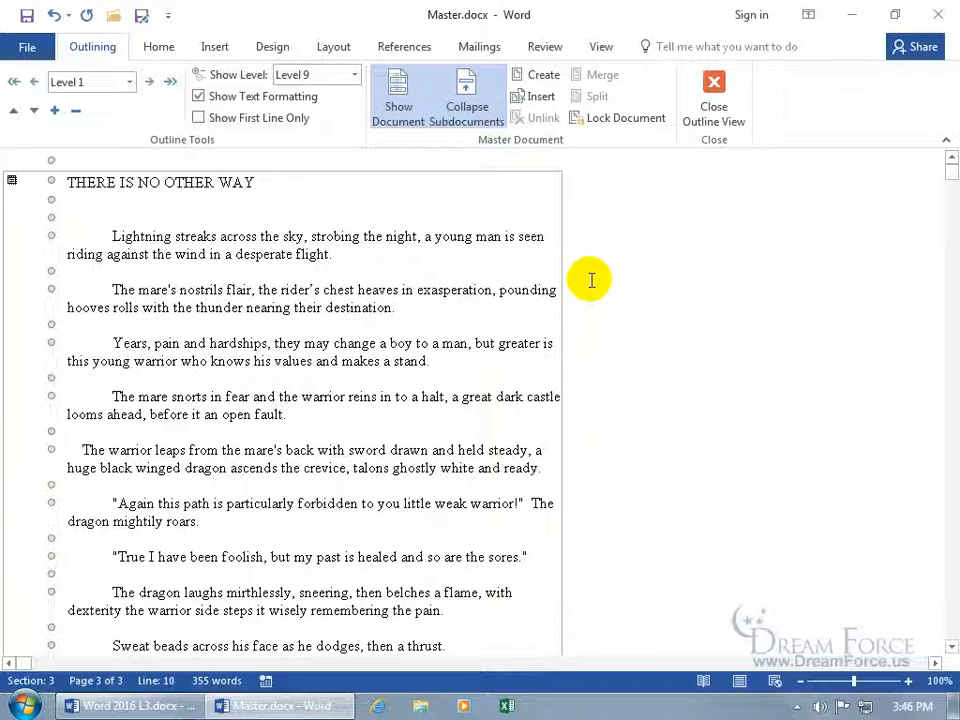
scroll(591, 281, "down", 9)
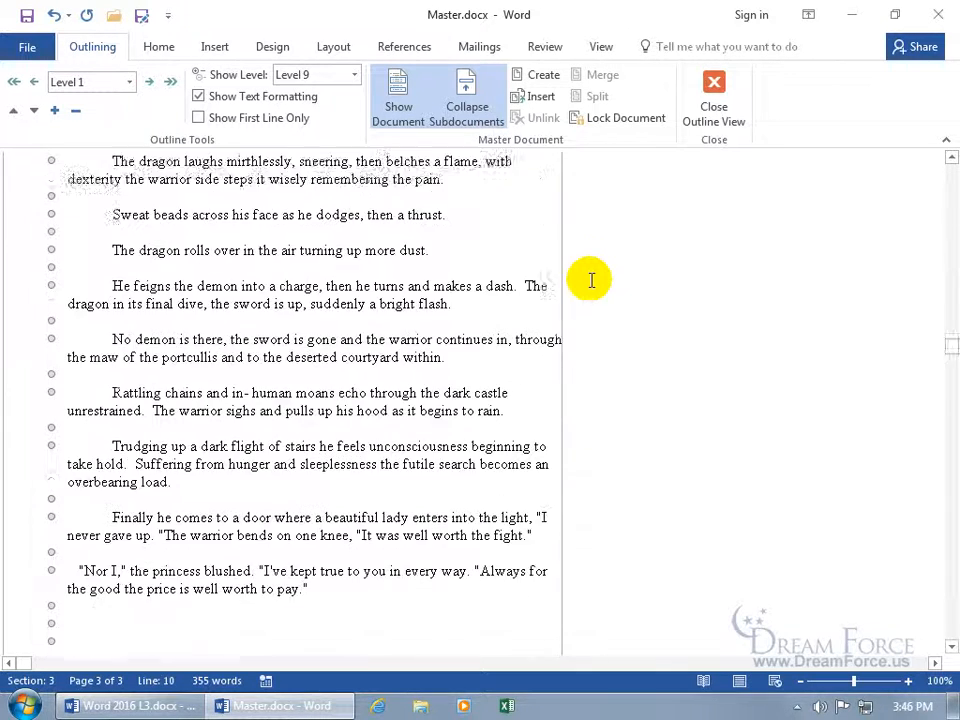
scroll(591, 281, "down", 4)
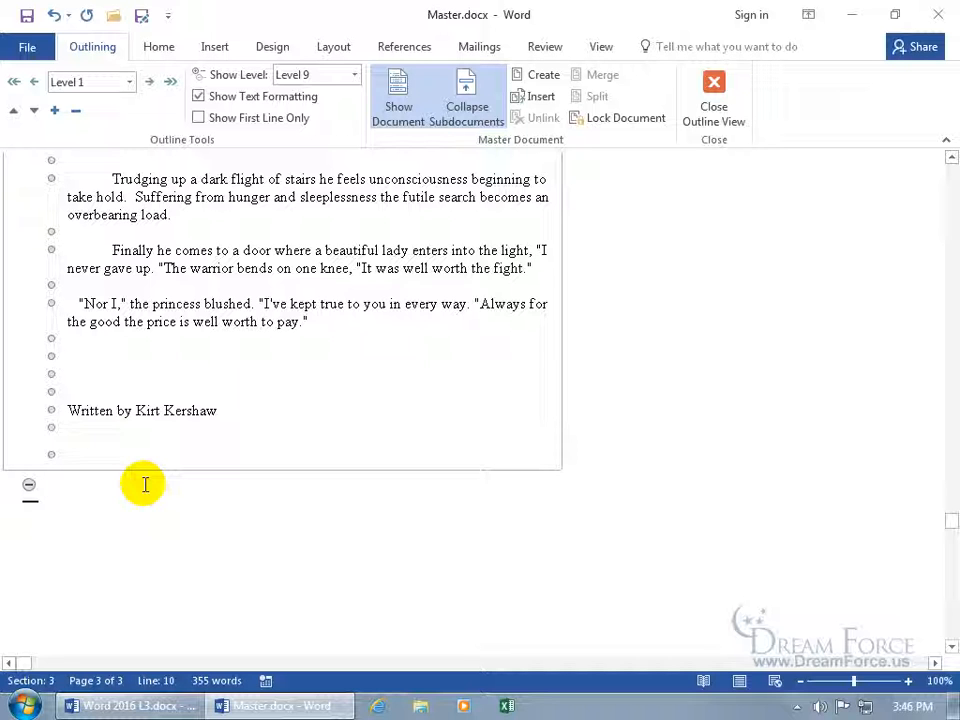
left_click(140, 388)
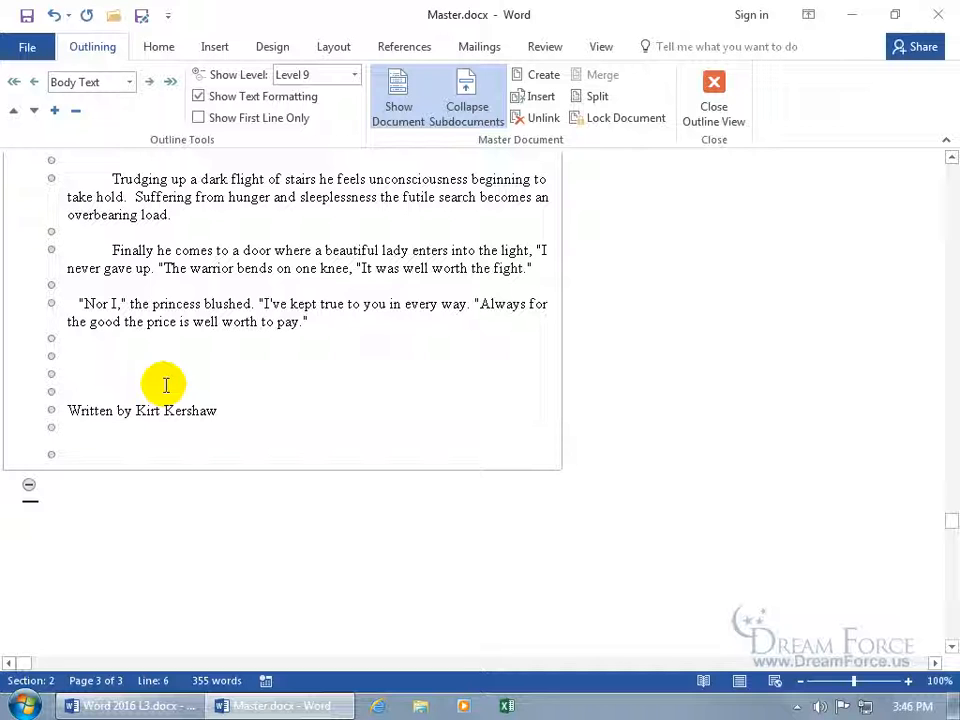
left_click(62, 488)
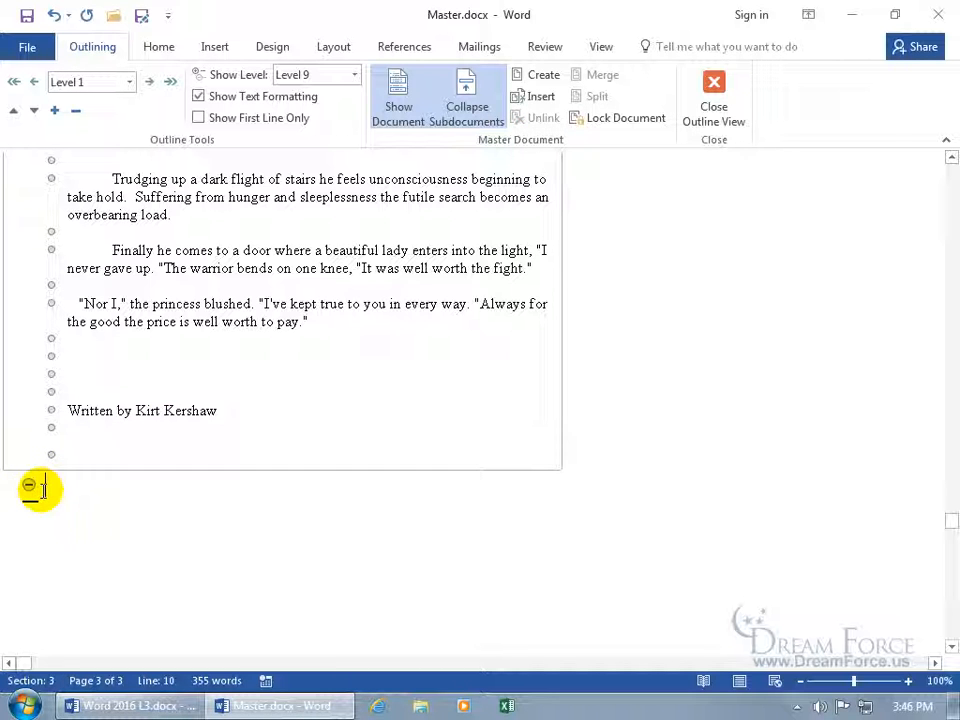
Insert Sub Document 2.docx as a second subdocument in the master outline
left_click(541, 98)
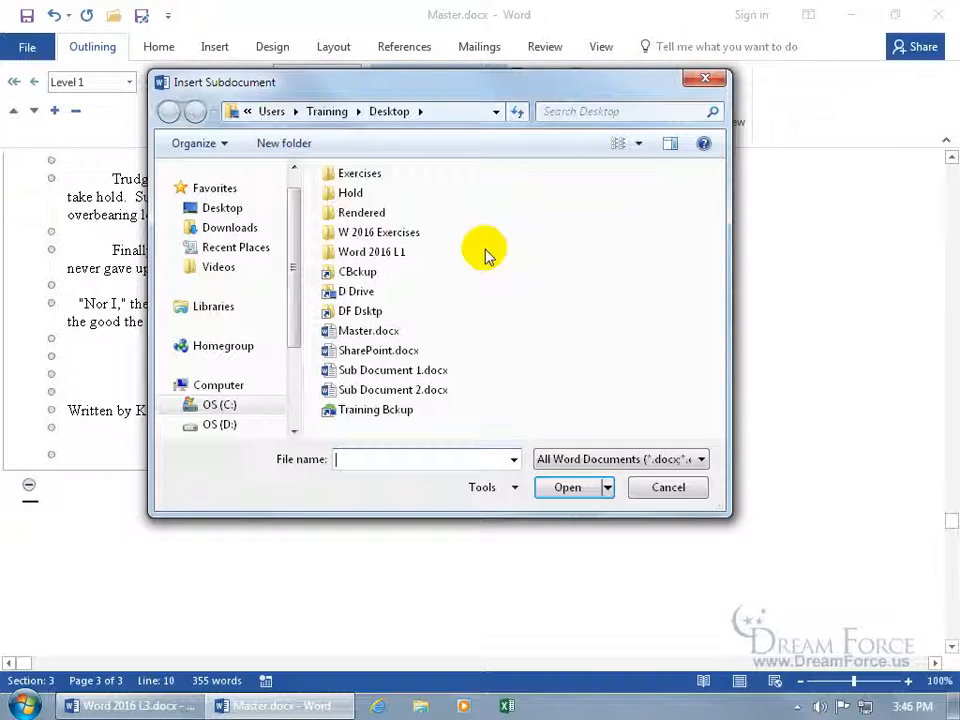
double_click(392, 390)
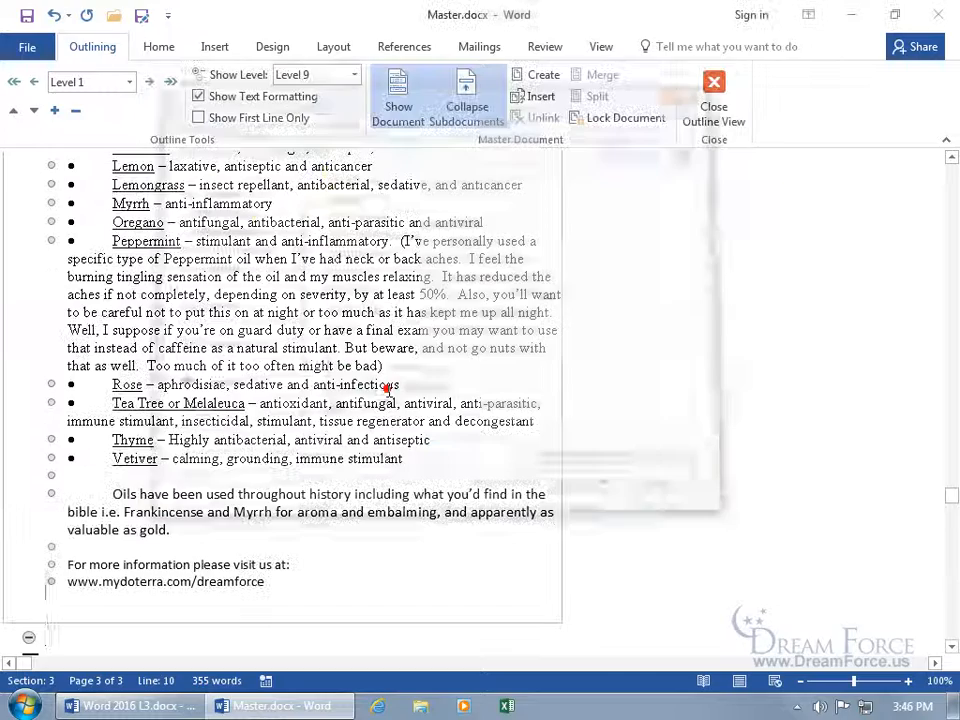
scroll(621, 396, "up", 8)
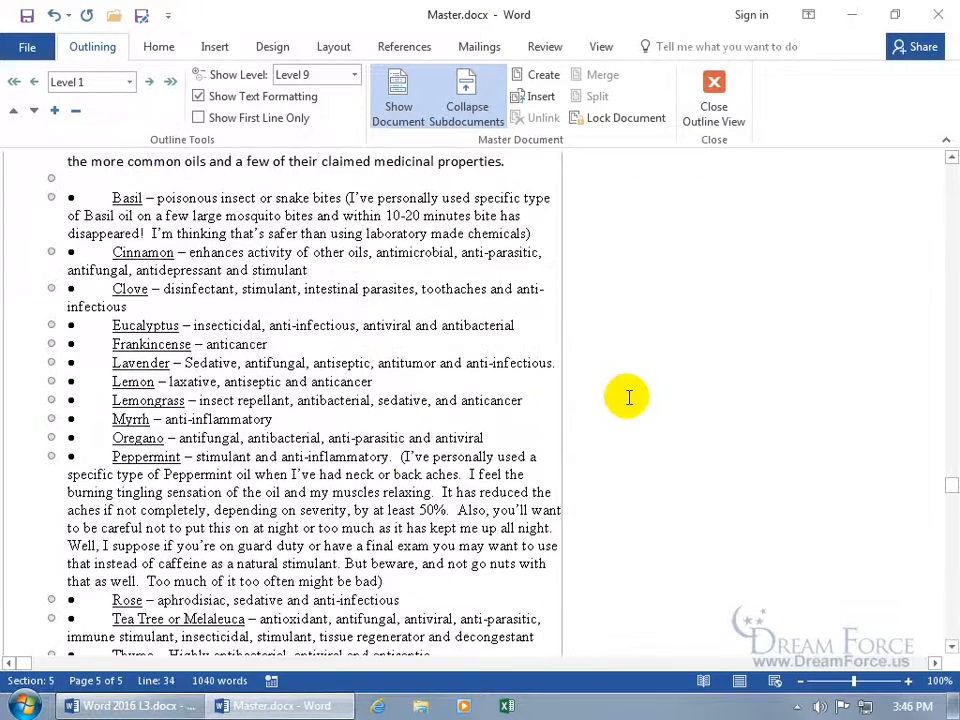
scroll(628, 397, "up", 15)
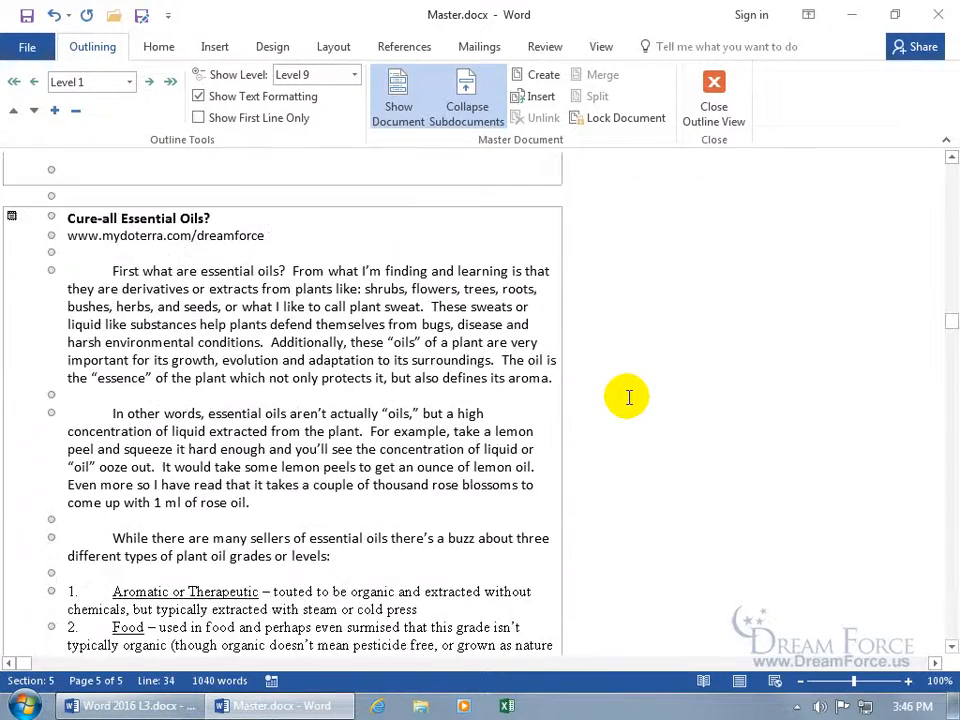
scroll(628, 397, "up", 1)
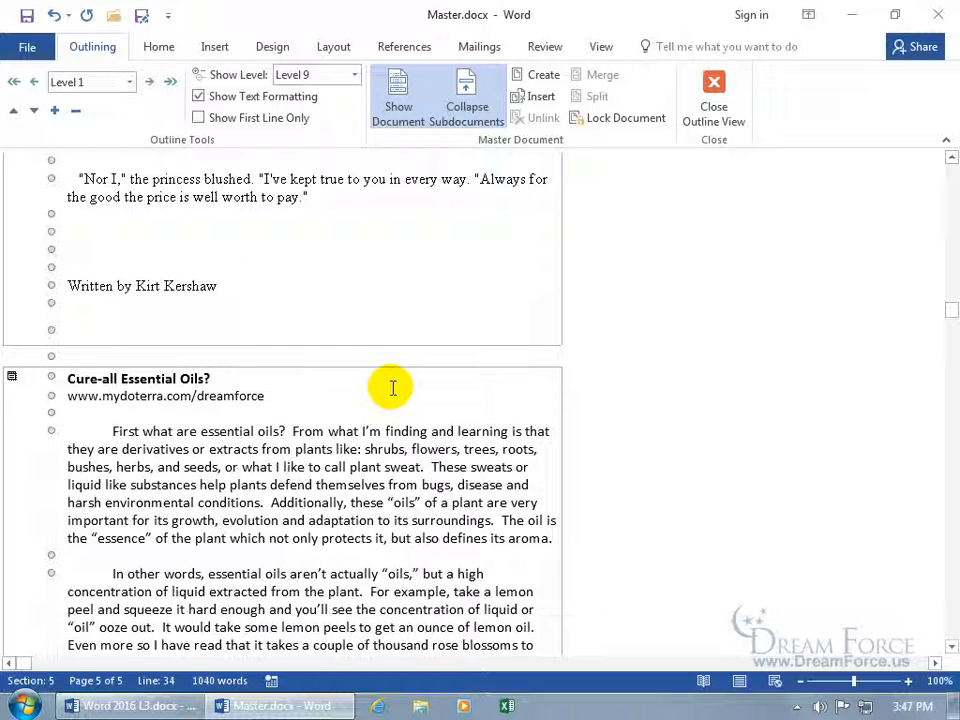
Replace the byline's author name with initials, save Master.docx, and minimize Word to the desktop
left_click(231, 285)
left_click_drag(234, 284, 137, 286)
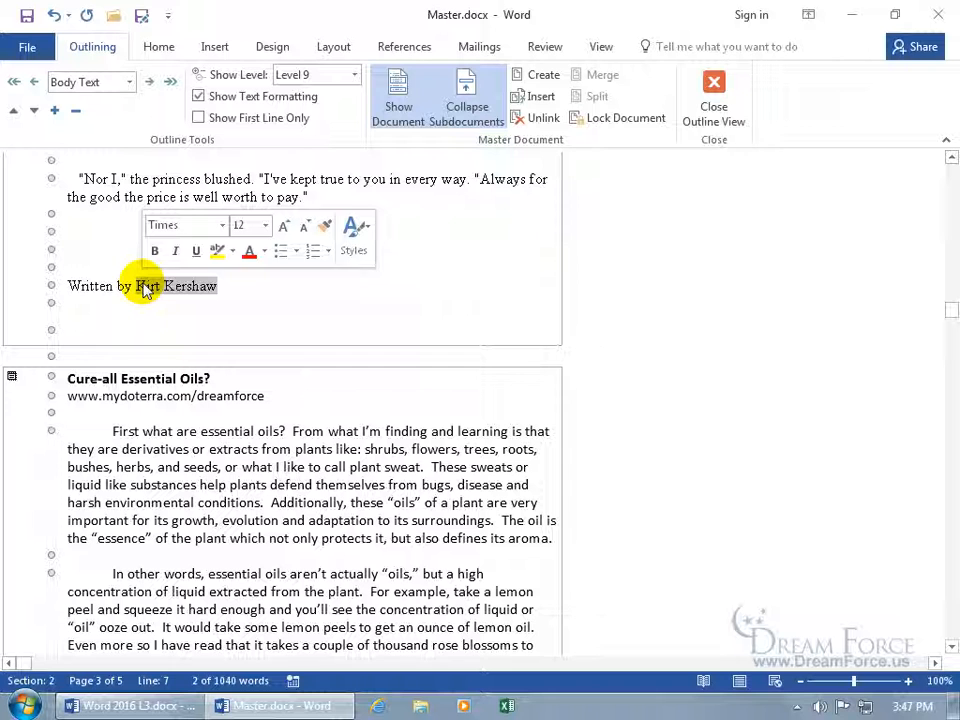
type("RICK")
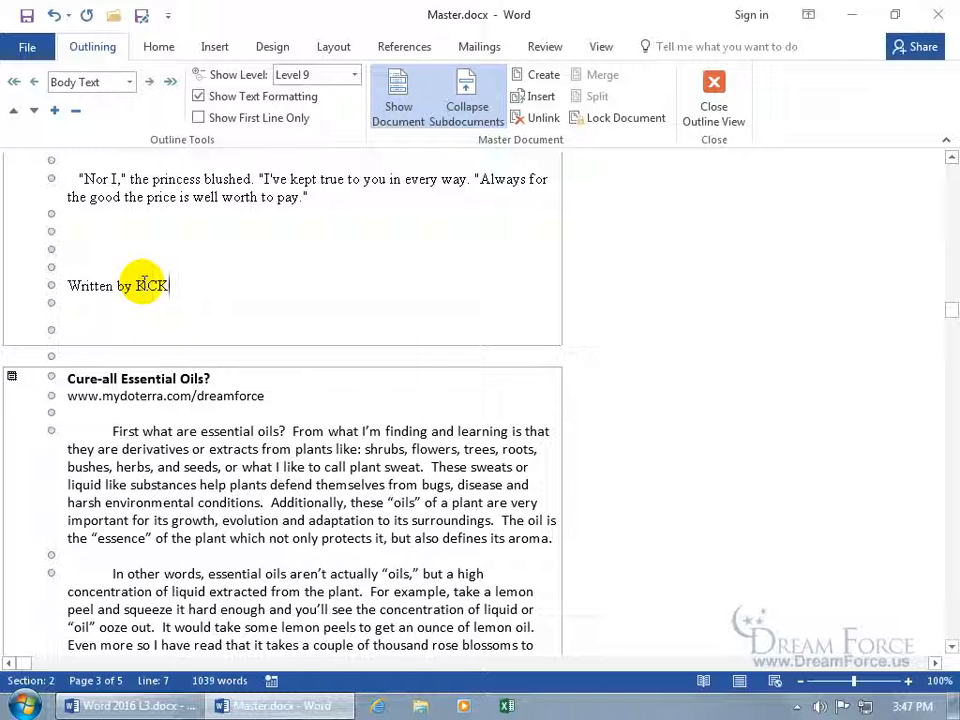
left_click(25, 16)
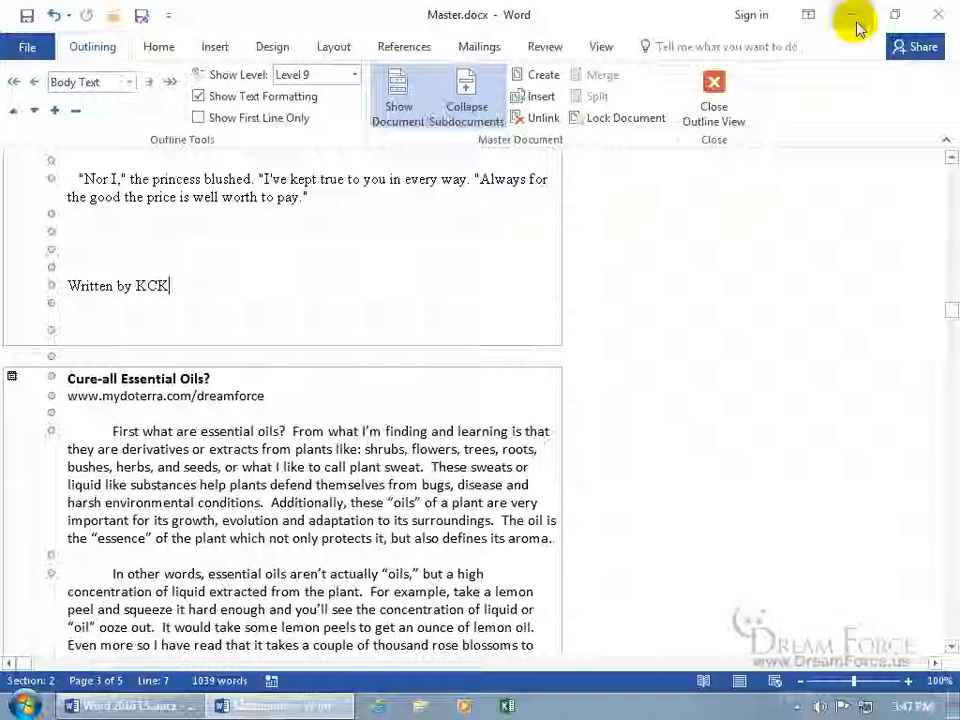
left_click(852, 15)
left_click(476, 366)
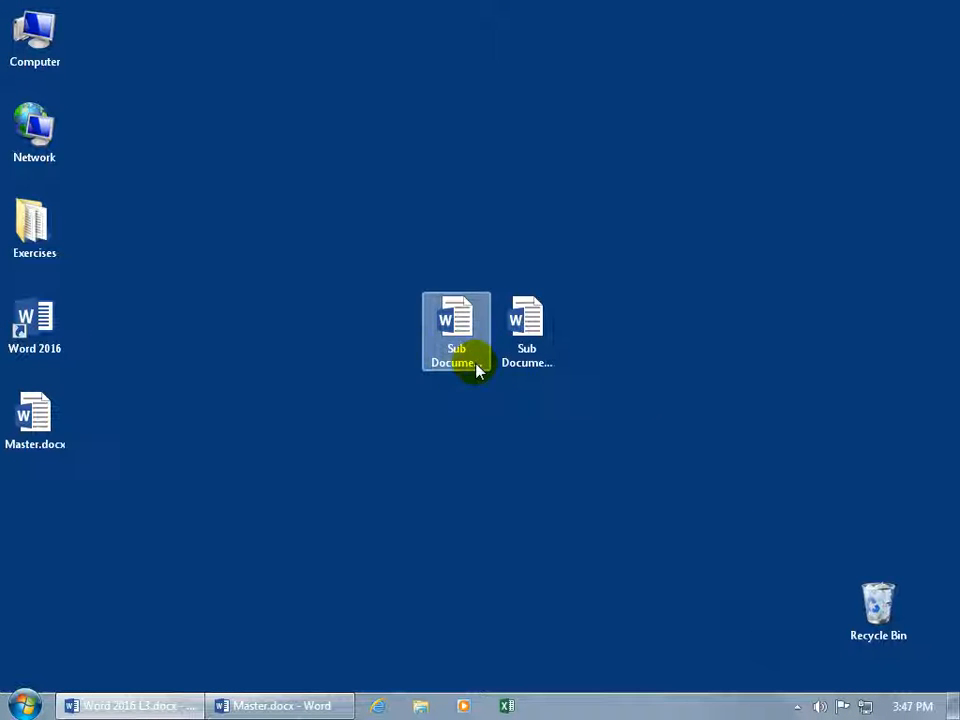
In Sub Document 1.docx, restore the byline's full author name, then save and close it
double_click(456, 328)
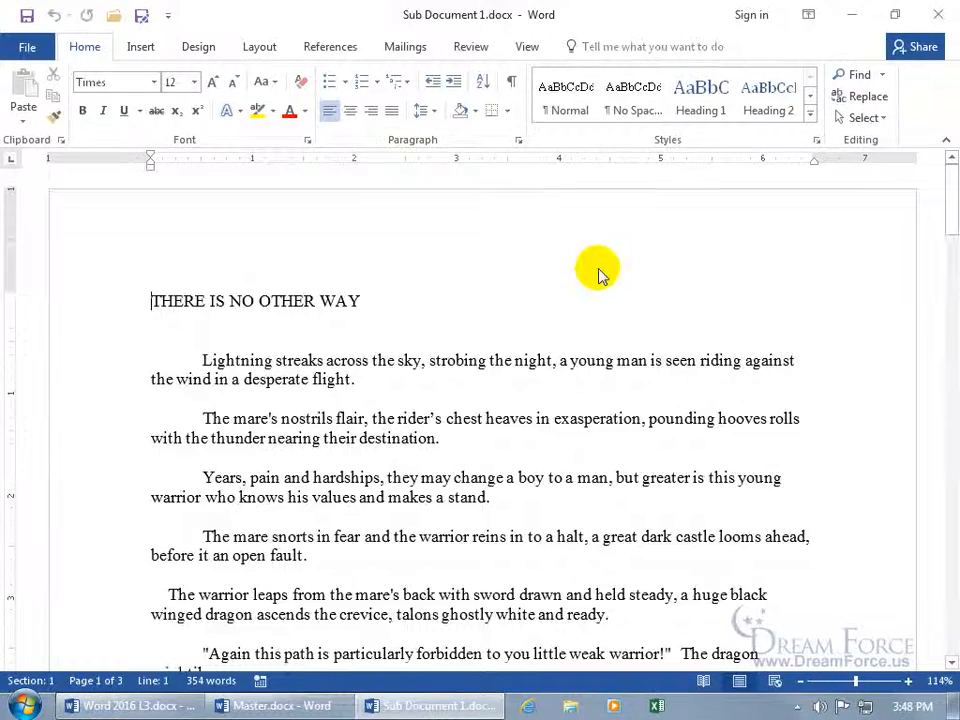
scroll(598, 272, "down", 8)
scroll(600, 268, "down", 10)
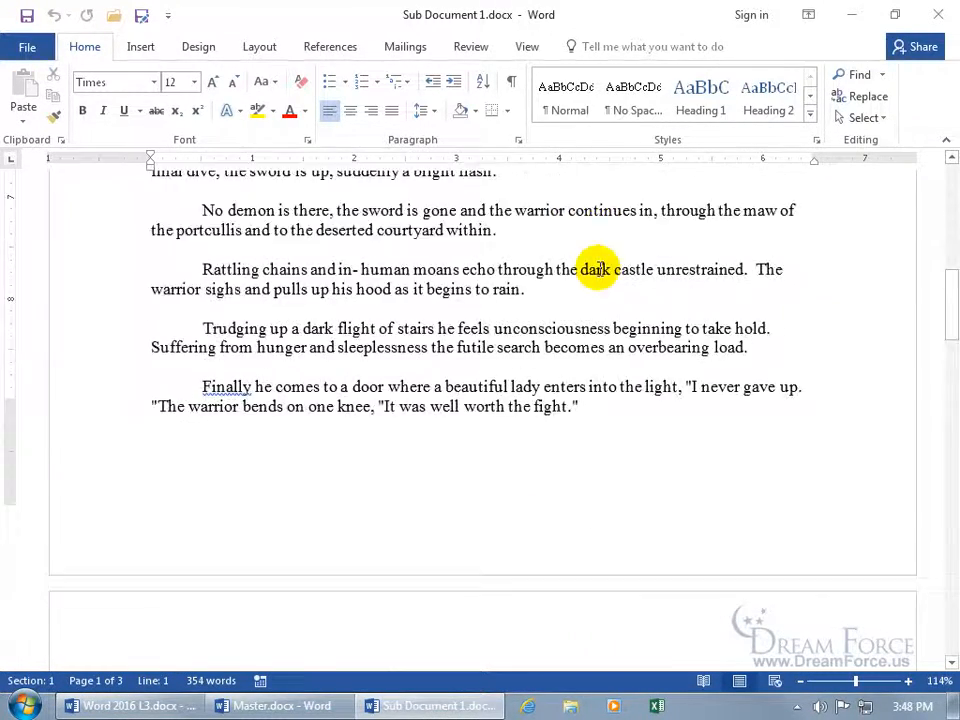
left_click_drag(288, 444, 244, 444)
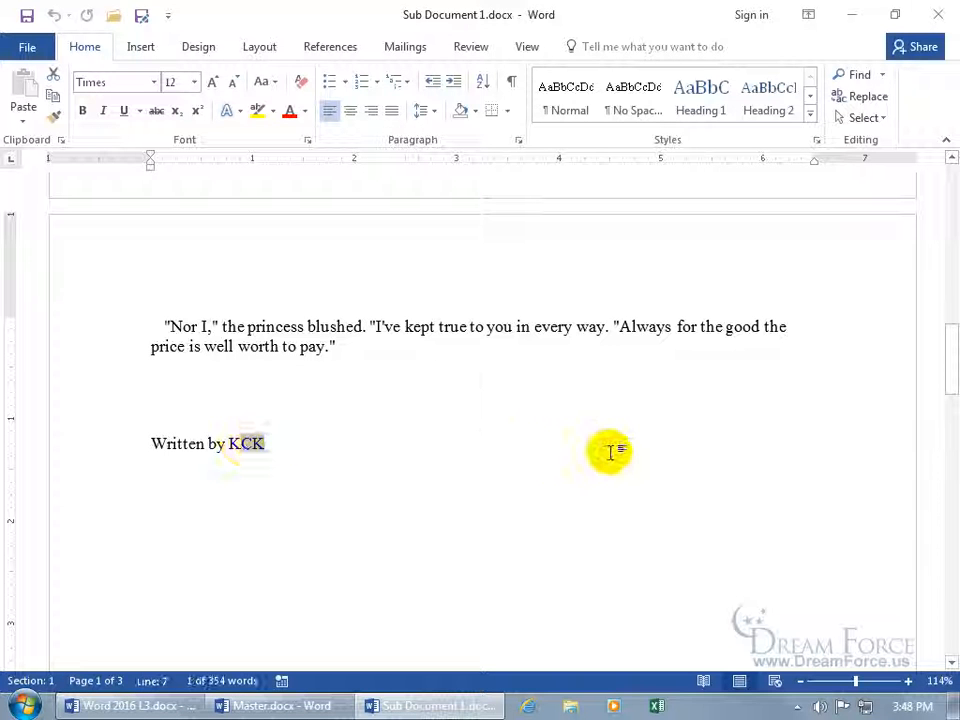
type("irt Kershaw")
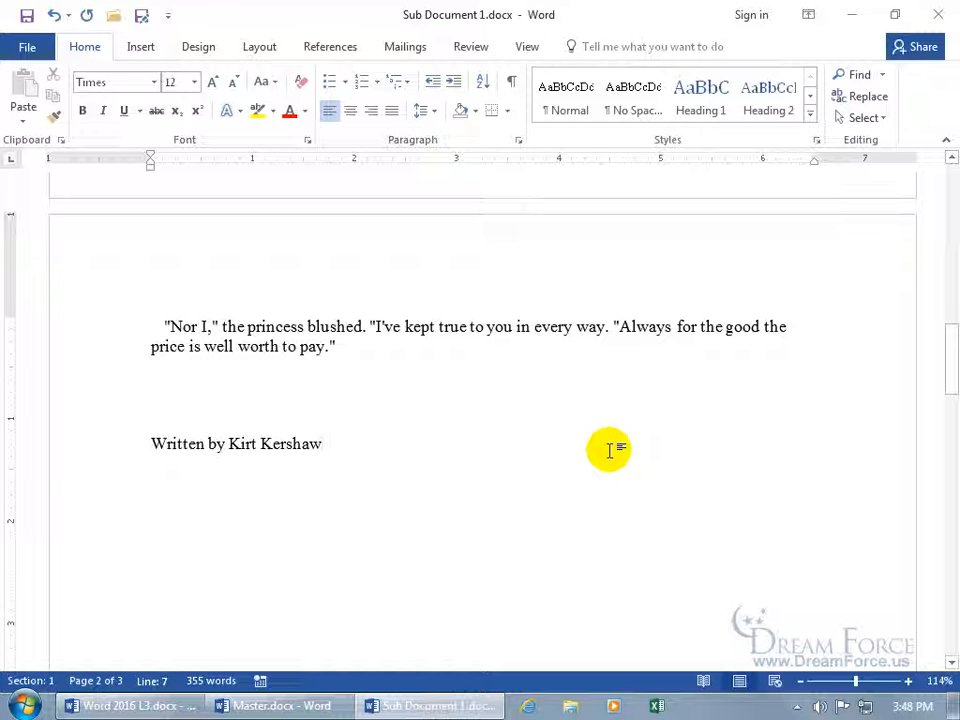
left_click(24, 16)
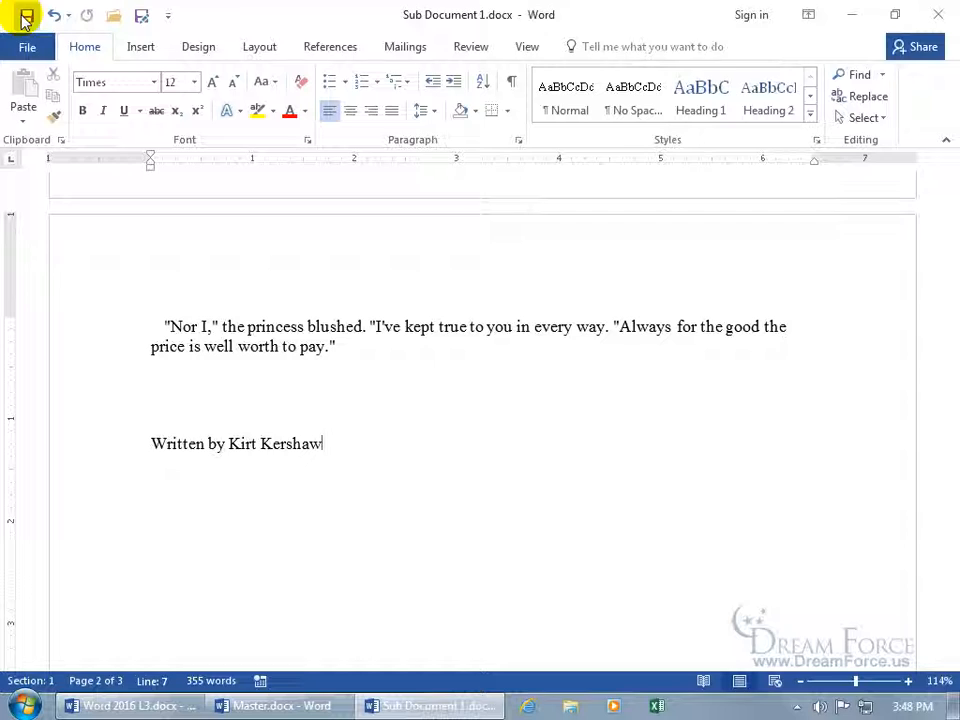
left_click(938, 14)
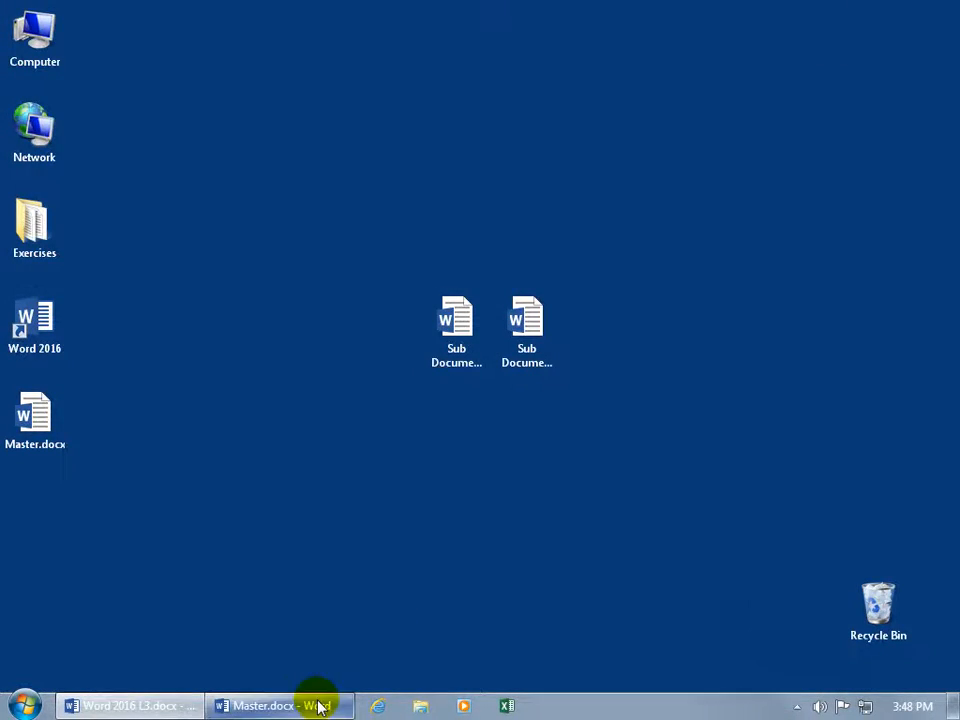
left_click(316, 708)
Collapse both subdocuments in Master.docx into file links
scroll(246, 440, "up", 5)
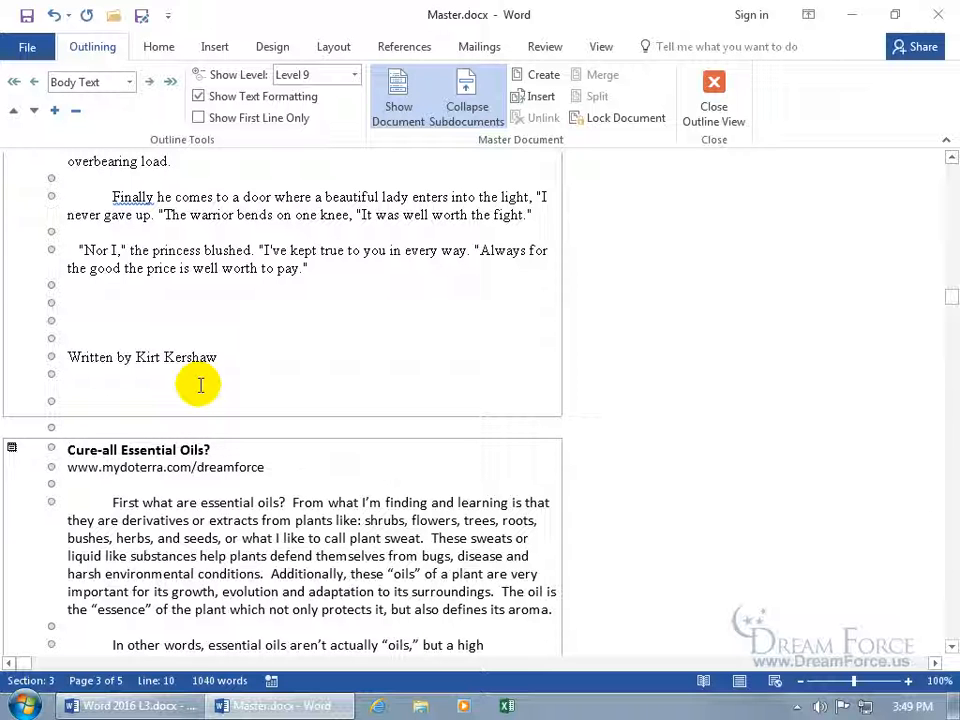
mouse_move(951, 298)
left_mouse_down()
mouse_move(945, 171)
mouse_move(950, 285)
left_mouse_up()
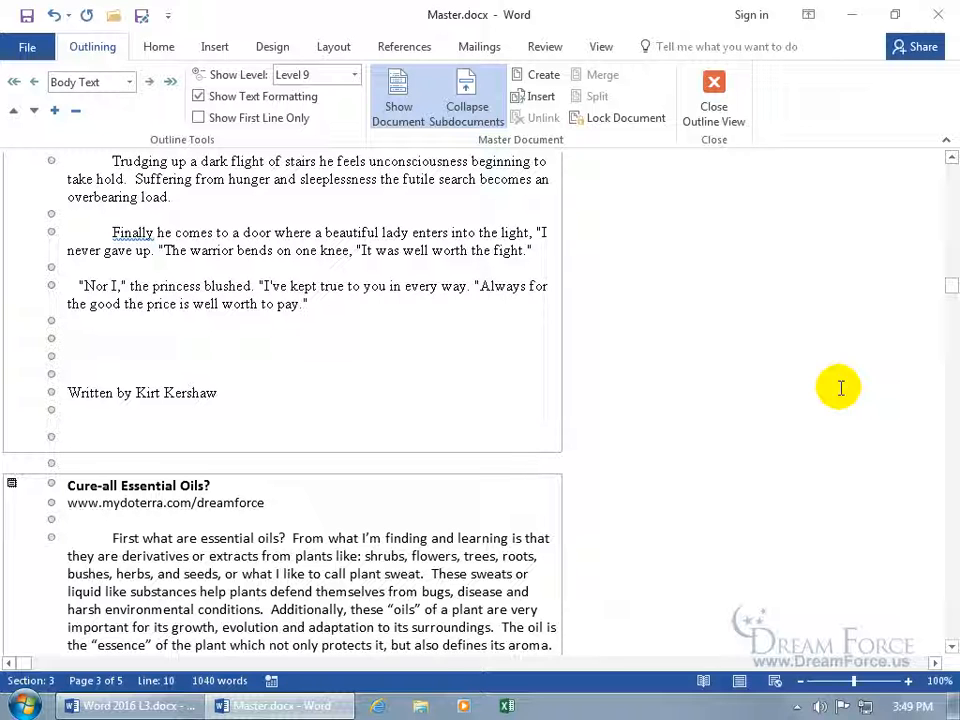
left_click(469, 115)
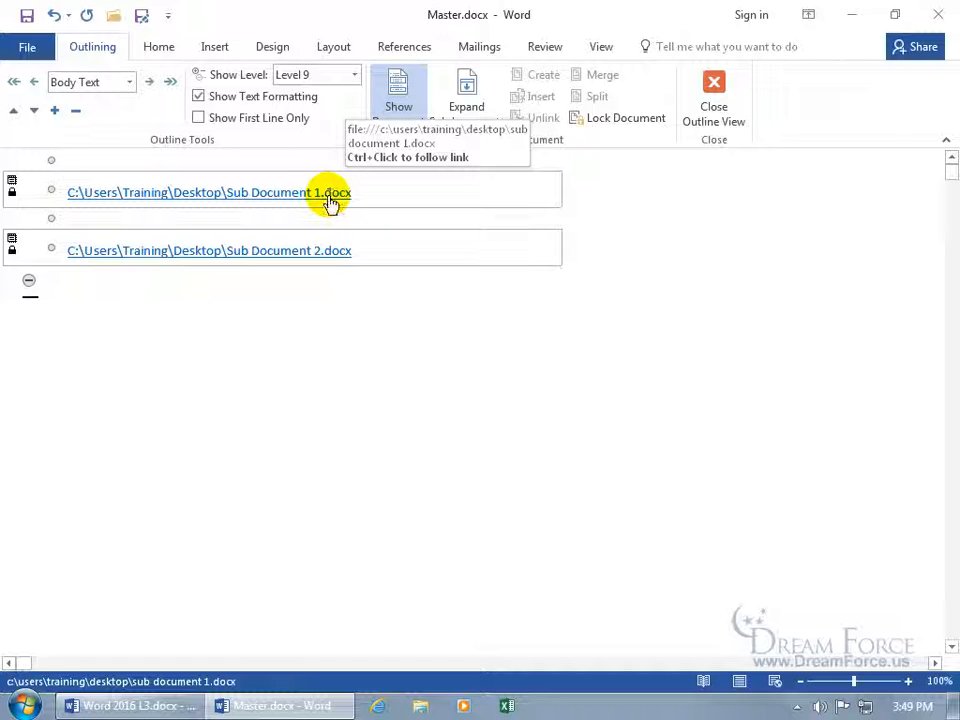
Open Sub Document 1 from its link, add 'yyy' after the heading, and close it
left_click(331, 195, "ctrl")
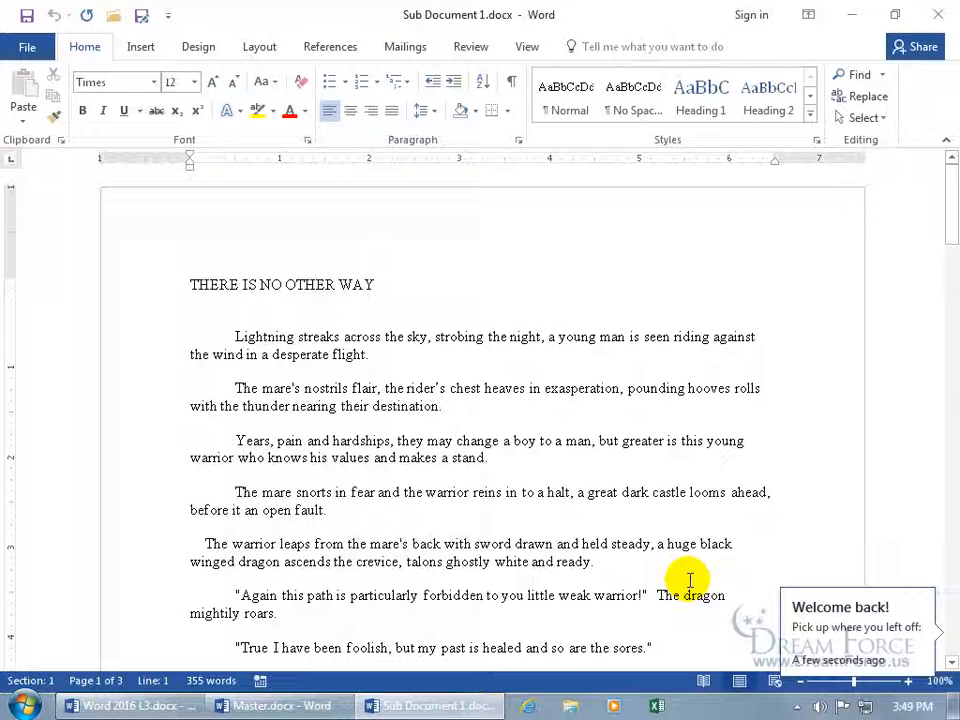
scroll(625, 507, "down", 2)
scroll(595, 490, "up", 2)
left_click(428, 283)
type("yyy")
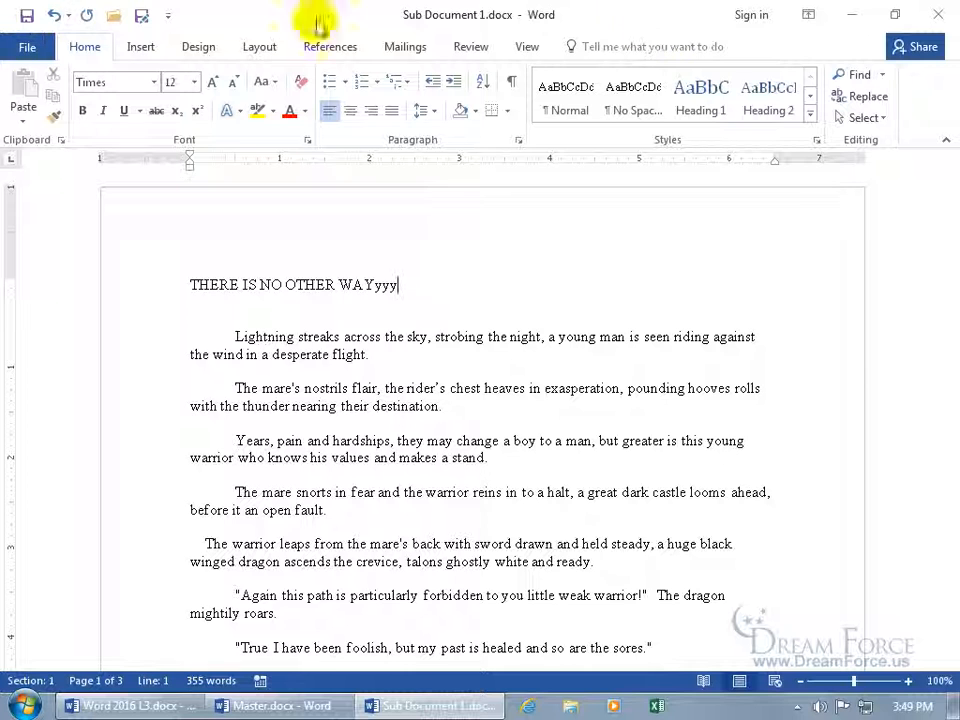
left_click(937, 14)
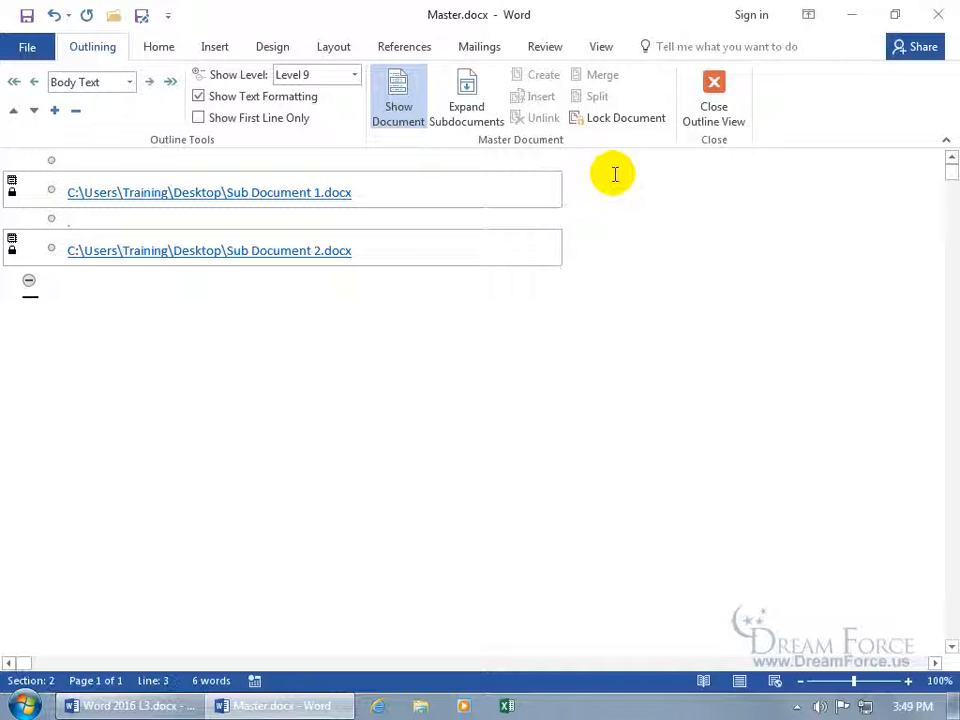
Expand the subdocuments, remove the extra letters so the heading reads THERE IS NO OTHER WAY, and save
left_click(464, 108)
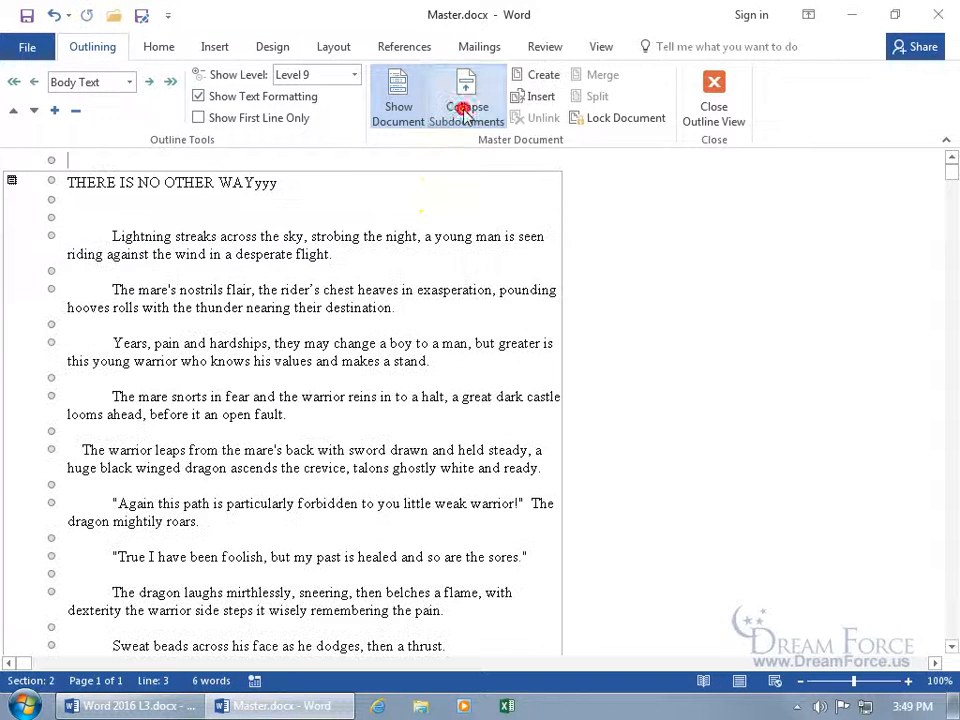
left_click(296, 185)
key("BackSpace")
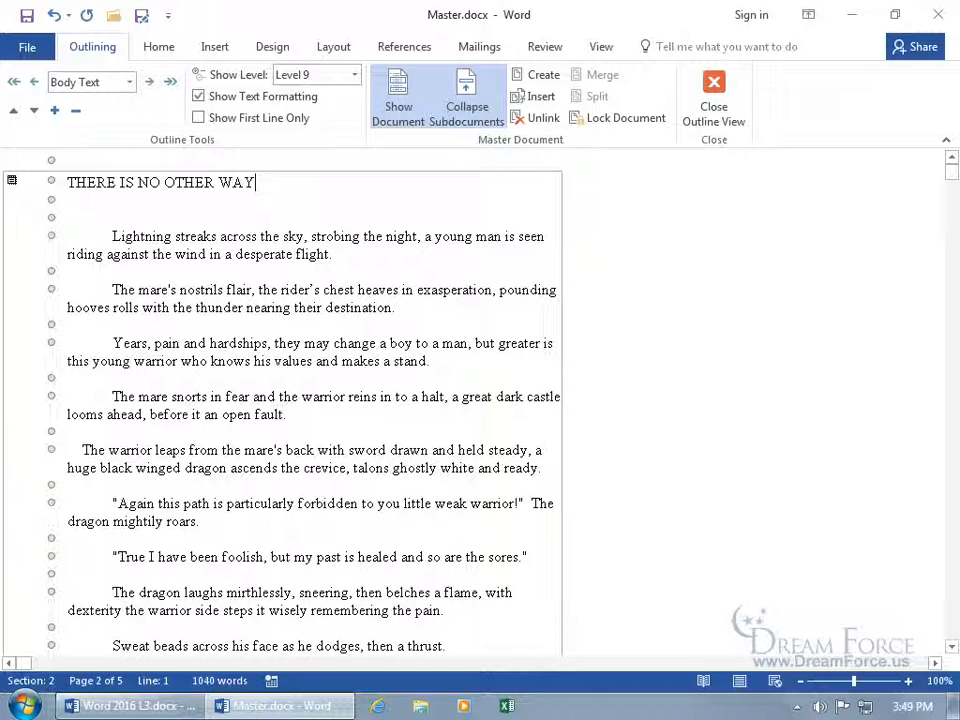
left_click(31, 20)
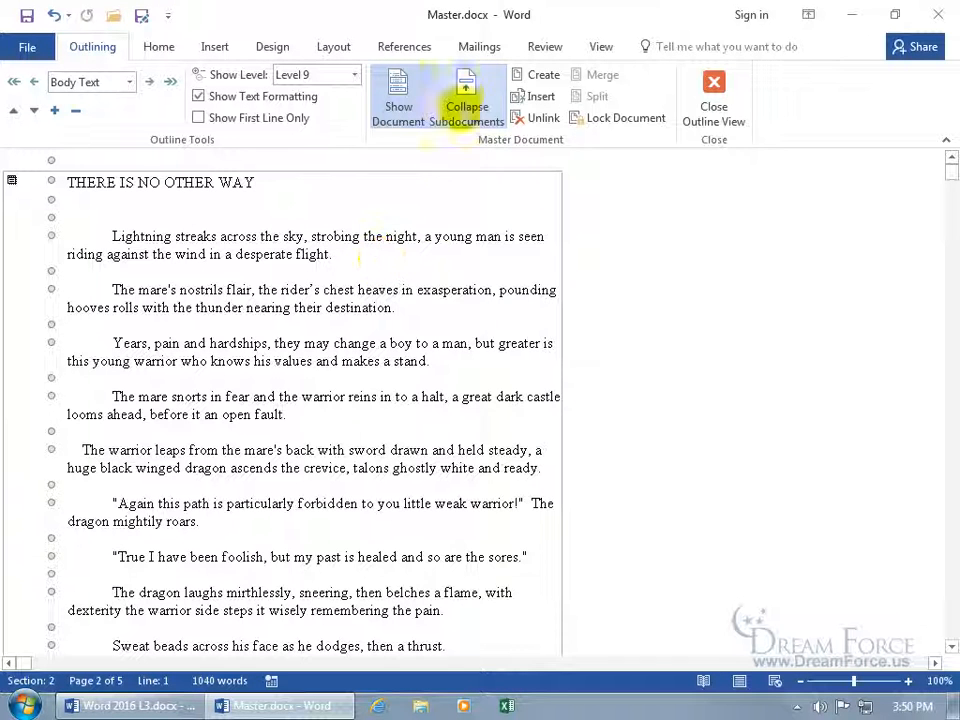
Collapse and re-expand the subdocuments, then move to the end of the master document
left_click(459, 125)
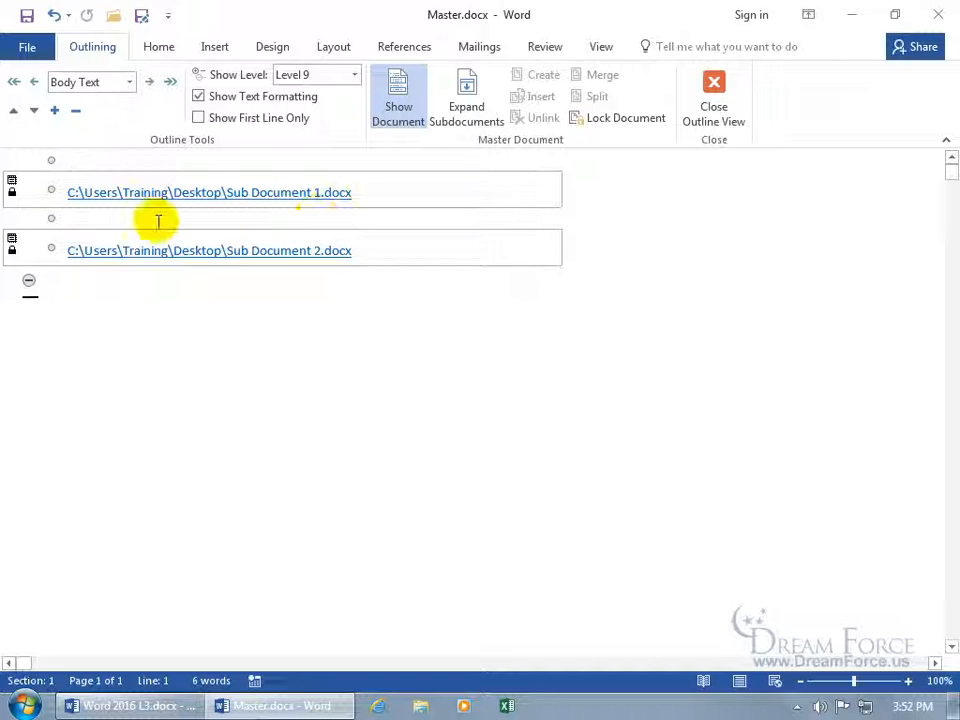
left_click(408, 192)
left_click(108, 286)
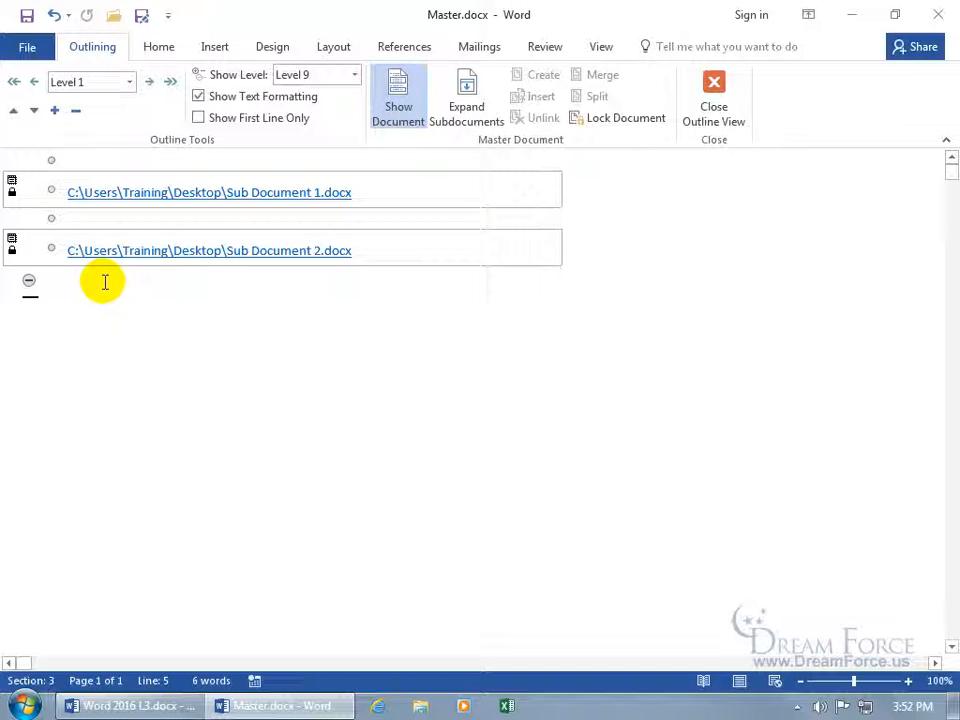
left_click(472, 100)
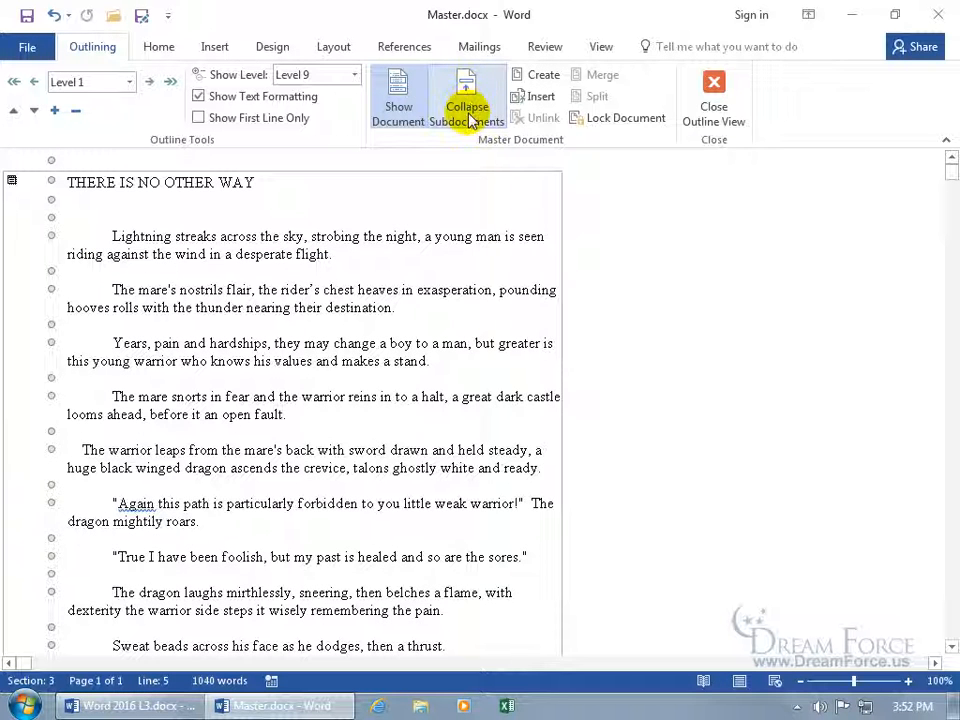
left_click_drag(950, 180, 952, 200)
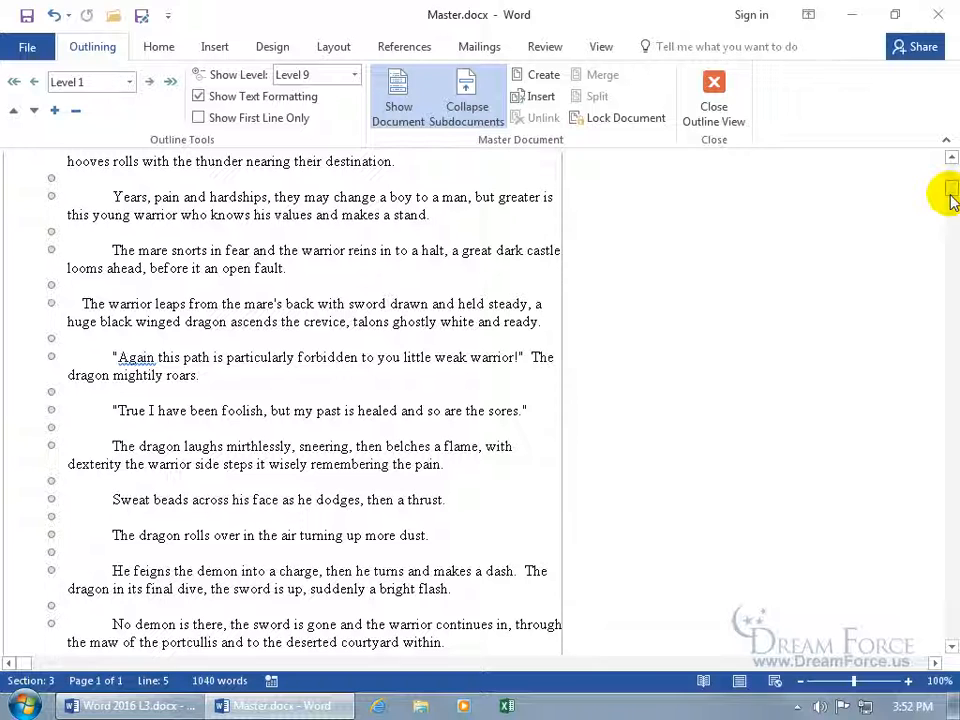
key("ctrl+End")
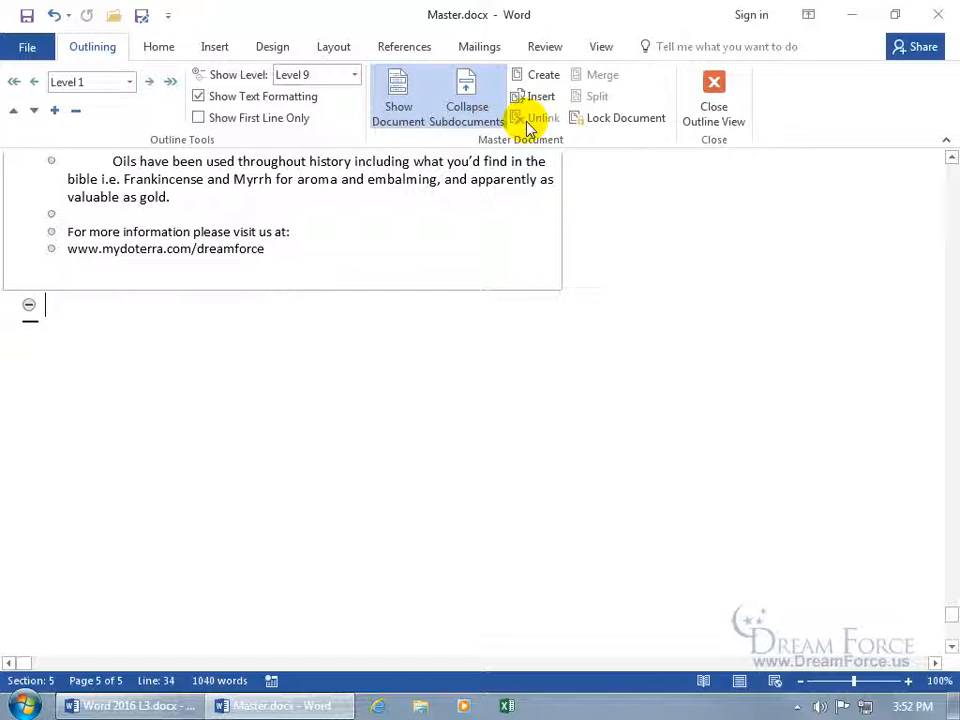
Create a new subdocument containing 'Type in Anything' and save it as a third linked file
left_click(544, 76)
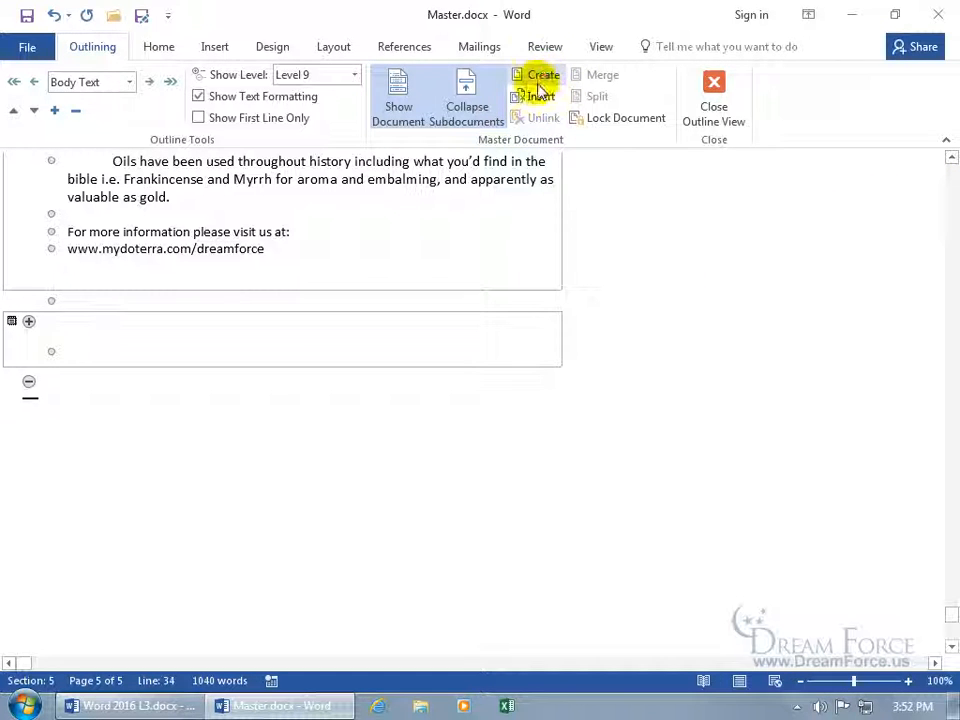
left_click(72, 351)
type("e in Anything")
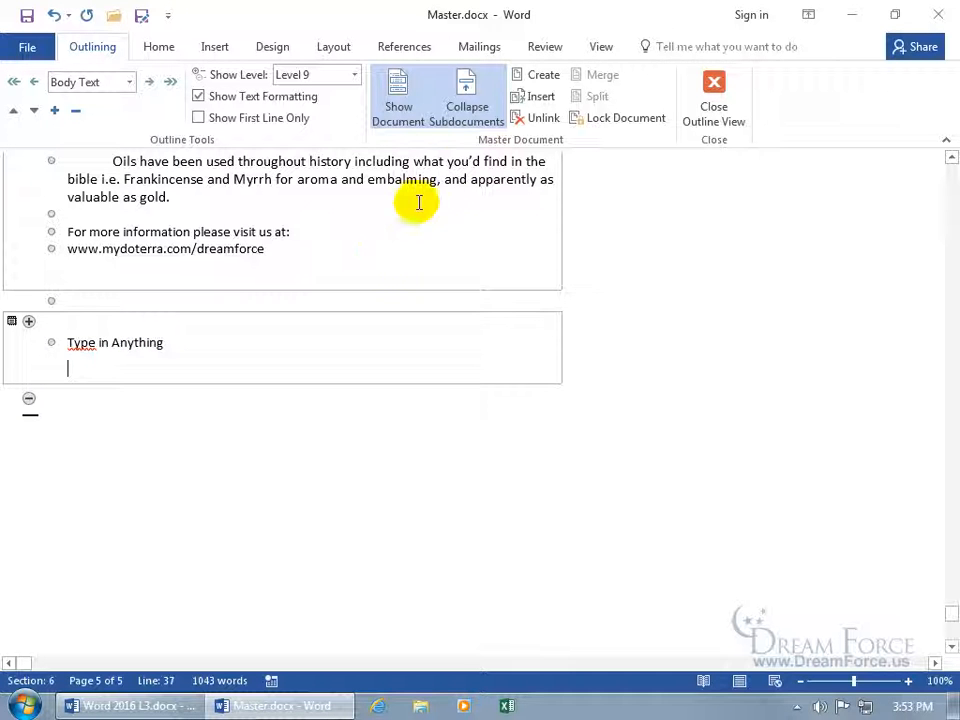
left_click(467, 103)
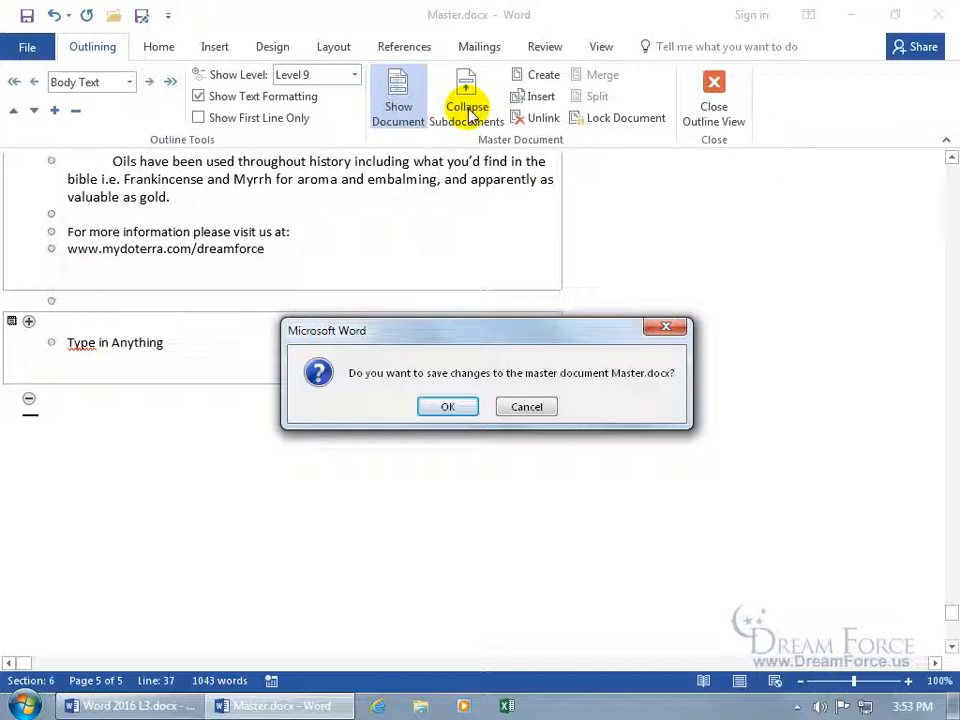
left_click(462, 407)
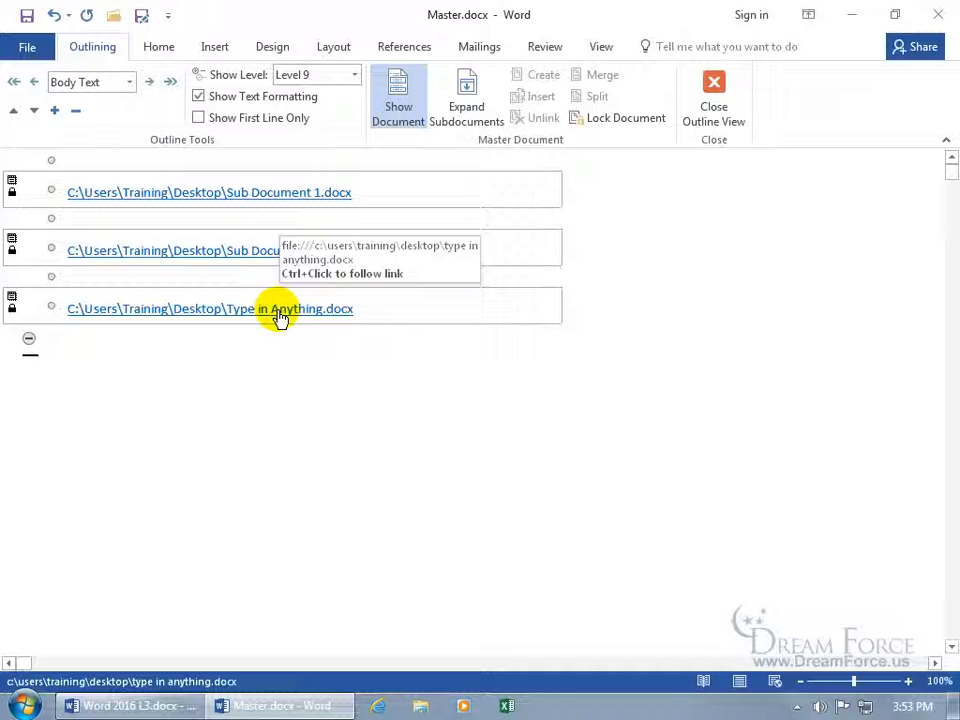
Replace the Type in Anything subdocument's text with 'New Documents' and close it
left_click(277, 313, "ctrl")
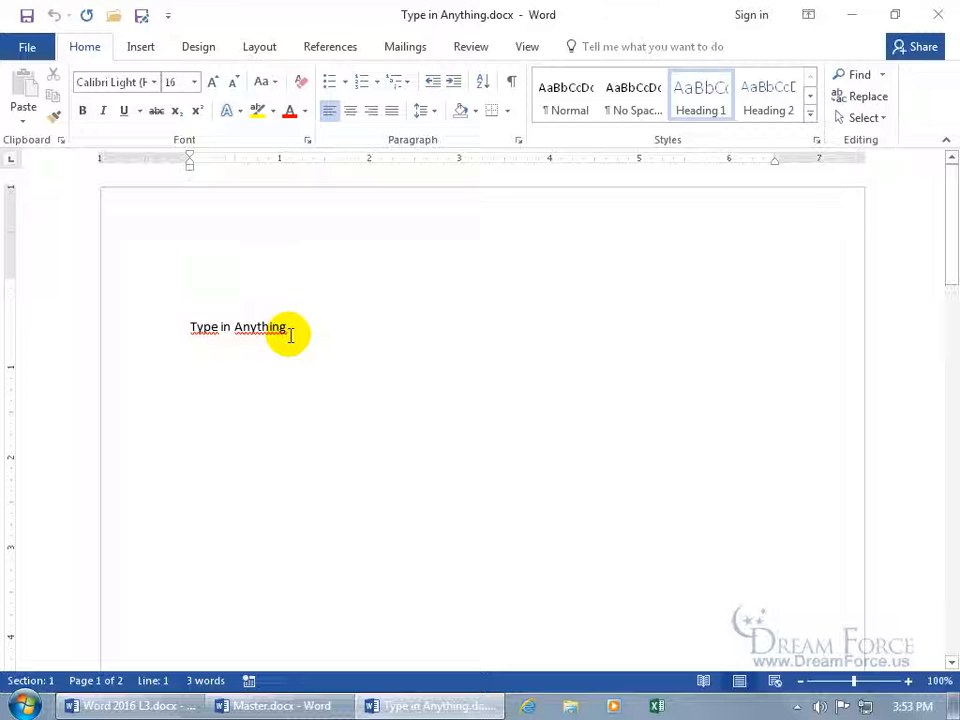
left_click_drag(293, 330, 150, 326)
key("Delete")
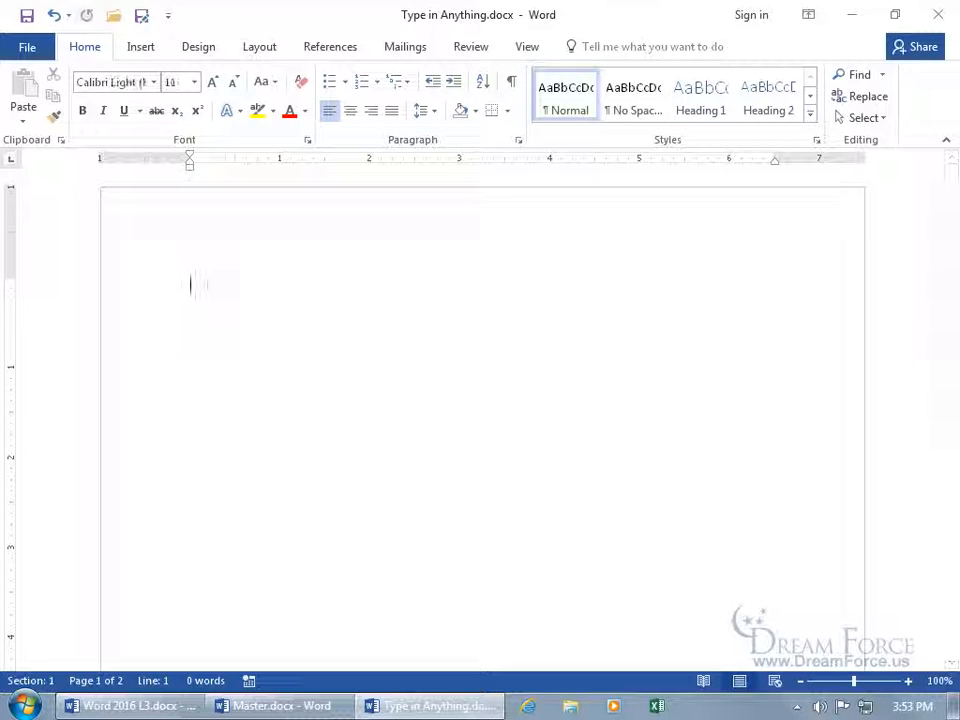
type("New Documents")
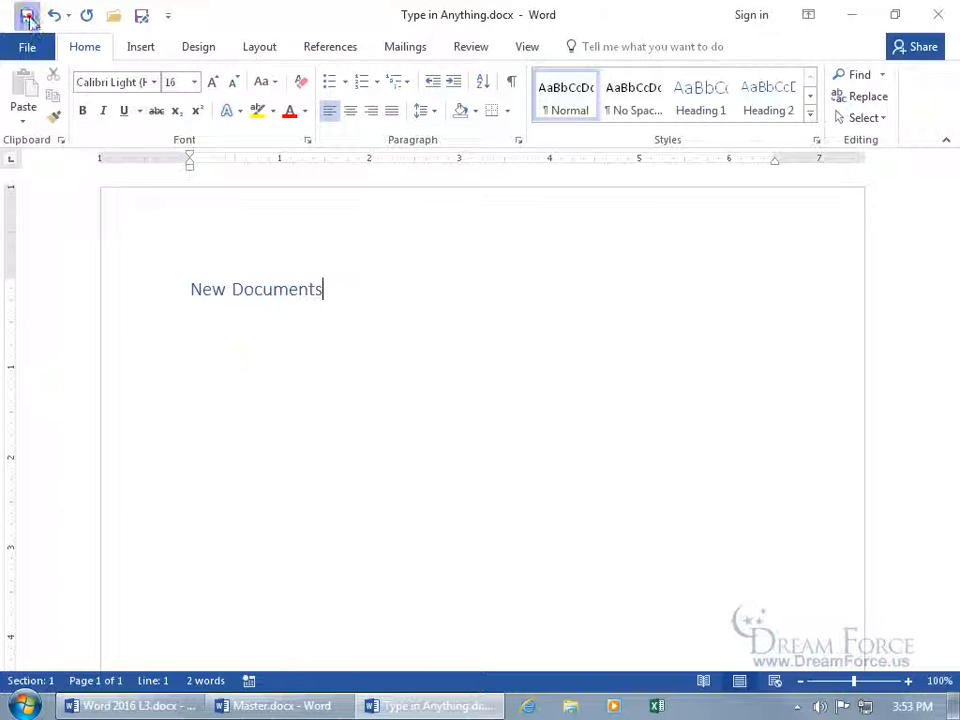
left_click(947, 18)
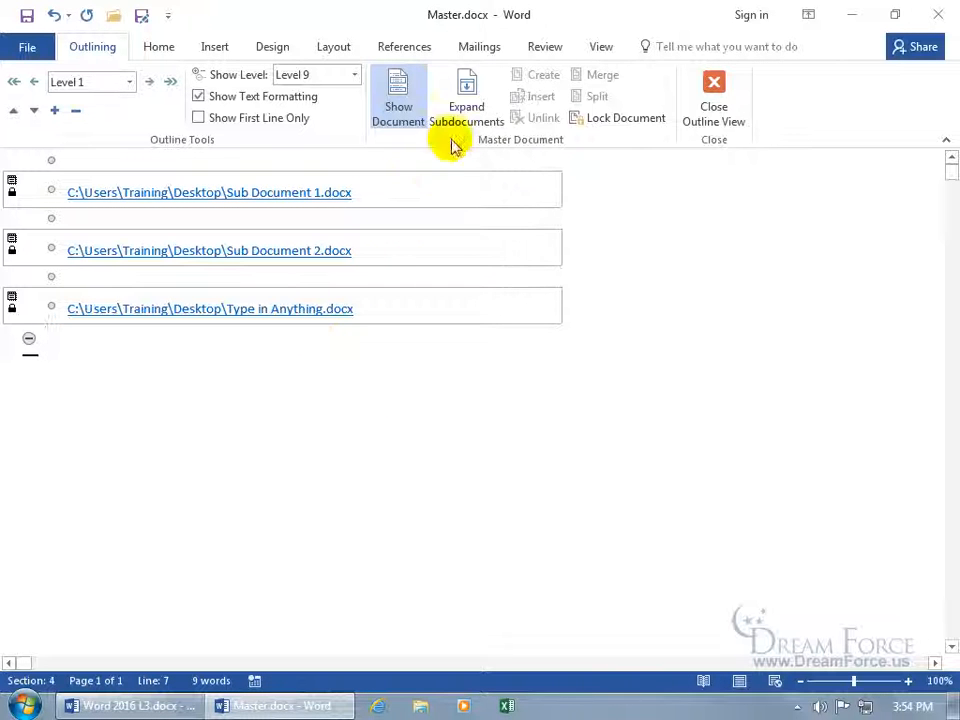
Delete the Type in Anything subdocument from Master.docx, leaving the two original subdocument links
left_click(467, 107)
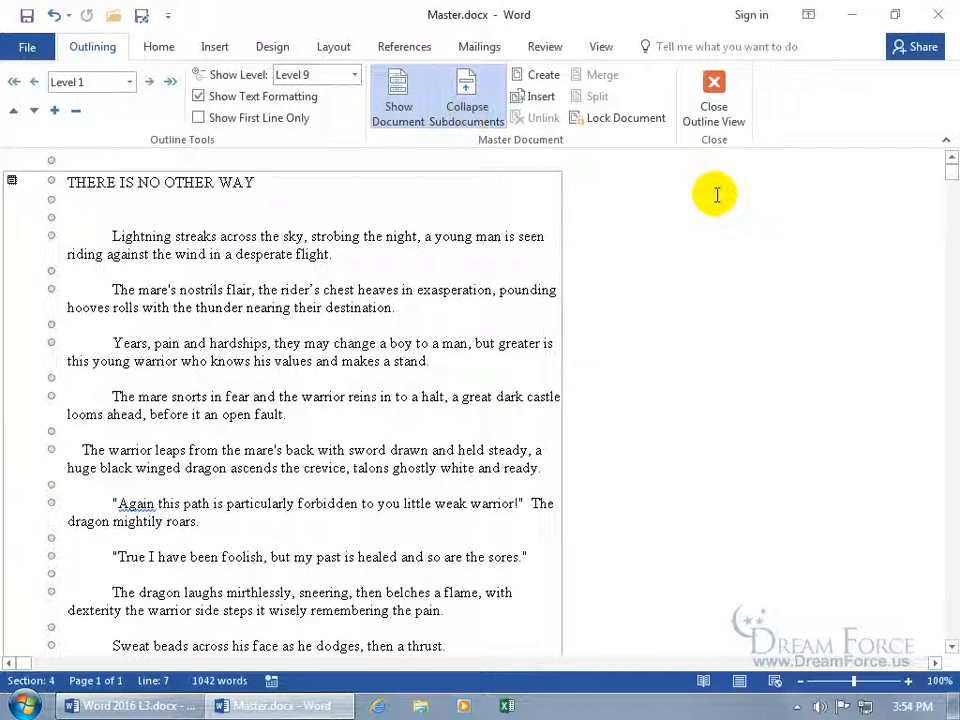
key("ctrl+End")
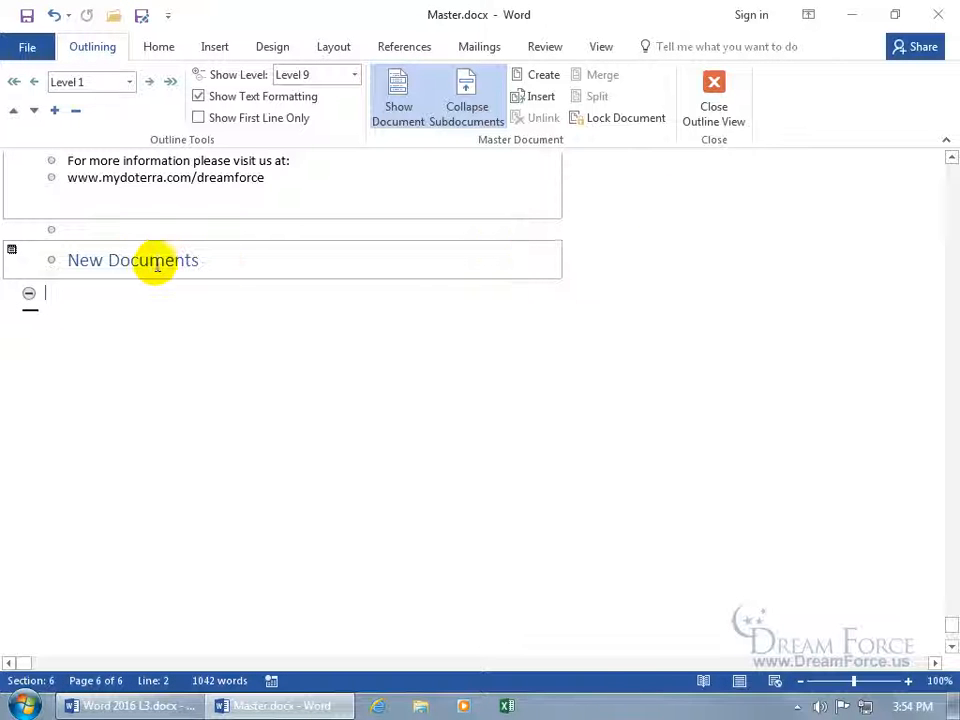
left_click(130, 261)
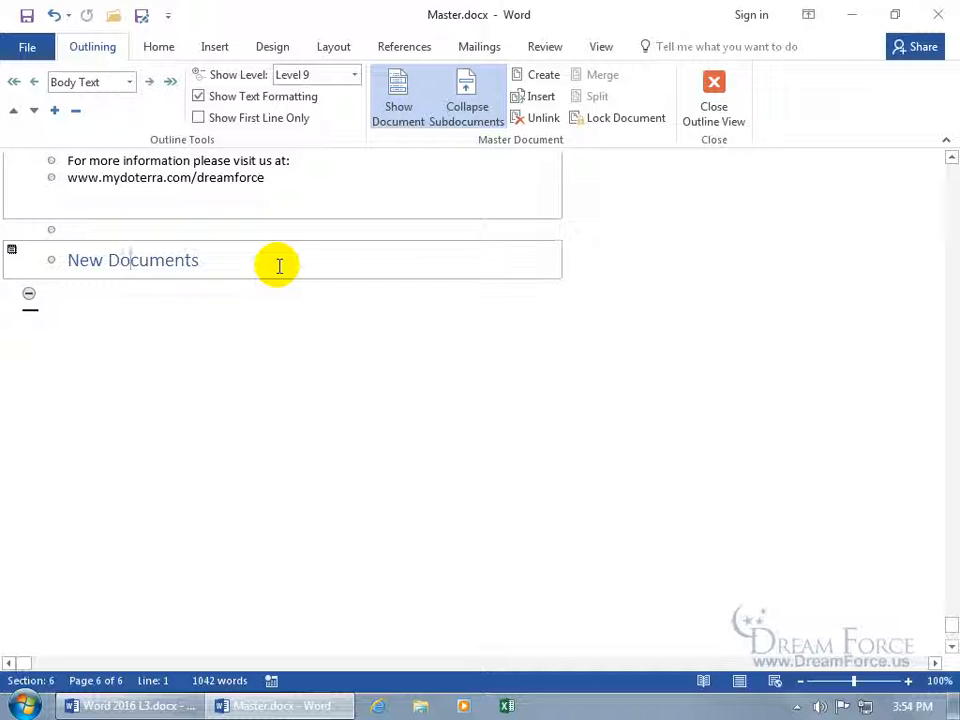
left_click(10, 252)
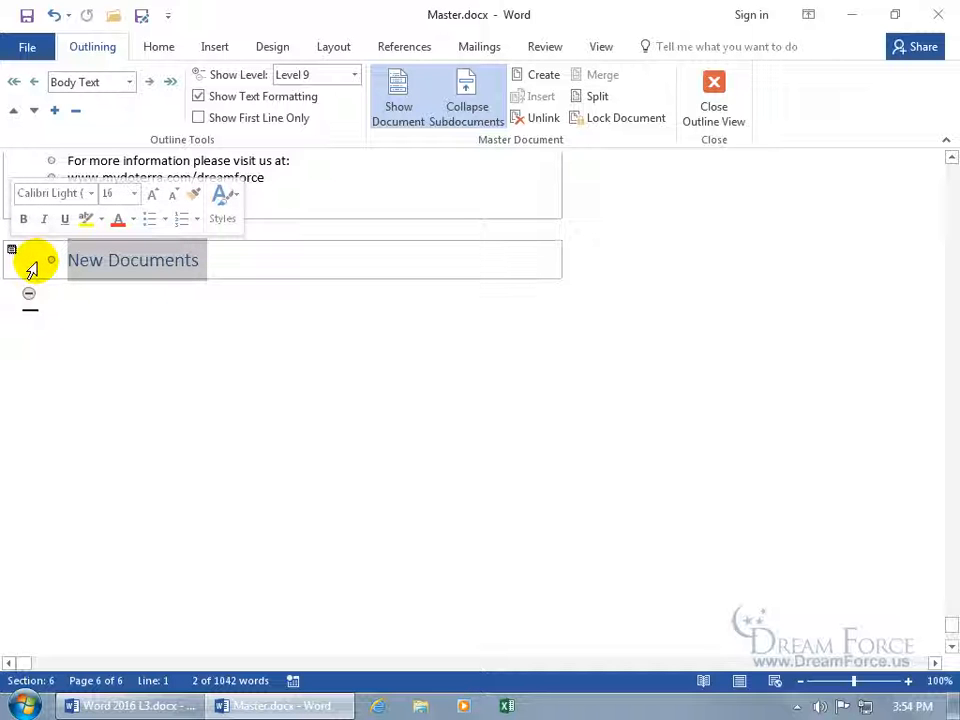
left_click(458, 101)
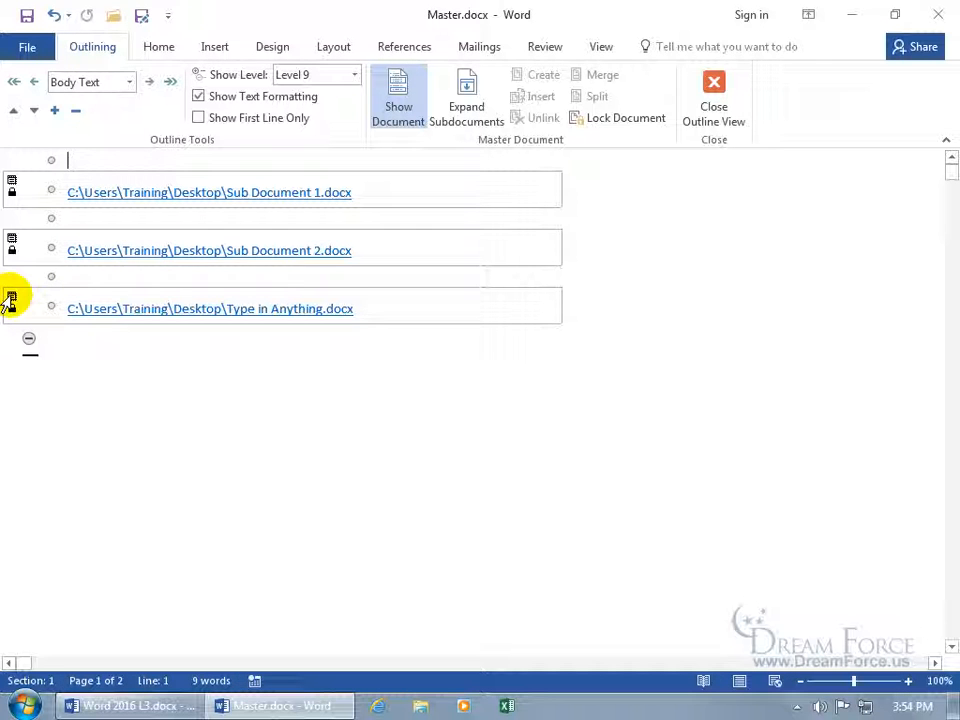
left_click(10, 300)
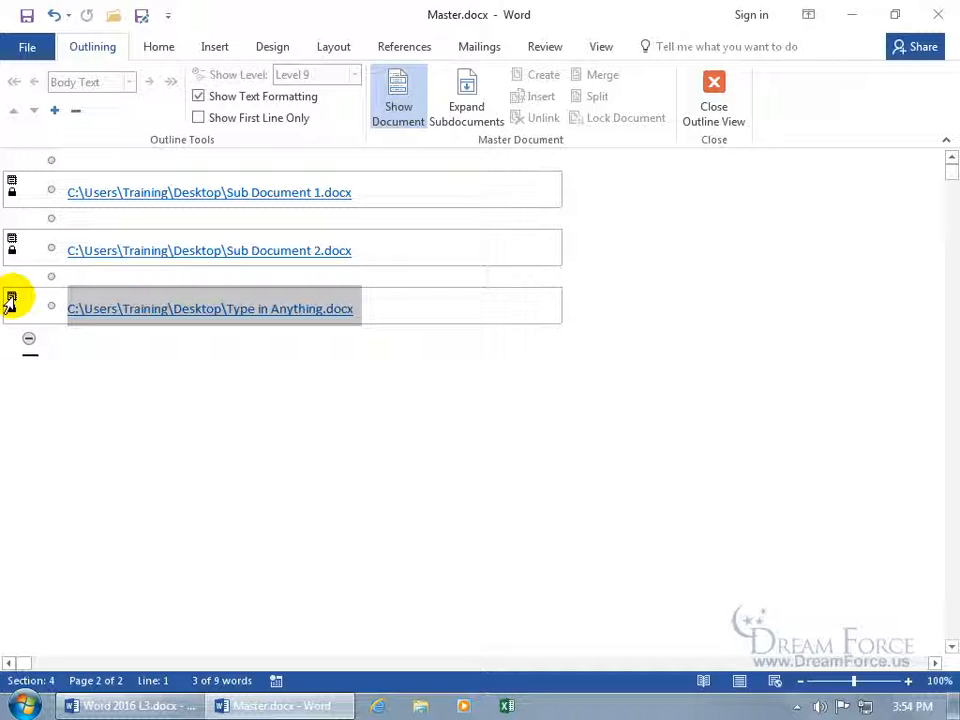
key("Delete")
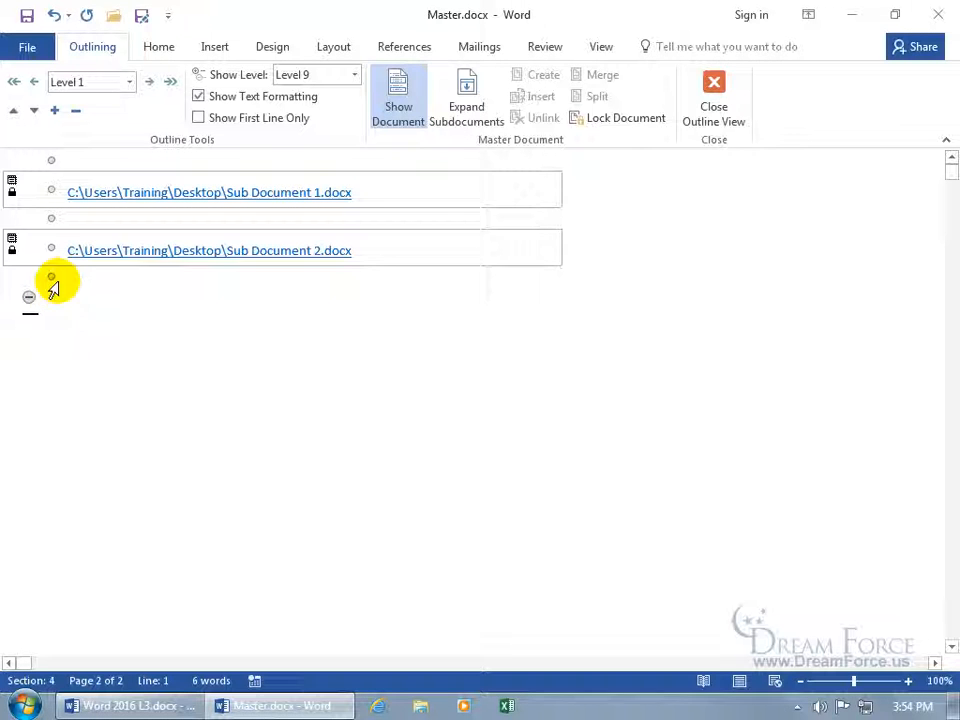
Save Master.docx and move Type in Anything.docx beside the Sub Document files on the desktop
left_click(27, 15)
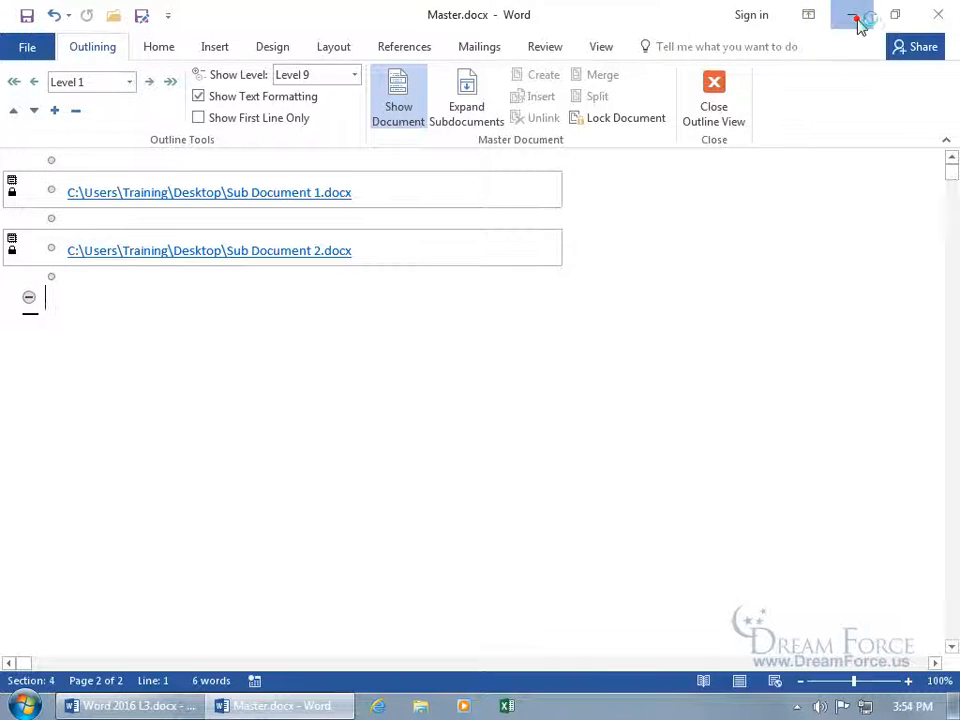
left_click(853, 16)
left_click_drag(34, 512, 487, 450)
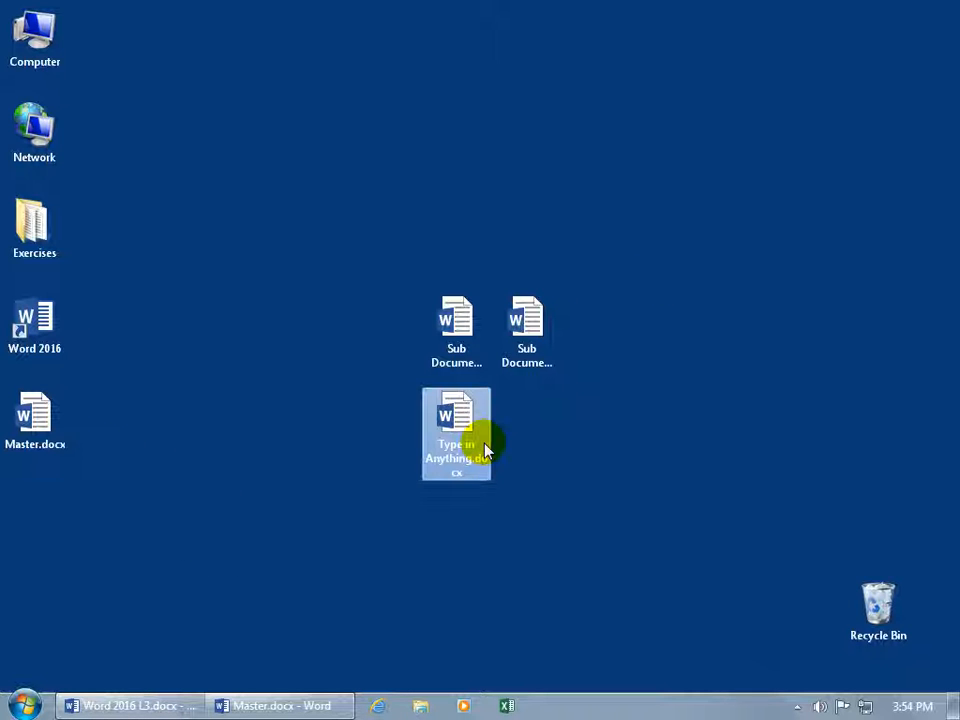
Open and close Type in Anything.docx, then return to Master.docx
double_click(467, 421)
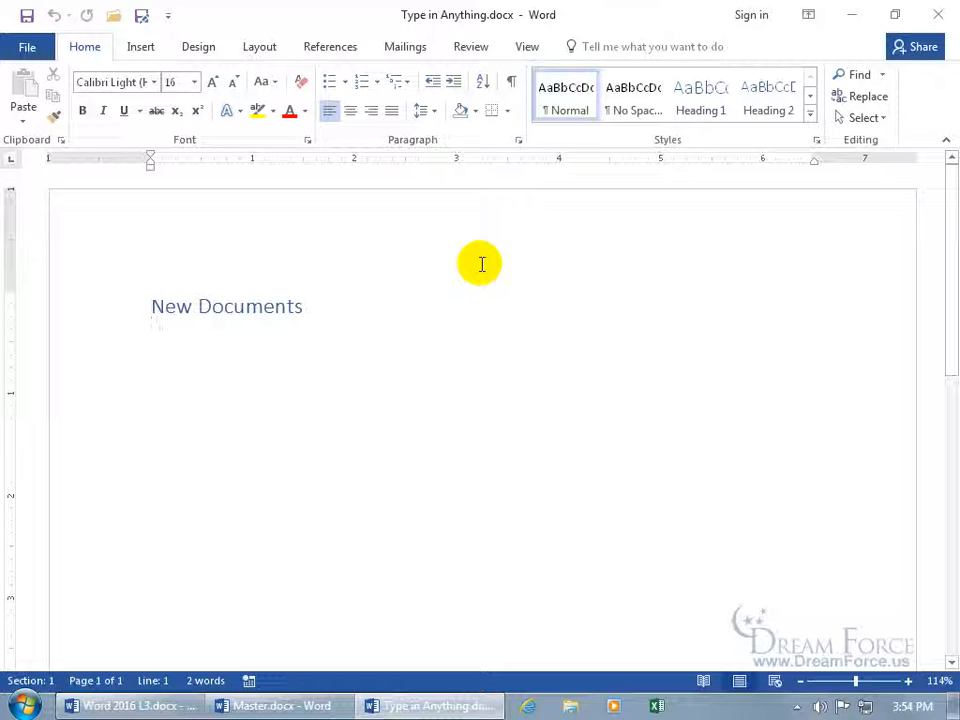
left_click(945, 12)
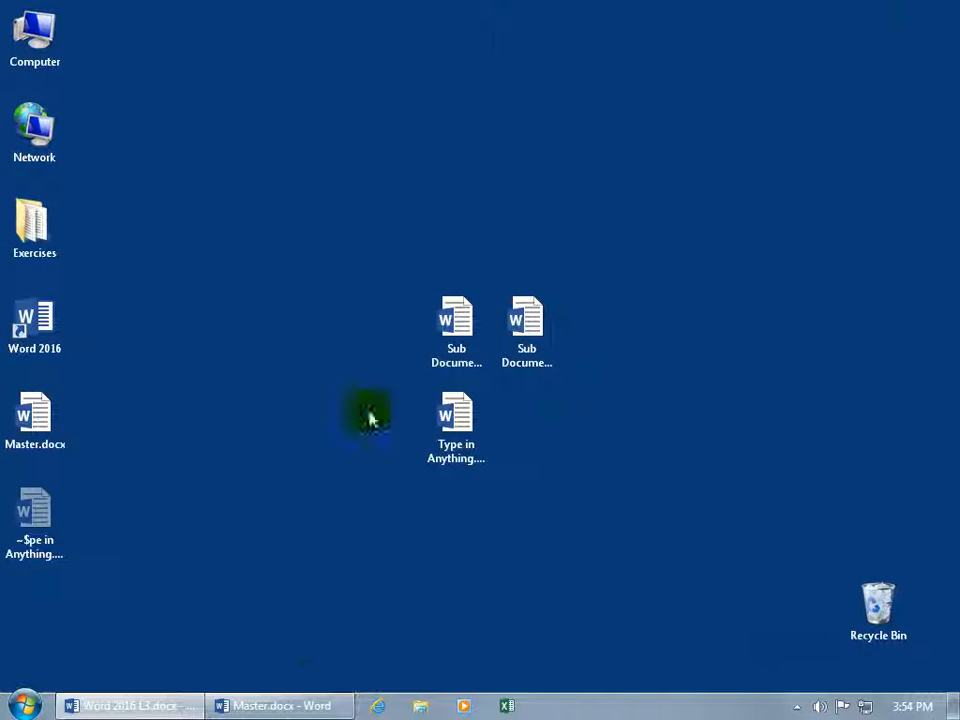
left_click(292, 706)
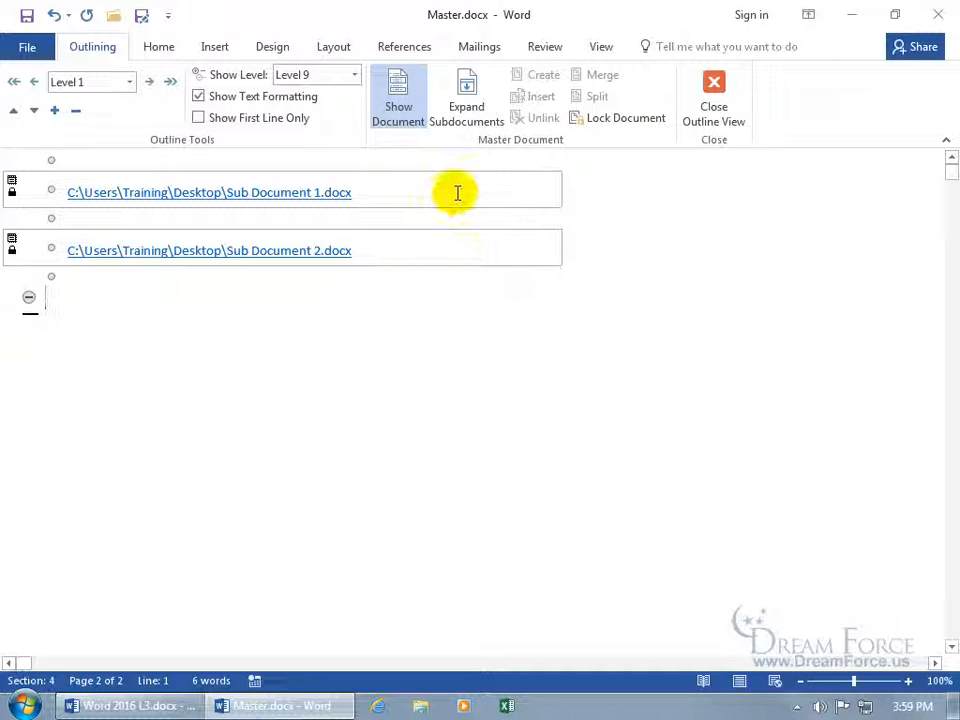
Expand the subdocuments and unlink the first one into Master.docx's own text
left_click(409, 193)
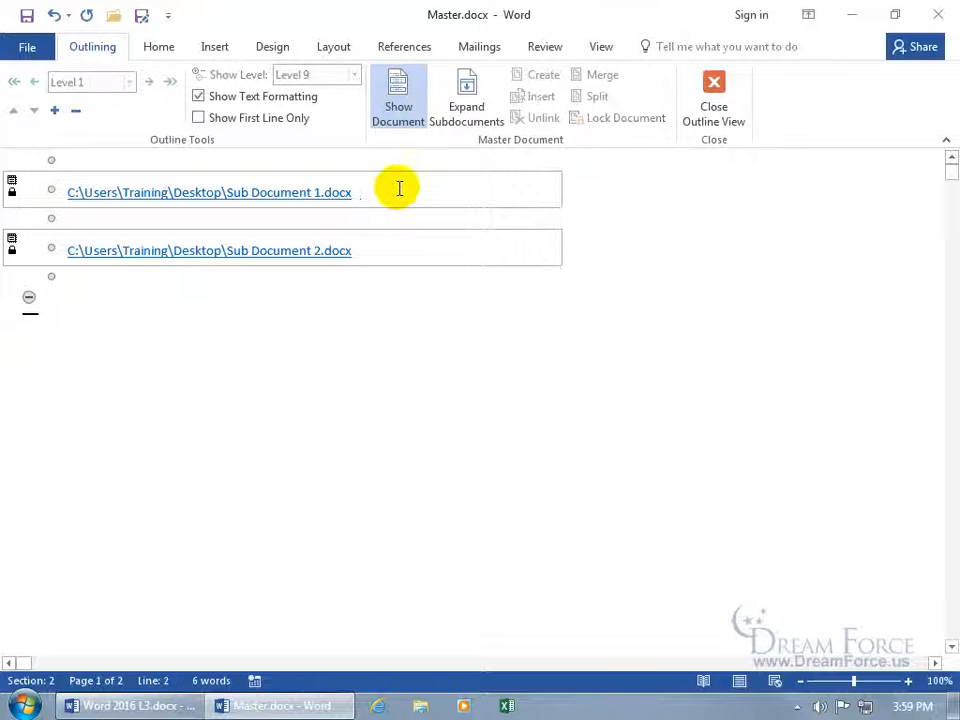
left_click(465, 100)
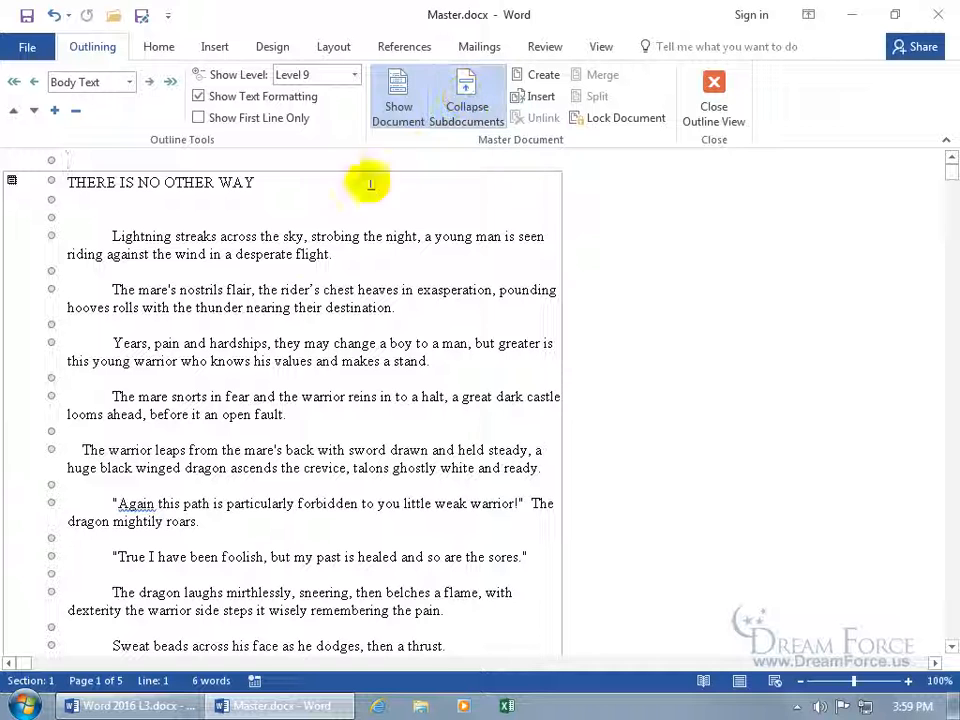
left_click(325, 263)
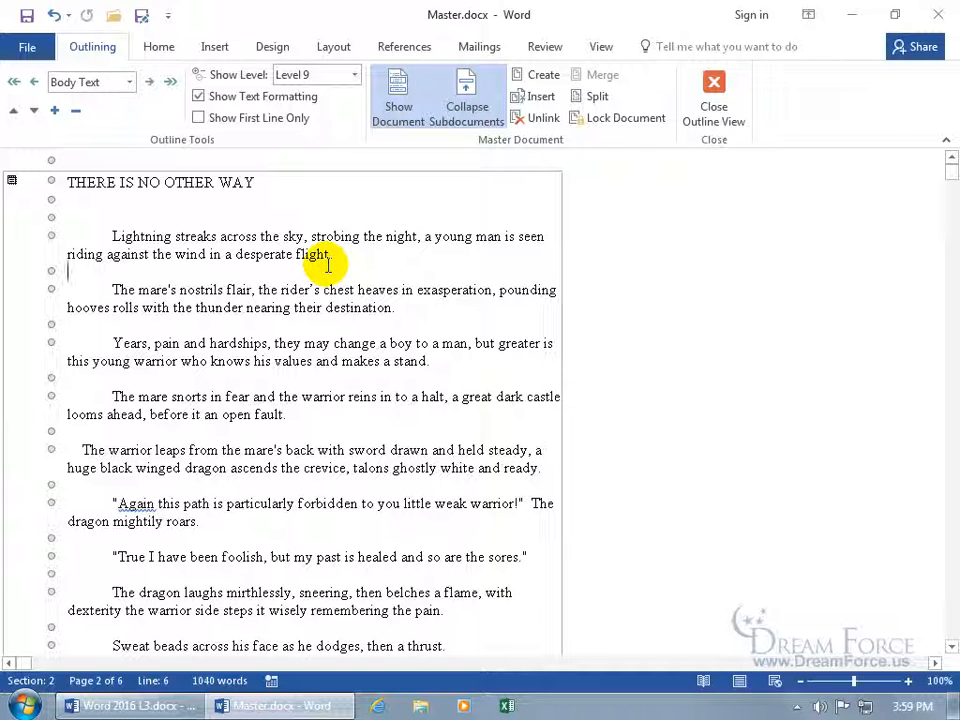
left_click(537, 118)
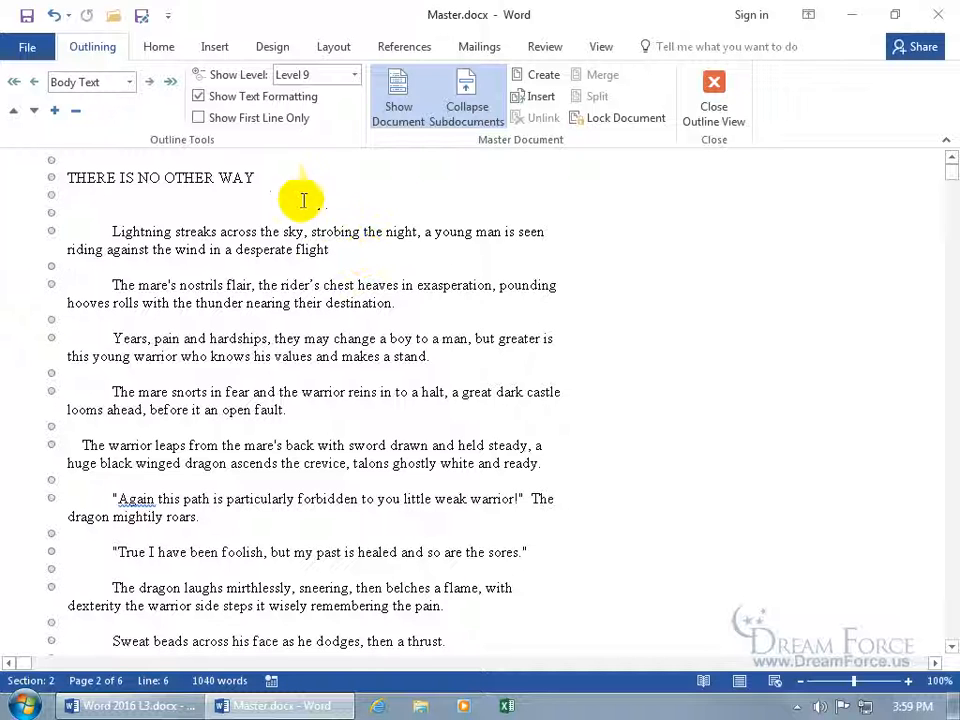
Change the title to 'THERE IS NO OTHER WAYyyy', save, and collapse the subdocuments
left_click(267, 177)
type("yyy")
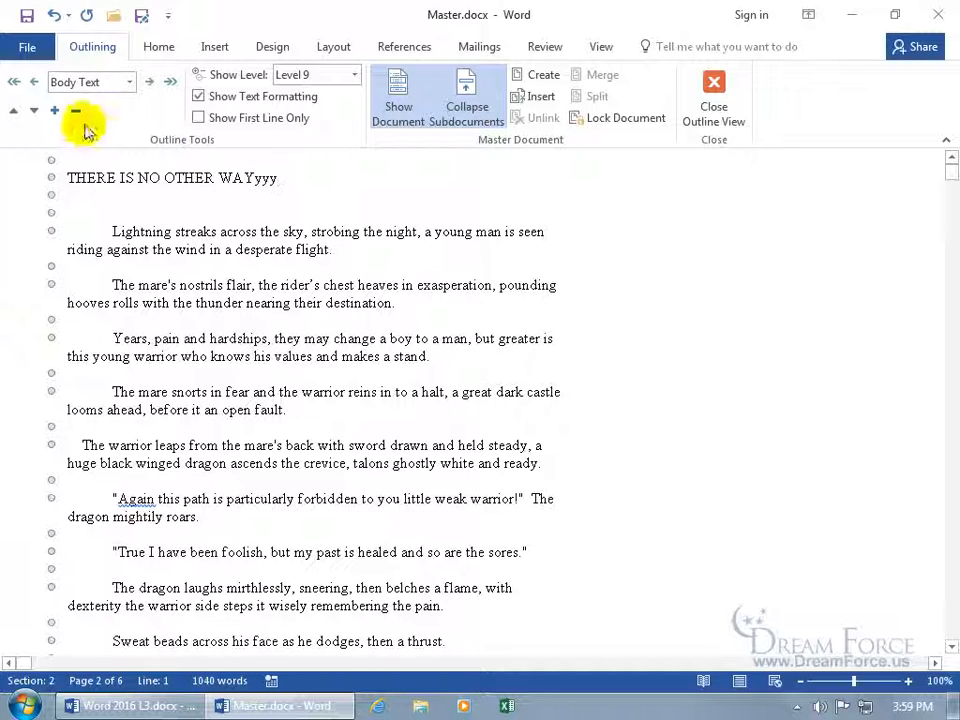
left_click(27, 15)
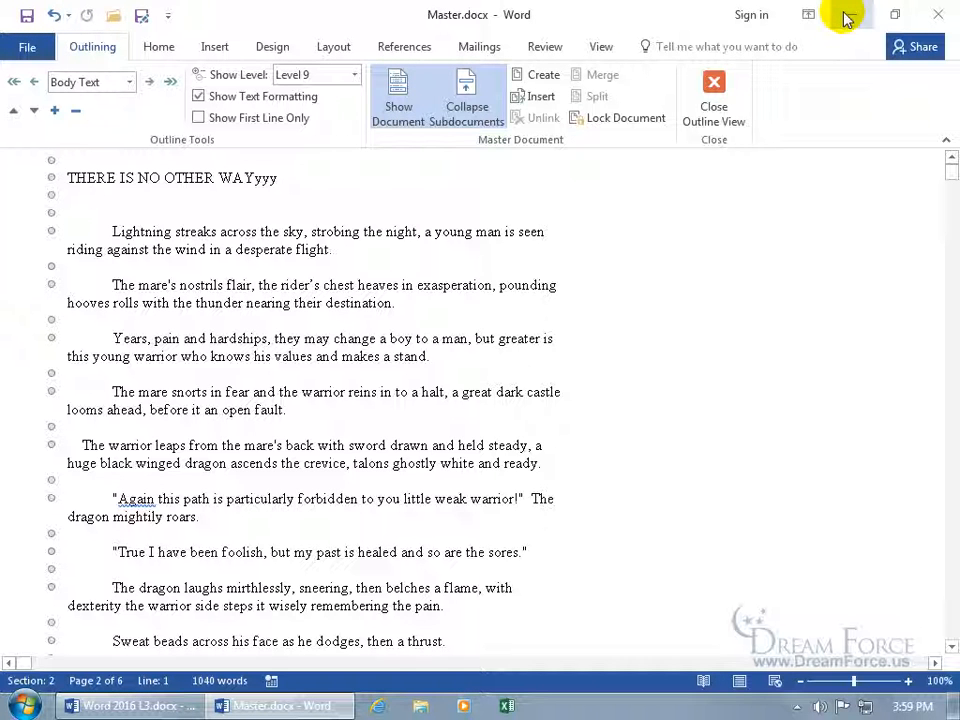
left_click(483, 90)
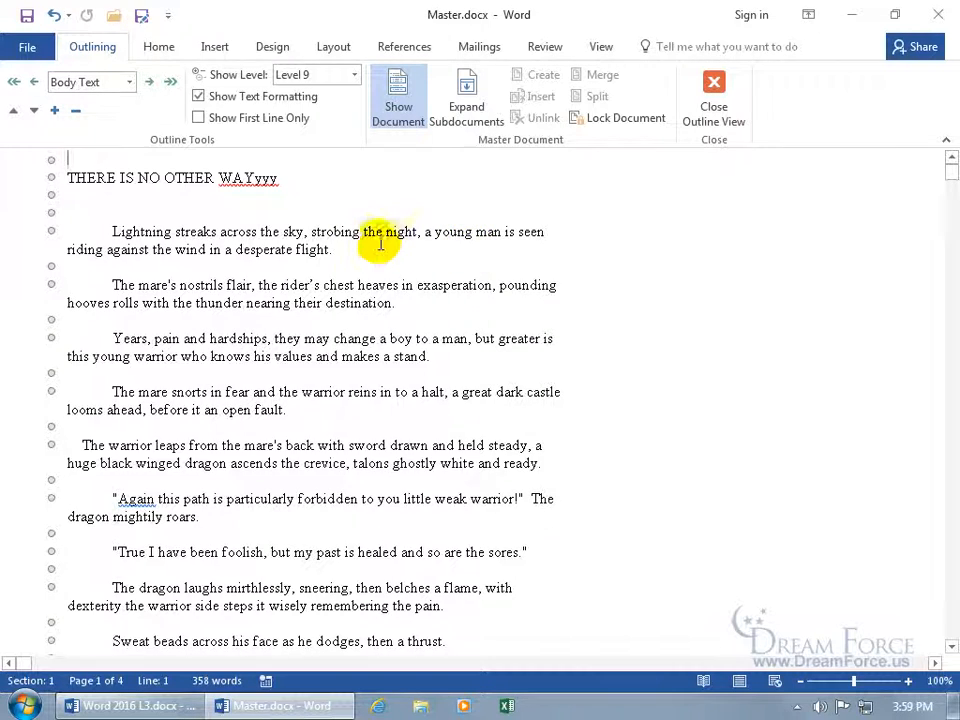
Expand the remaining subdocument in Master.docx and scroll through its text
scroll(382, 249, "down", 15)
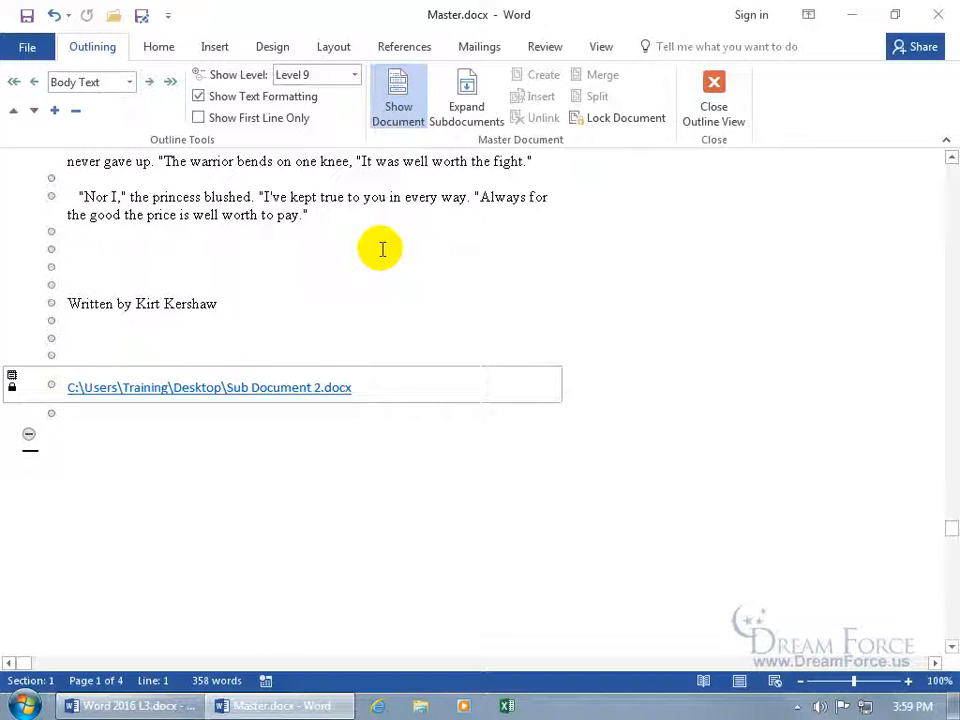
left_click(466, 100)
scroll(452, 375, "down", 8)
scroll(430, 395, "down", 5)
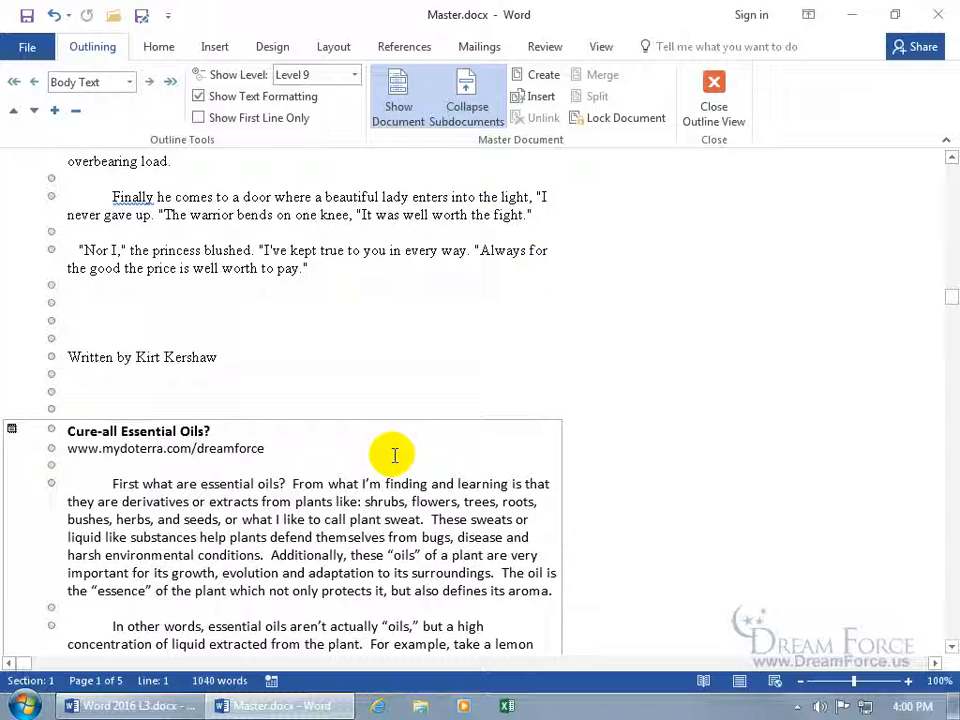
Open Sub Document 1.docx from the desktop to confirm its original title, then return to Master.docx
left_click(851, 15)
left_click(455, 316)
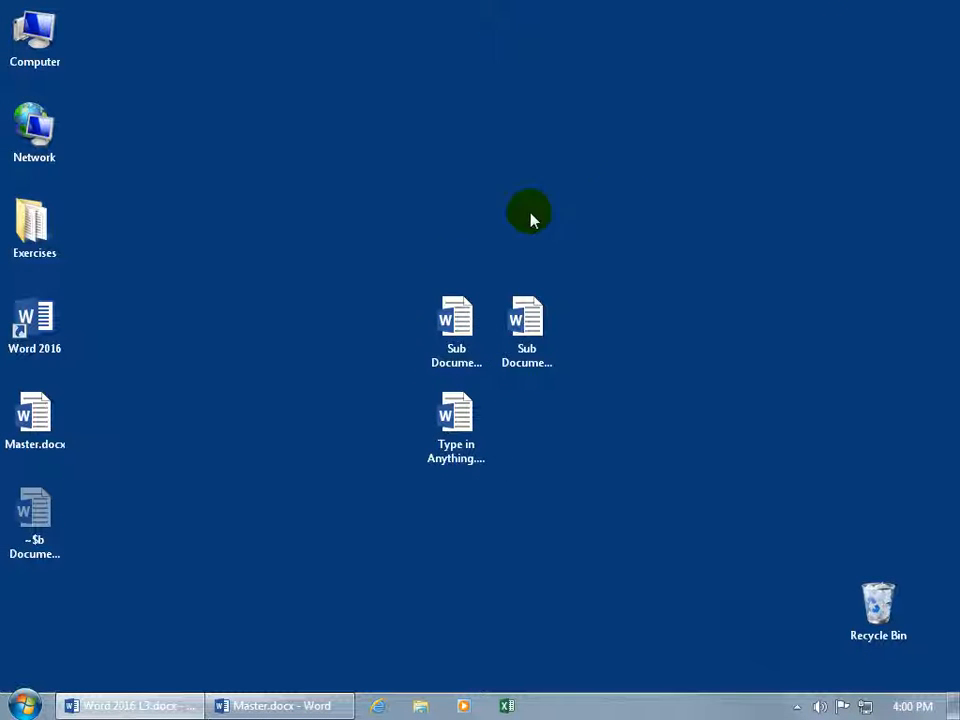
double_click(456, 316)
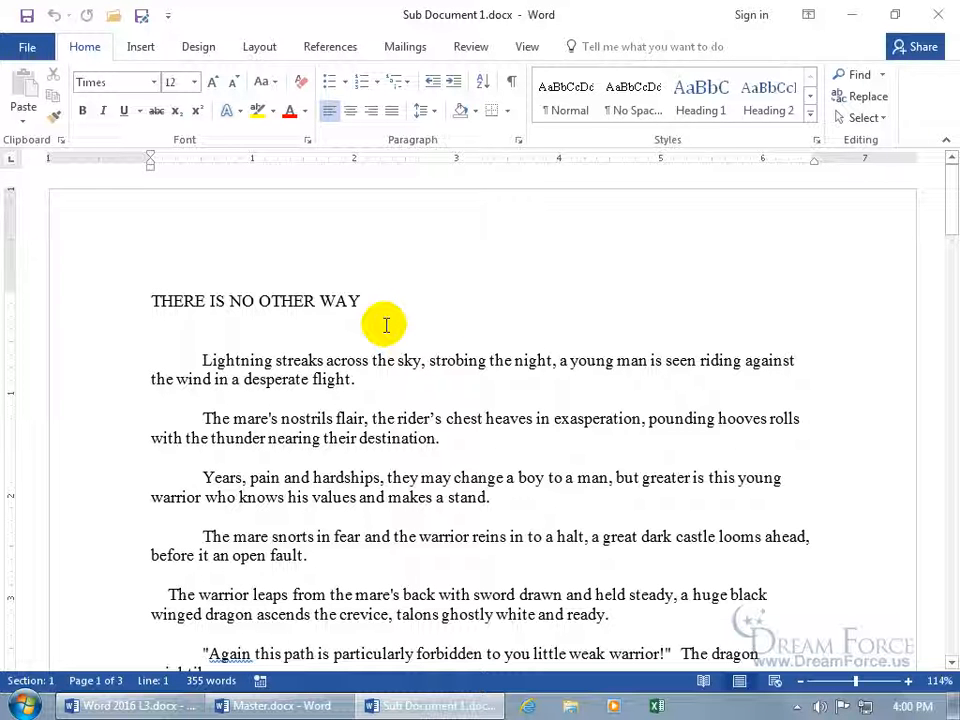
left_click(938, 14)
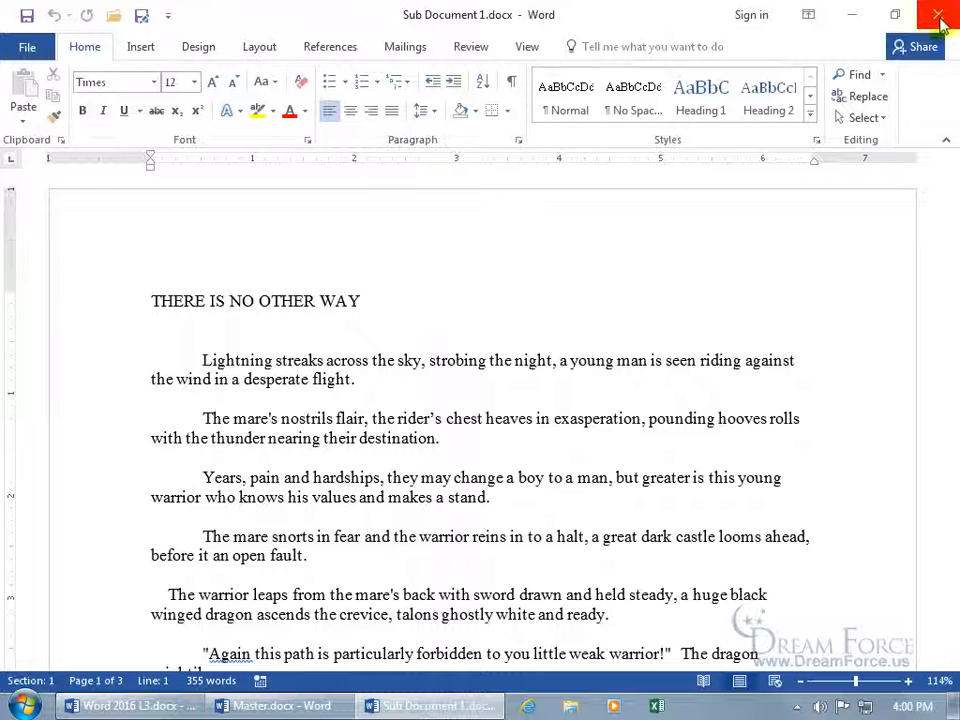
left_click(312, 705)
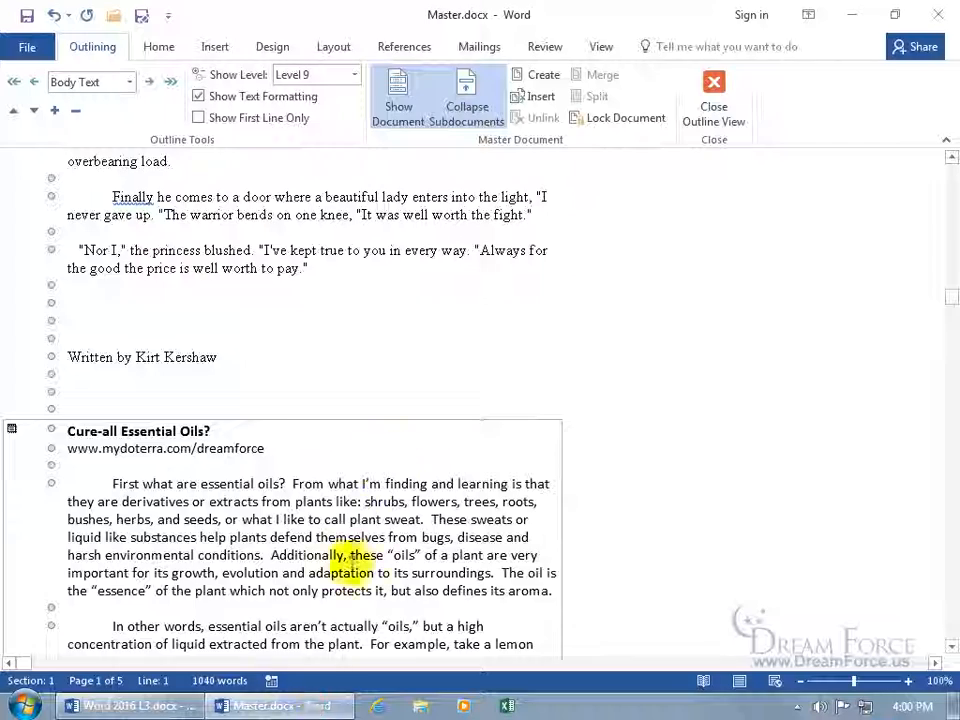
Scroll back to the top of Master.docx
scroll(410, 370, "up", 15)
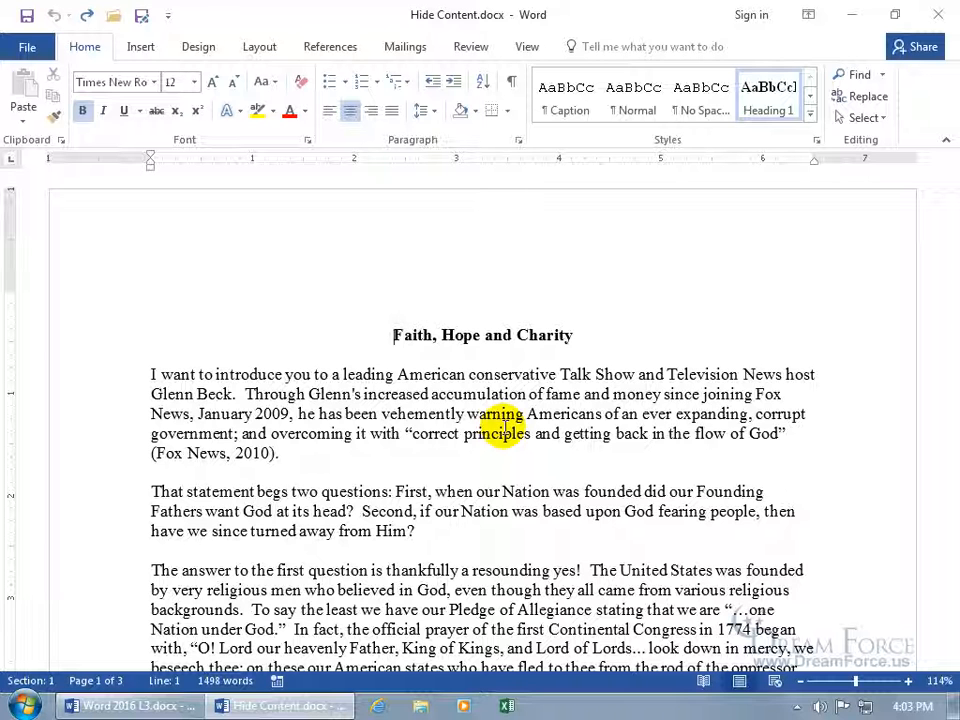
Hide the essay's opening paragraph using the Hidden option in the Font dialog
left_click_drag(120, 380, 116, 456)
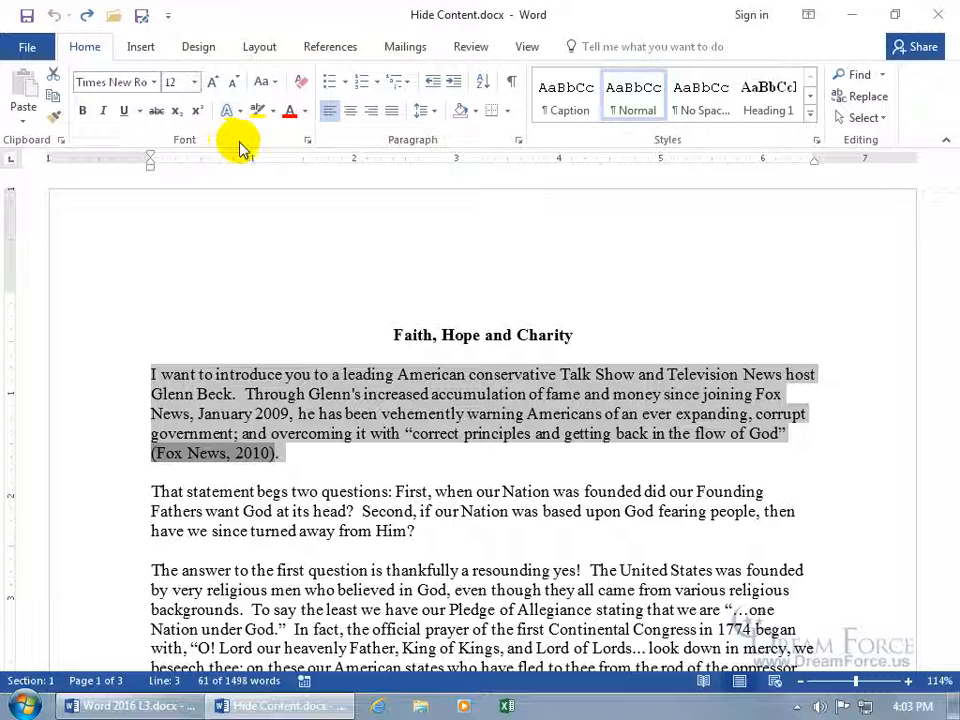
left_click(307, 144)
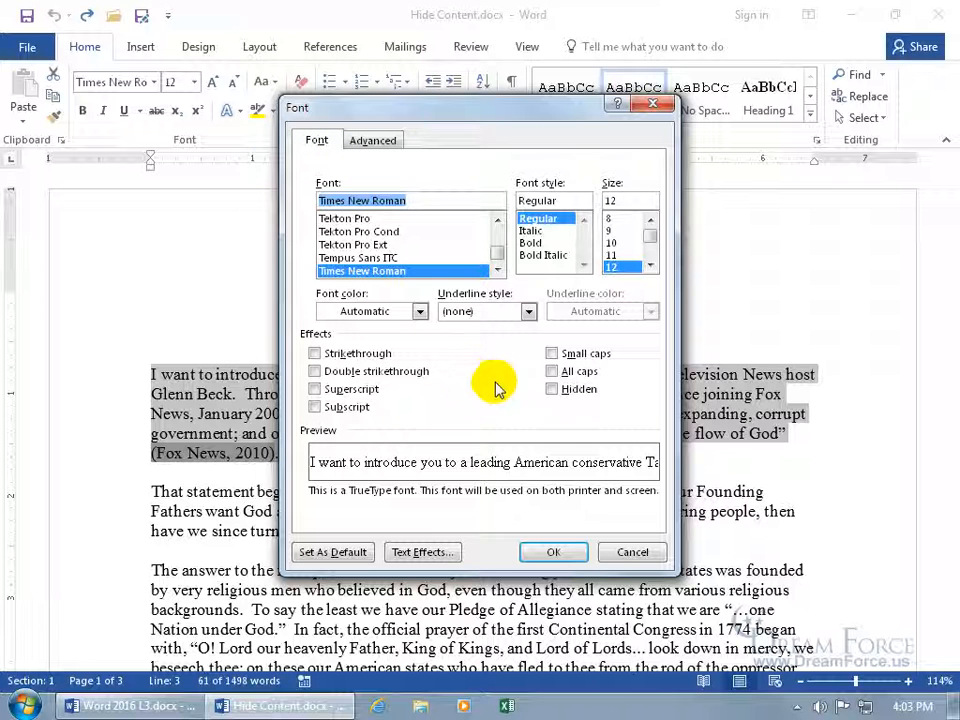
left_click(556, 395)
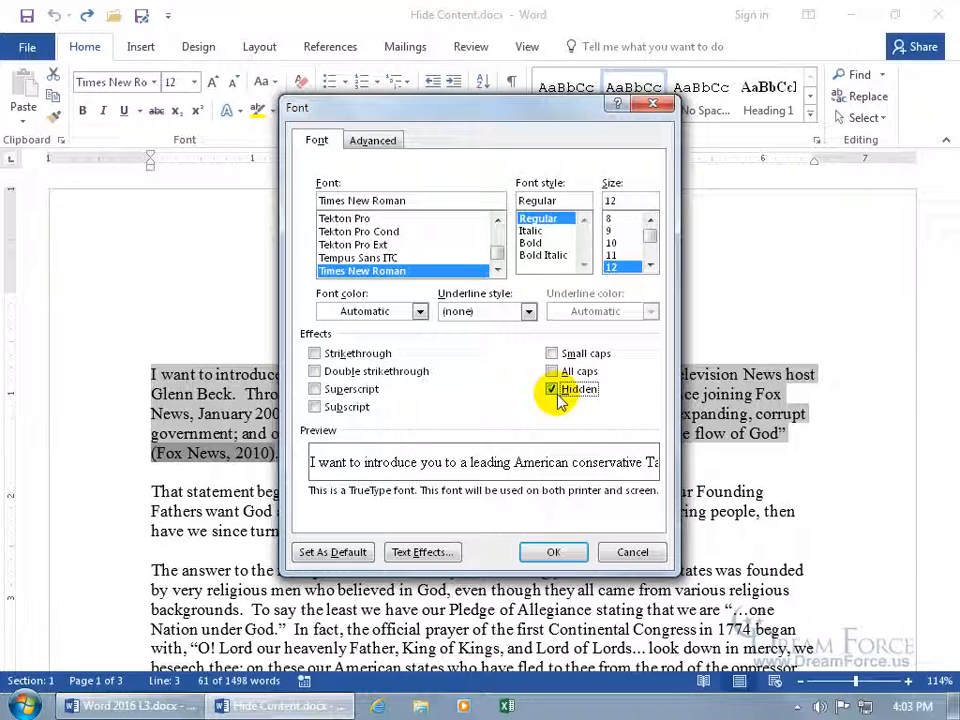
left_click(553, 552)
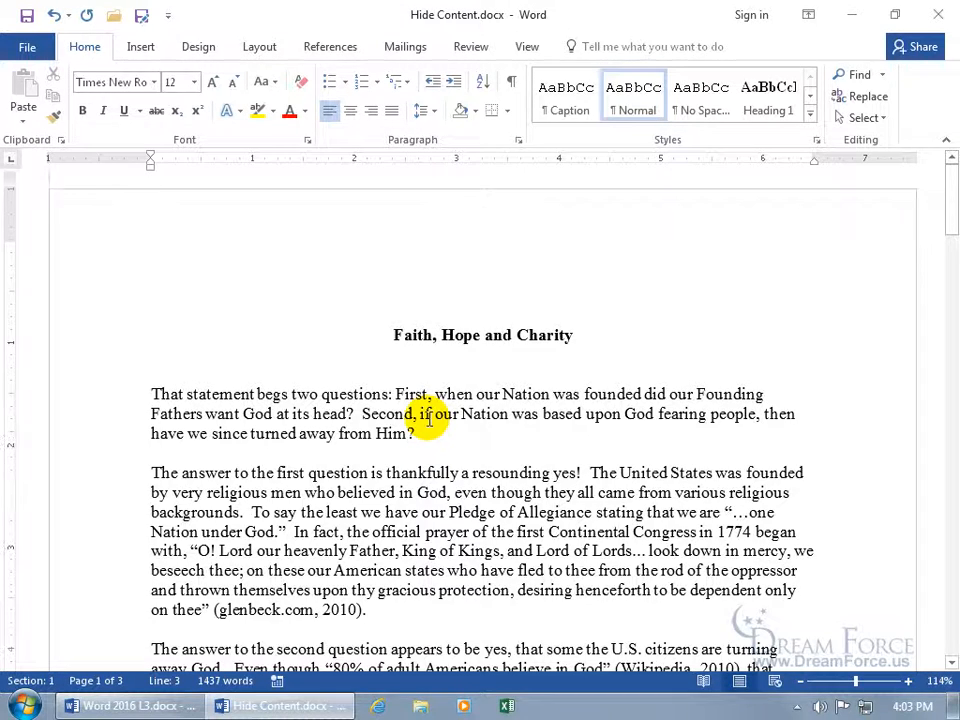
Hide the paragraph answering the first question with Ctrl+Shift+H
scroll(300, 420, "down", 1)
left_click_drag(90, 411, 90, 549)
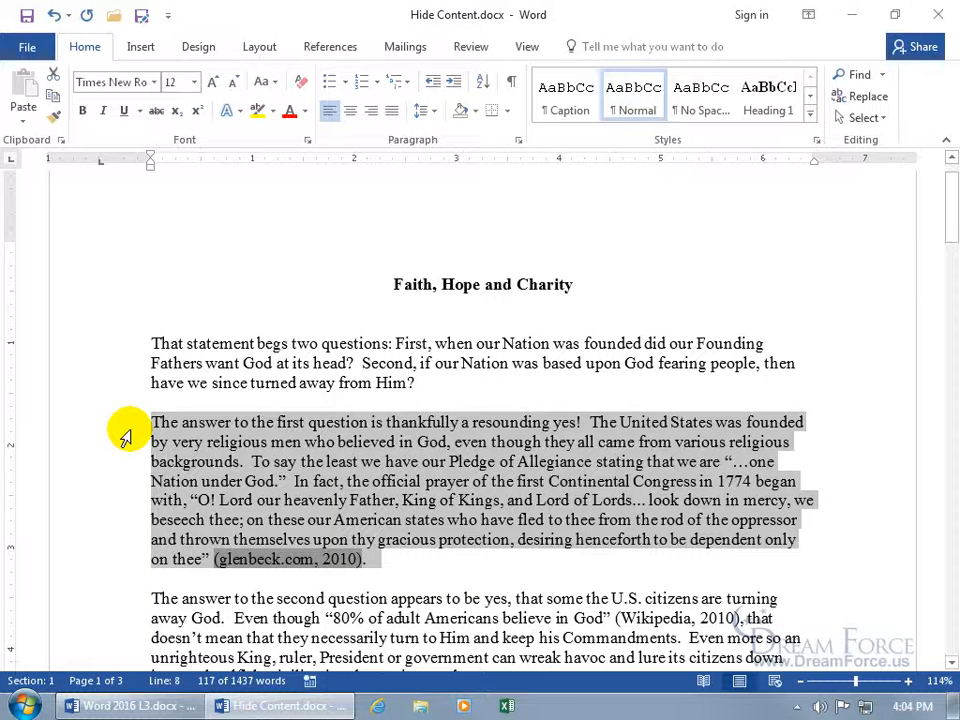
key("ctrl+shift+h")
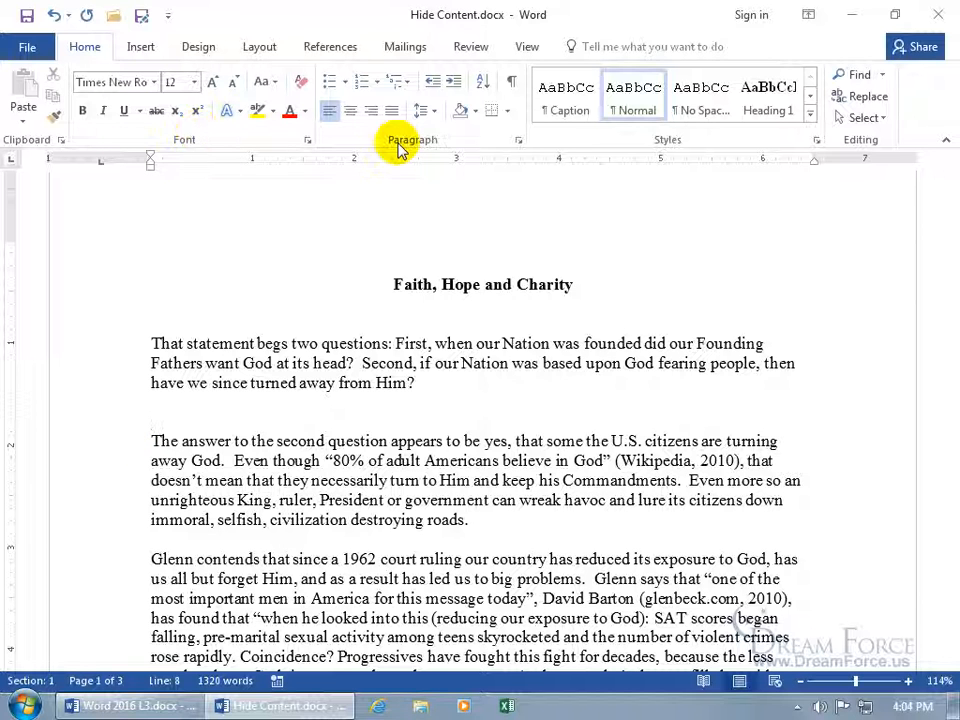
left_click(510, 82)
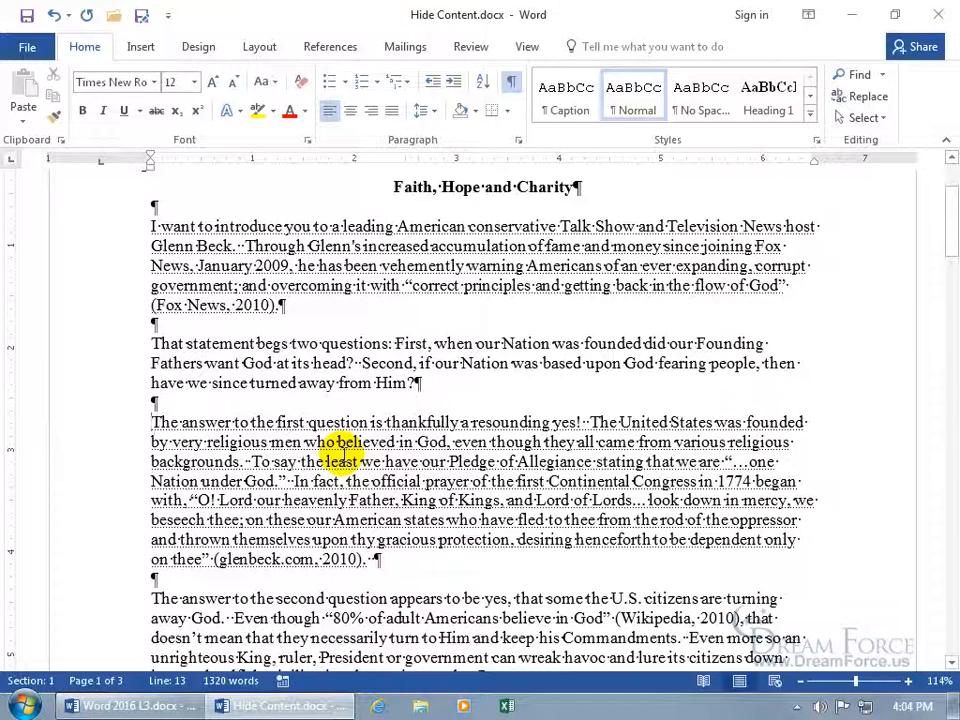
left_click(509, 86)
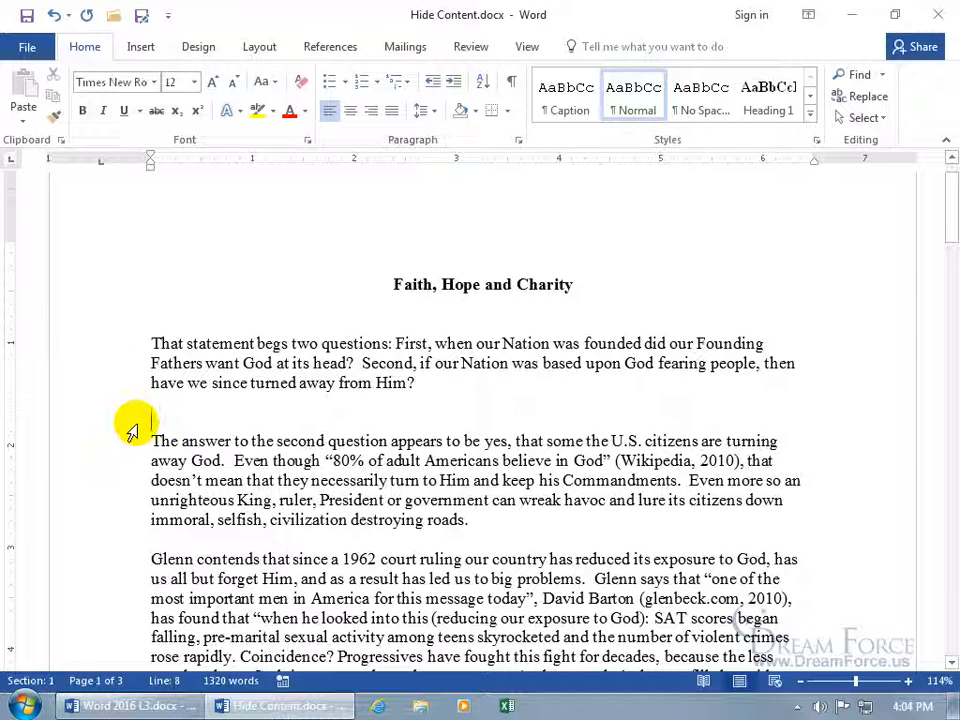
Leave the passage from 'have we since turned away from Him?' in normal case with Hidden cleared
left_click_drag(129, 386, 142, 445)
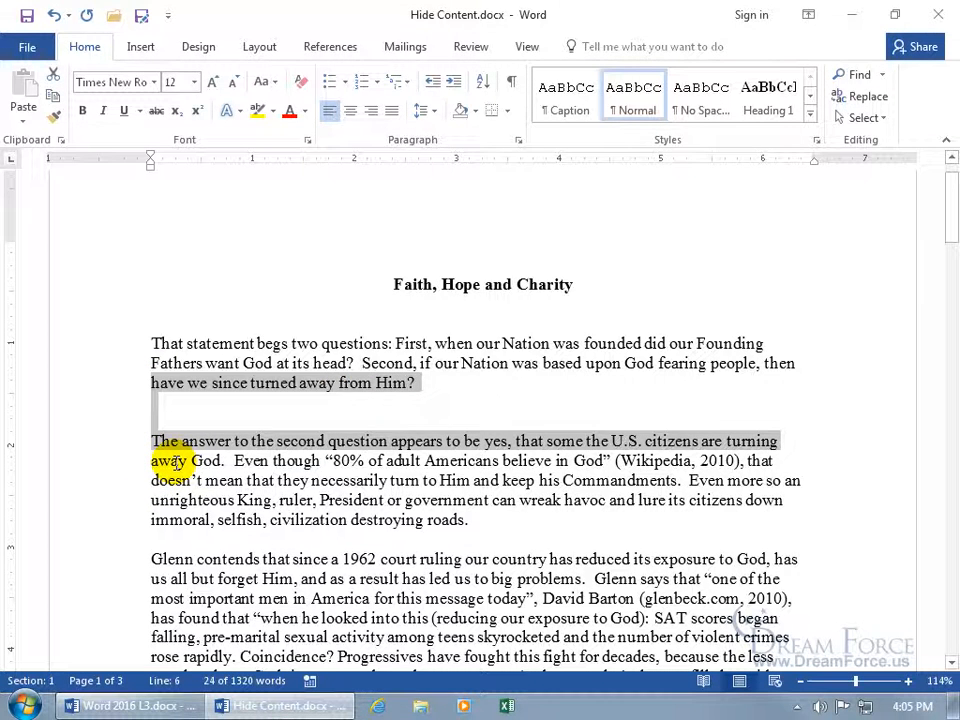
key("ctrl+d")
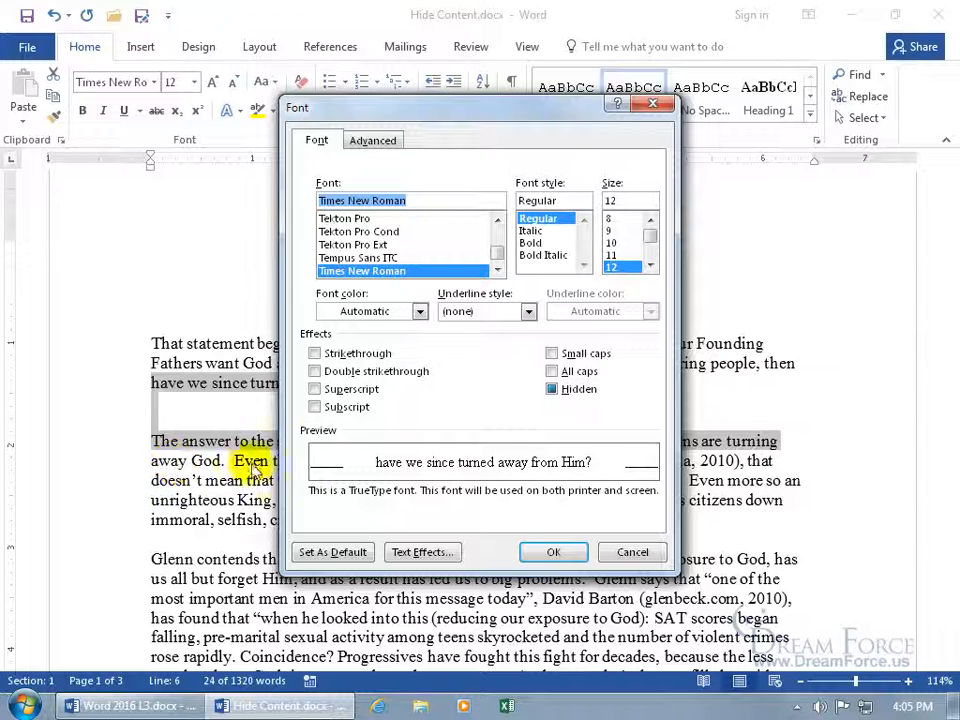
left_click(553, 372)
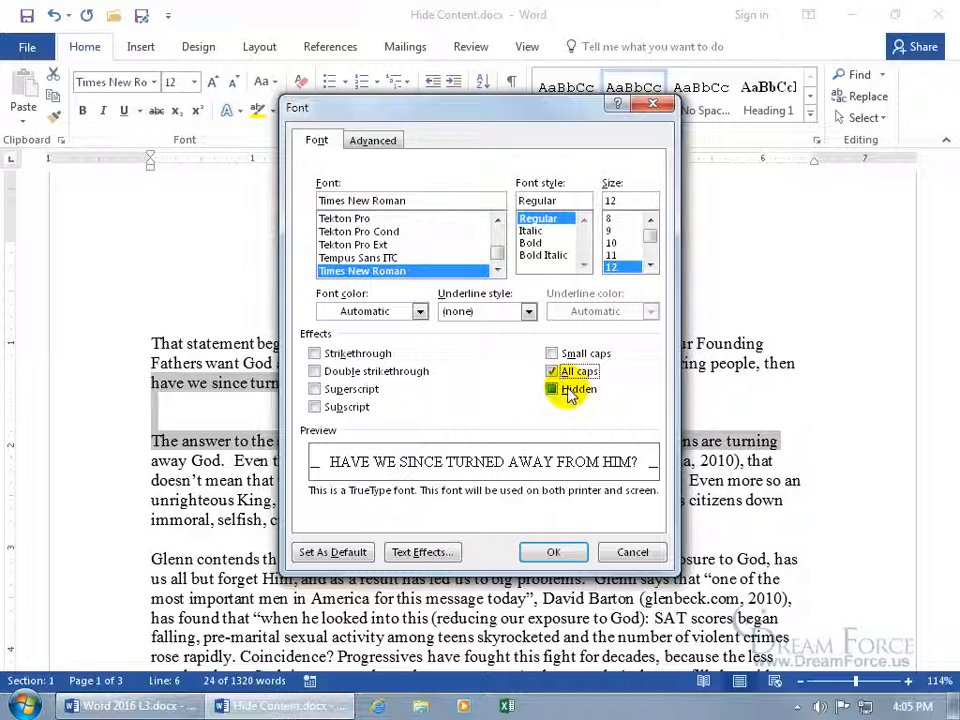
left_click(553, 372)
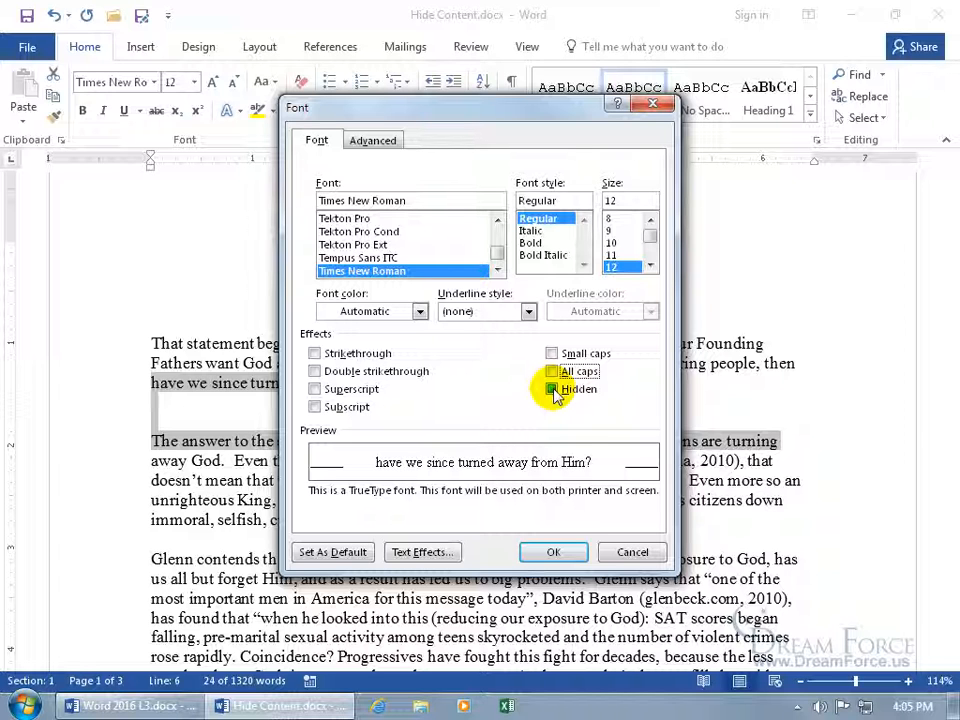
left_click(555, 392)
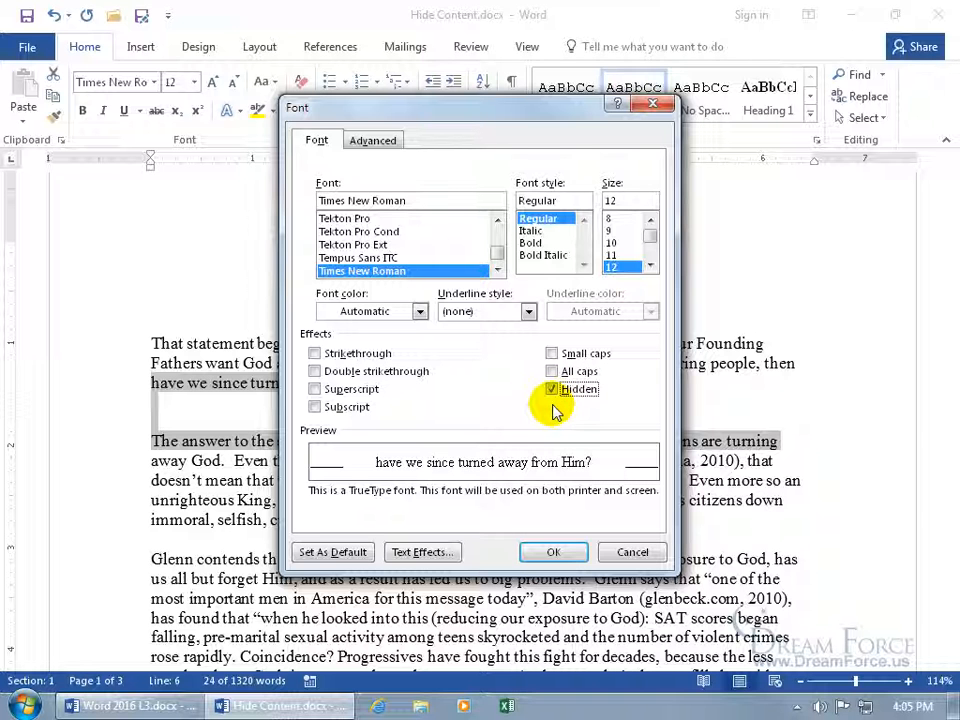
left_click(553, 392)
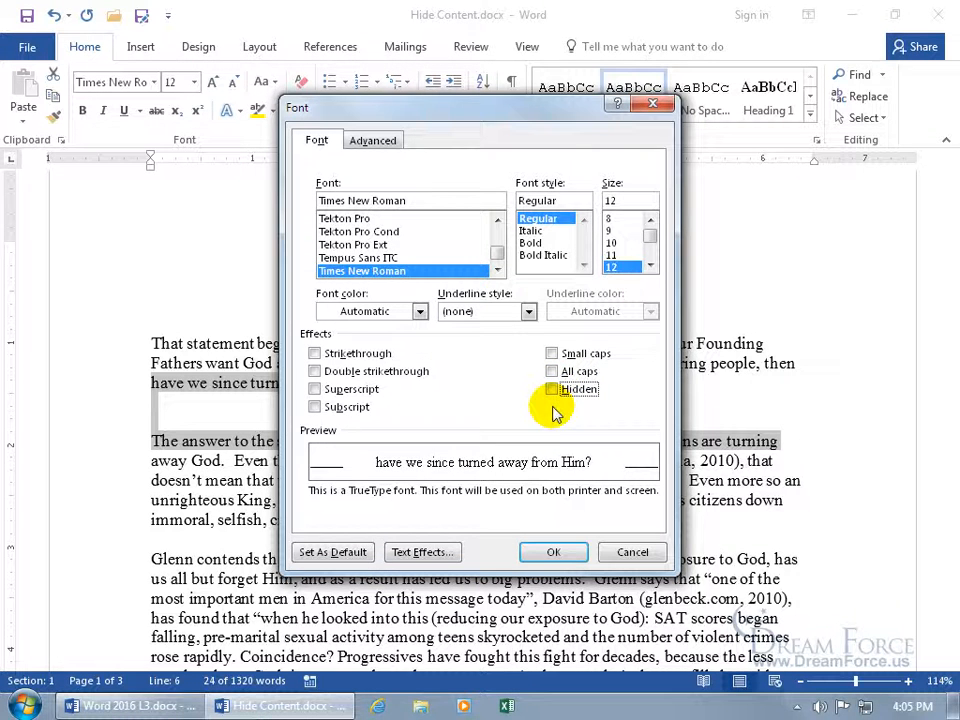
left_click(553, 551)
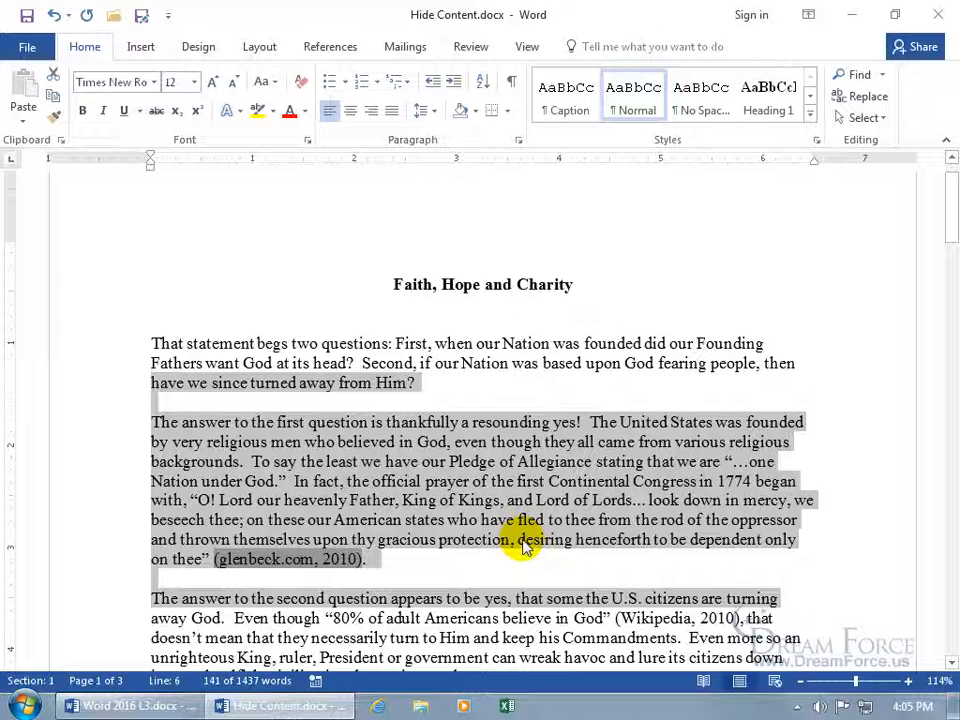
left_click(510, 88)
double_click(115, 222)
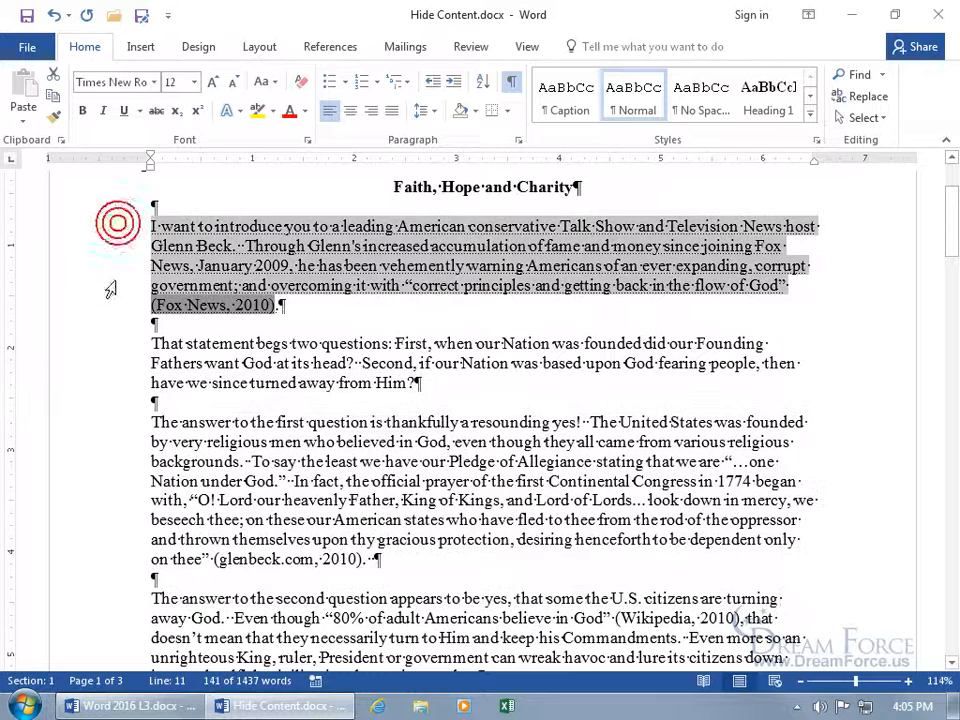
left_click_drag(111, 285, 111, 300)
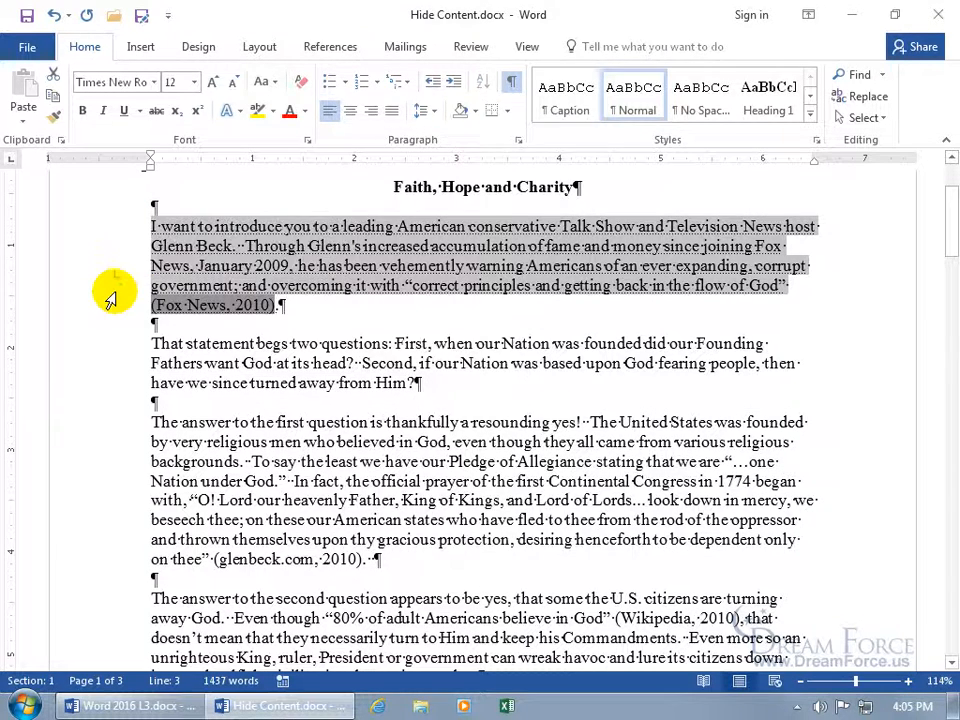
key("ctrl+d")
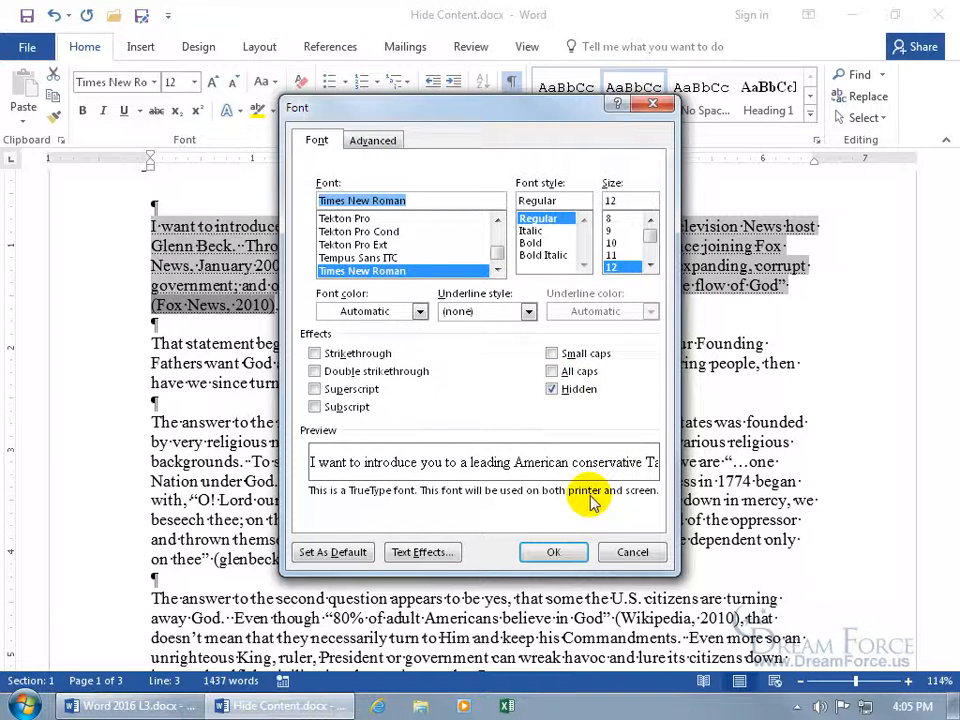
left_click(626, 552)
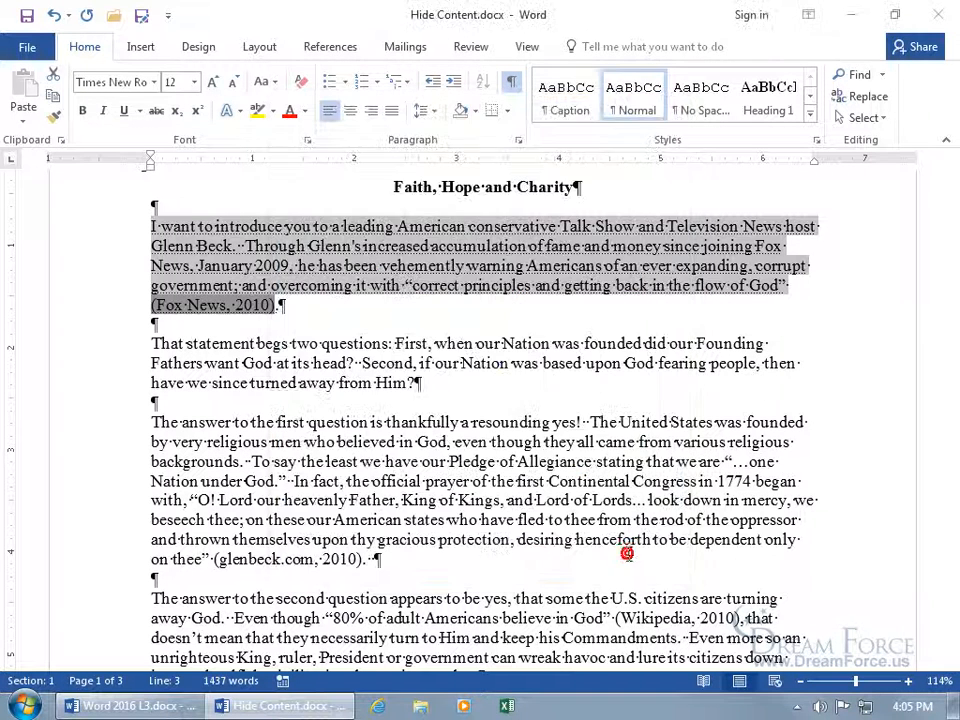
left_click(511, 81)
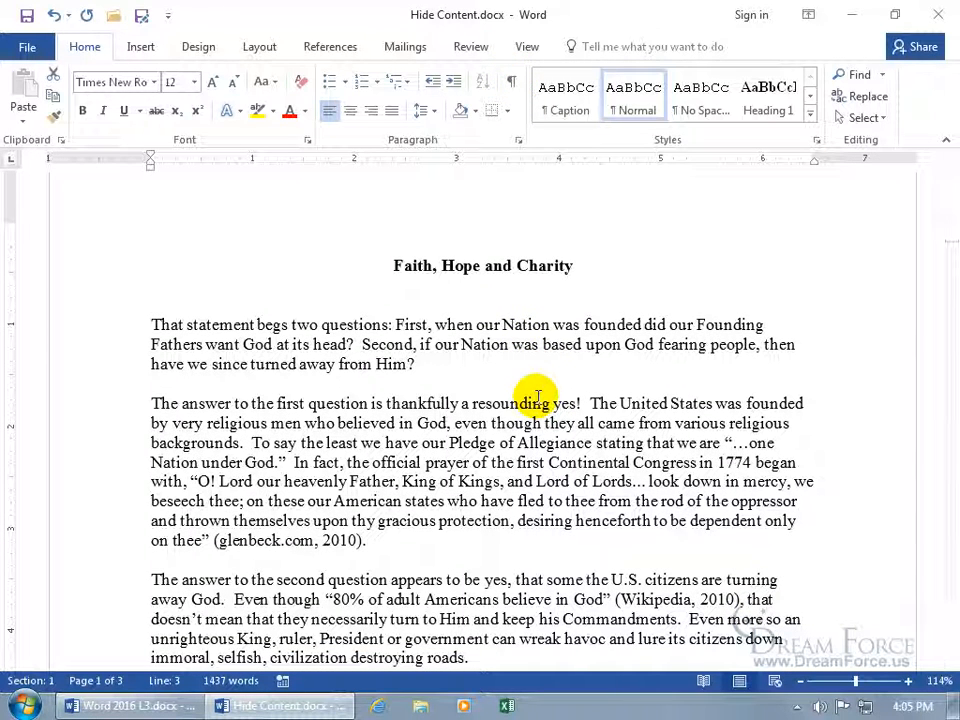
Select the whole essay and clear Hidden formatting in the Font dialog so all text shows
key("ctrl+a")
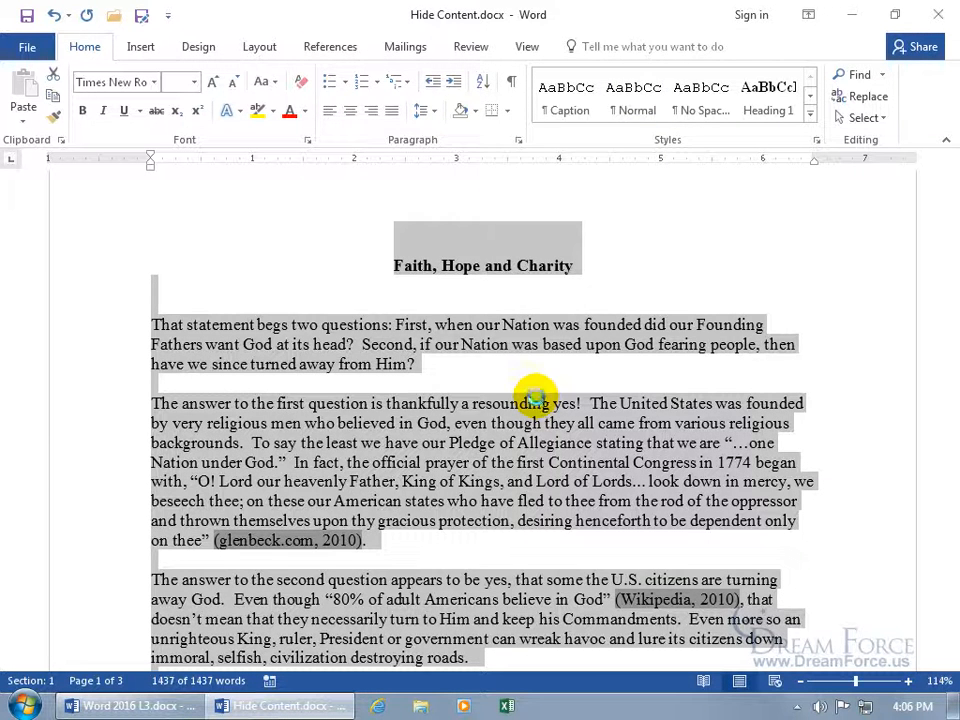
key("ctrl+d")
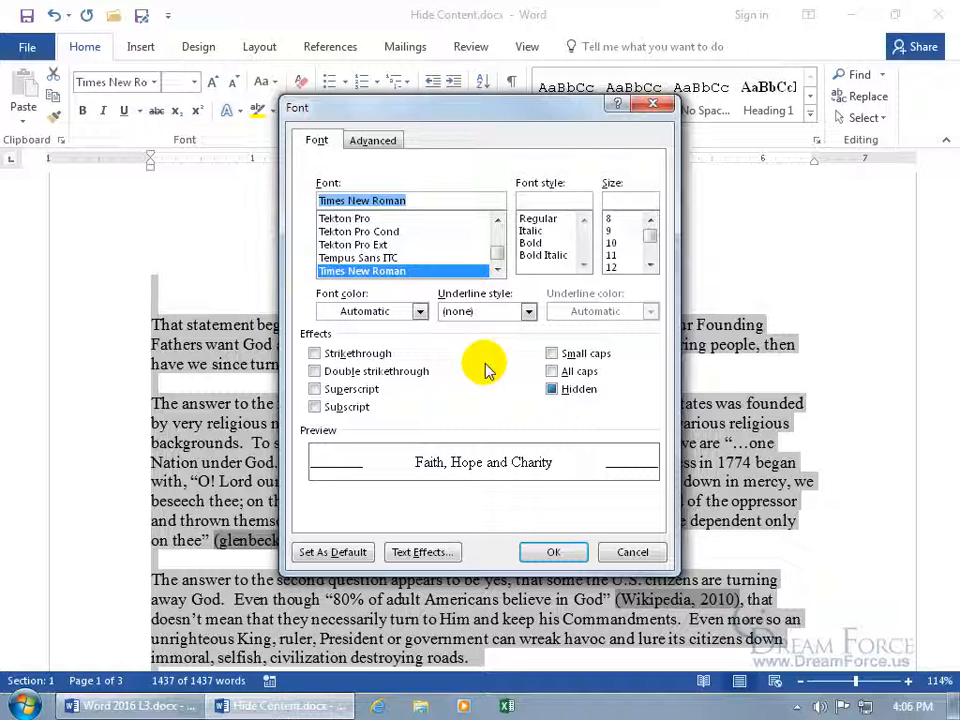
left_click(553, 393)
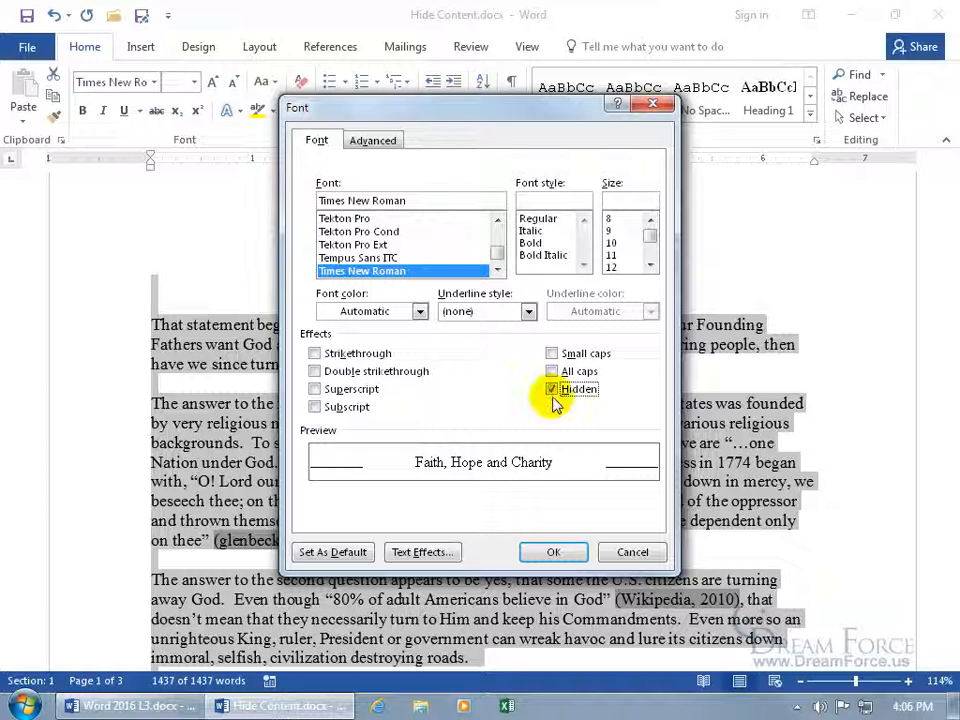
left_click(554, 398)
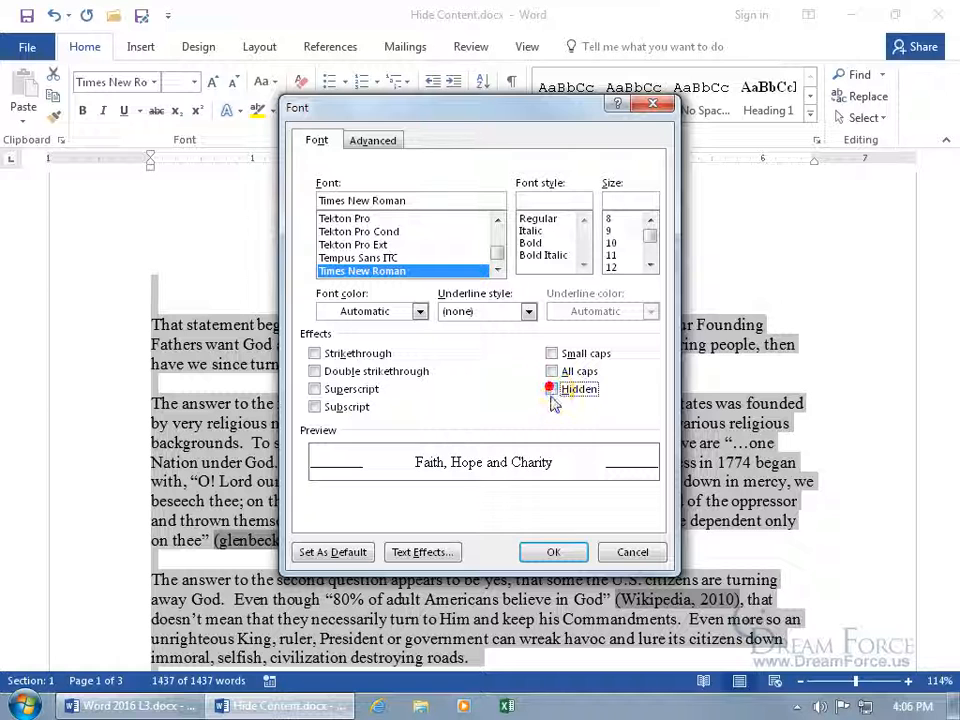
left_click(553, 552)
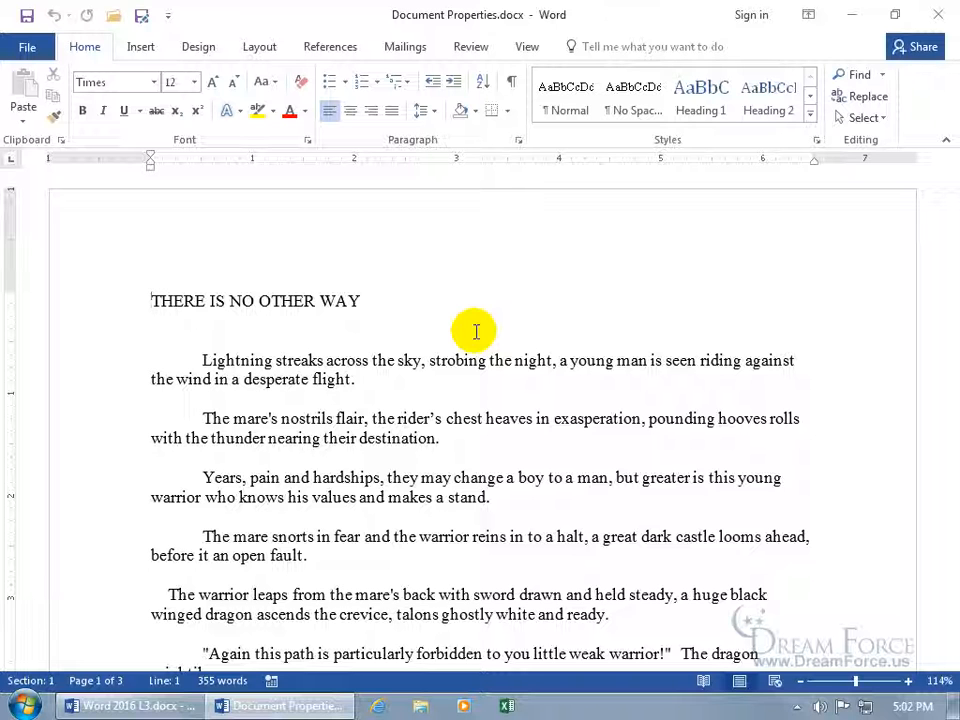
Set the document's title property to 'My Spiffy Poem' on the Info page
left_click(27, 49)
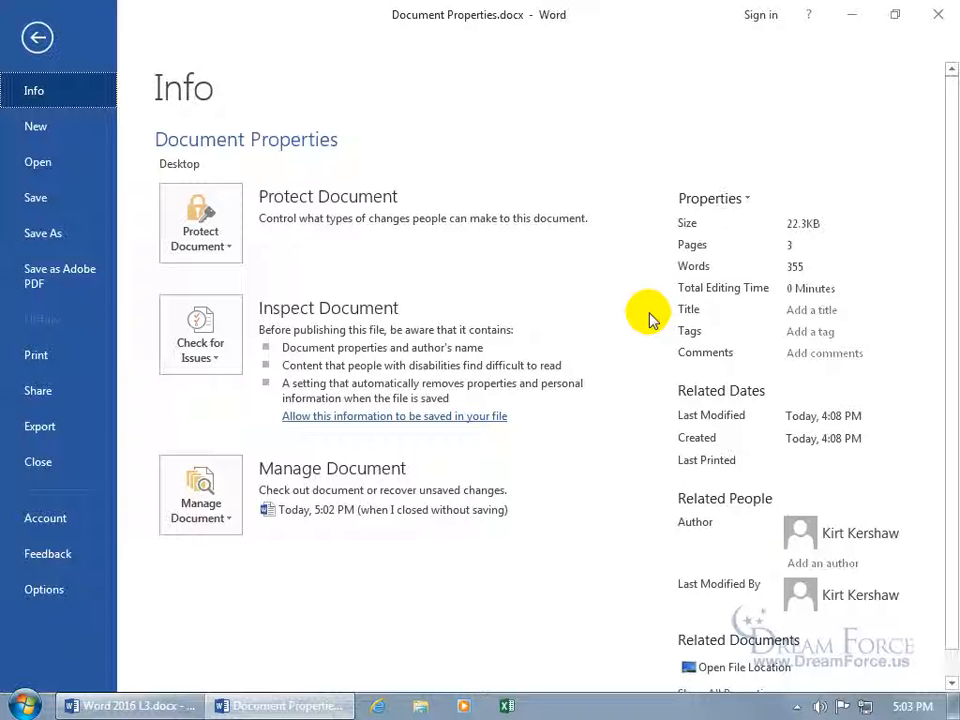
left_click(793, 311)
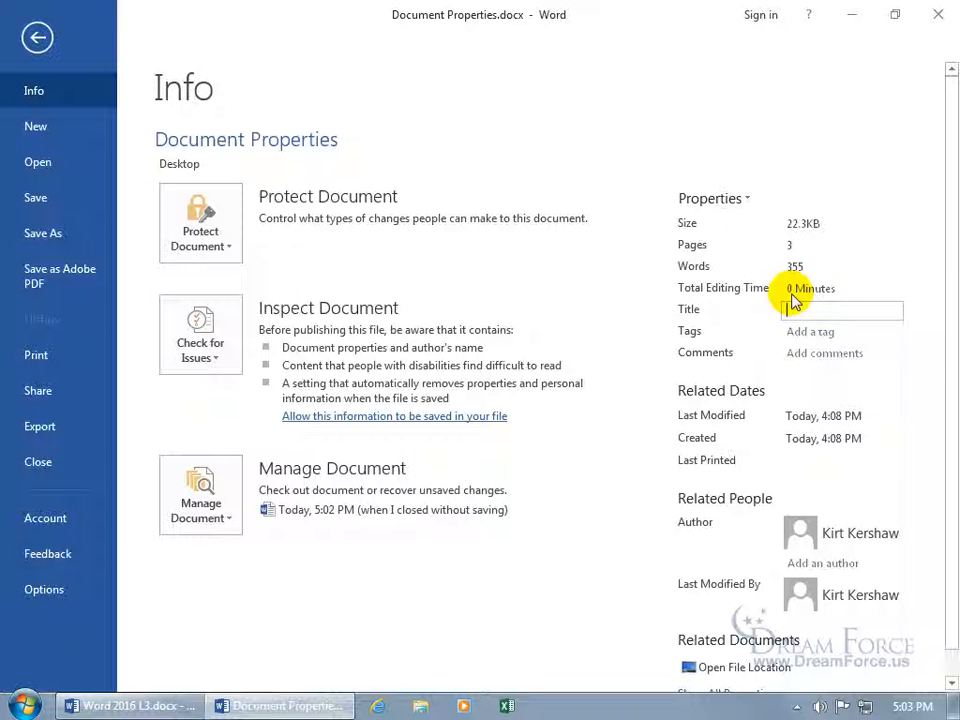
type("My Smith's Poem")
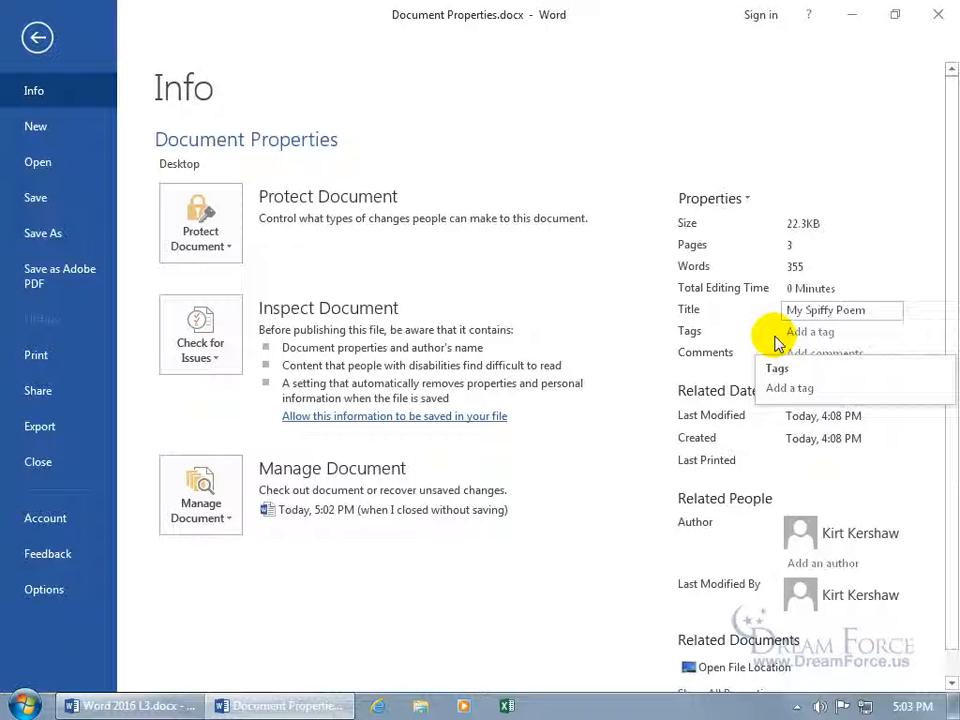
Add the tags spooky, zoinks and gnarly to the document properties
left_click(797, 330)
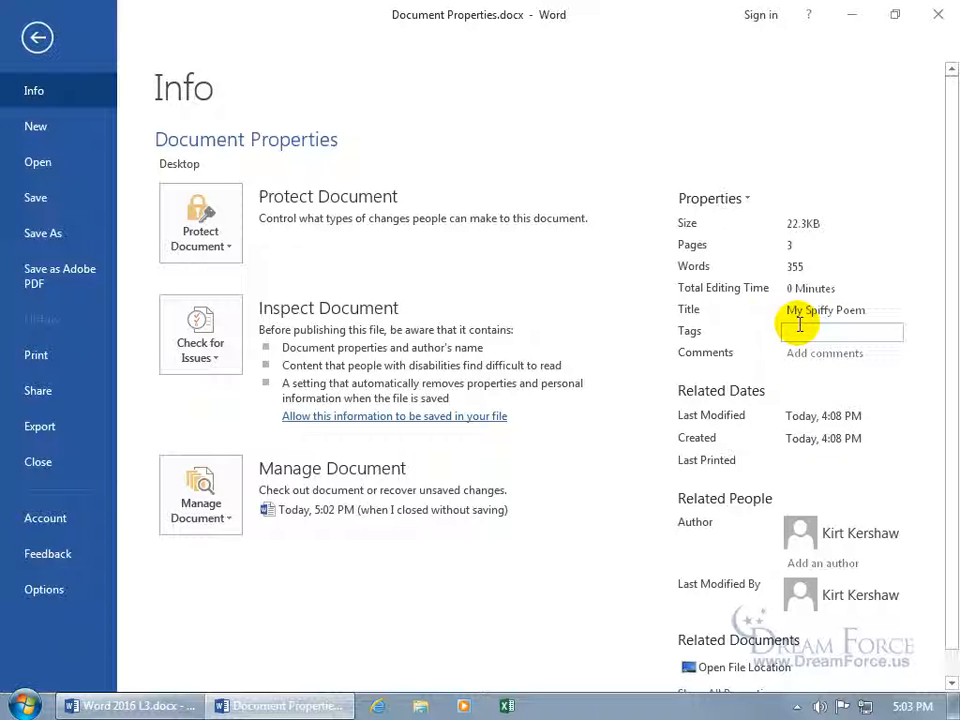
type("spooky")
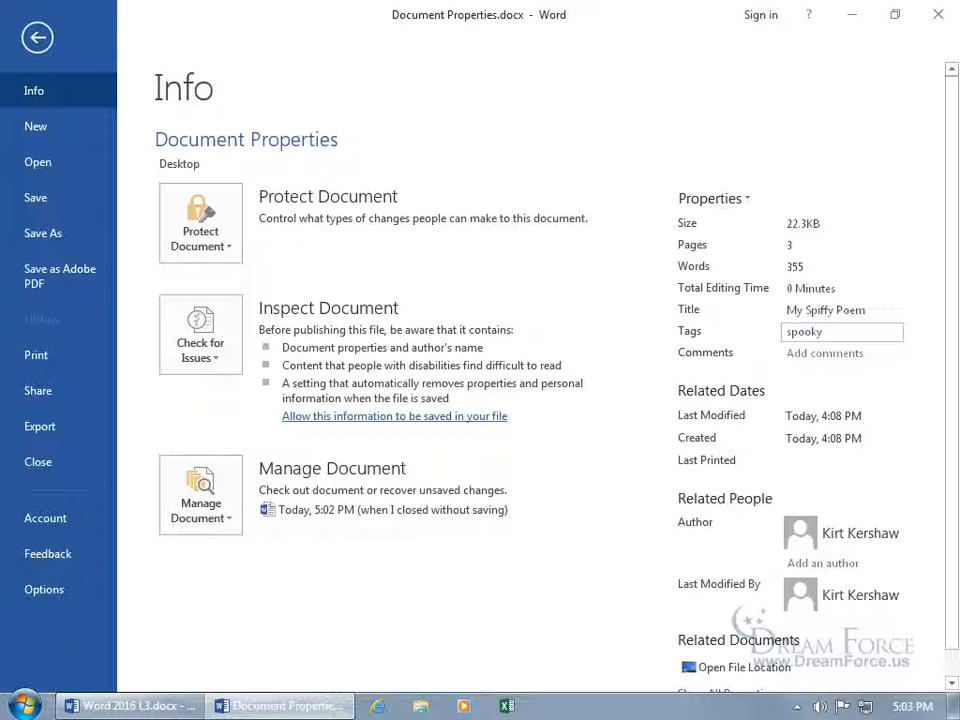
type(",zoinks,gnarly")
left_click(782, 336)
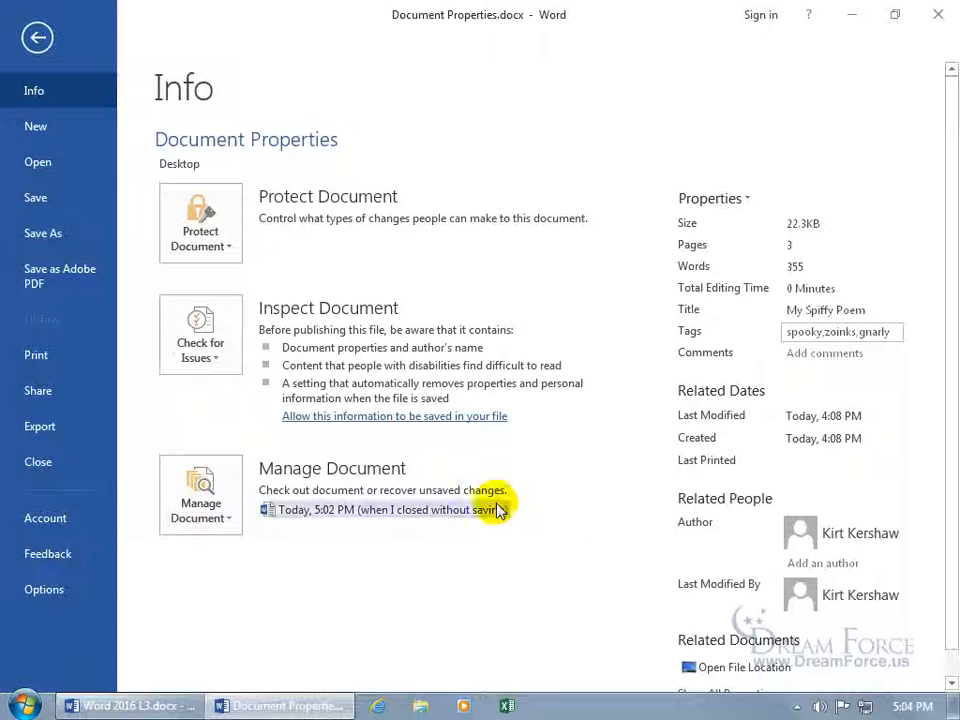
Look at Word Options and the existing author's actions, closing both without changes
left_click(50, 590)
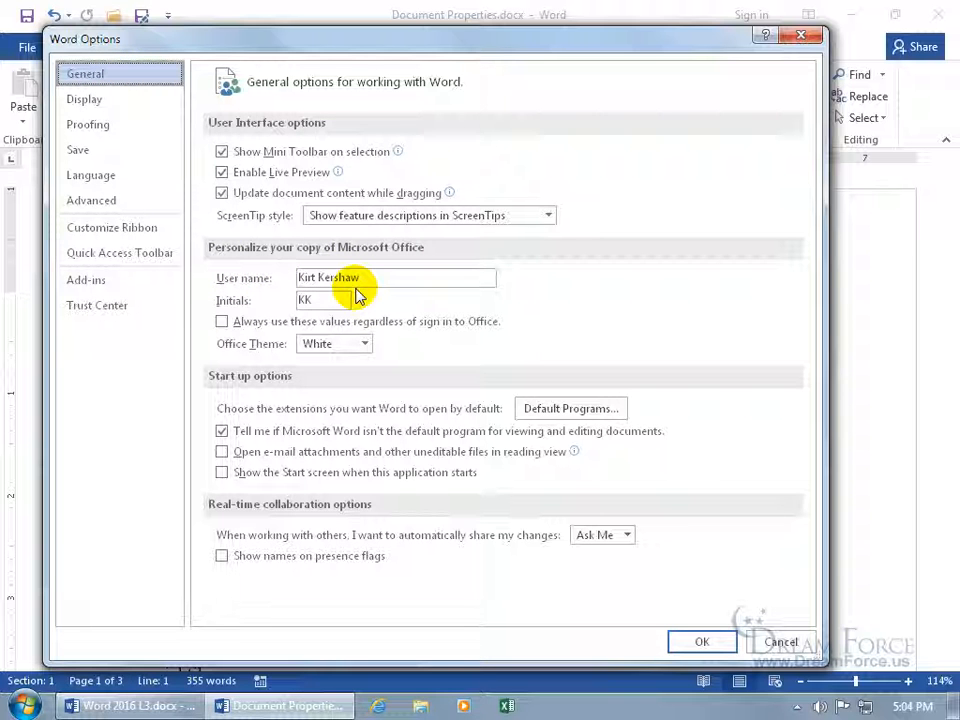
left_click(765, 640)
left_click(30, 47)
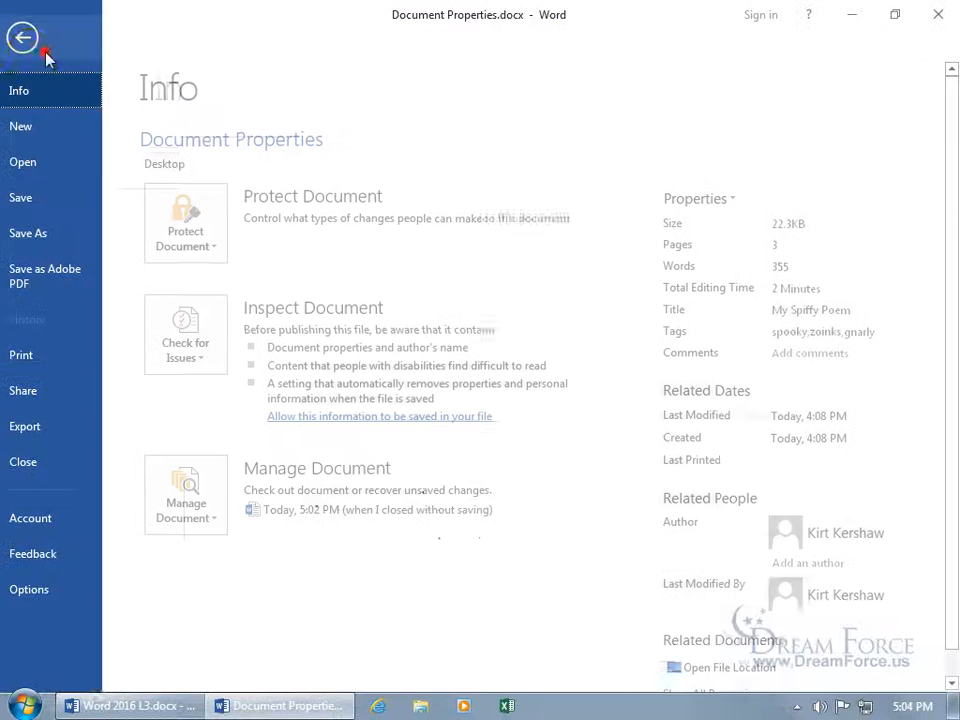
right_click(800, 543)
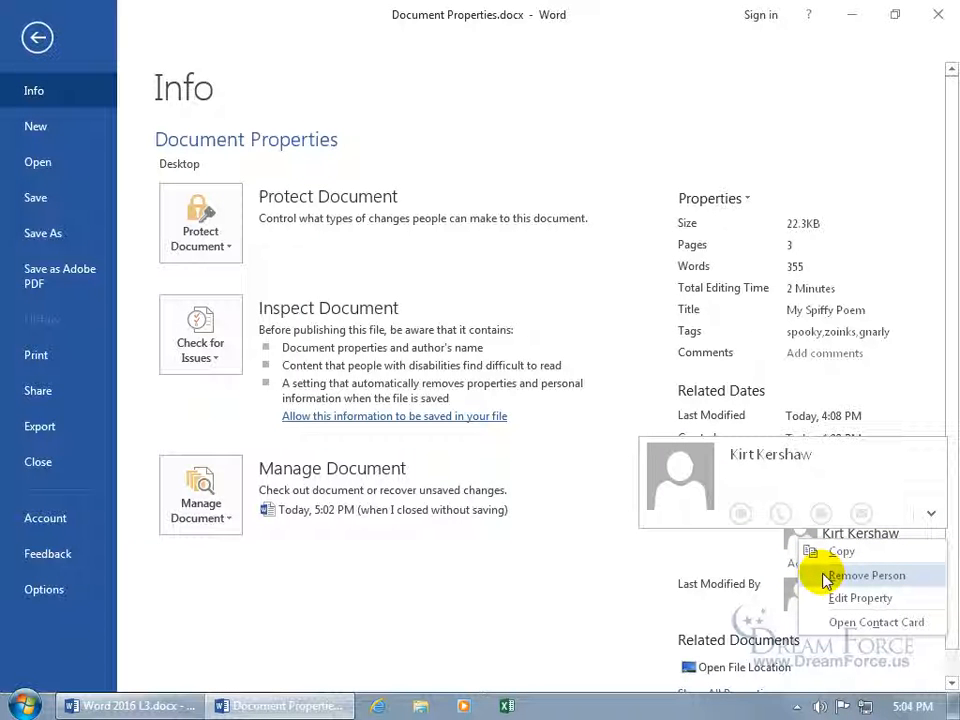
left_click(728, 562)
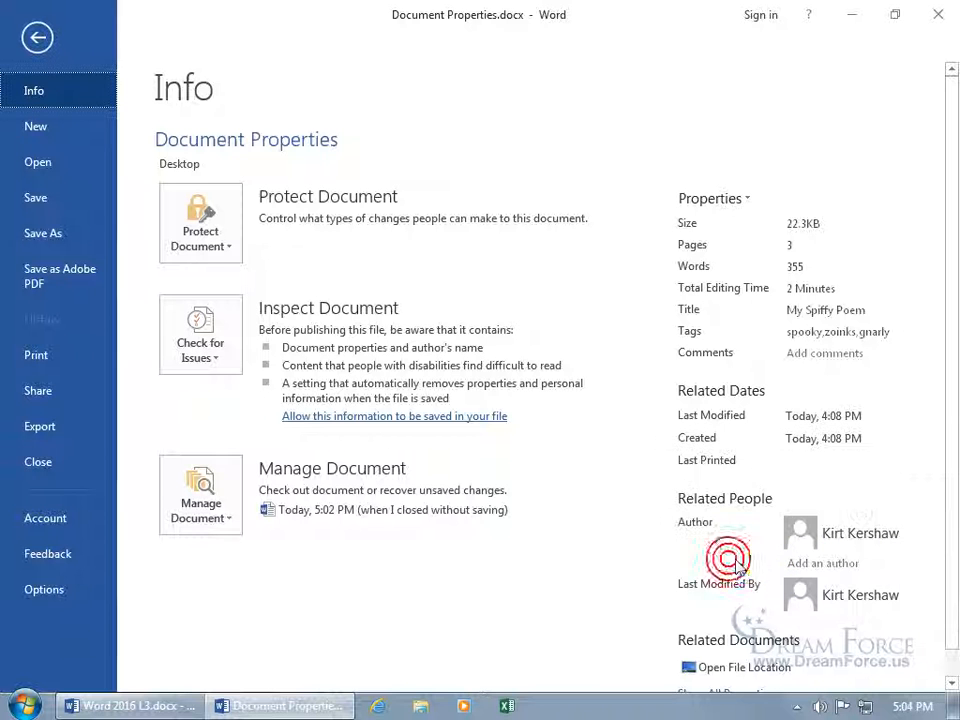
Add a second author's name to the document's Author property
left_click(808, 564)
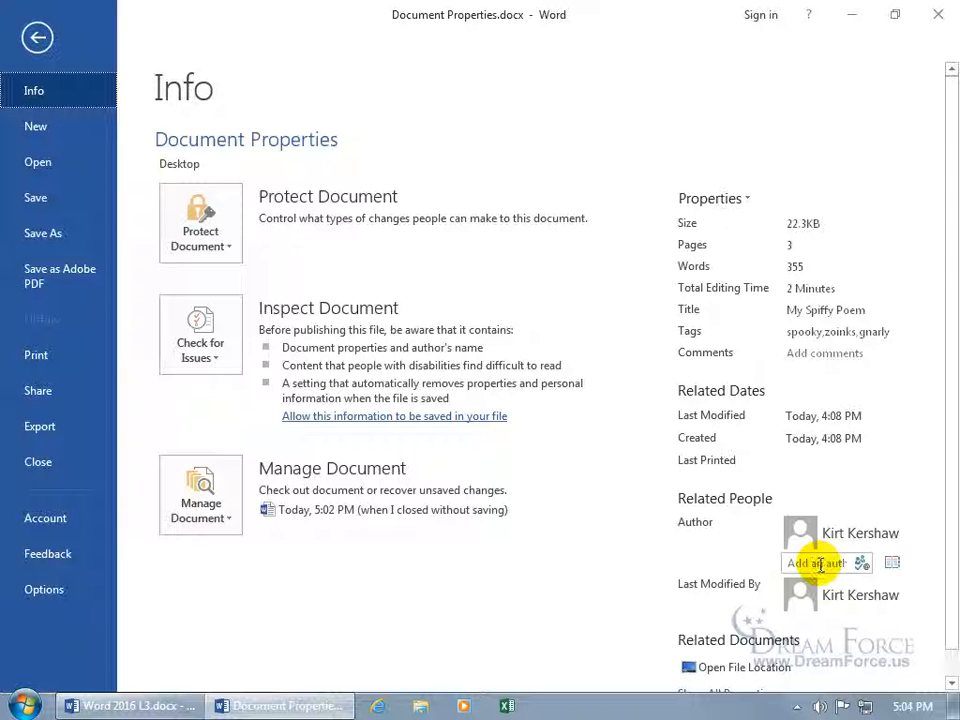
left_click(818, 563)
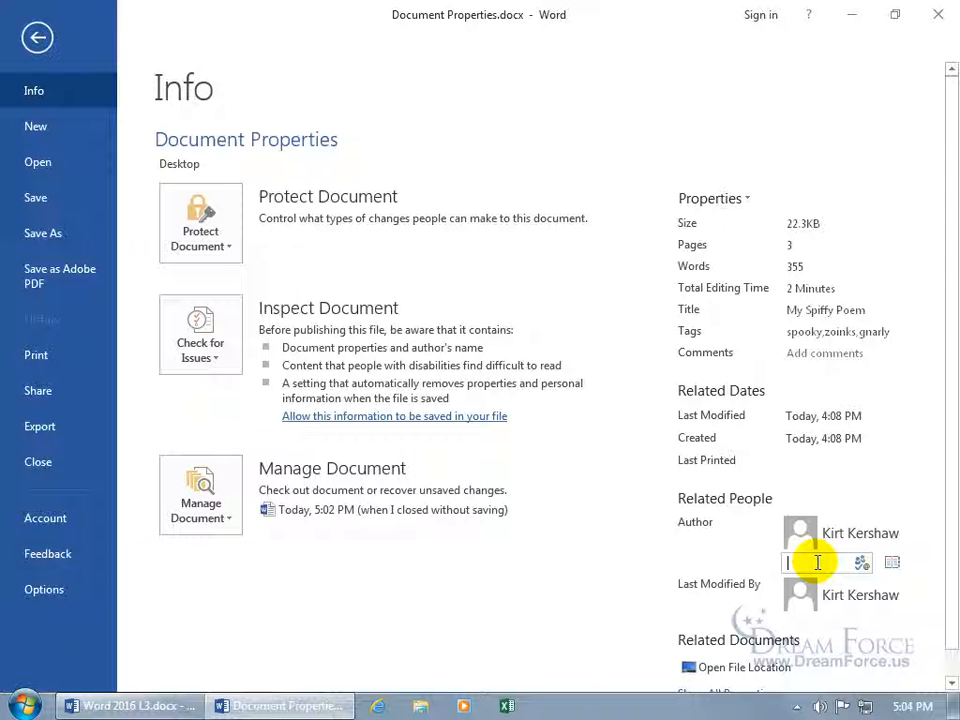
type("Slarty Bart")
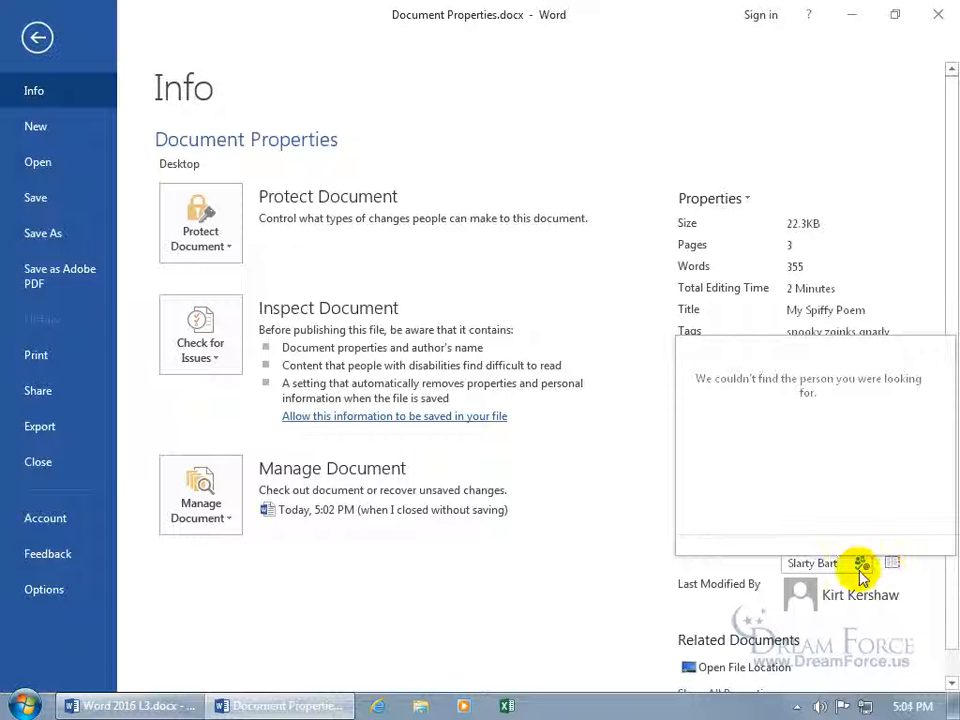
left_click(614, 567)
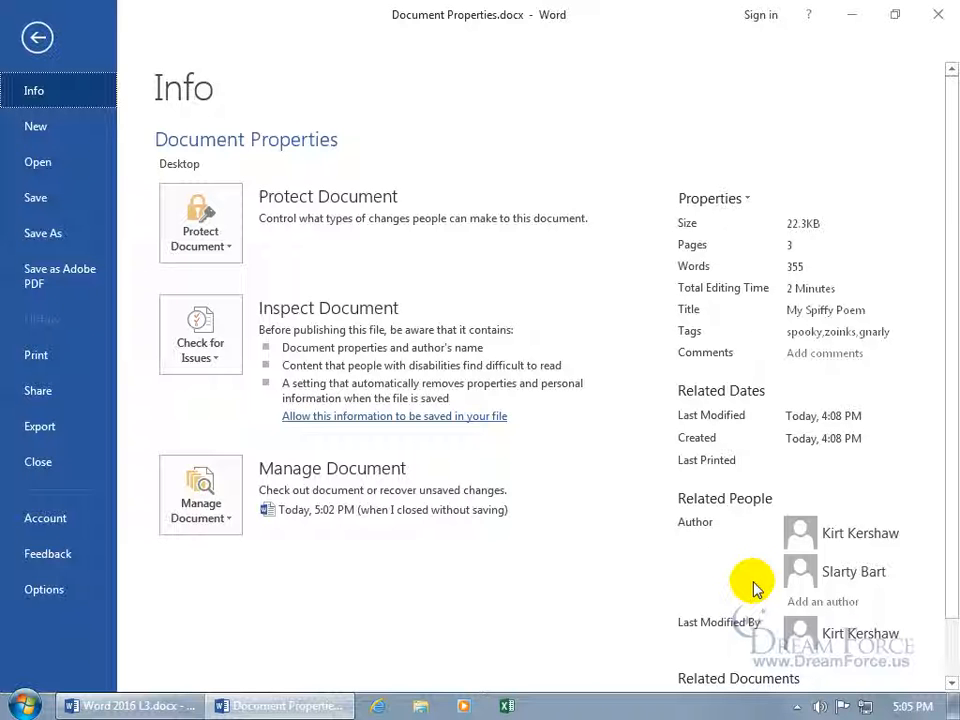
Remove the extra author so only the original author remains listed
right_click(797, 574)
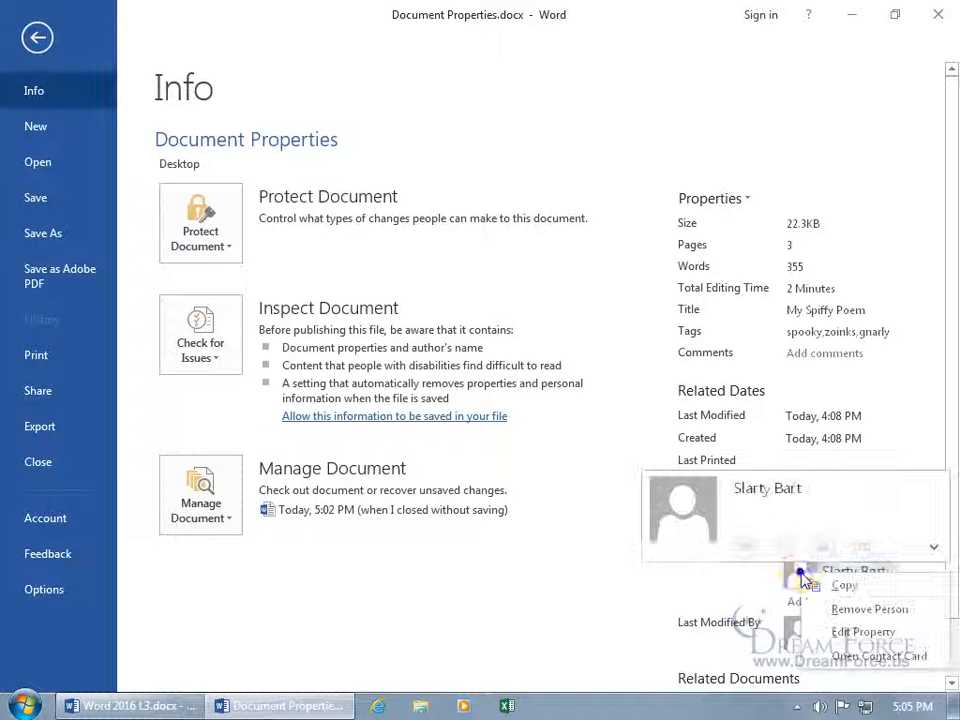
left_click(829, 612)
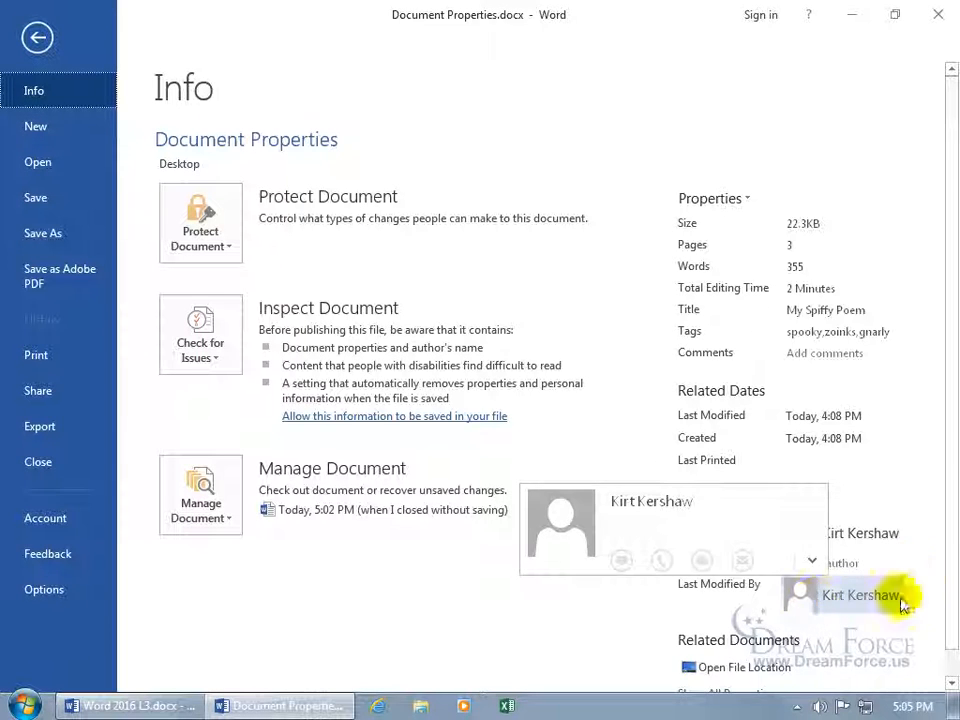
scroll(950, 578, "down", 1)
scroll(950, 588, "down", 1)
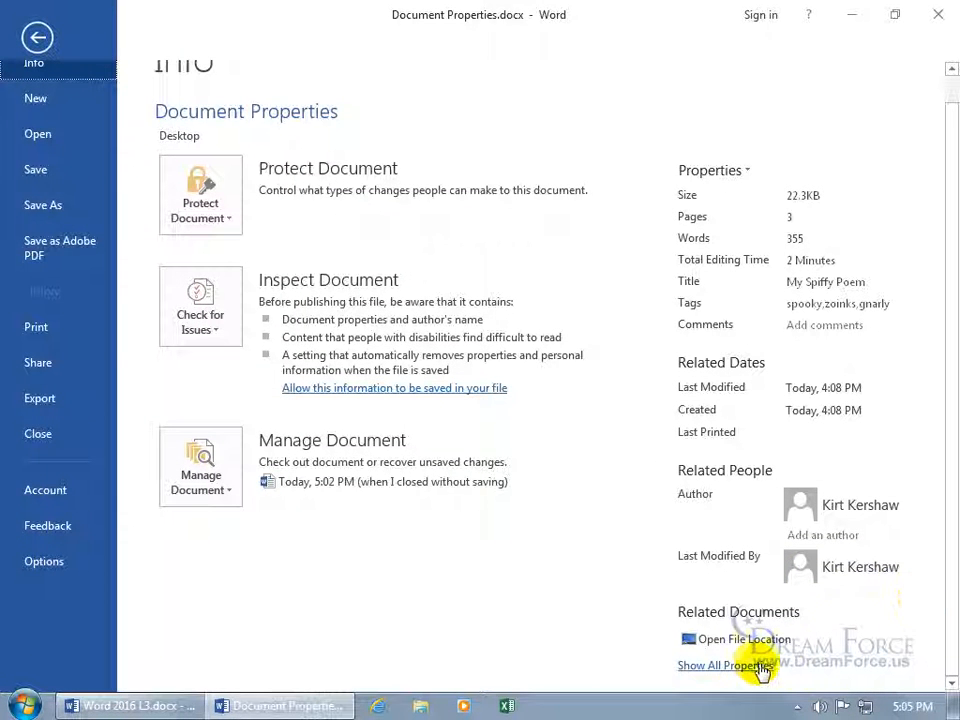
left_click(724, 665)
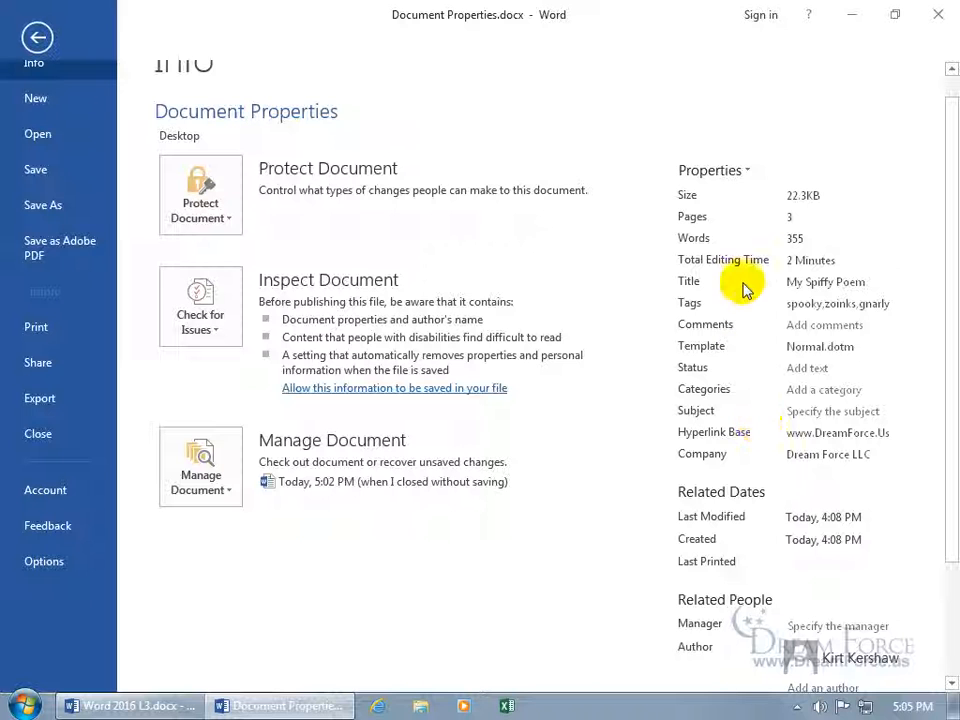
left_click(749, 172)
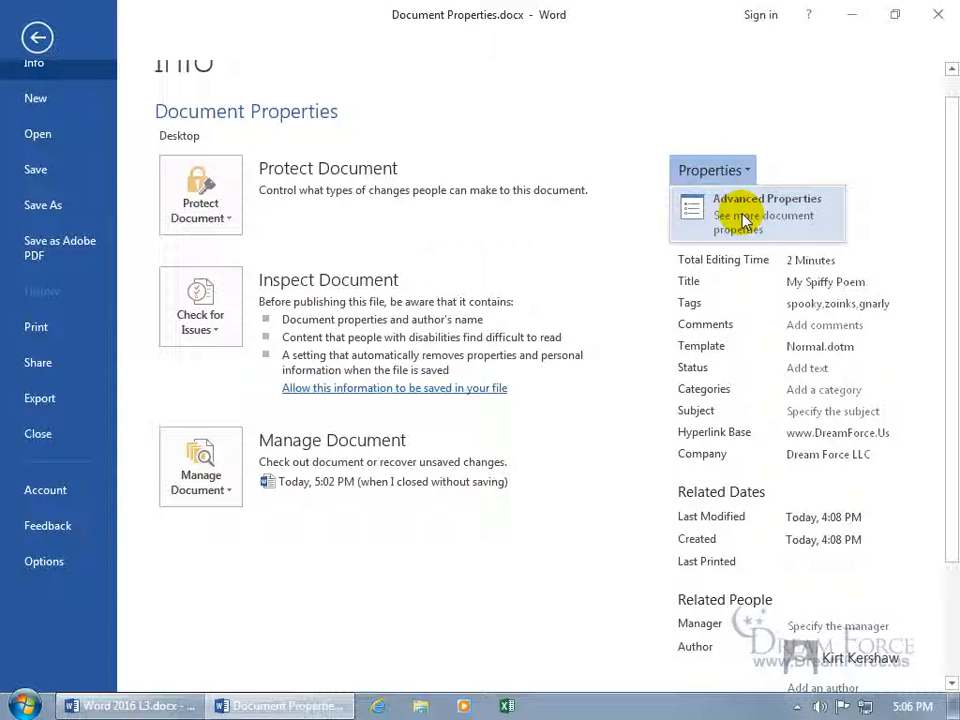
In Advanced Properties, delete the Summary's Hyperlink base and view Statistics (355 words, 18 paragraphs)
left_click(742, 215)
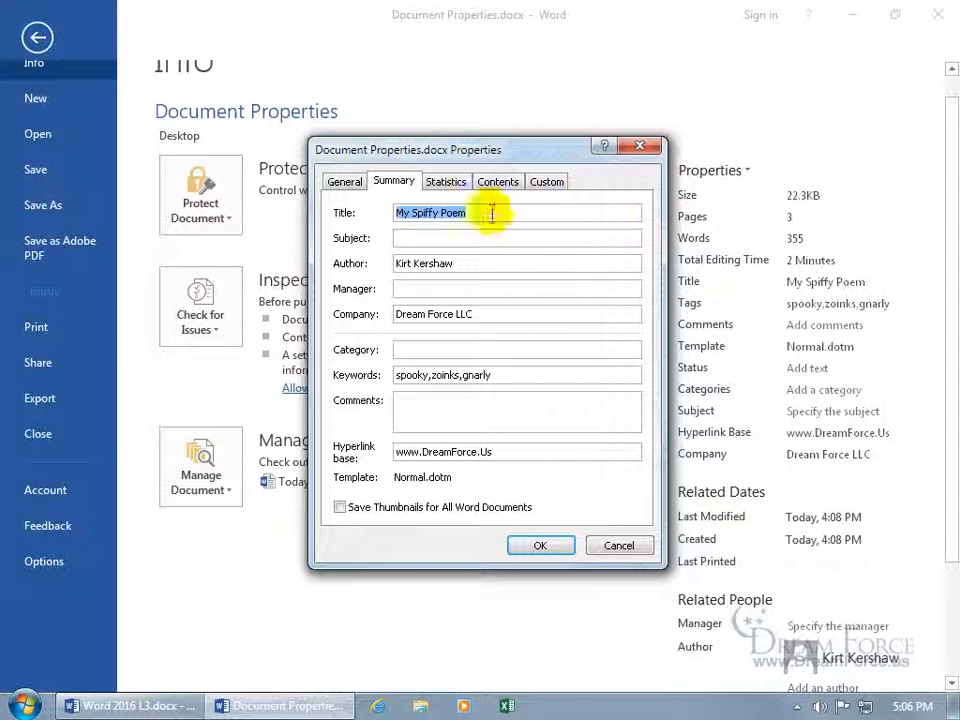
left_click(343, 182)
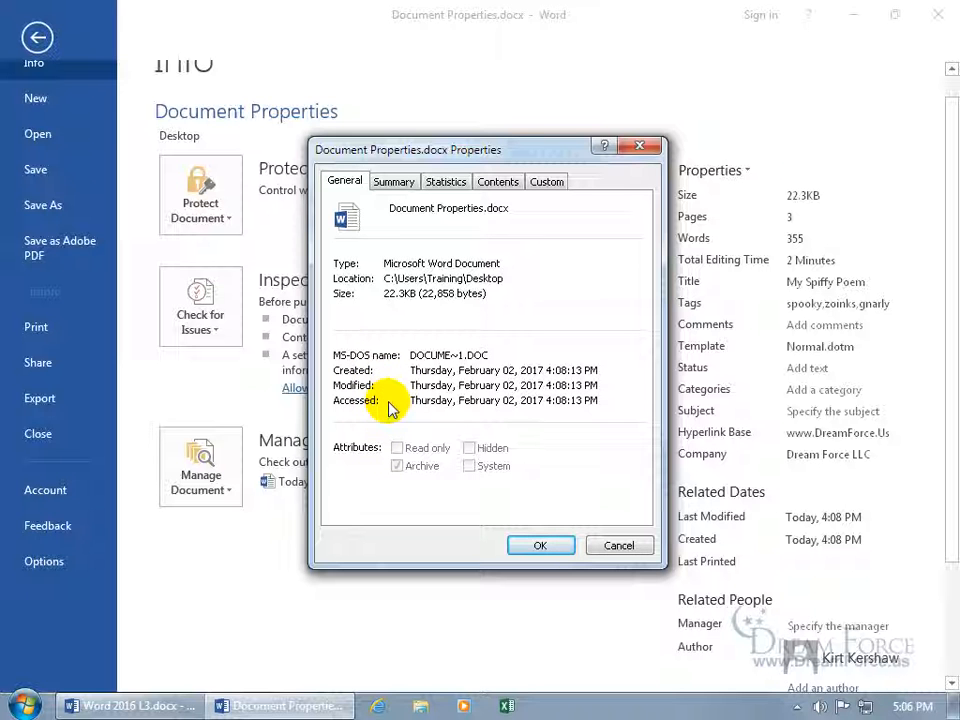
left_click(398, 183)
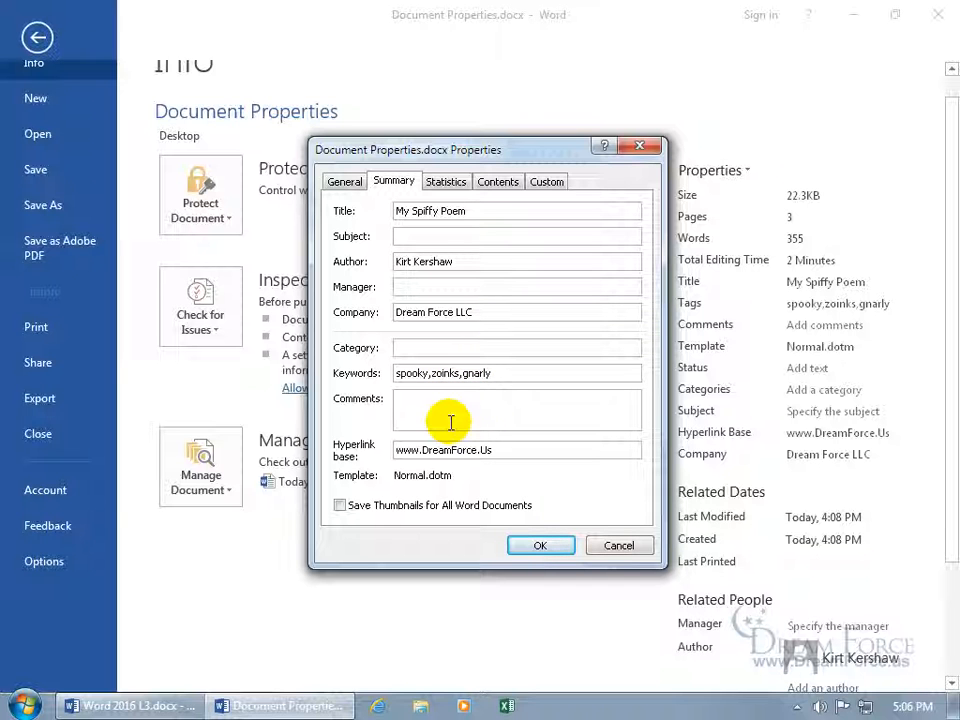
double_click(525, 446)
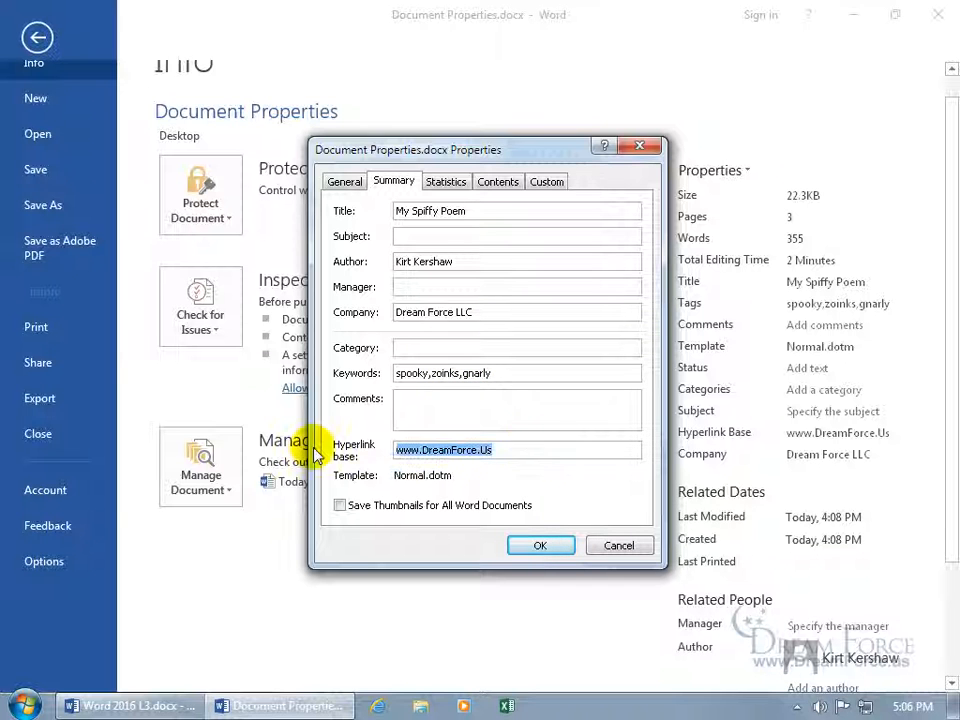
key("Delete")
left_click(445, 183)
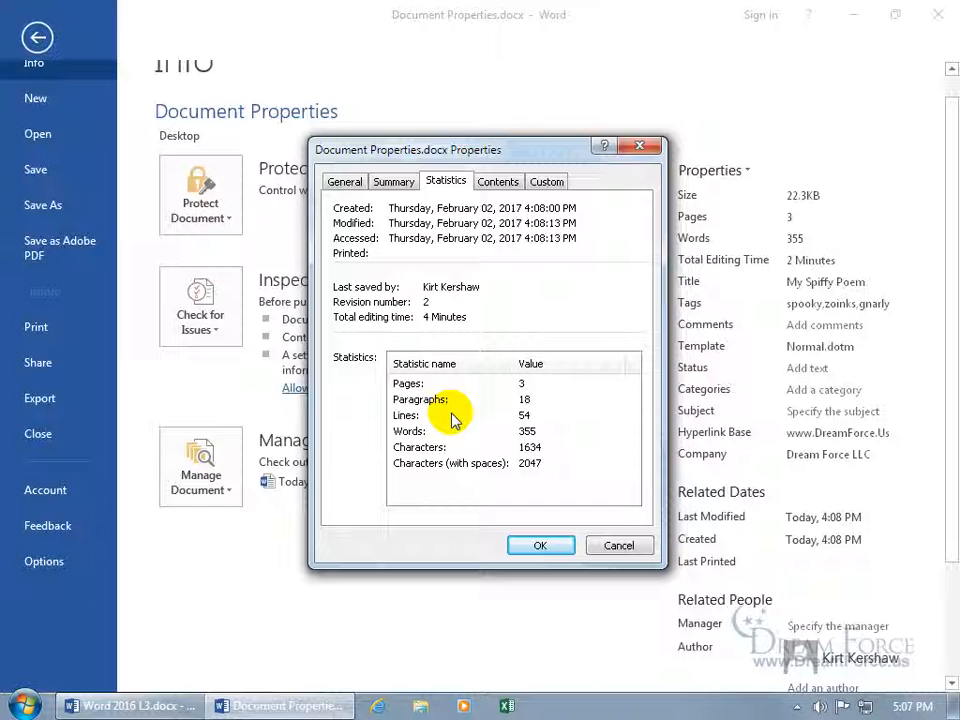
Glance at Contents, then on the Custom tab pick 'Checked by' as the property name
left_click(508, 184)
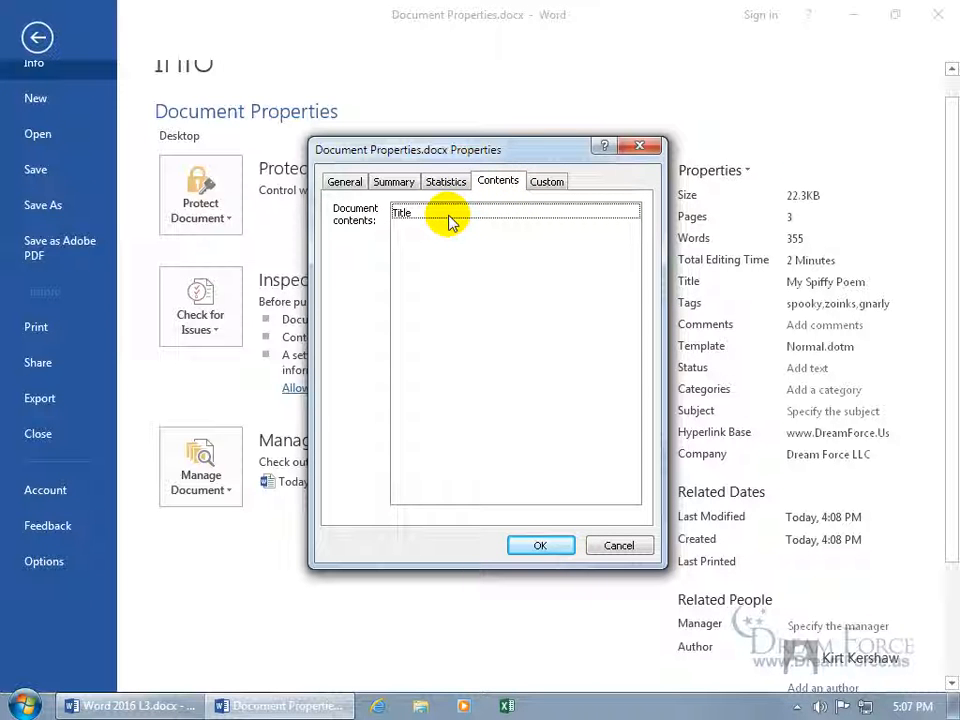
left_click(546, 182)
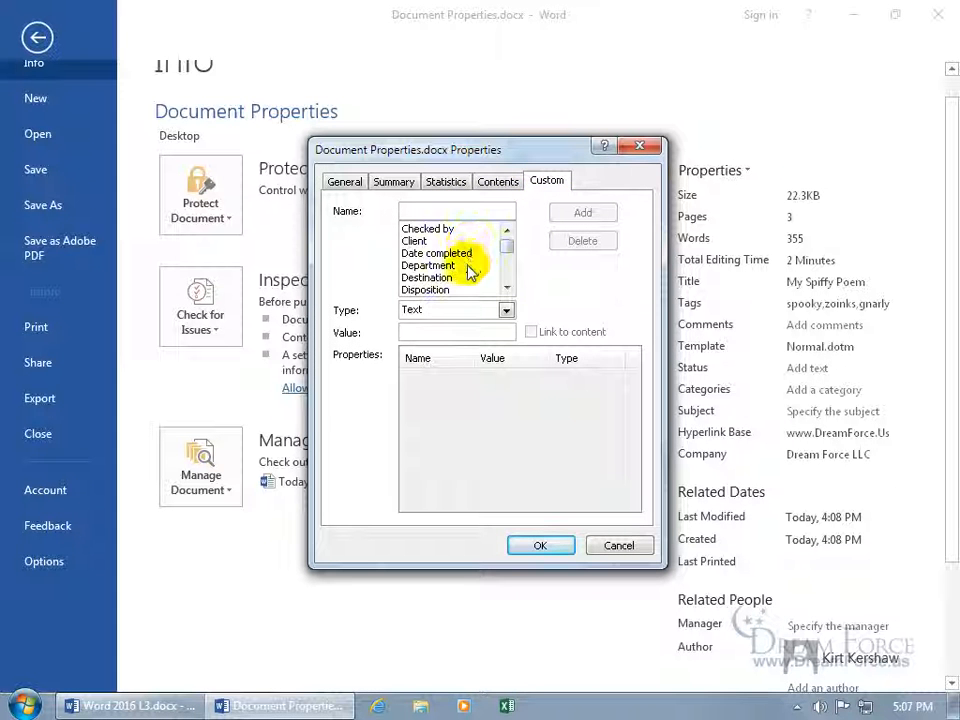
left_click(439, 230)
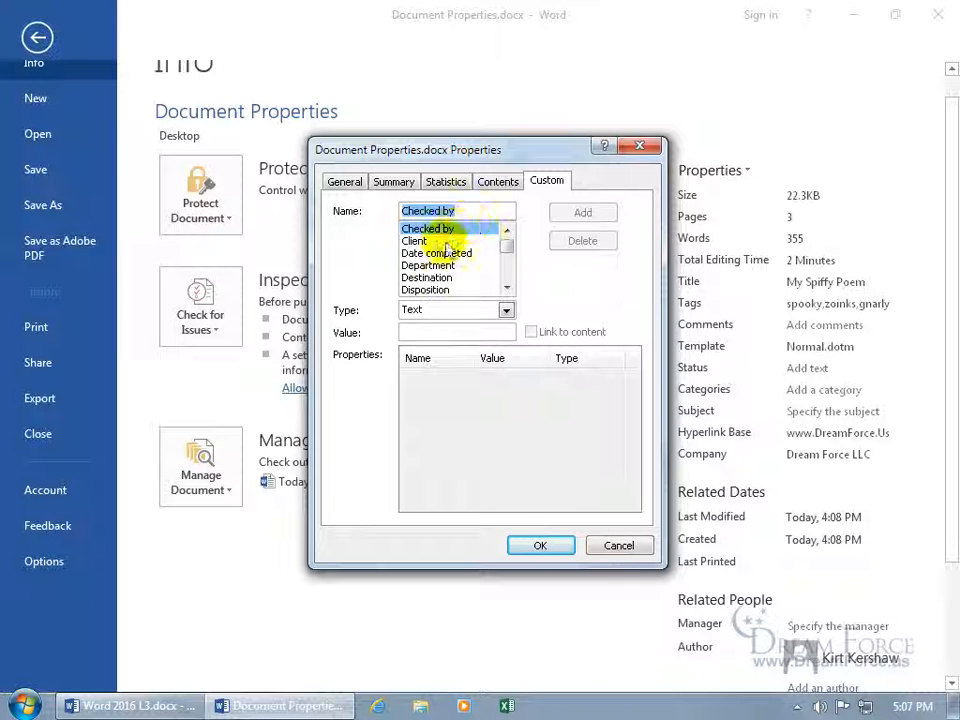
Add the Text custom property 'Checked by' with an initial value
left_click(456, 330)
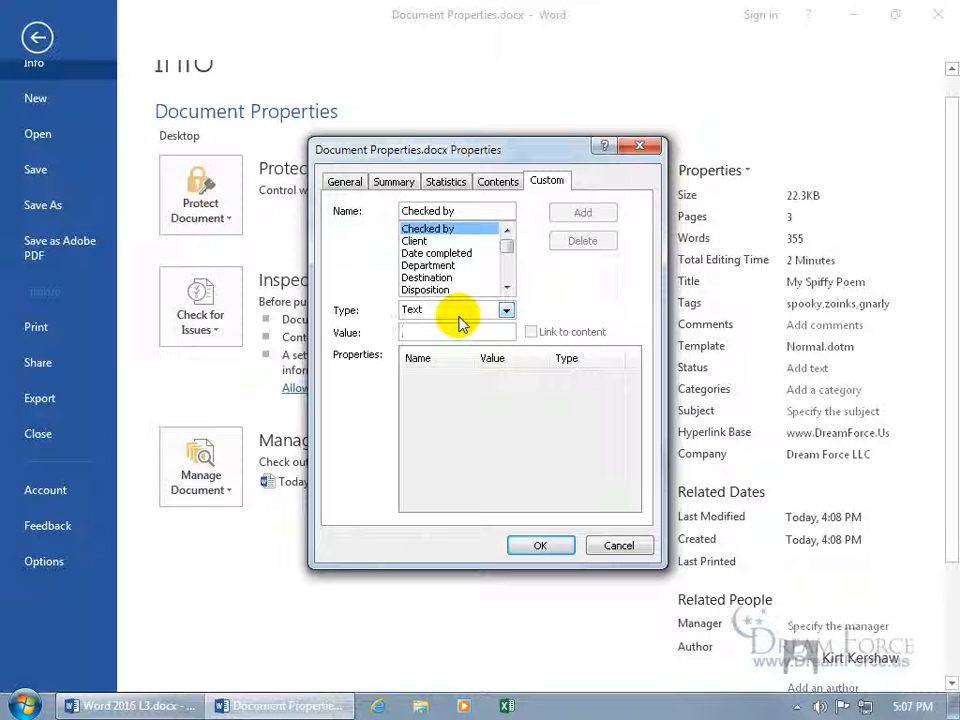
type("Me")
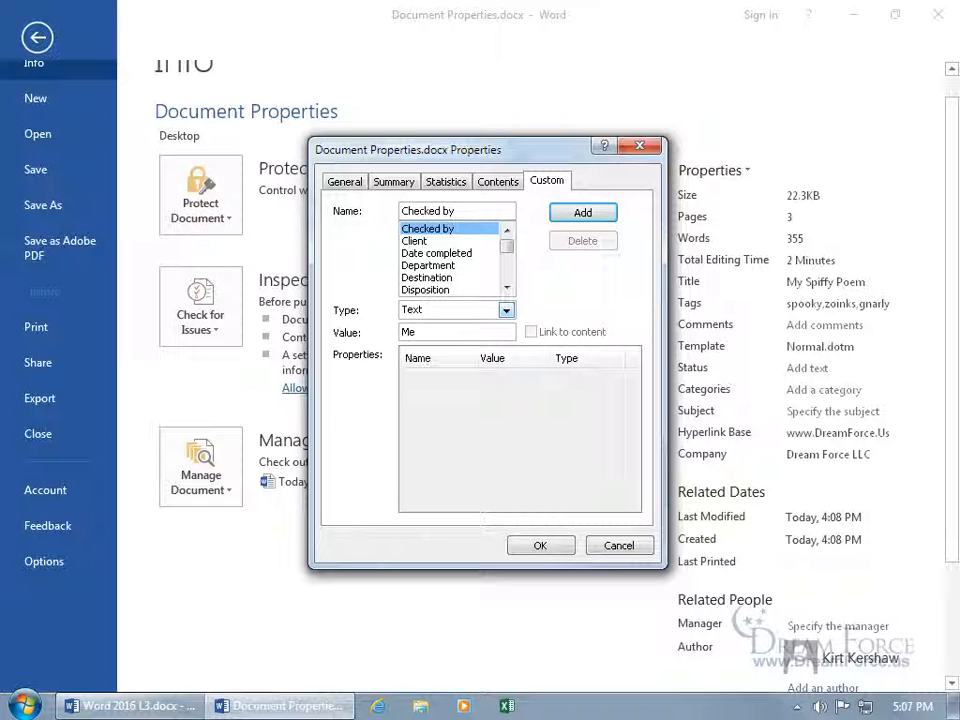
left_click(574, 215)
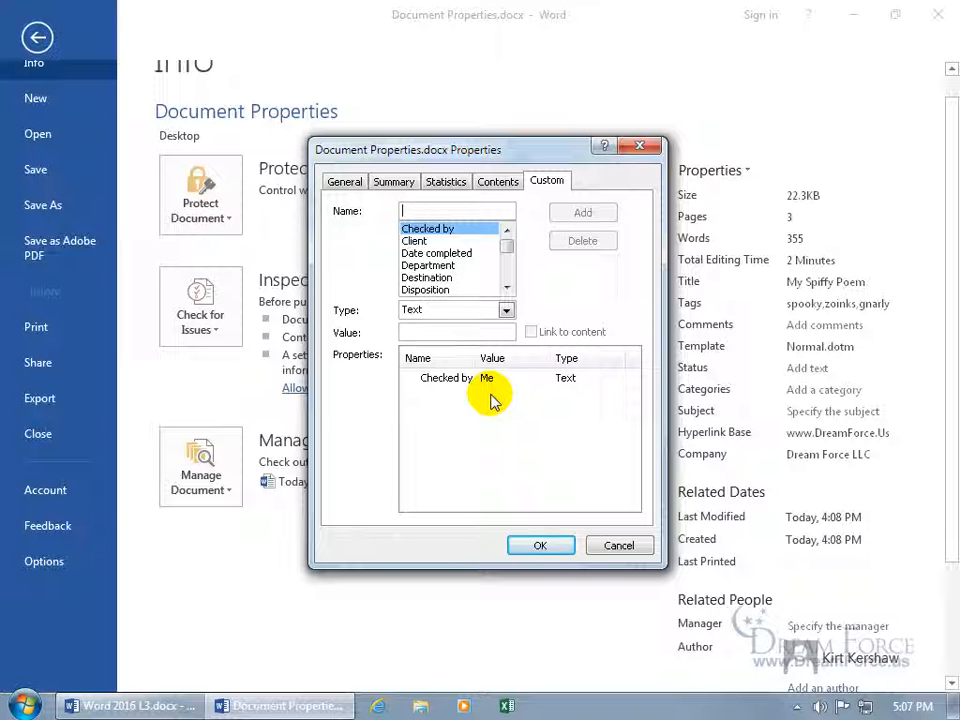
Add a Yes-or-no custom property named 'Checked' with value No
left_click(450, 378)
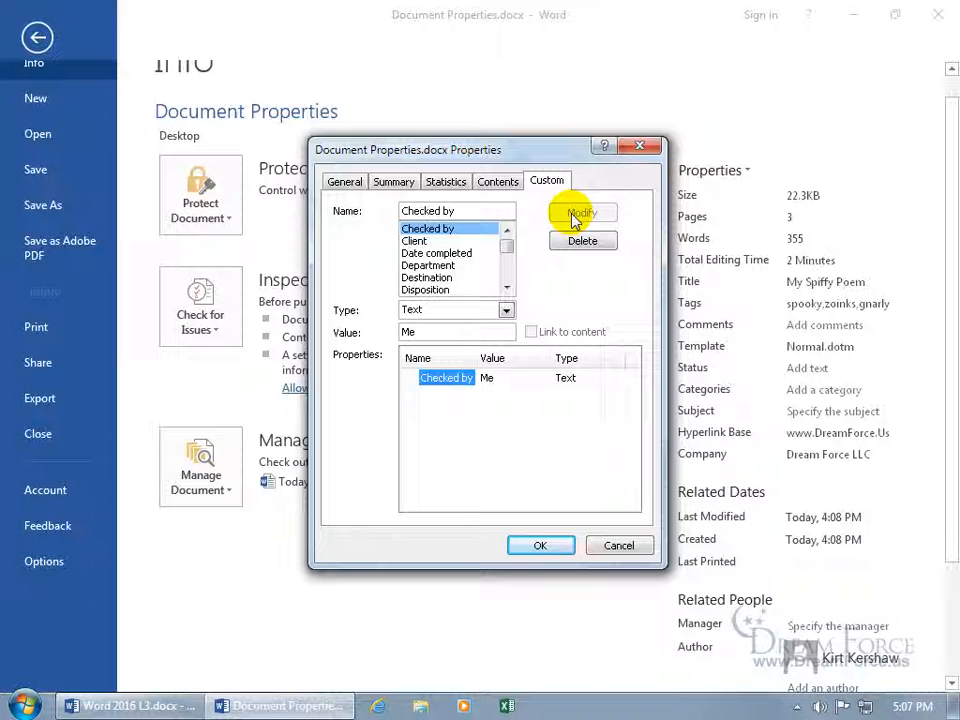
left_click(506, 310)
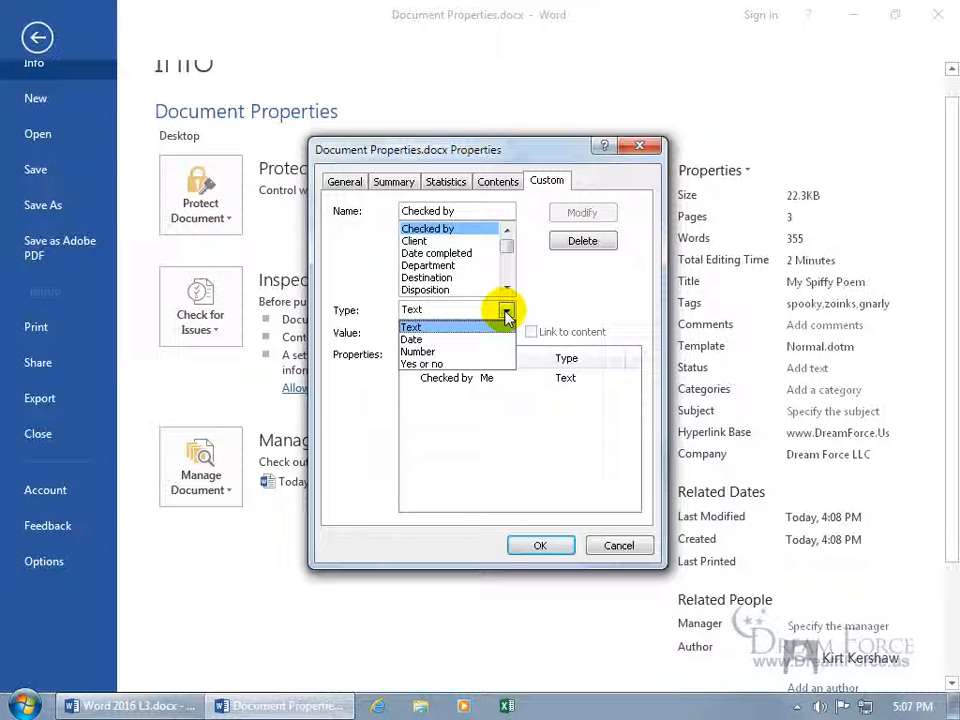
left_click(445, 364)
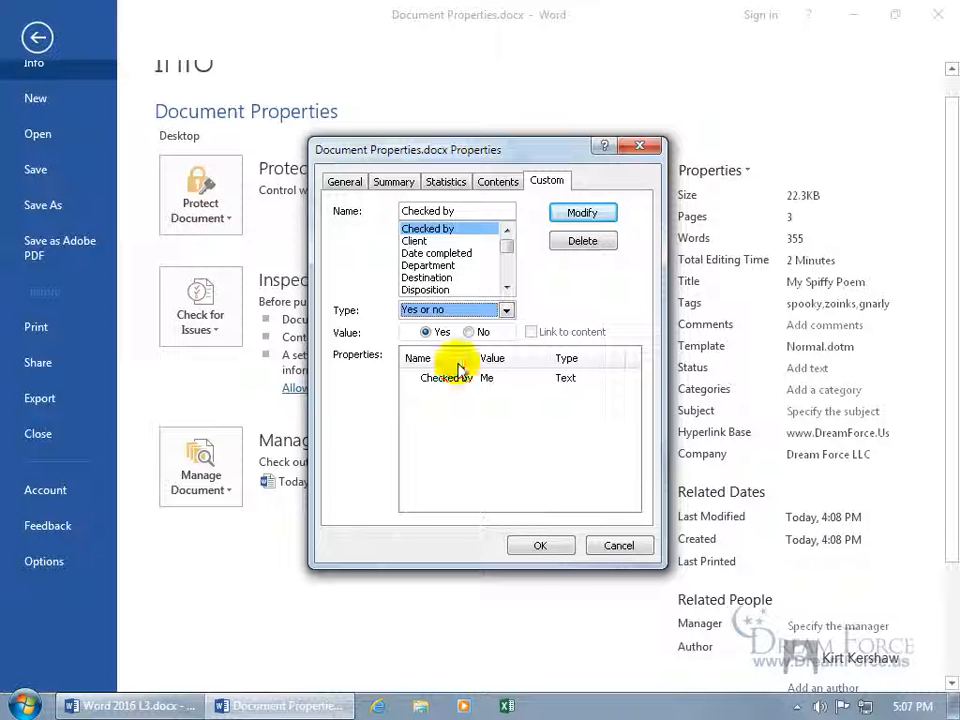
left_click(452, 211)
key("BackSpace")
key("BackSpace")
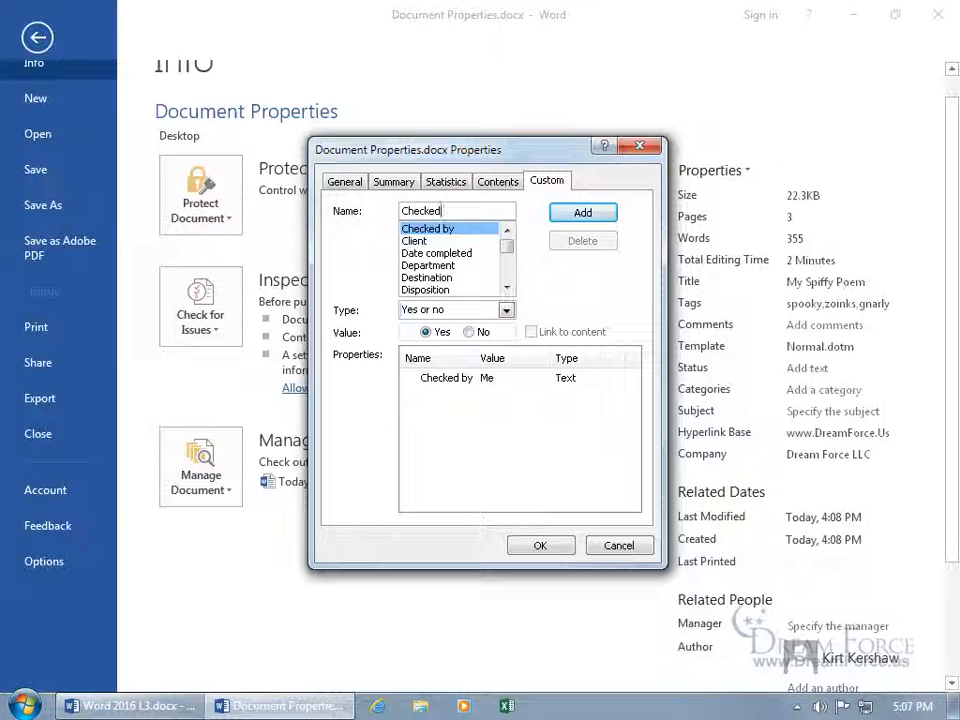
left_click(468, 332)
left_click(573, 214)
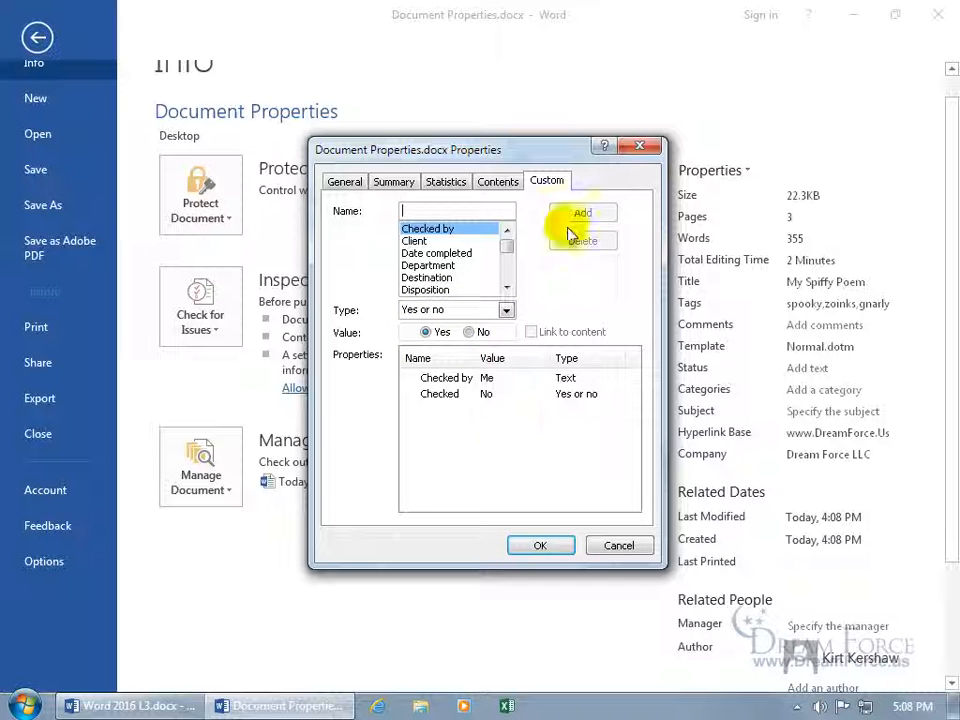
Modify 'Checked by' to hold the checker's first name and set 'Checked' to Yes
left_click(460, 379)
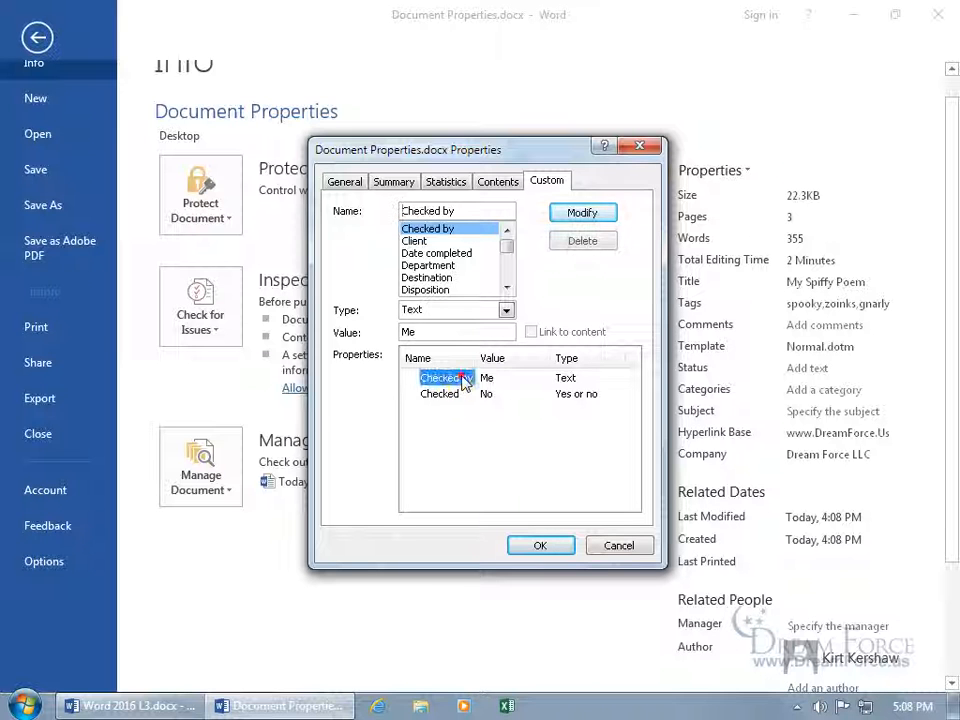
left_click(437, 331)
key("BackSpace")
key("BackSpace")
type("Kirt")
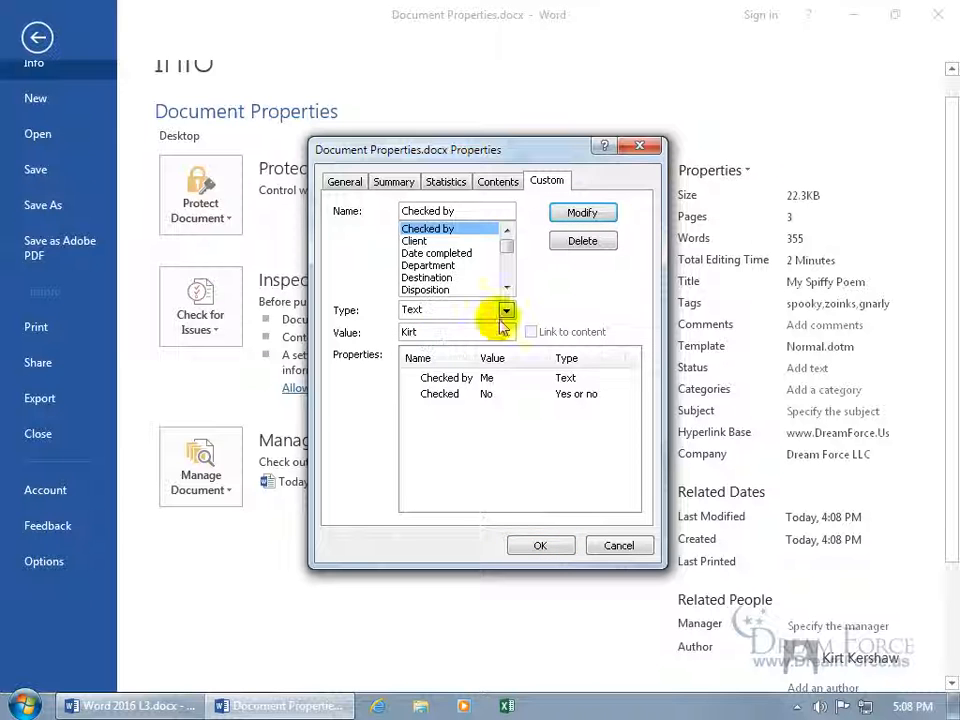
left_click(574, 213)
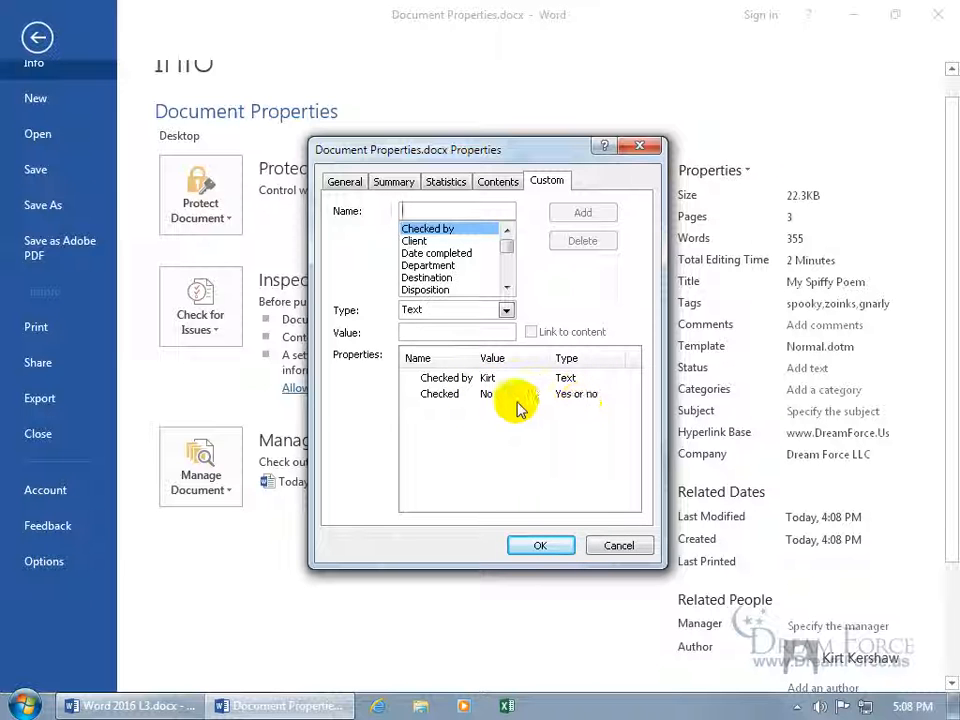
left_click(452, 394)
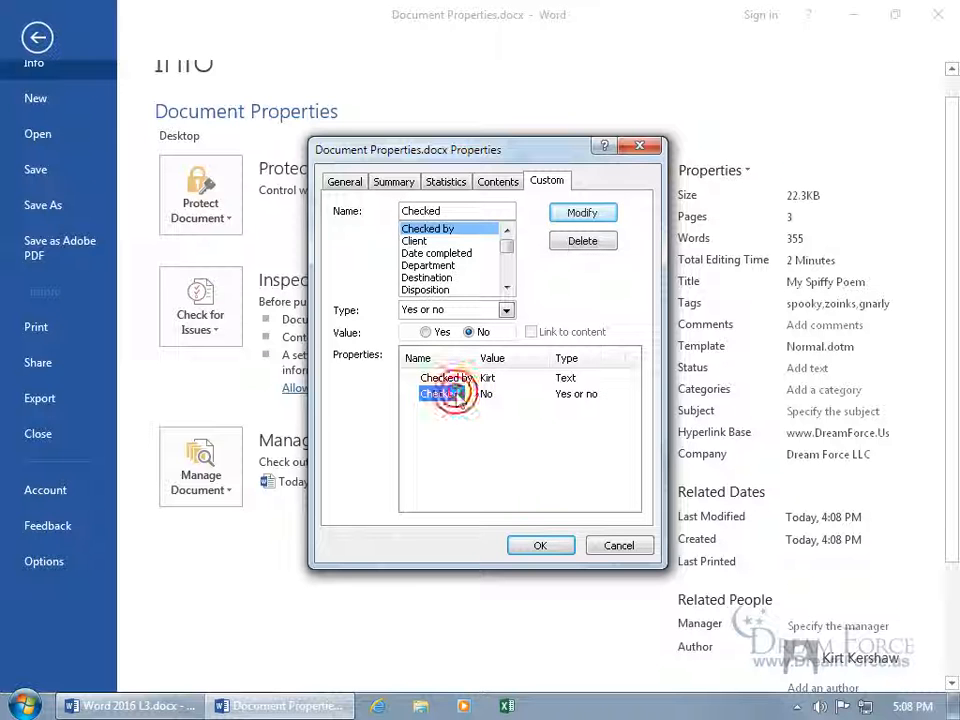
left_click(431, 334)
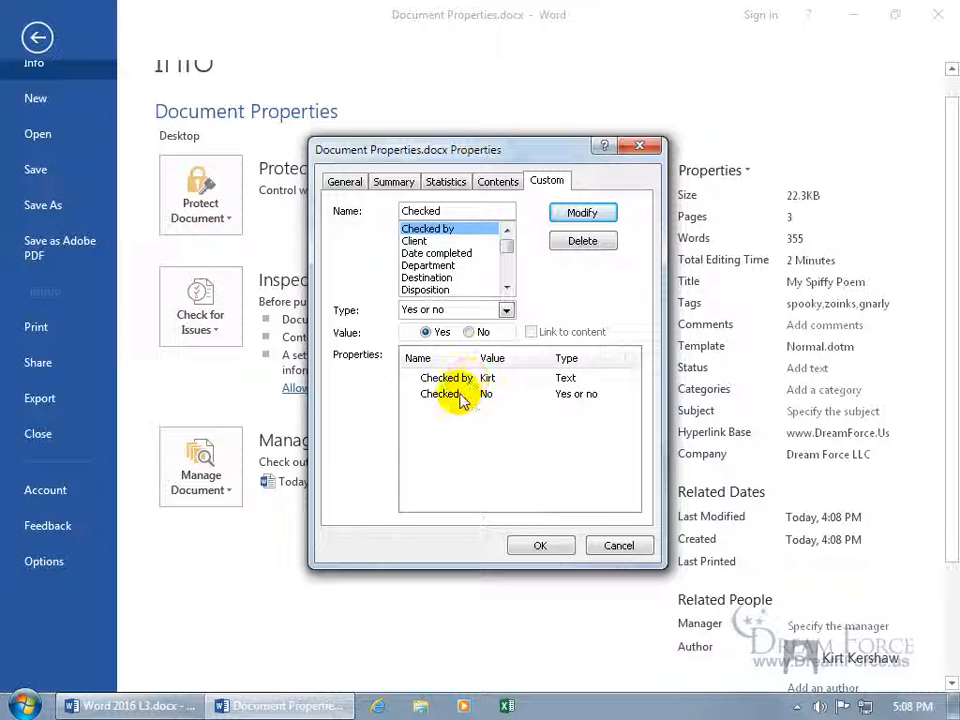
left_click(578, 214)
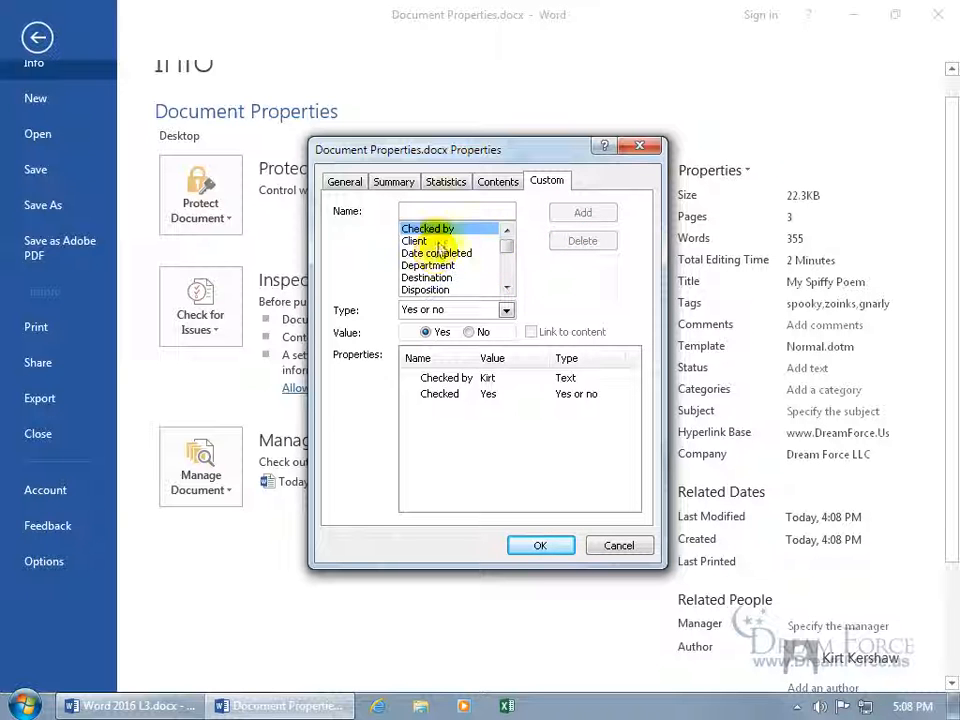
Enter 'Reviewed' as a new Number-type property name, then close the Properties window with OK
mouse_move(507, 243)
left_mouse_down()
mouse_move(506, 266)
mouse_move(506, 242)
left_mouse_up()
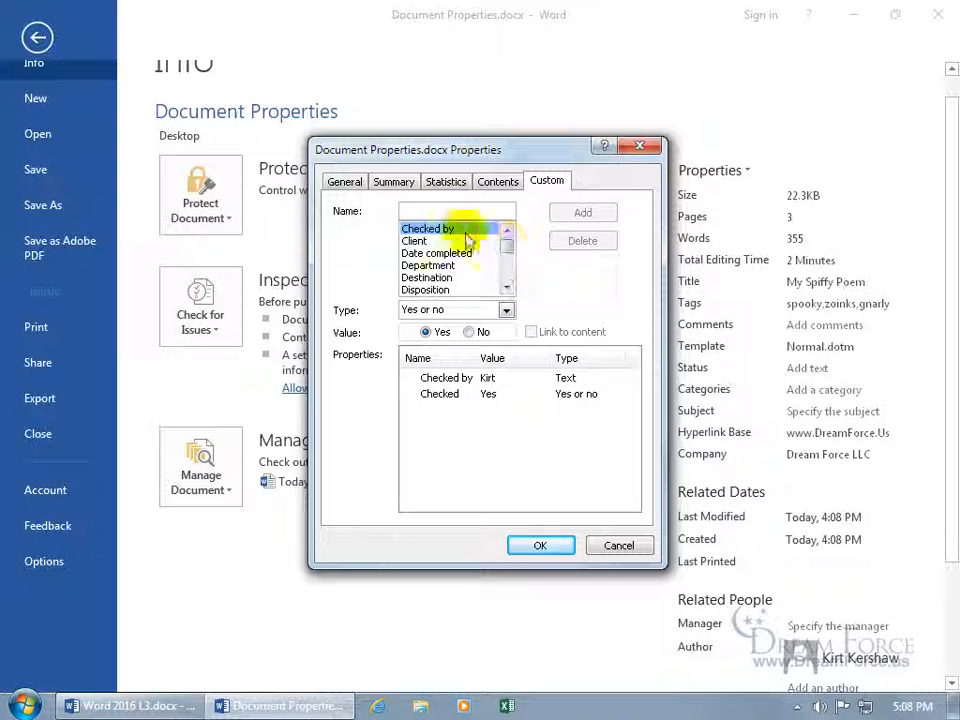
left_click(438, 210)
type("Re")
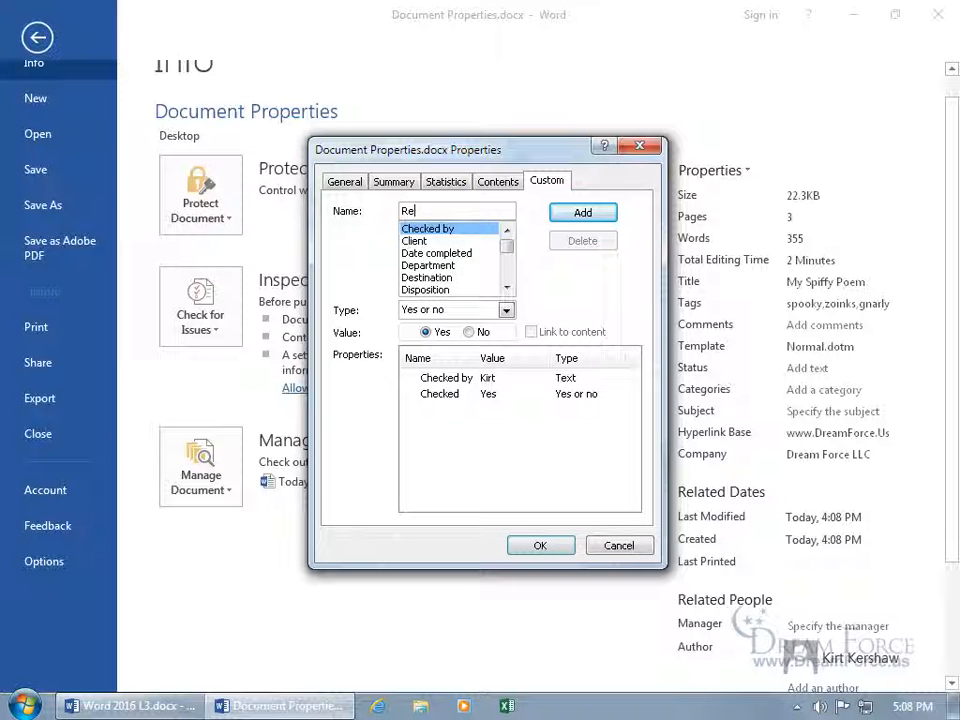
type("viewed")
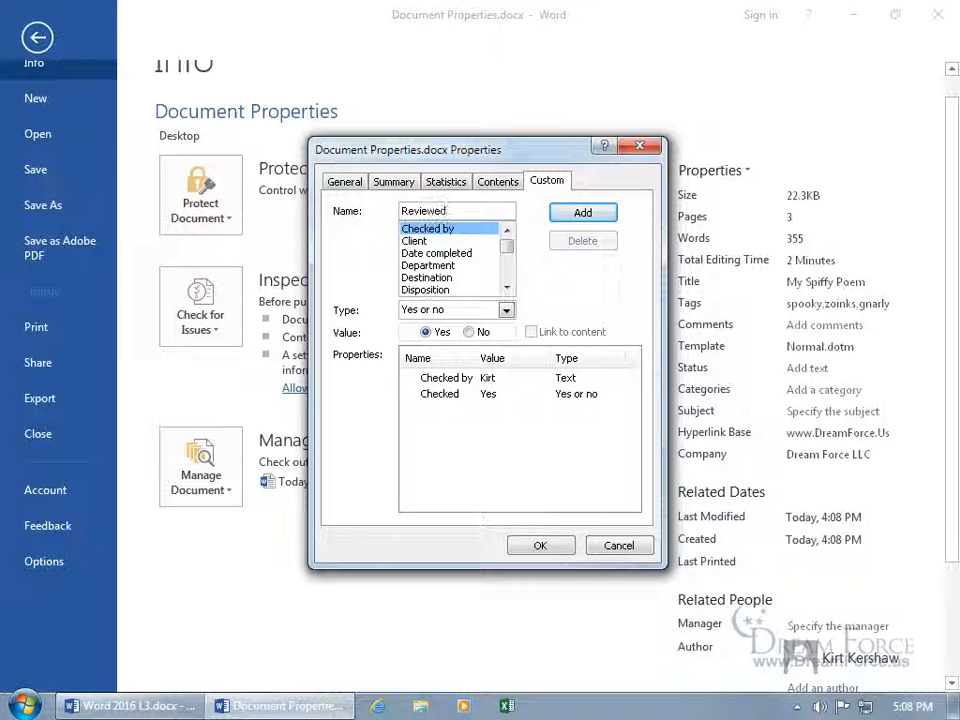
left_click(507, 310)
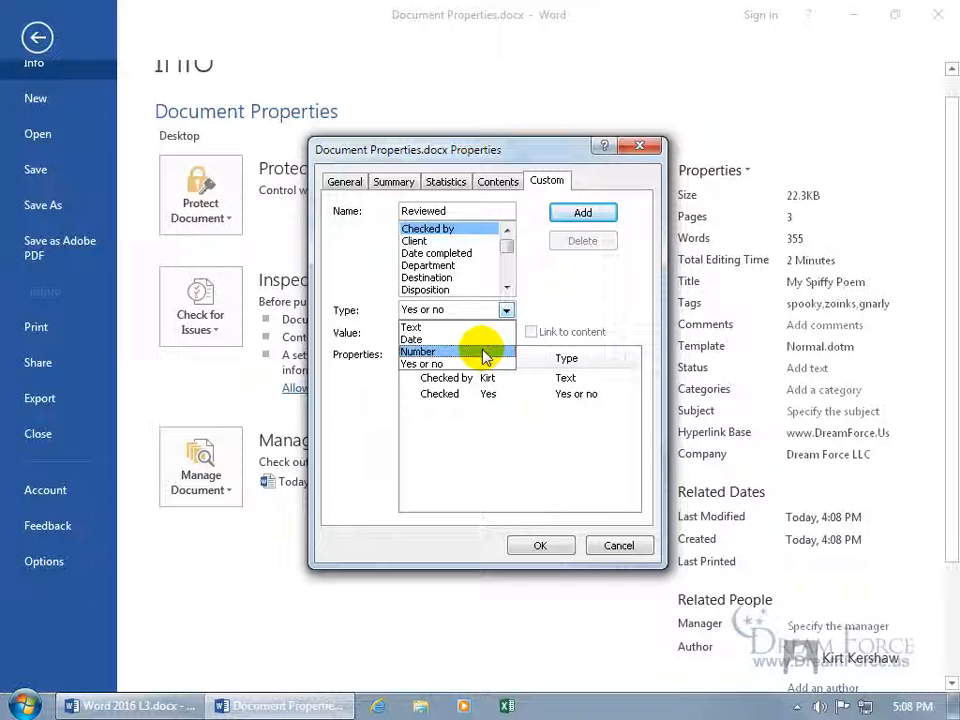
left_click(484, 352)
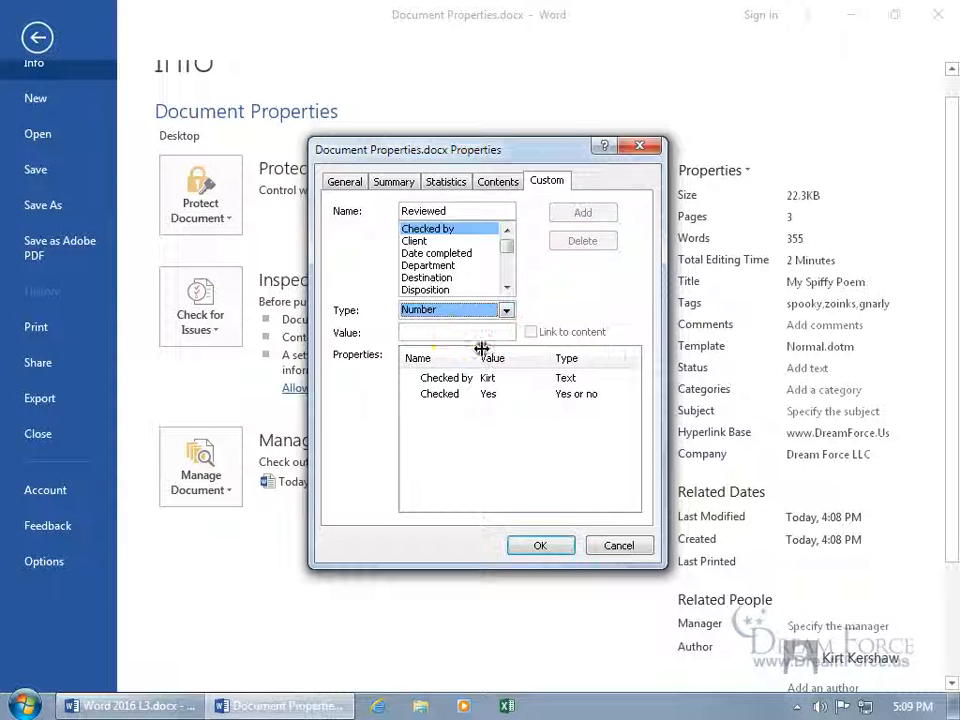
left_click(446, 331)
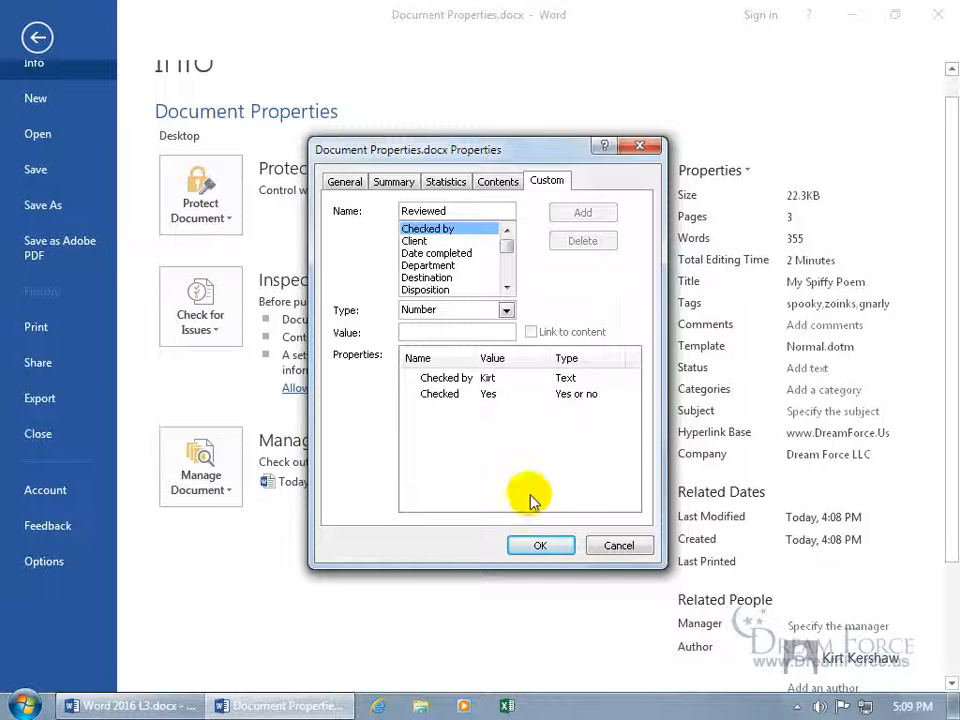
left_click(539, 546)
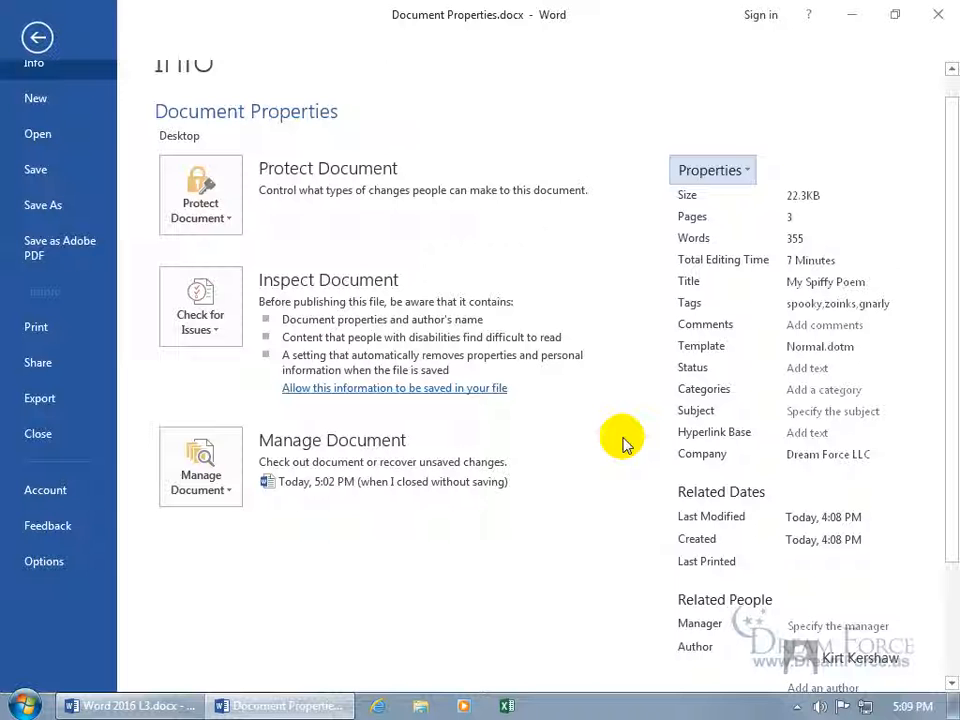
Close Word saving changes, then view the desktop file's tooltip showing title 'My Spiffy Poem'
left_click(937, 15)
left_click(405, 391)
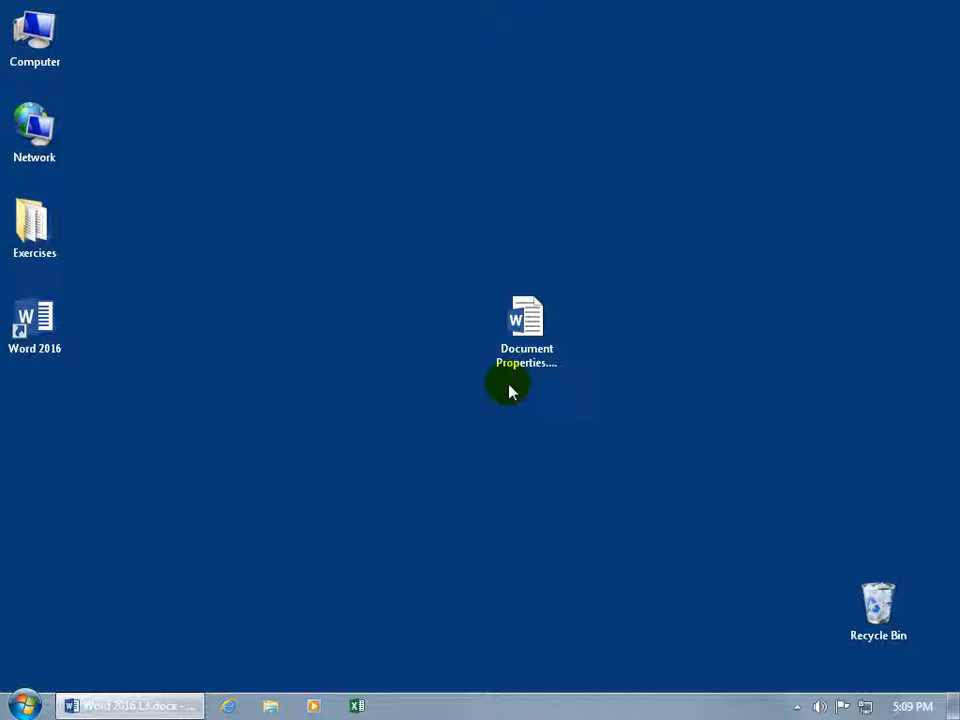
left_click(540, 354)
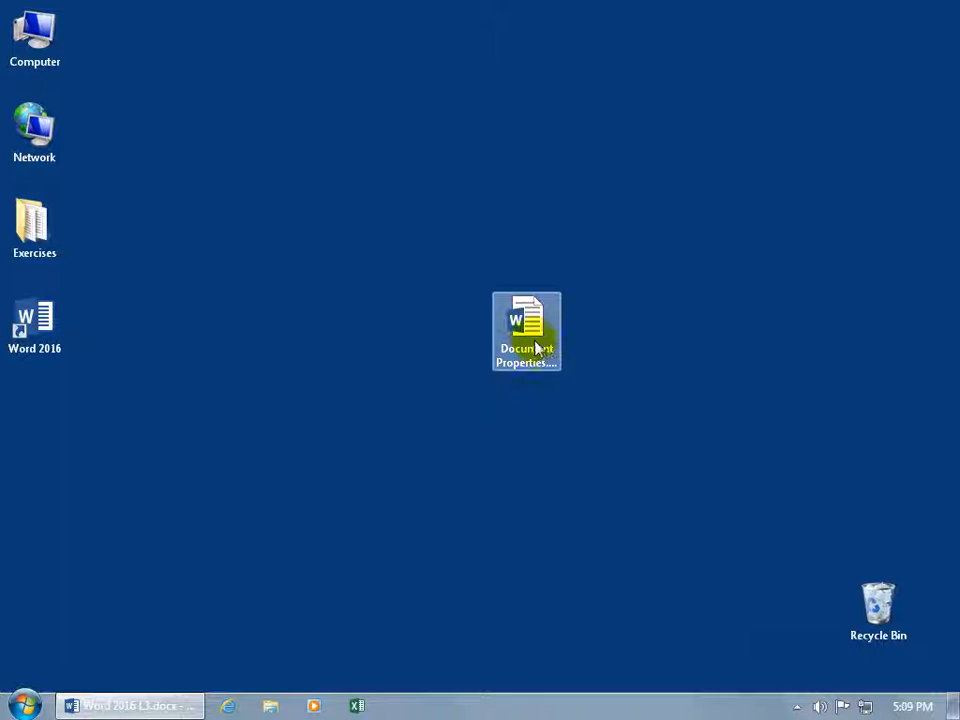
left_click(551, 401)
left_click(522, 335)
mouse_move(522, 335)
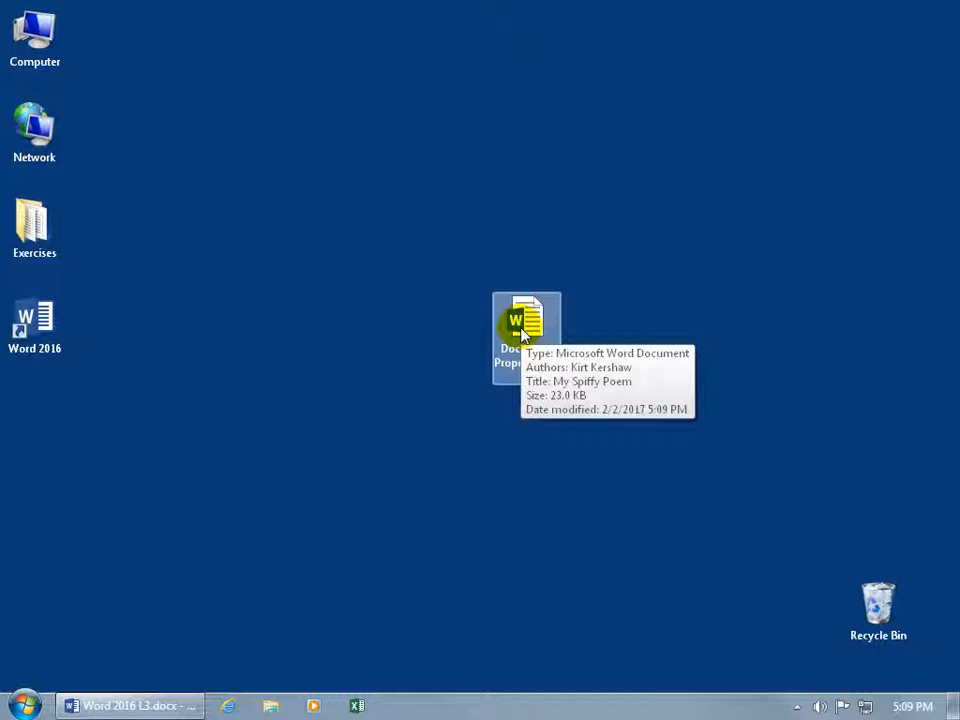
Open Document Properties.docx's Properties window from its context menu and show the Details tab
right_click(520, 327)
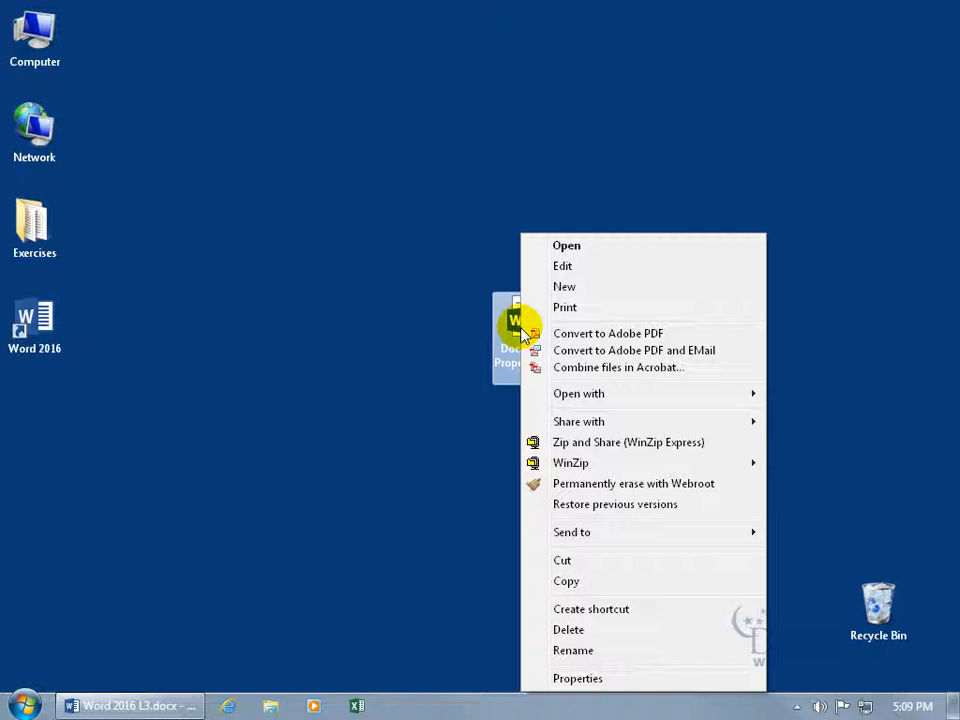
left_click(585, 679)
left_click_drag(639, 226, 598, 226)
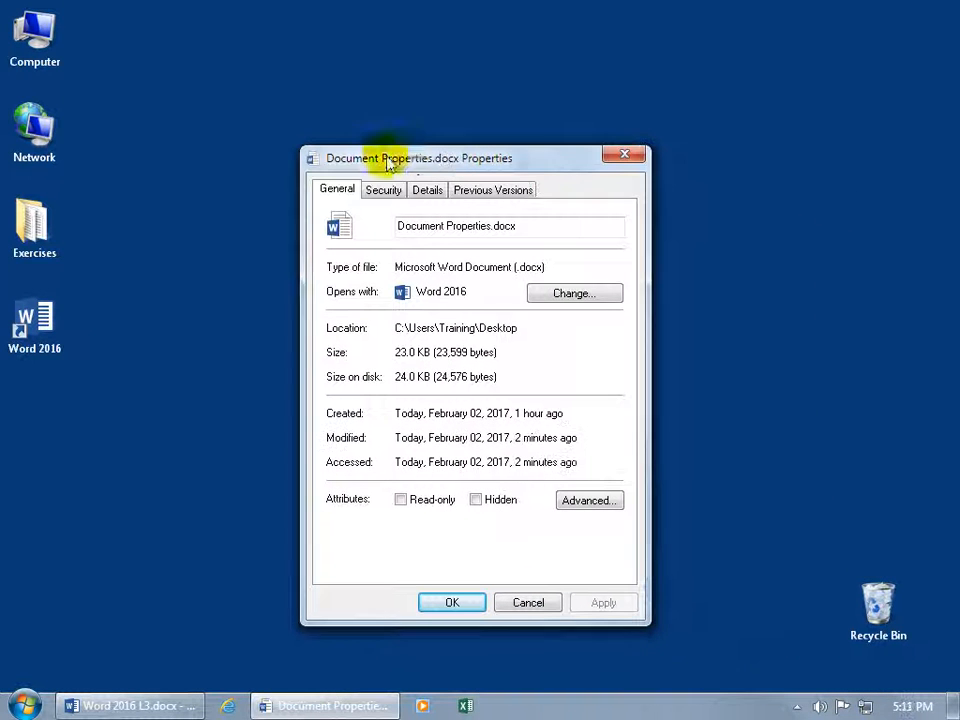
left_click_drag(381, 156, 390, 160)
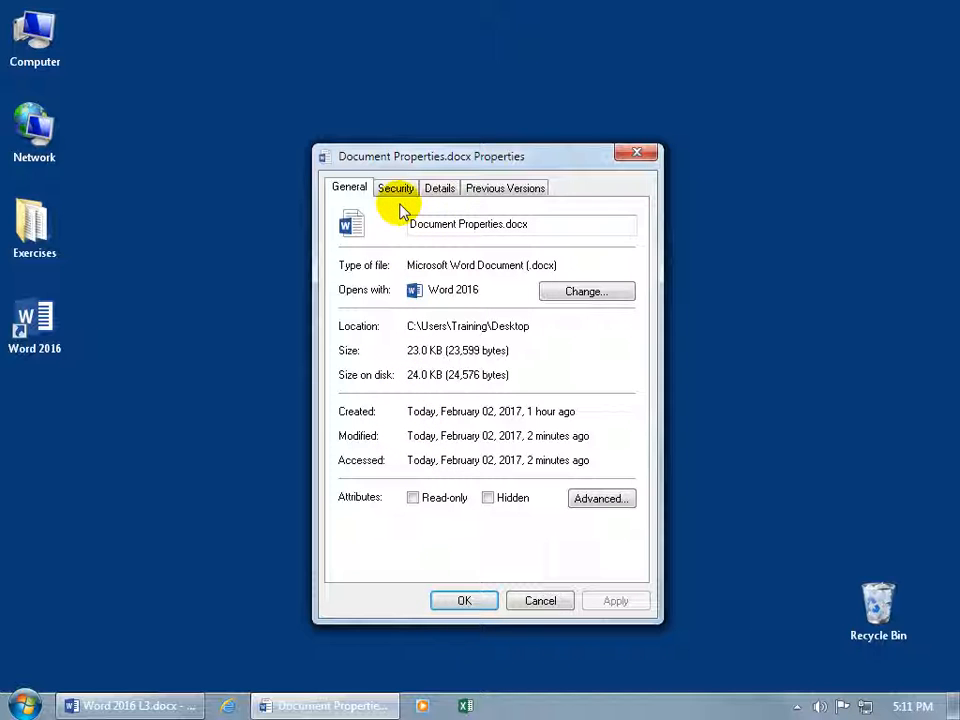
left_click(436, 190)
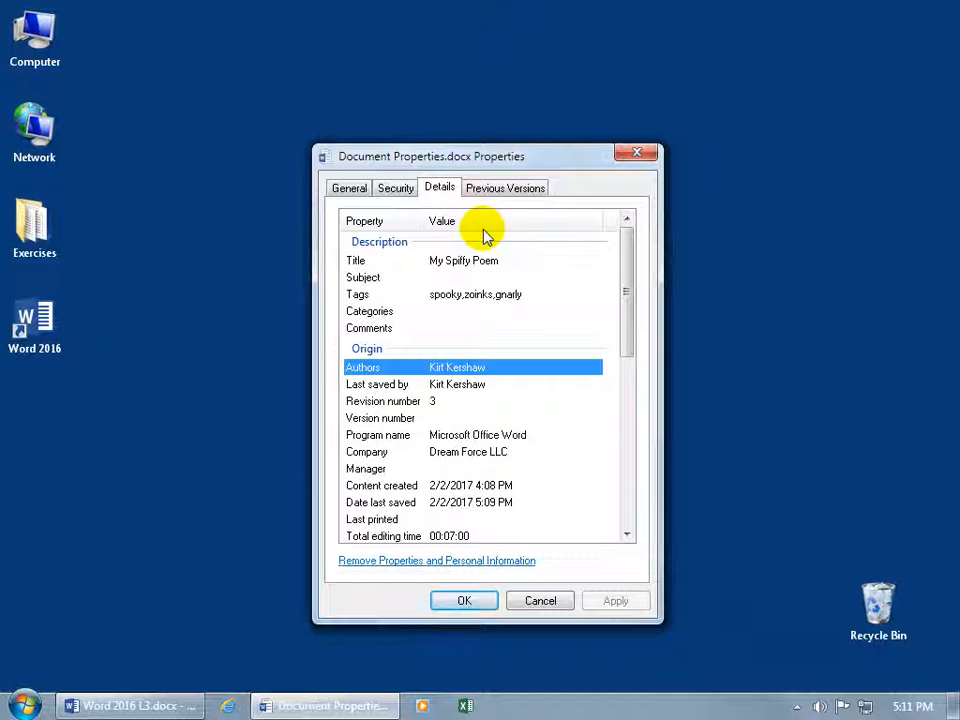
Place the caret in the Title value and replace the Tags with 'zoinks'
left_click(456, 260)
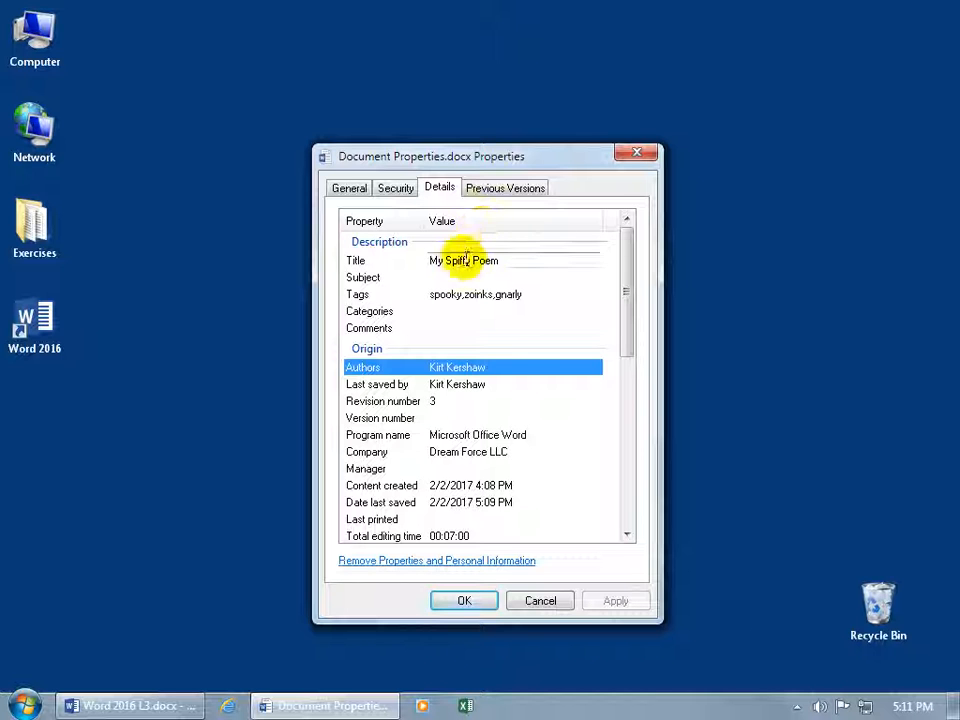
left_click(502, 260)
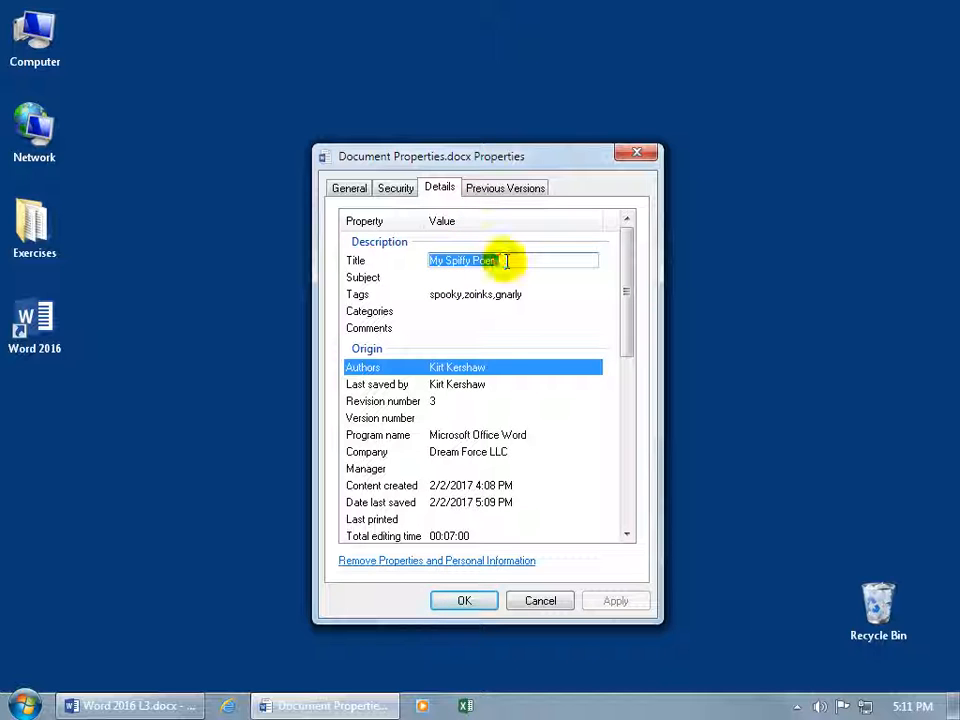
left_click(505, 261)
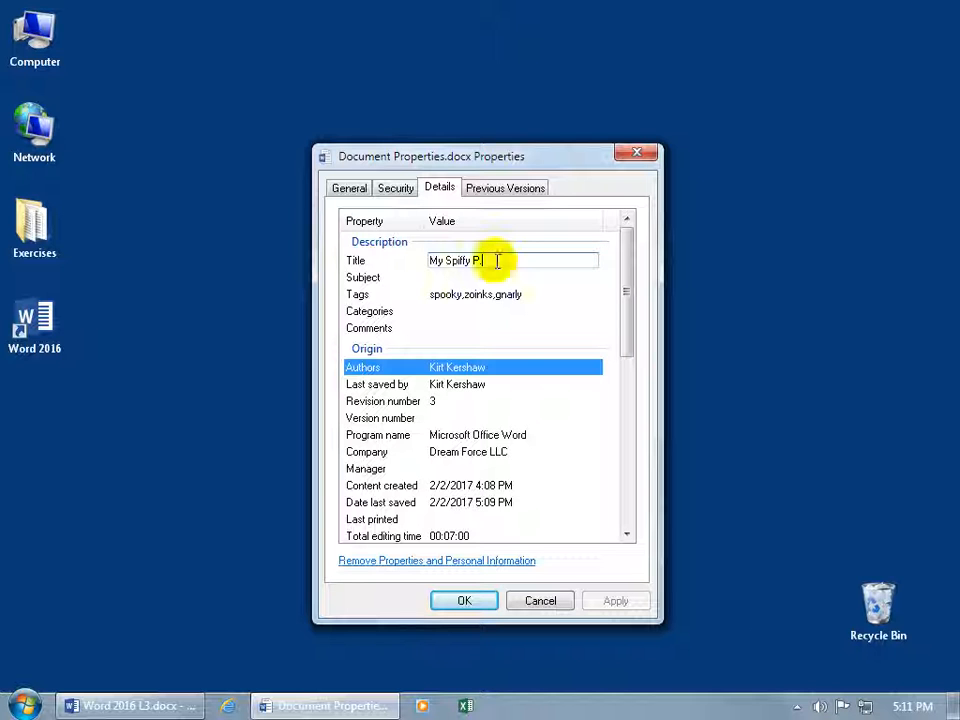
left_click(505, 297)
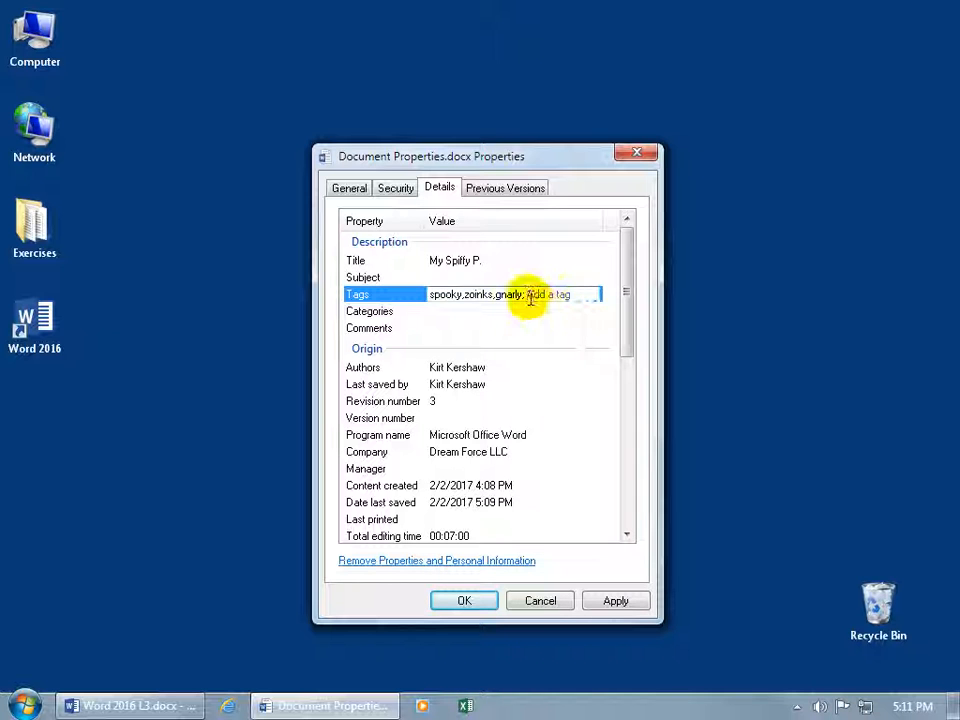
key("BackSpace")
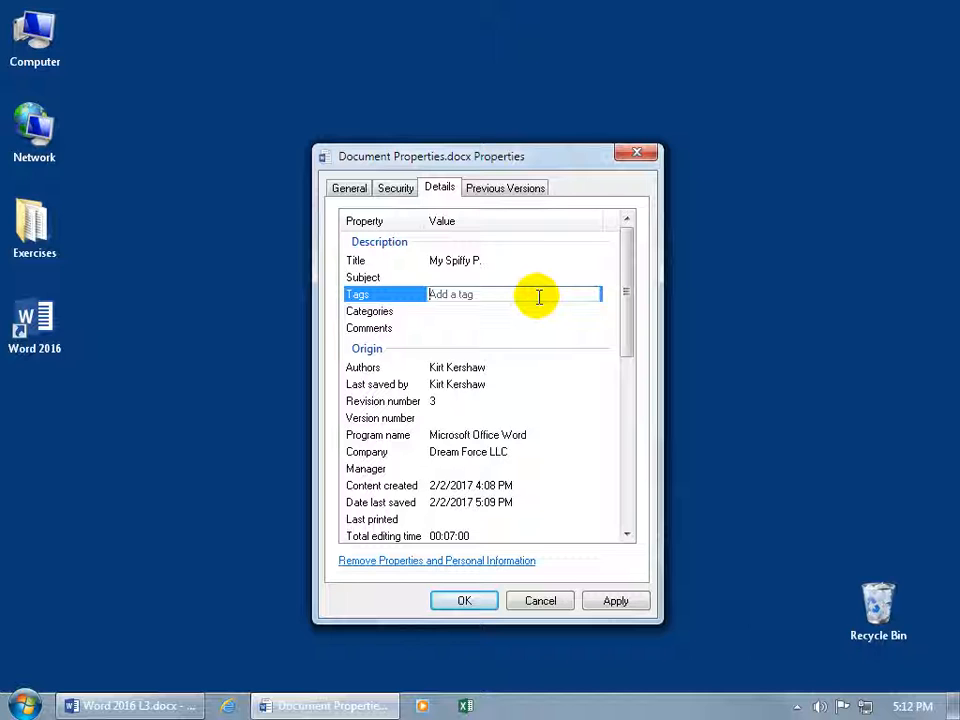
type("zoinks")
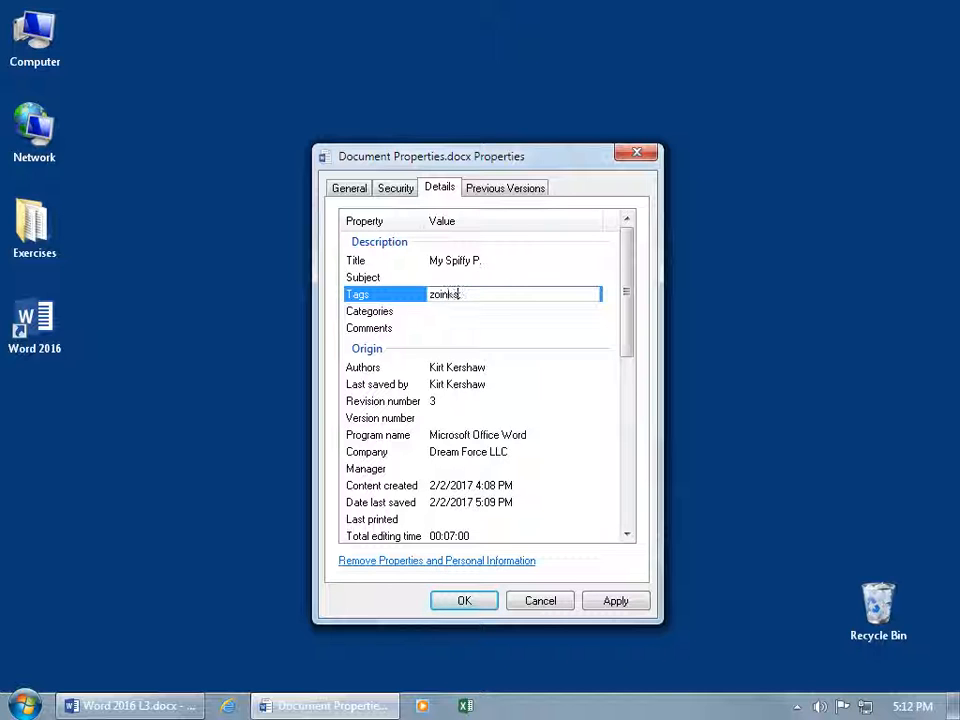
left_click(482, 313)
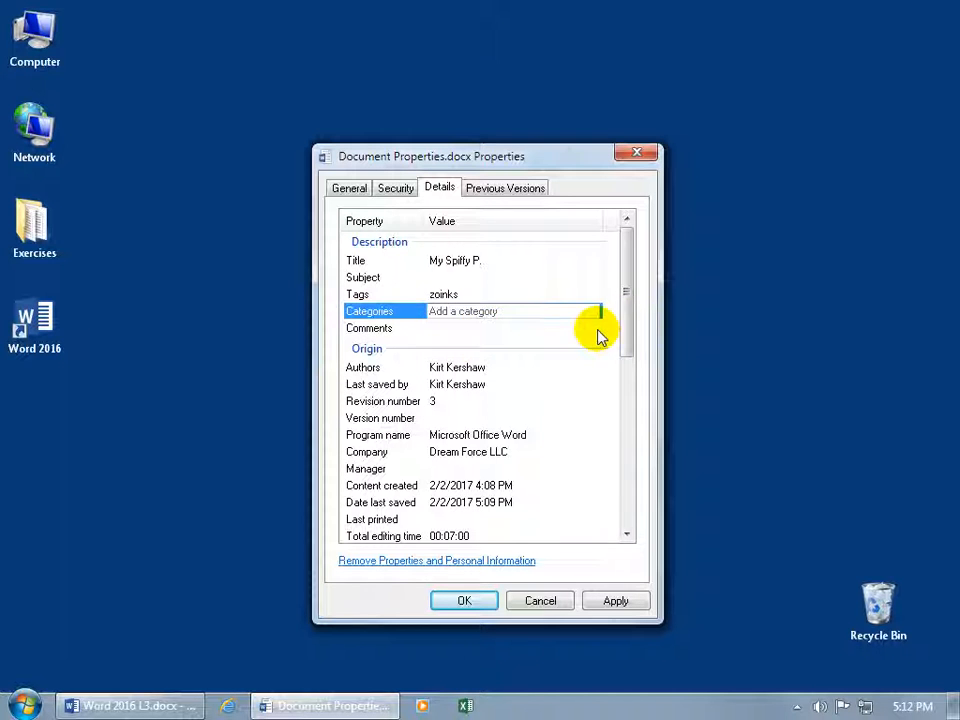
Scroll through the details and trim the Title to 'My Spiffy P.'
left_click_drag(628, 326, 628, 368)
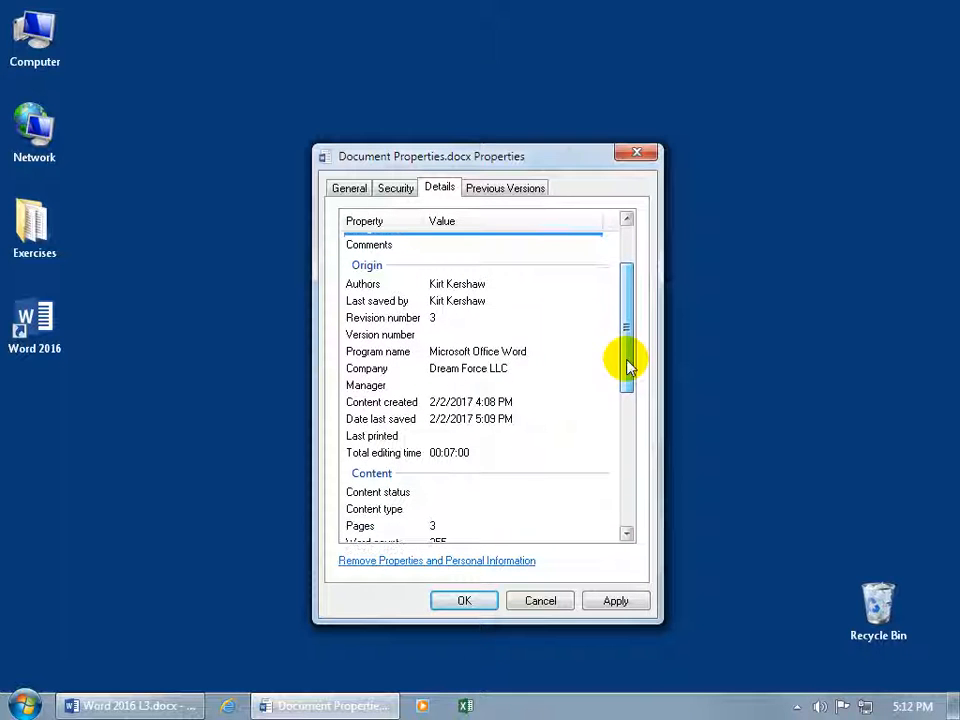
left_click(433, 285)
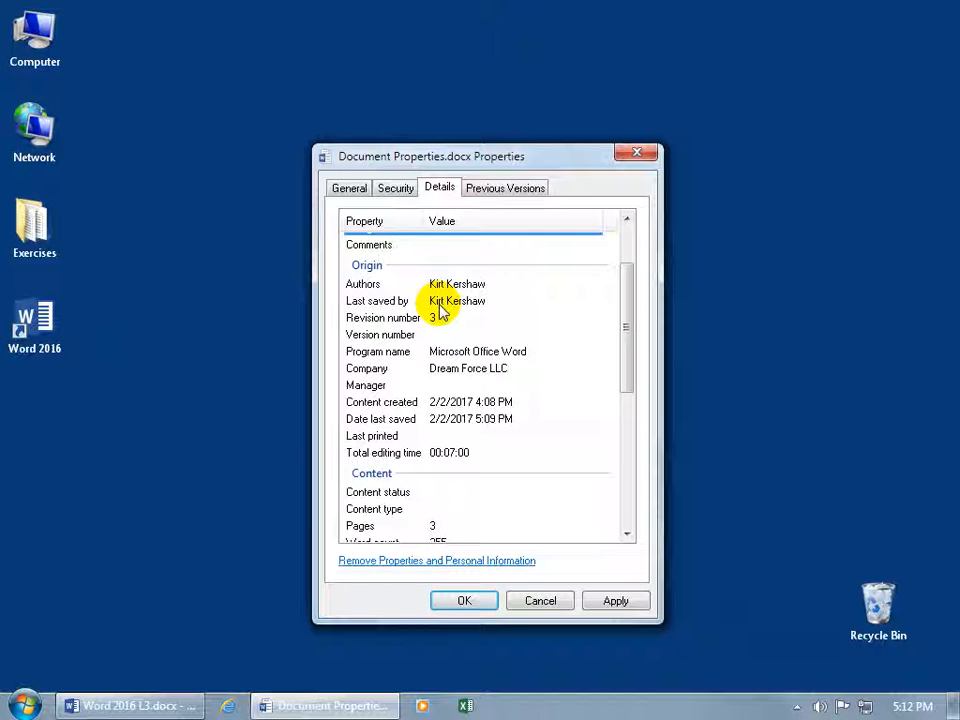
left_click_drag(624, 354, 630, 513)
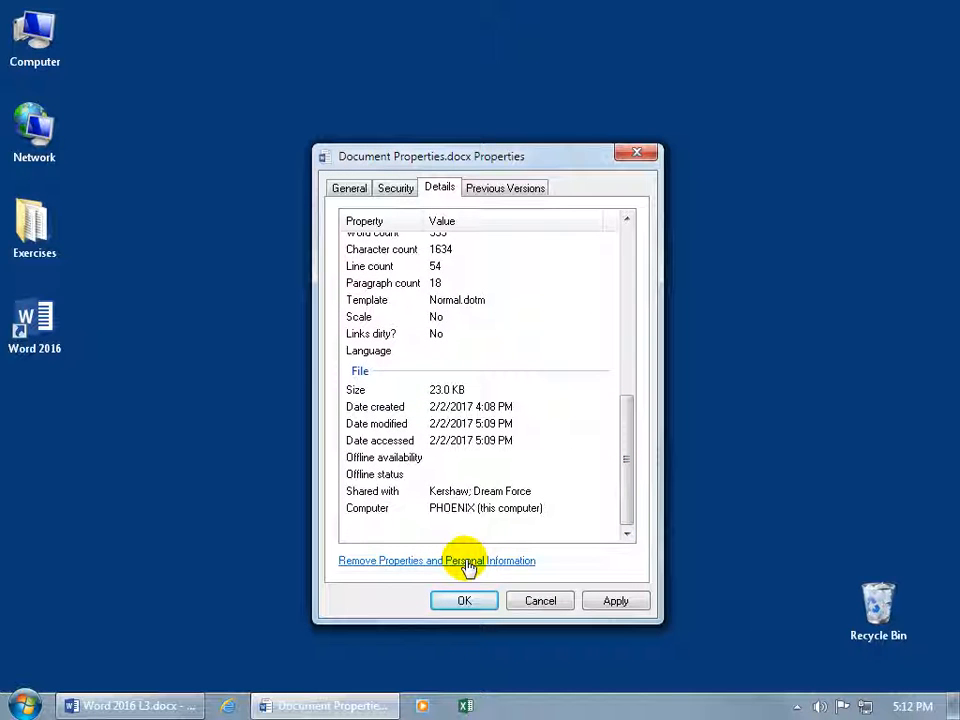
left_click_drag(628, 505, 627, 336)
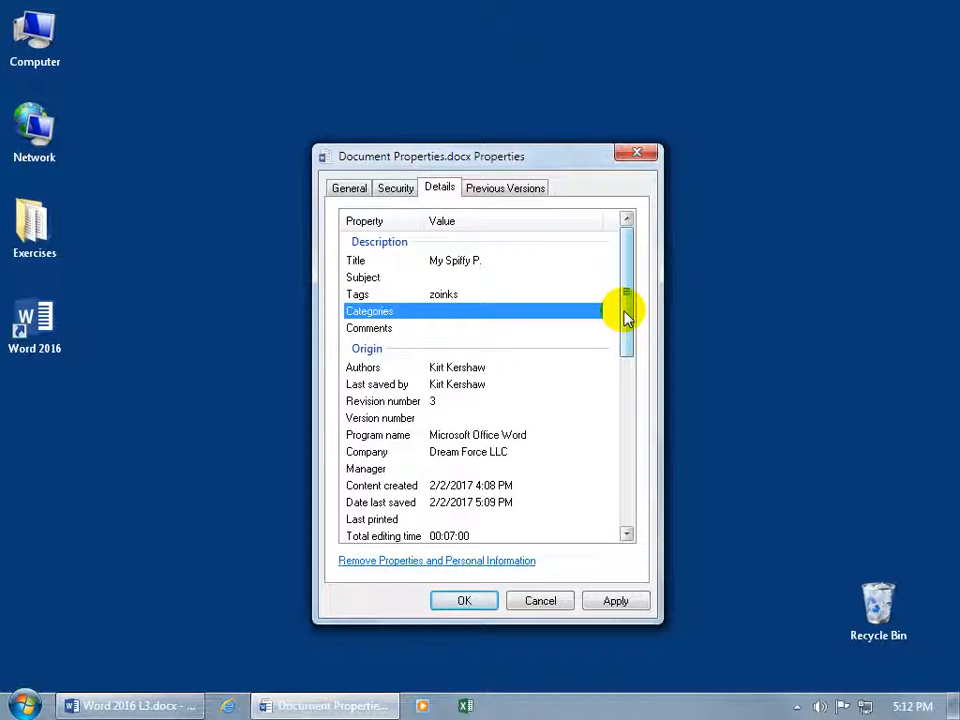
left_click(560, 278)
left_click(532, 262)
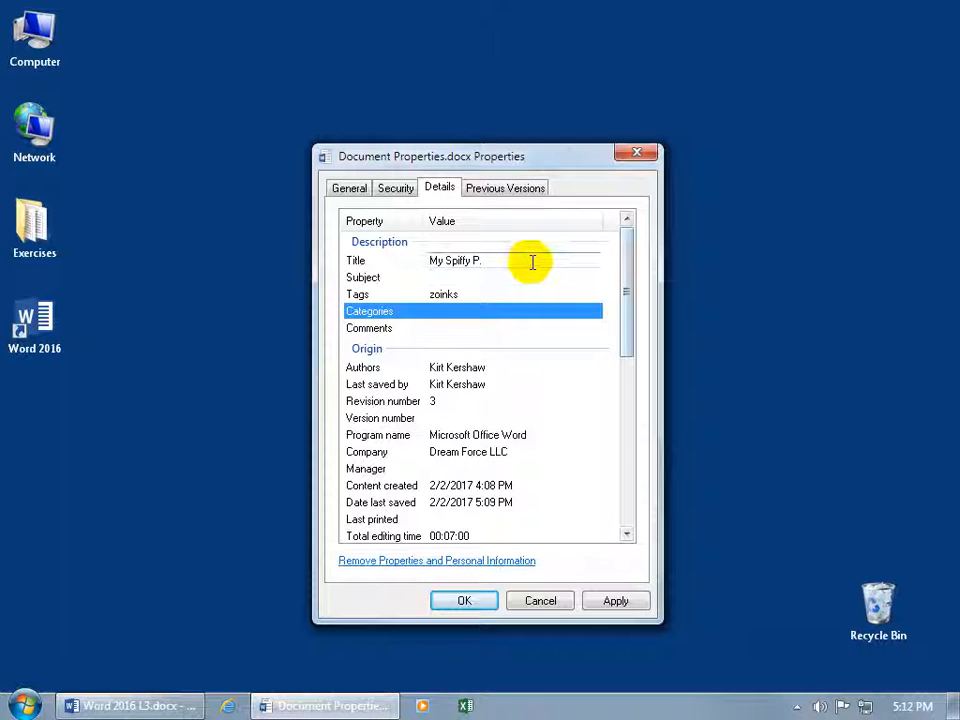
key("BackSpace")
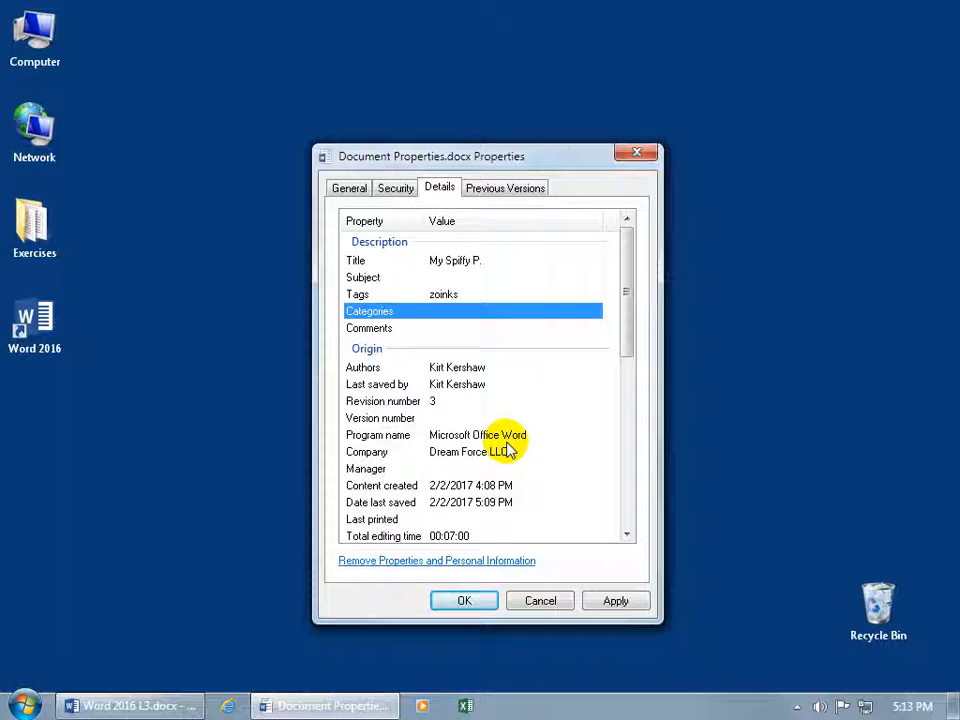
Apply the Explorer property changes and reopen Document Properties.docx in Word
left_click(480, 605)
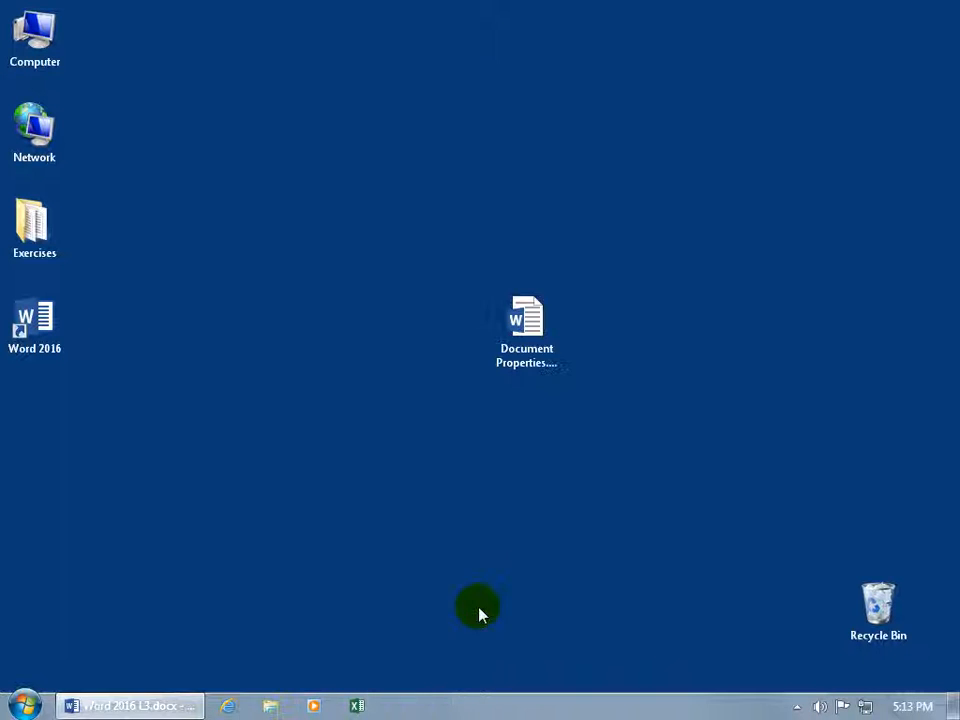
left_click(519, 322)
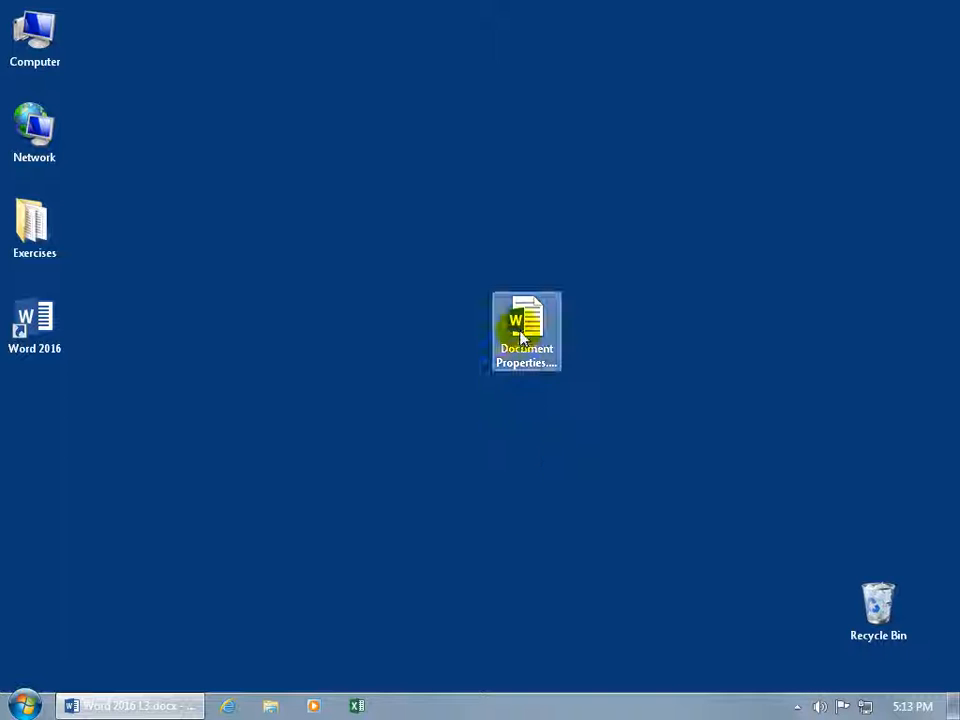
double_click(521, 335)
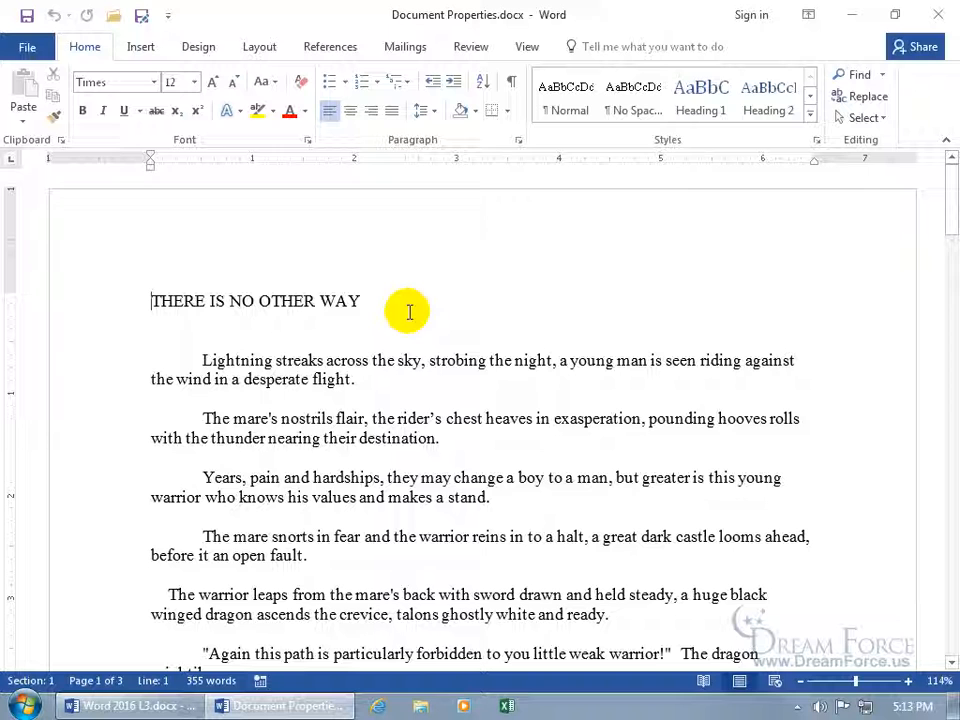
On the Info page, review Check for Issues and the Title property, then return to the document
left_click(24, 50)
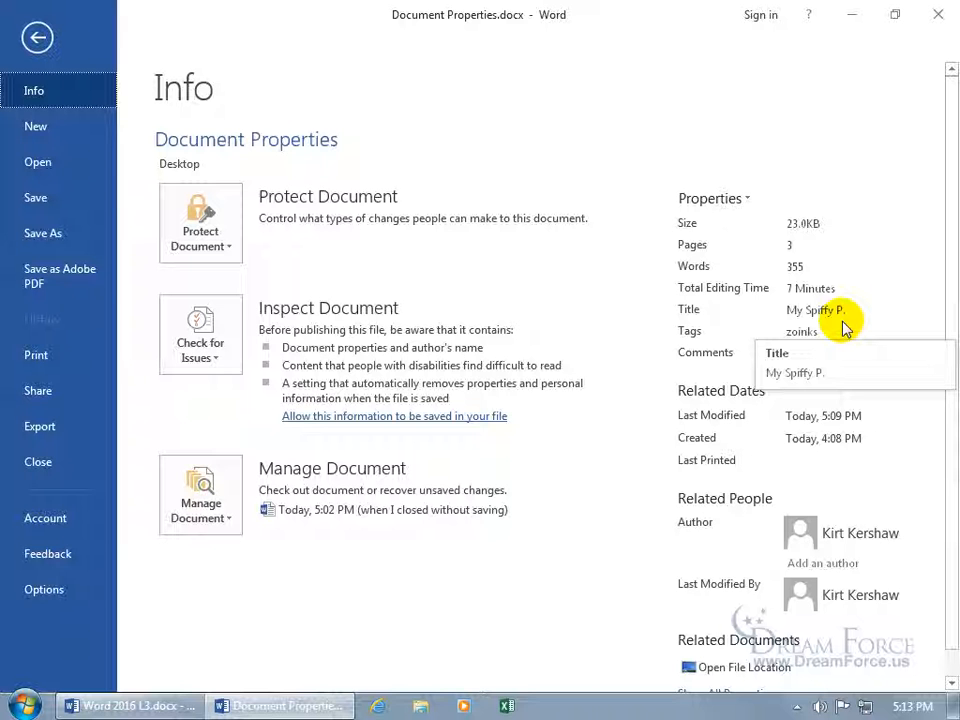
left_click(214, 358)
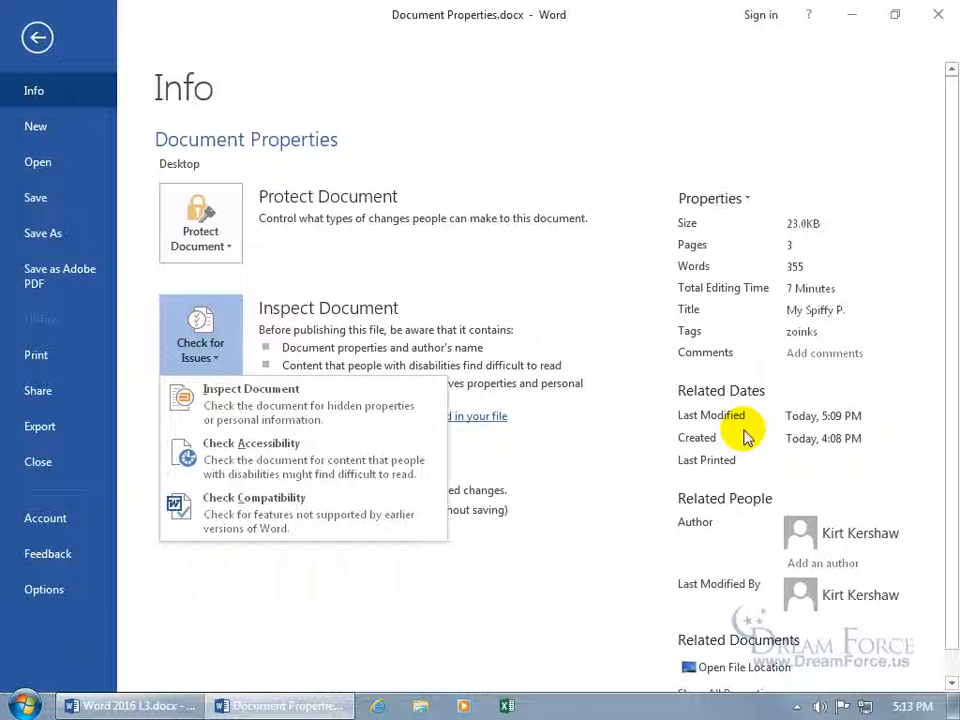
left_click(840, 311)
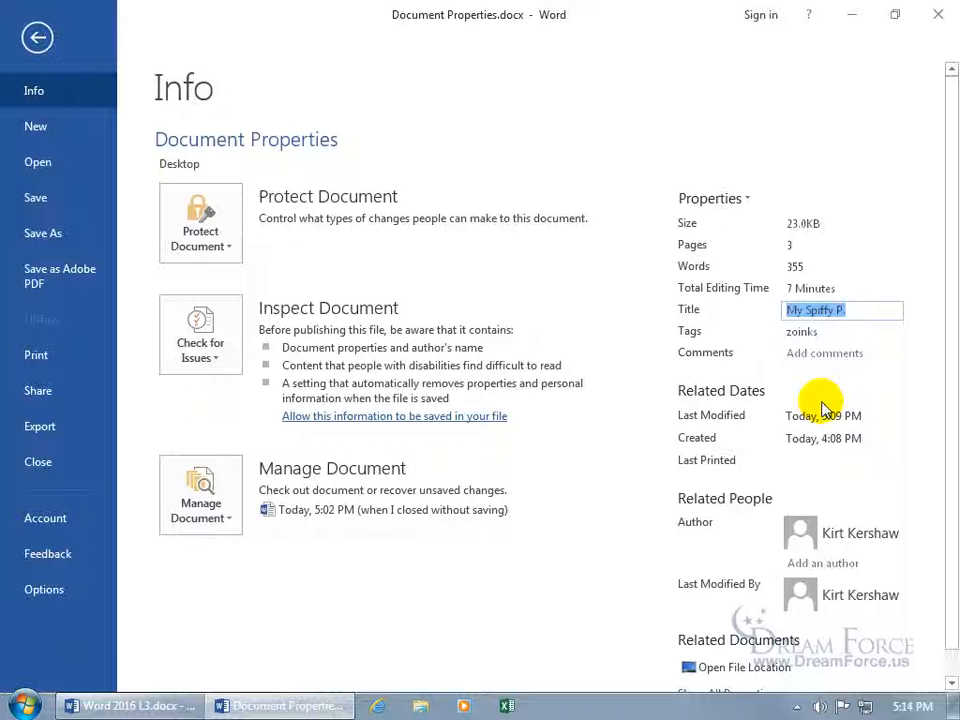
left_click(37, 40)
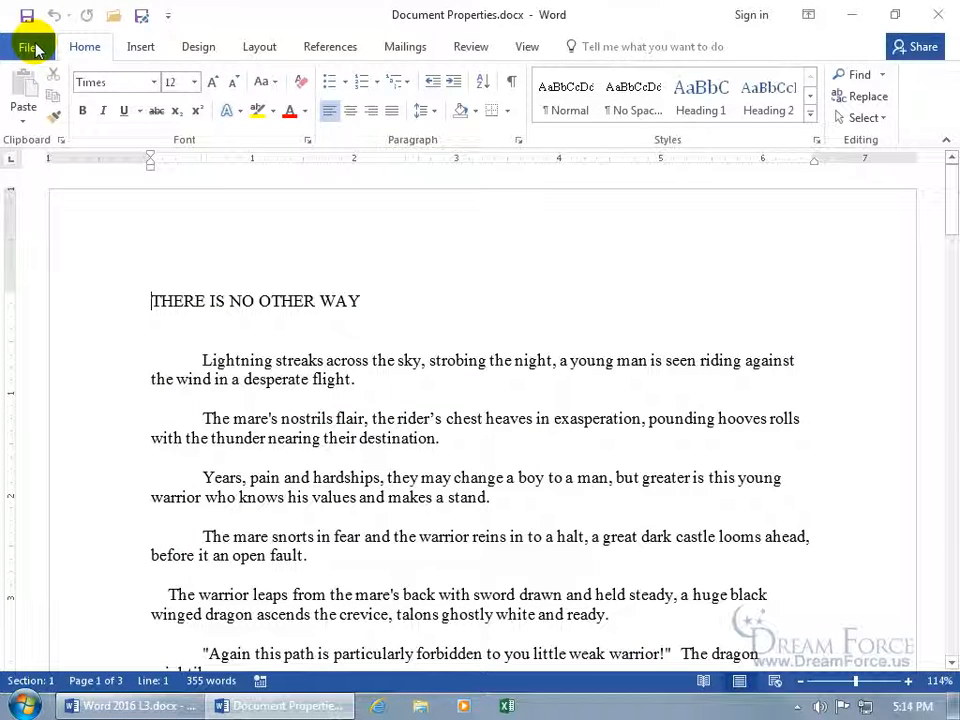
View the story's Word Count statistics from the Review tab, close them, and bring up status bar options
left_click(482, 50)
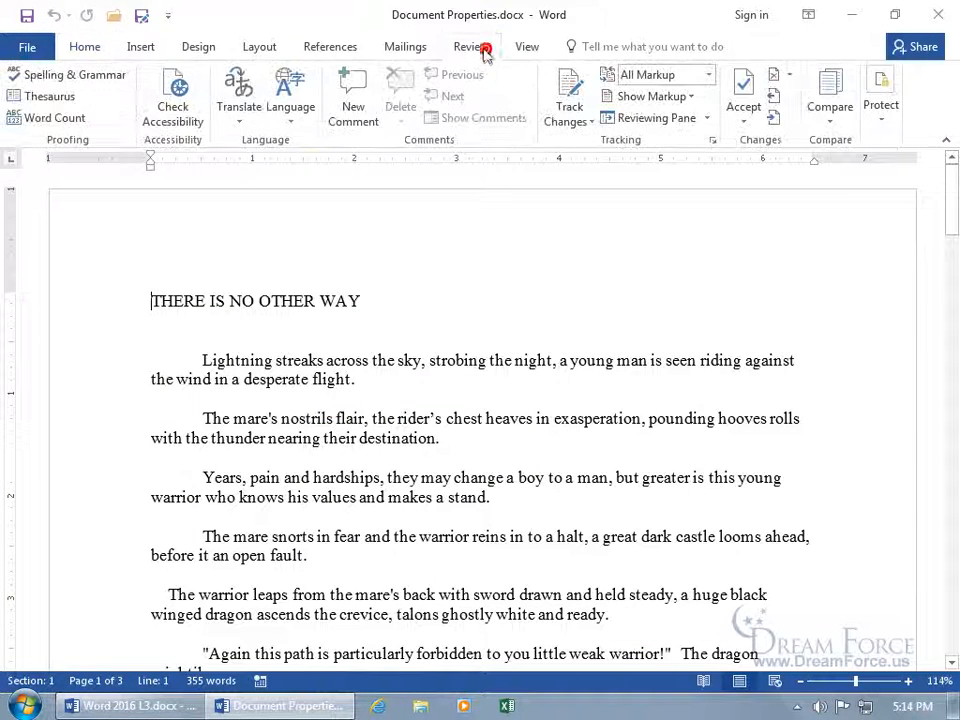
left_click(72, 120)
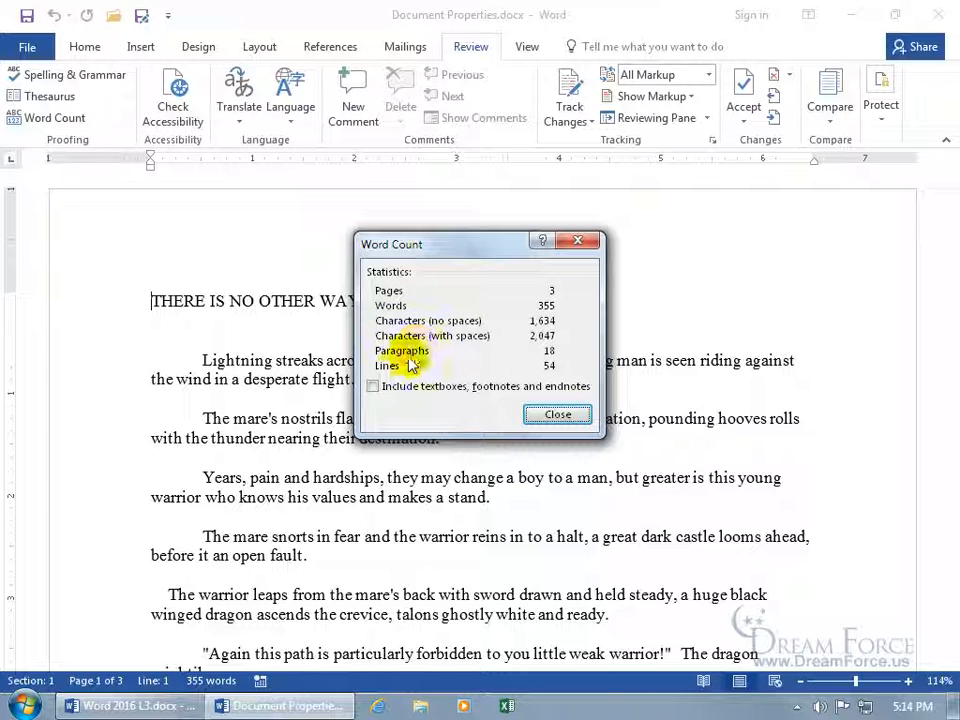
left_click(552, 416)
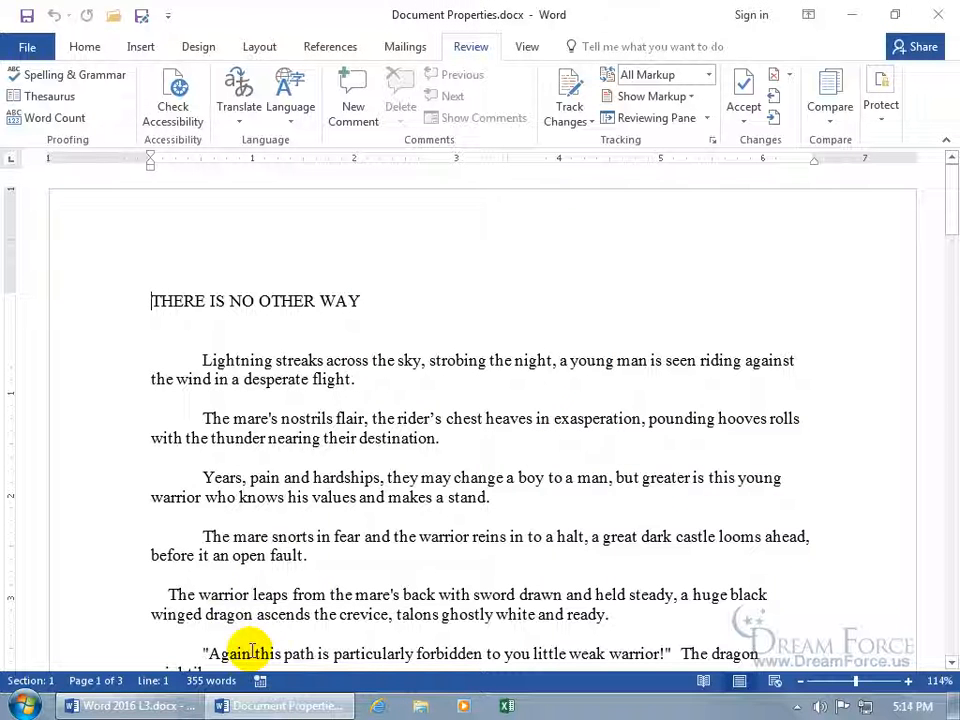
right_click(301, 688)
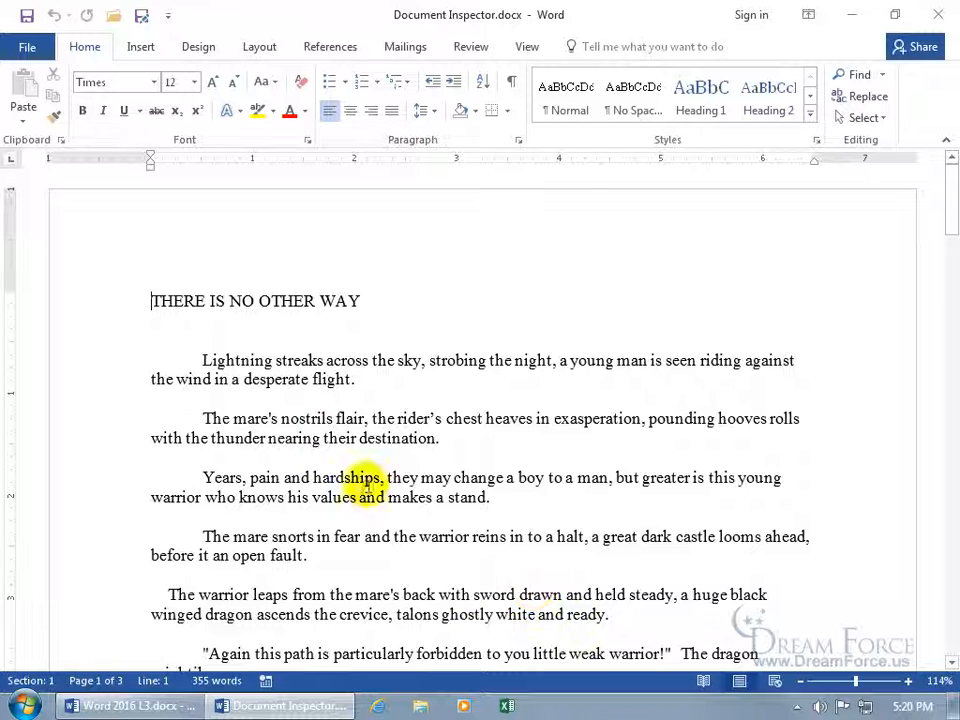
Show all of Document Inspector.docx's properties on the File Info page
left_click(27, 47)
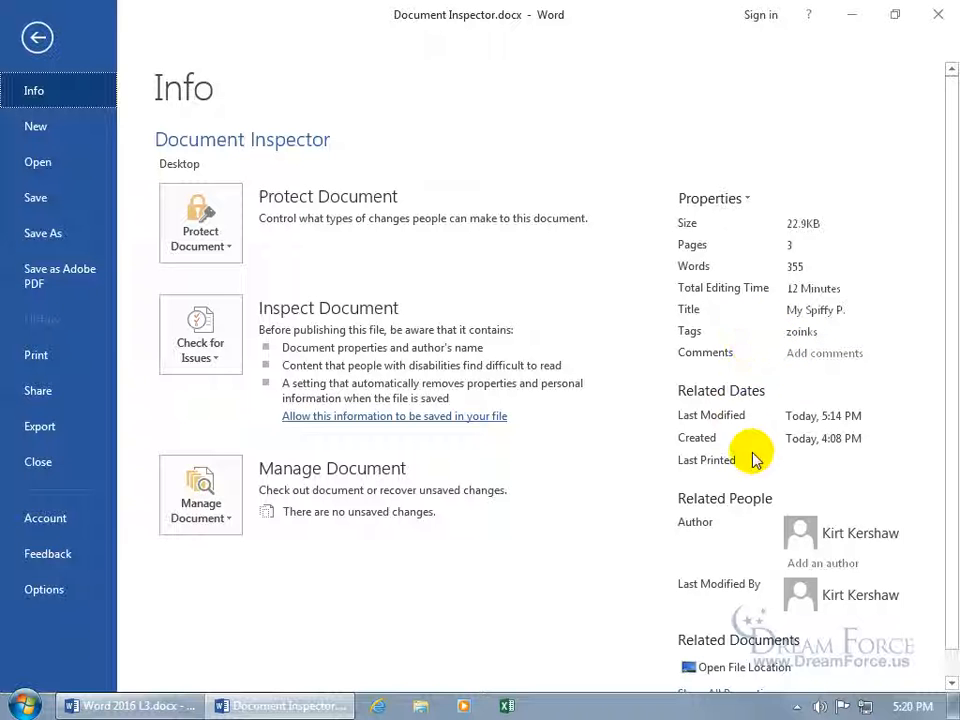
scroll(685, 528, "down", 1)
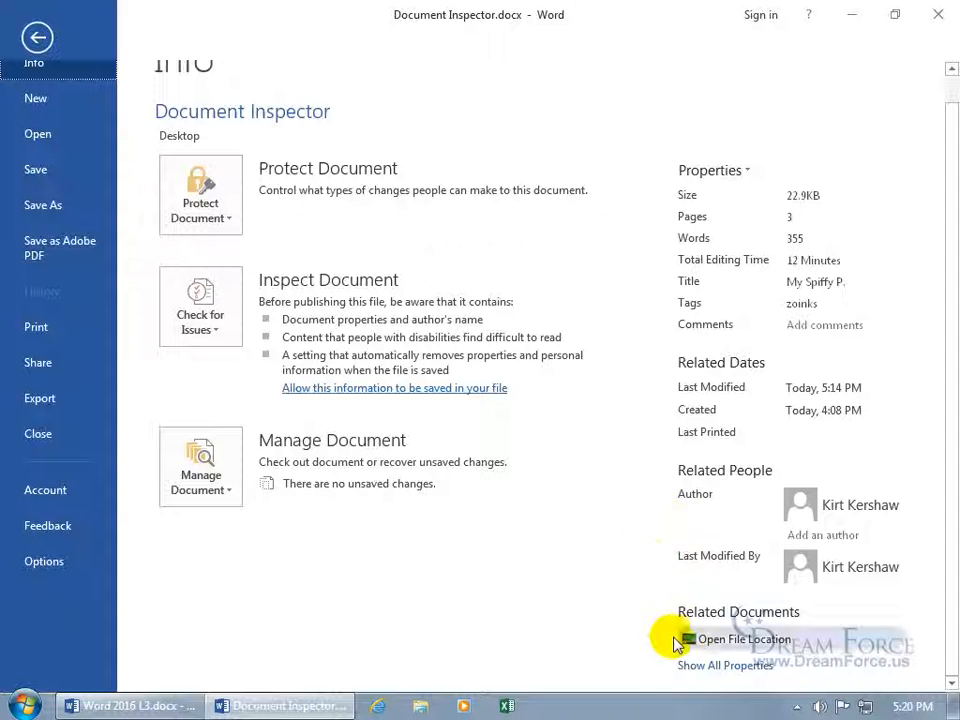
left_click(703, 667)
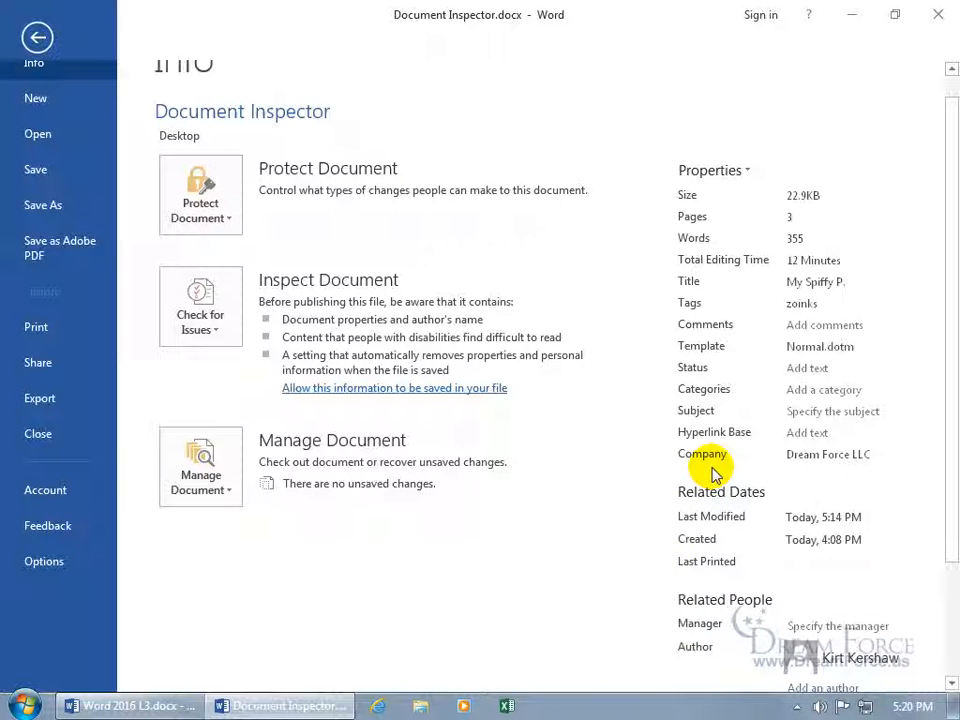
Review the Checked by and Checked custom properties in Advanced Properties, then cancel
left_click(738, 172)
left_click(739, 204)
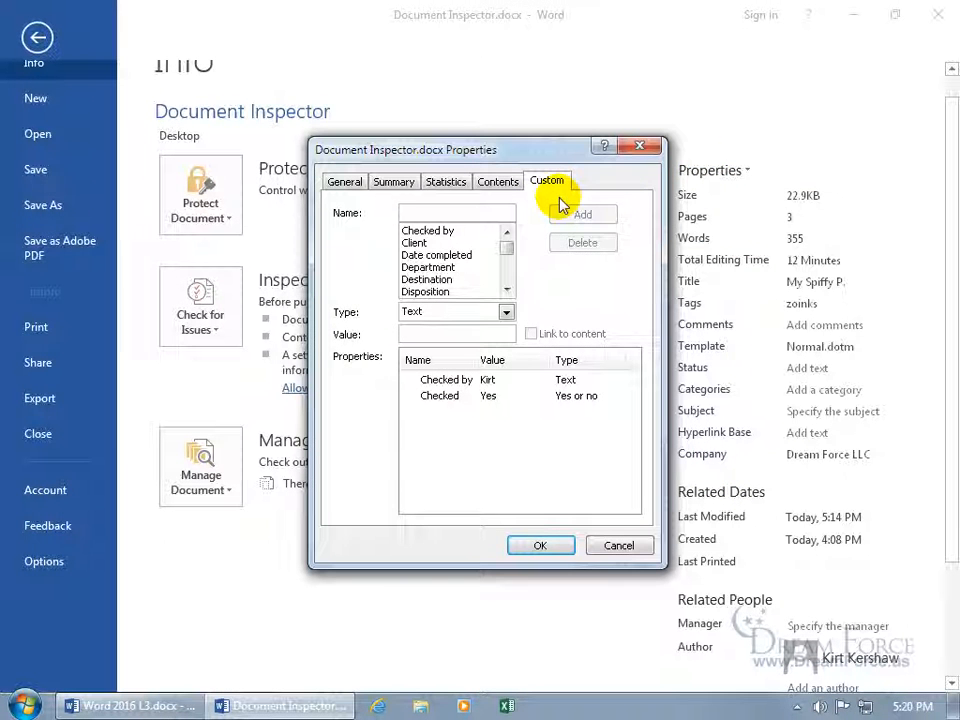
left_click(483, 401)
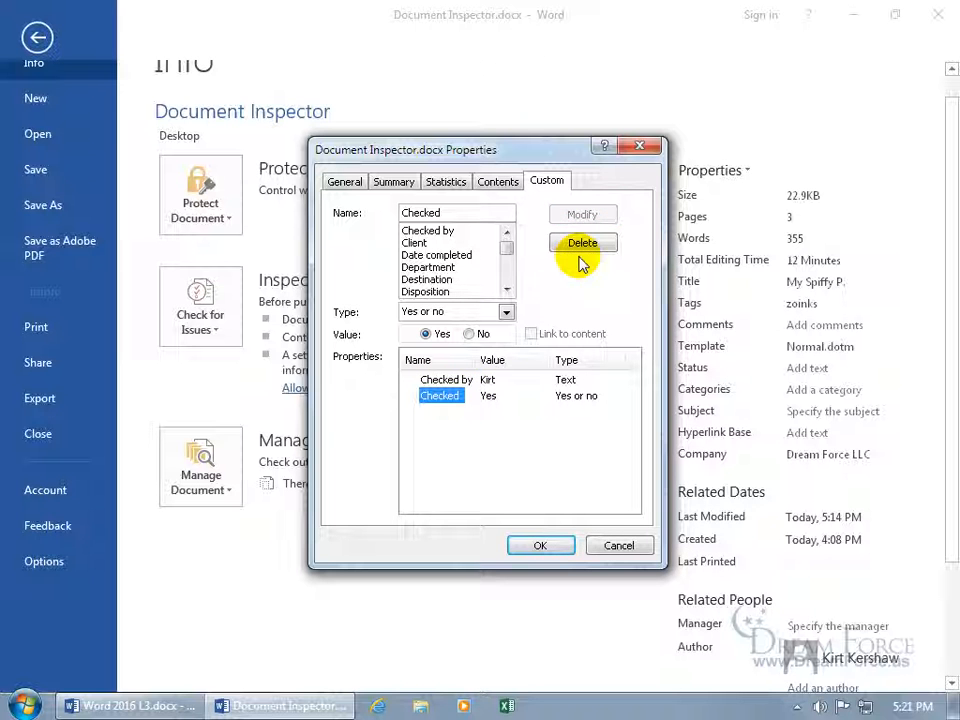
left_click(616, 545)
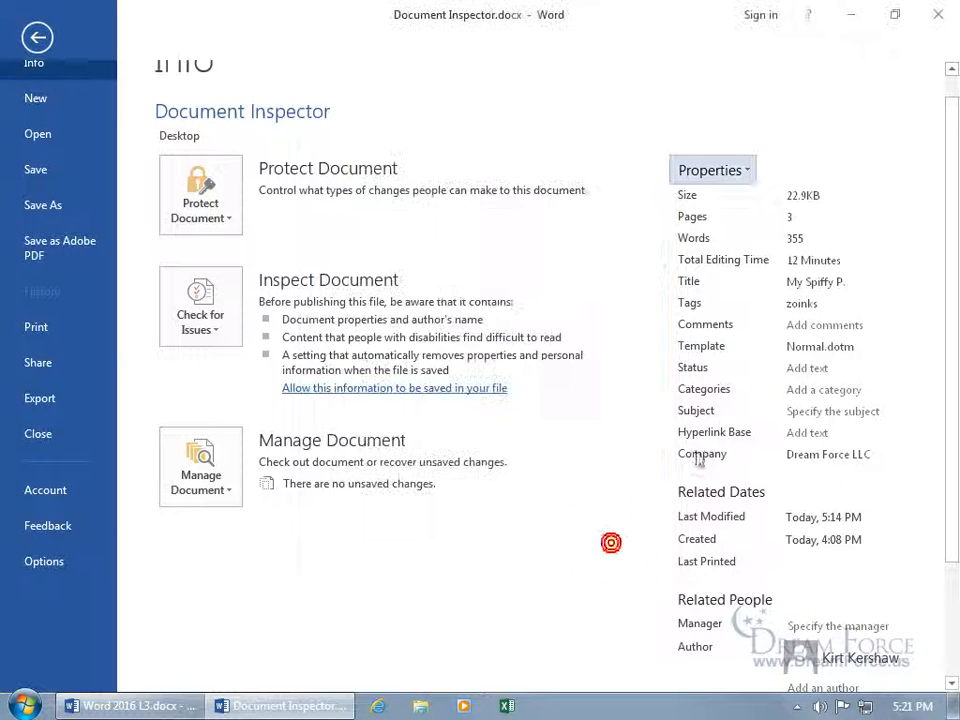
Start Inspect Document from Check for Issues, with every category down to Hidden Text ticked
double_click(826, 304)
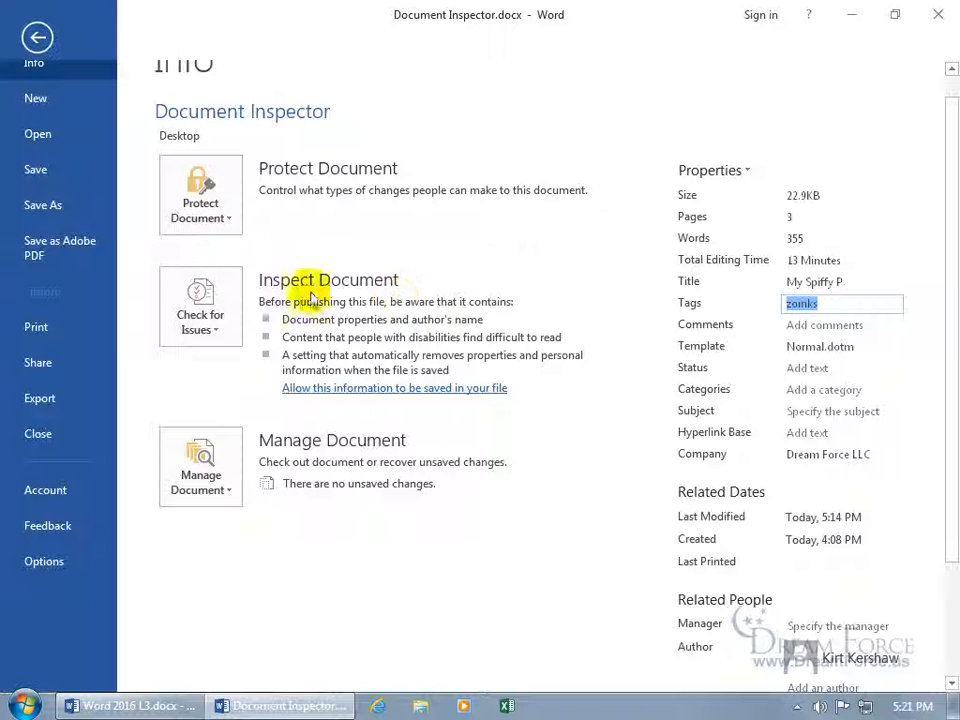
left_click(210, 322)
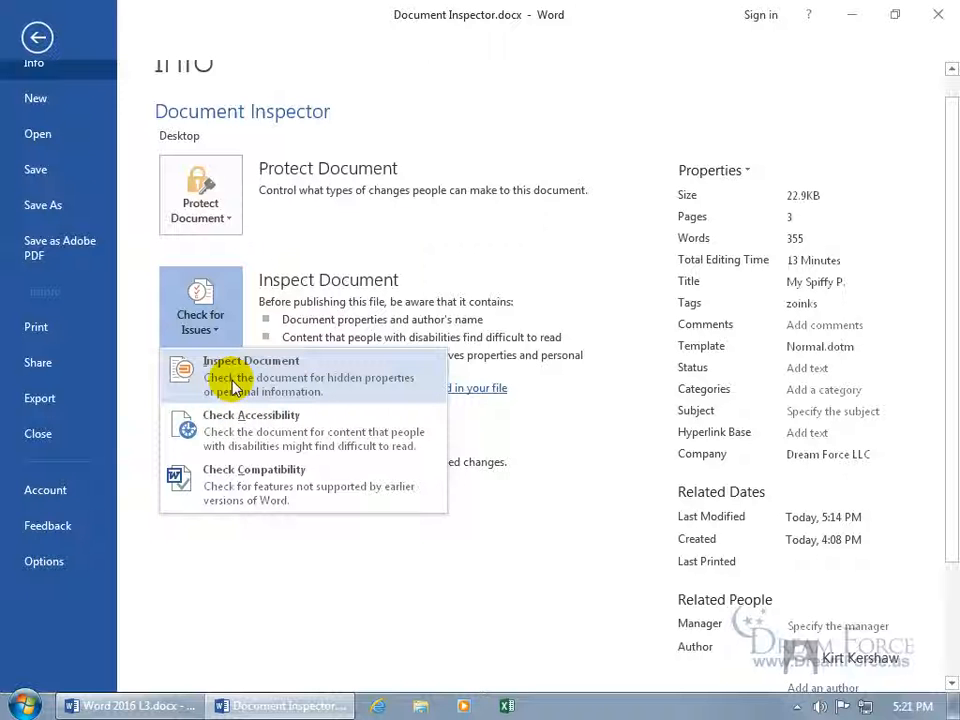
left_click(233, 381)
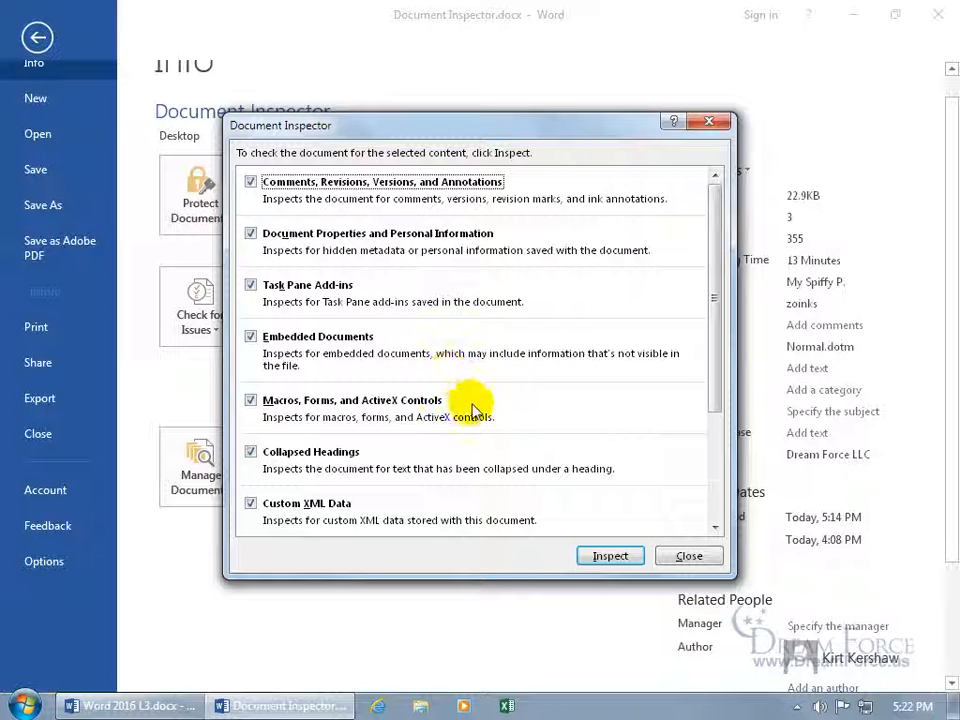
left_click_drag(714, 411, 733, 530)
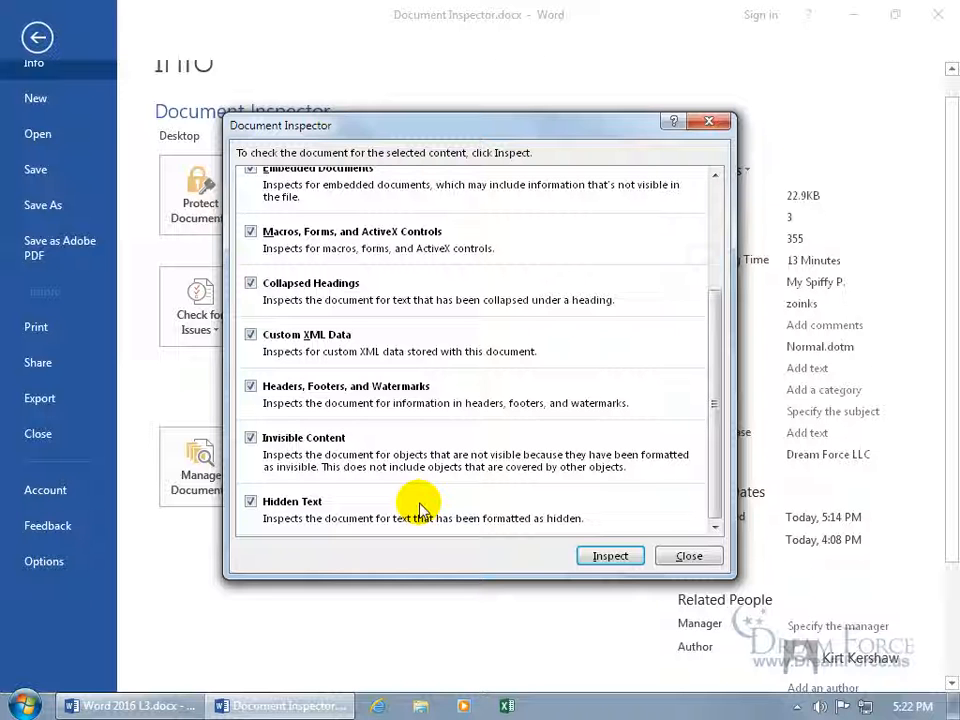
Run the inspection, Remove All for Document Properties and Personal Information, and close the inspector
left_click(617, 558)
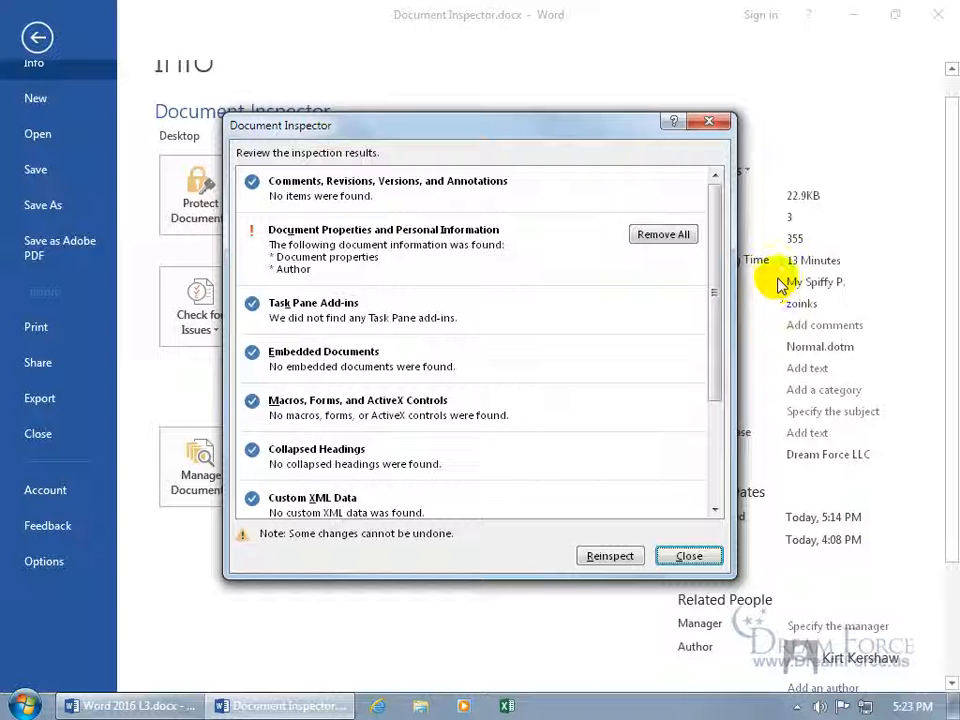
mouse_move(714, 292)
left_mouse_down()
mouse_move(715, 395)
mouse_move(715, 284)
left_mouse_up()
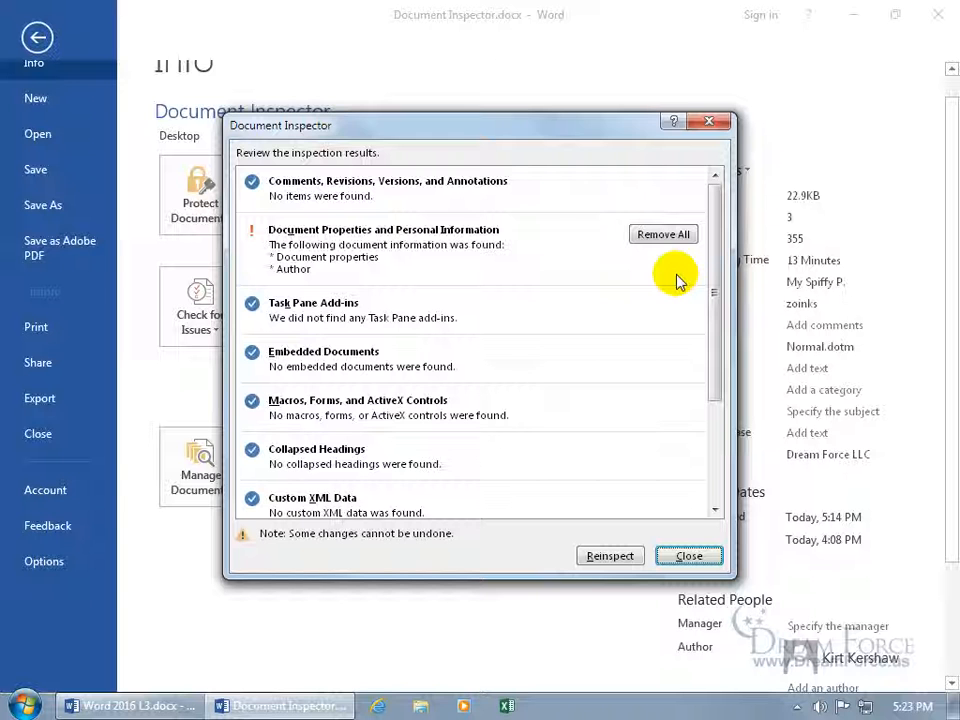
left_click(664, 237)
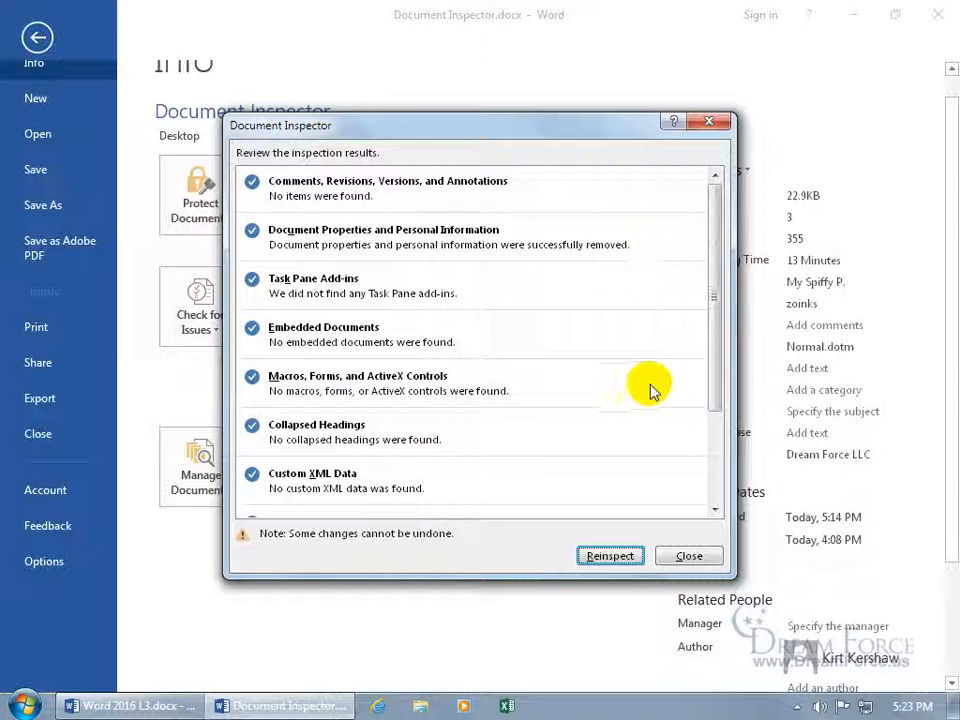
left_click(691, 556)
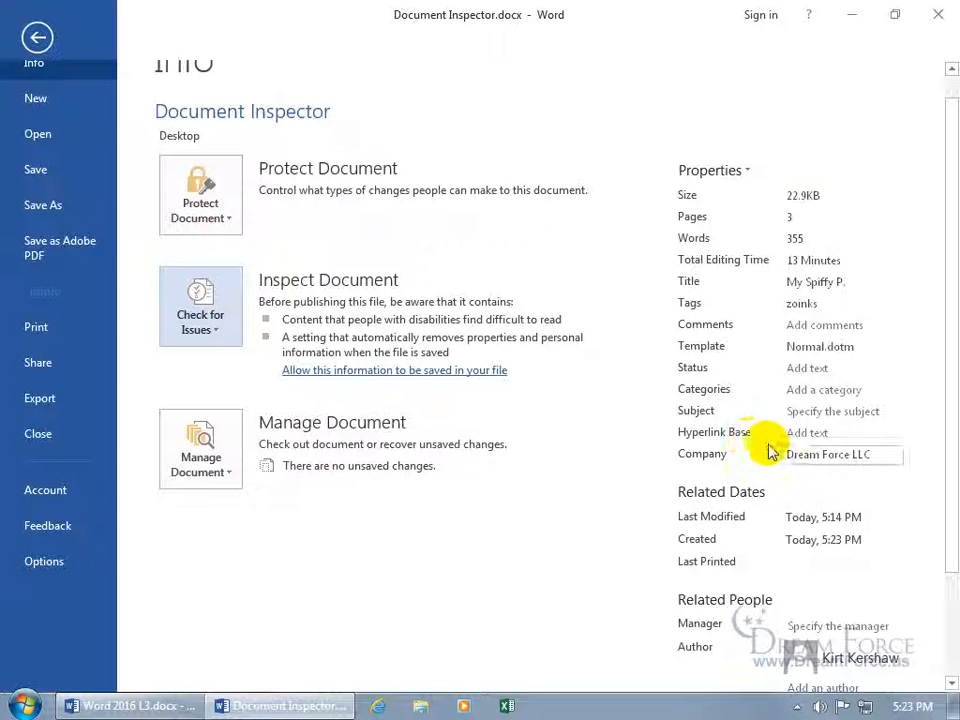
Close Word and reopen Document Inspector.docx from the desktop
left_click(39, 40)
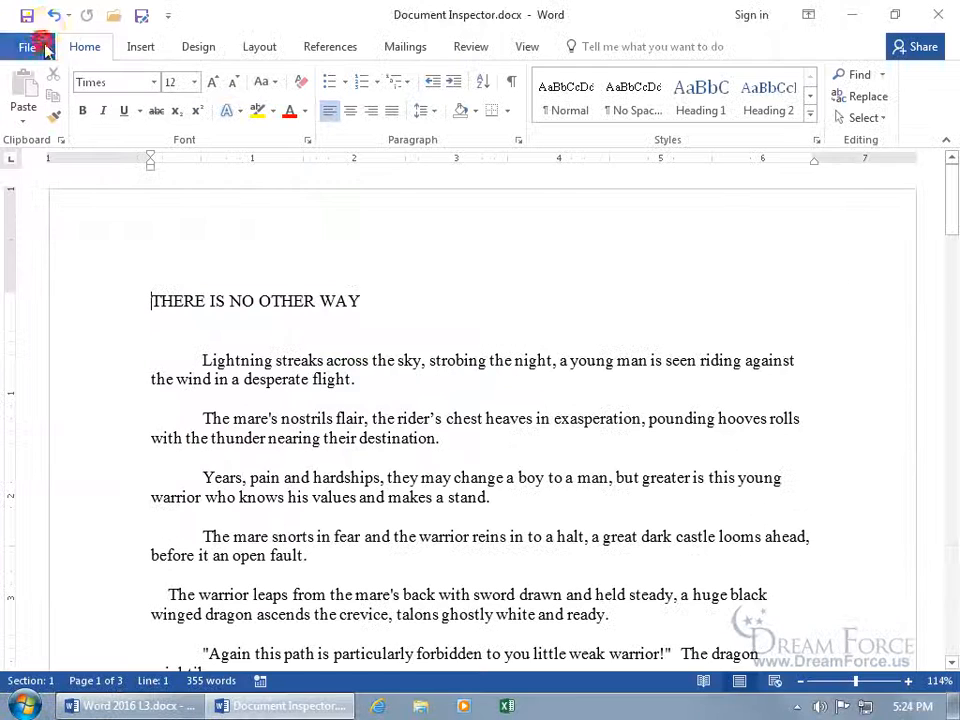
left_click(920, 18)
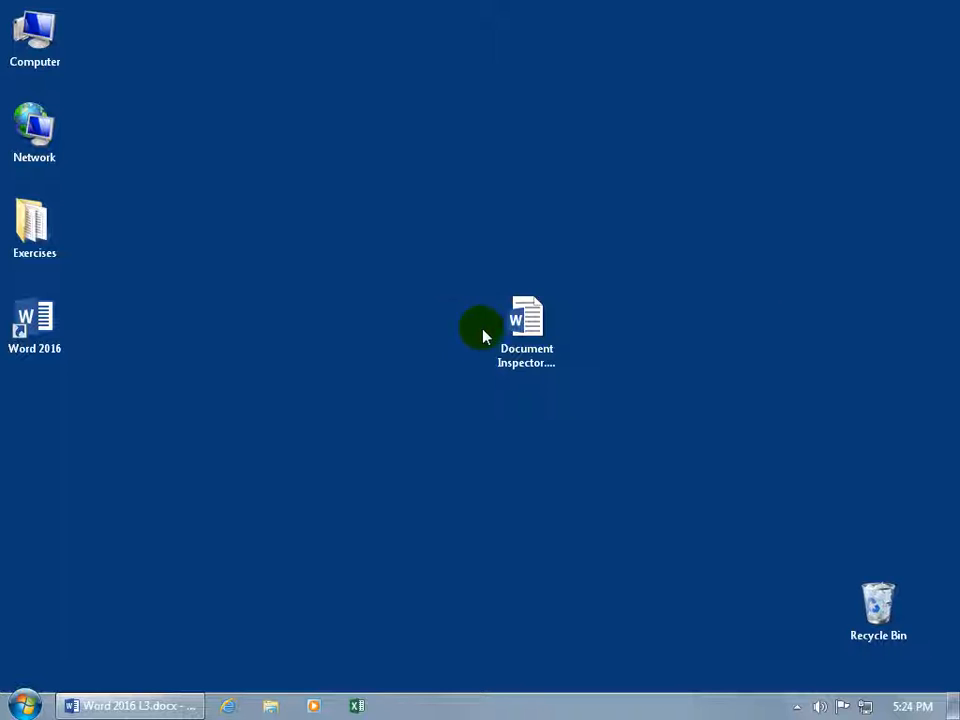
left_click(519, 333)
double_click(519, 333)
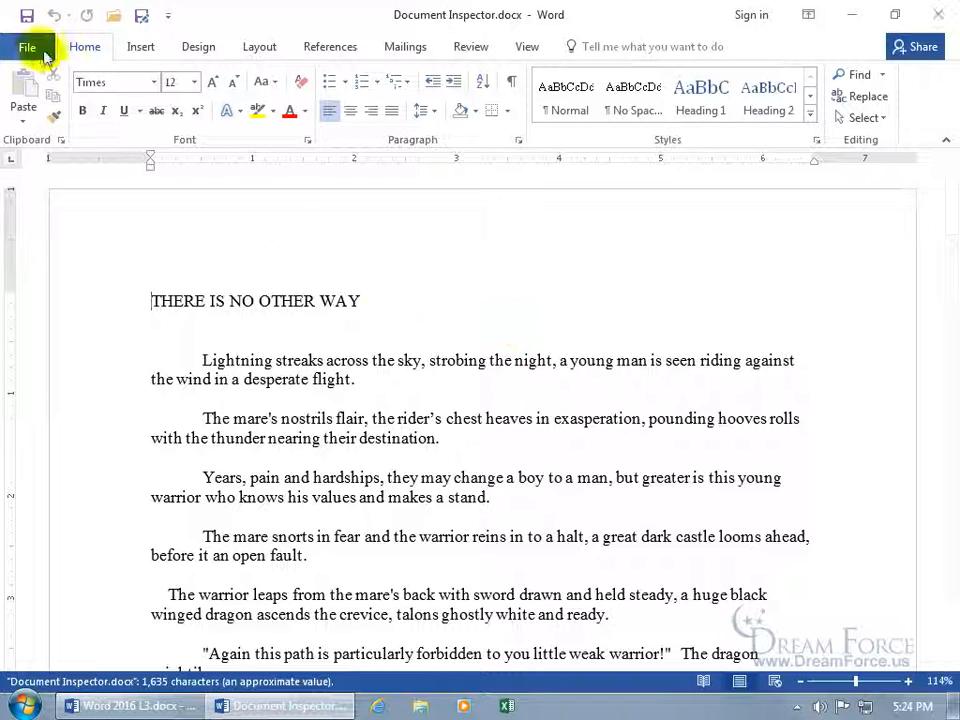
Show all properties and open Advanced Properties to confirm the custom properties are gone
left_click(30, 47)
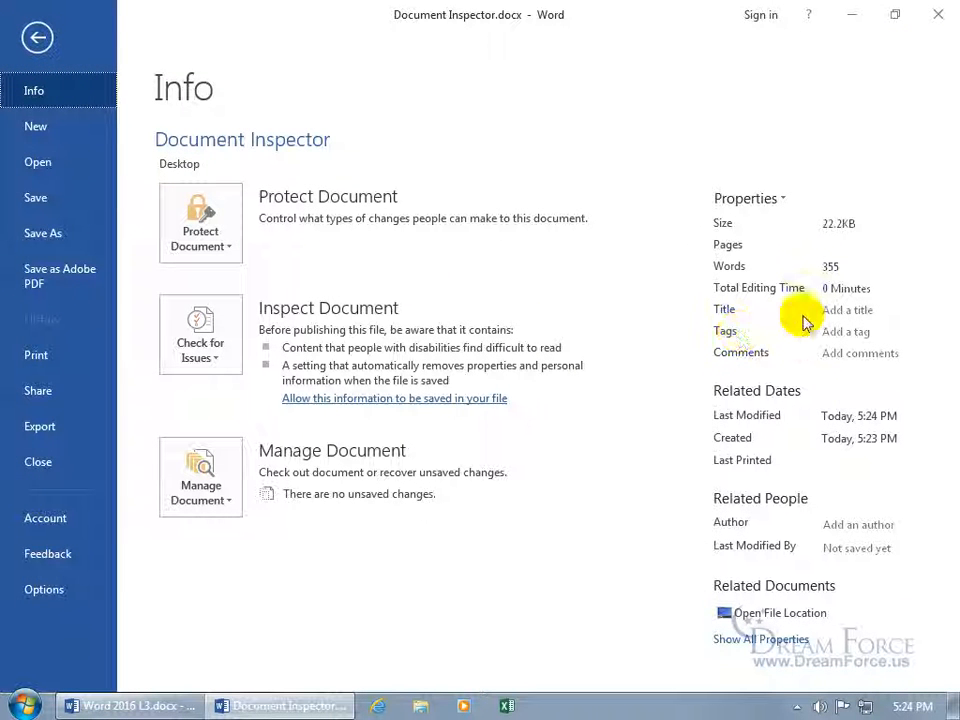
left_click(786, 640)
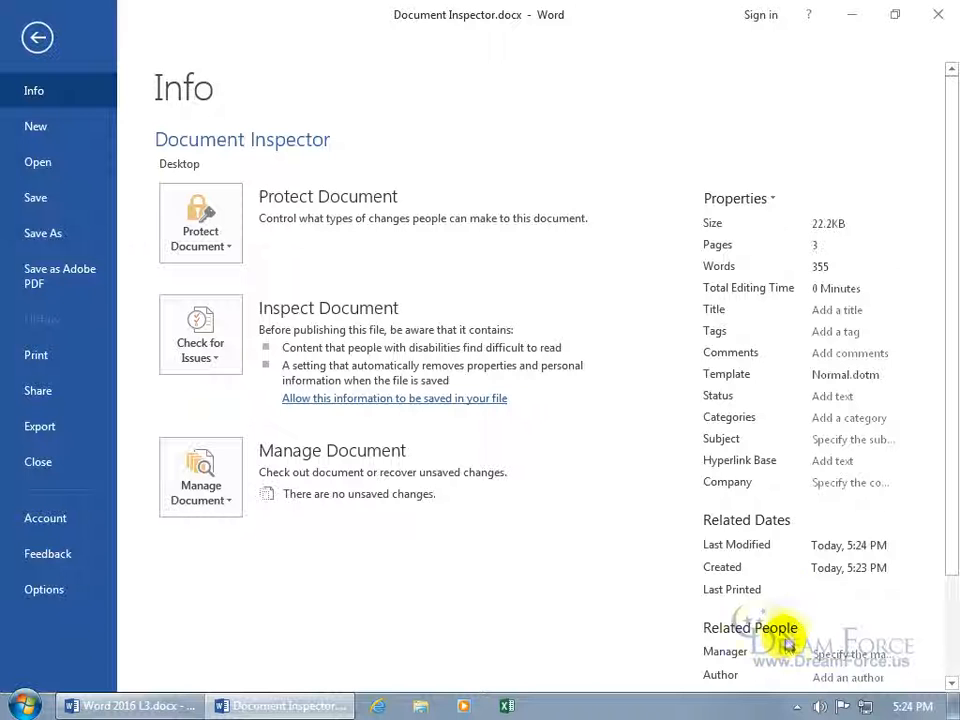
scroll(827, 519, "down", 2)
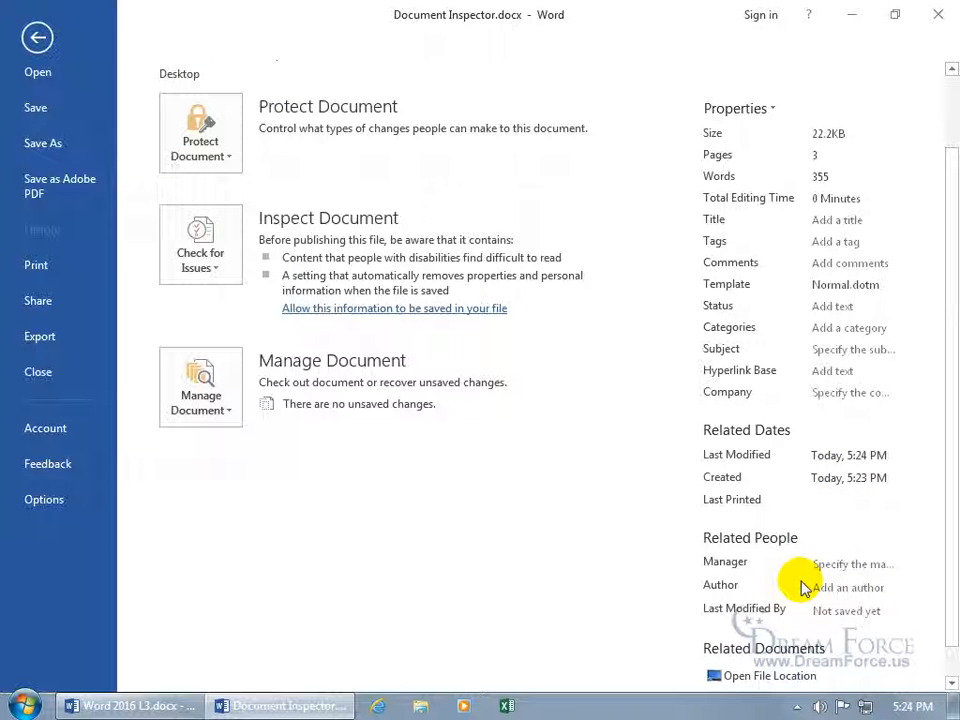
left_click(758, 110)
left_click(755, 143)
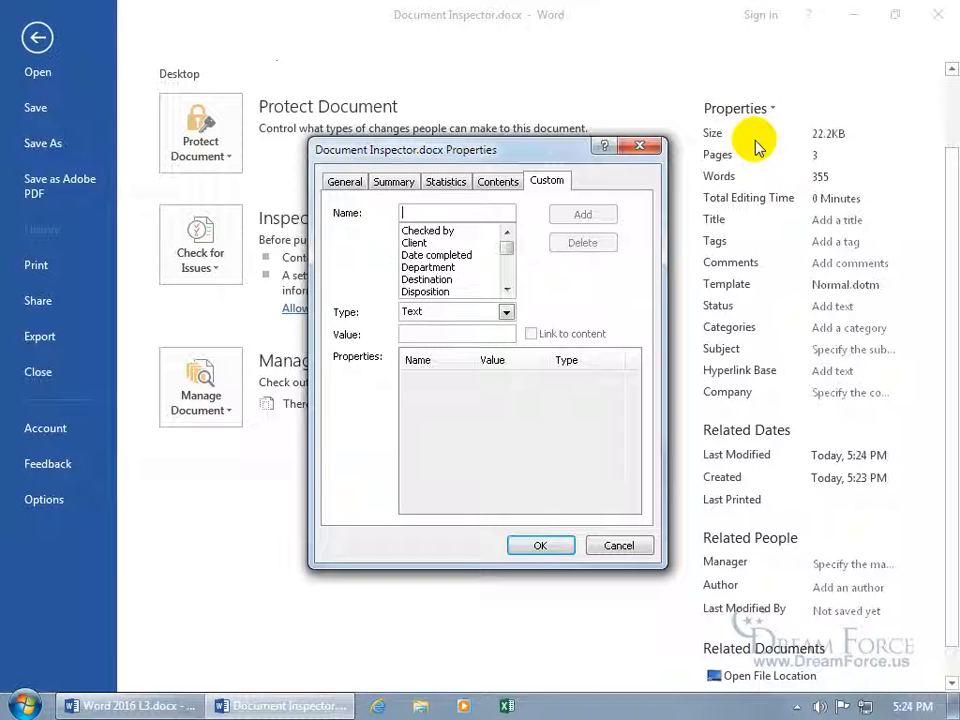
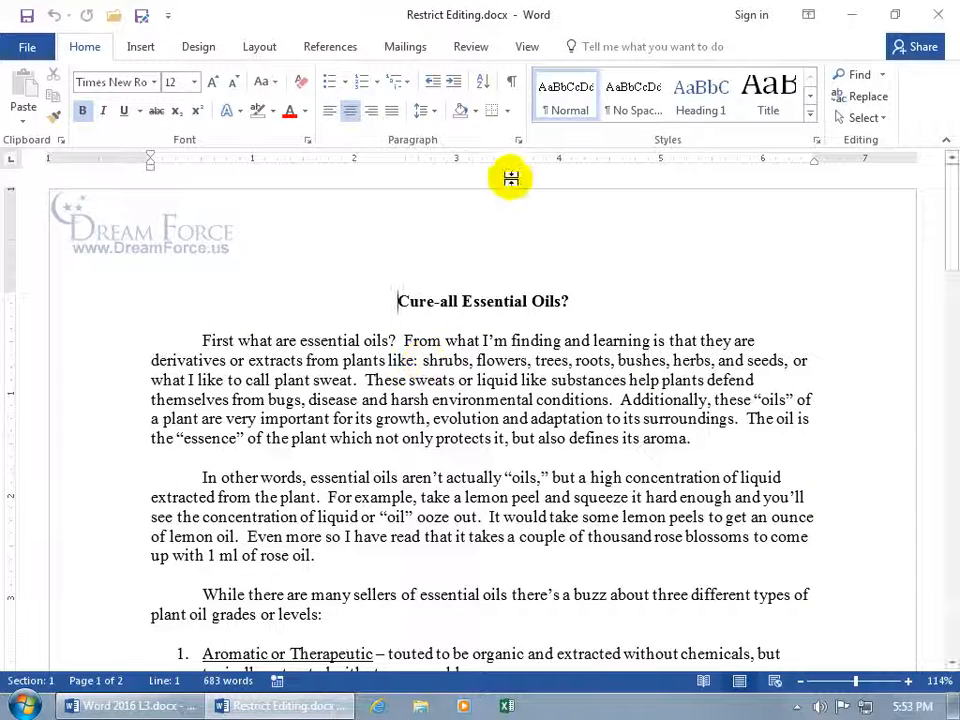
Show the Restrict Editing pane from the Review tab, then return to the Home tab
left_click(470, 52)
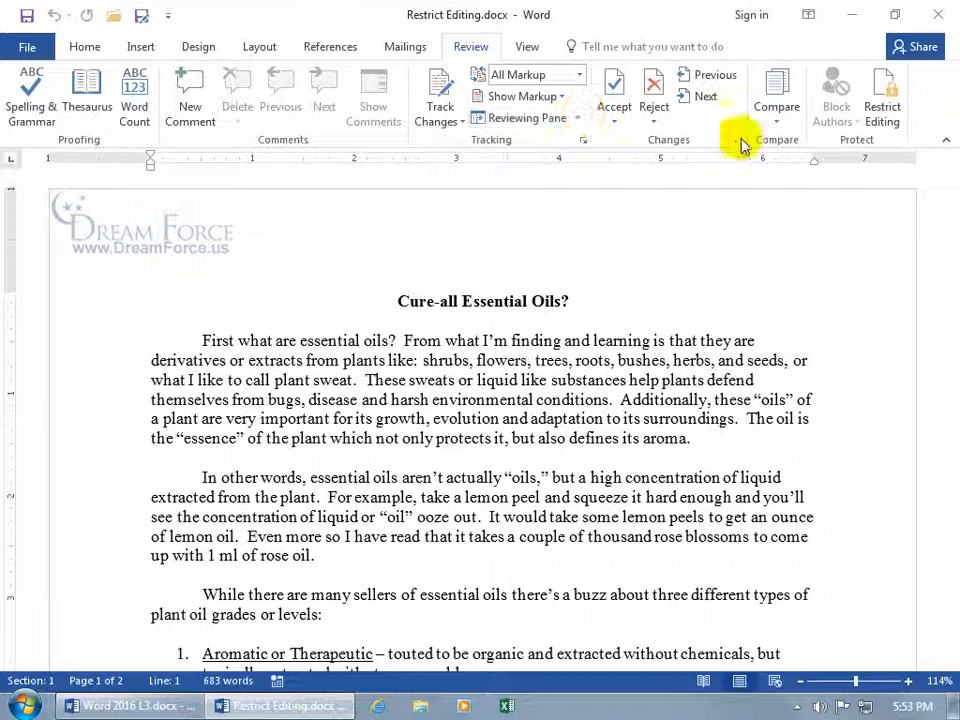
left_click(883, 116)
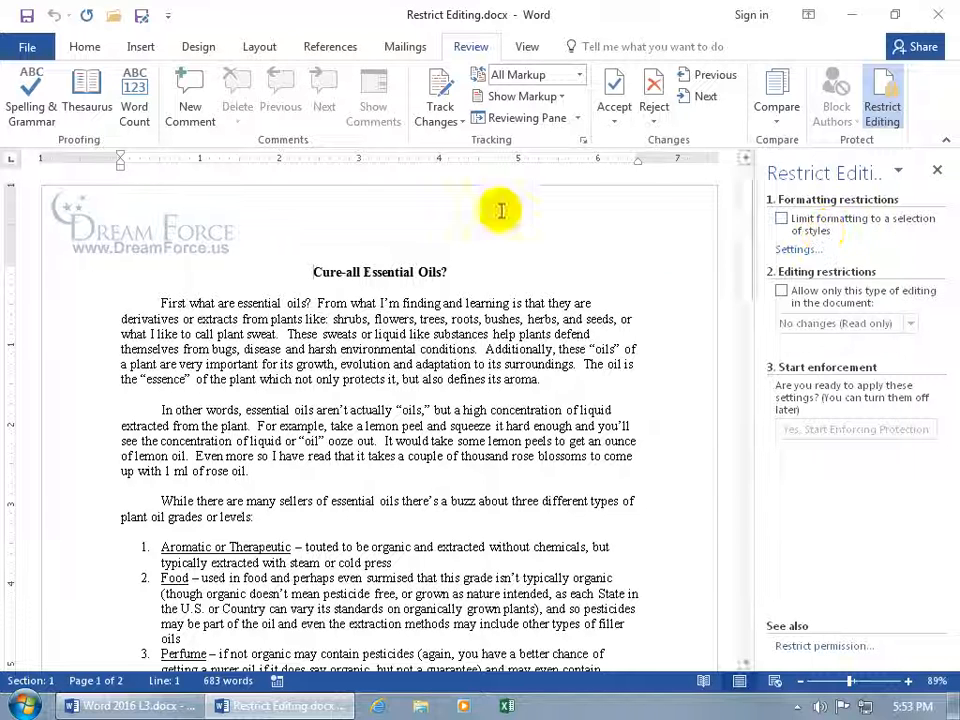
left_click(79, 47)
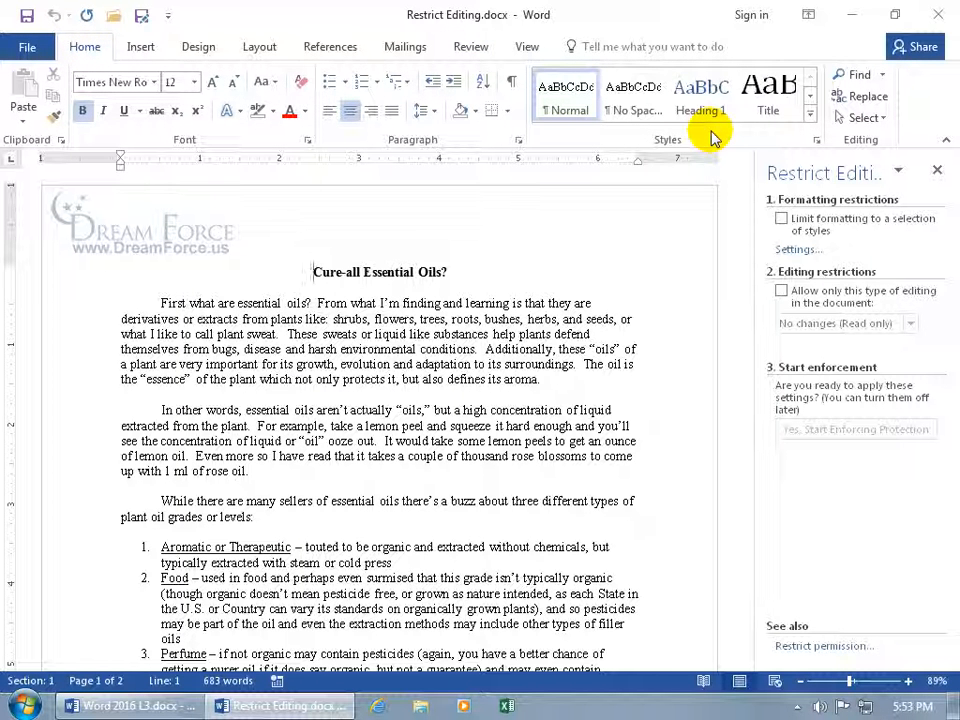
Limit formatting to a chosen set of allowed styles, keeping the document's existing formatting
left_click(781, 219)
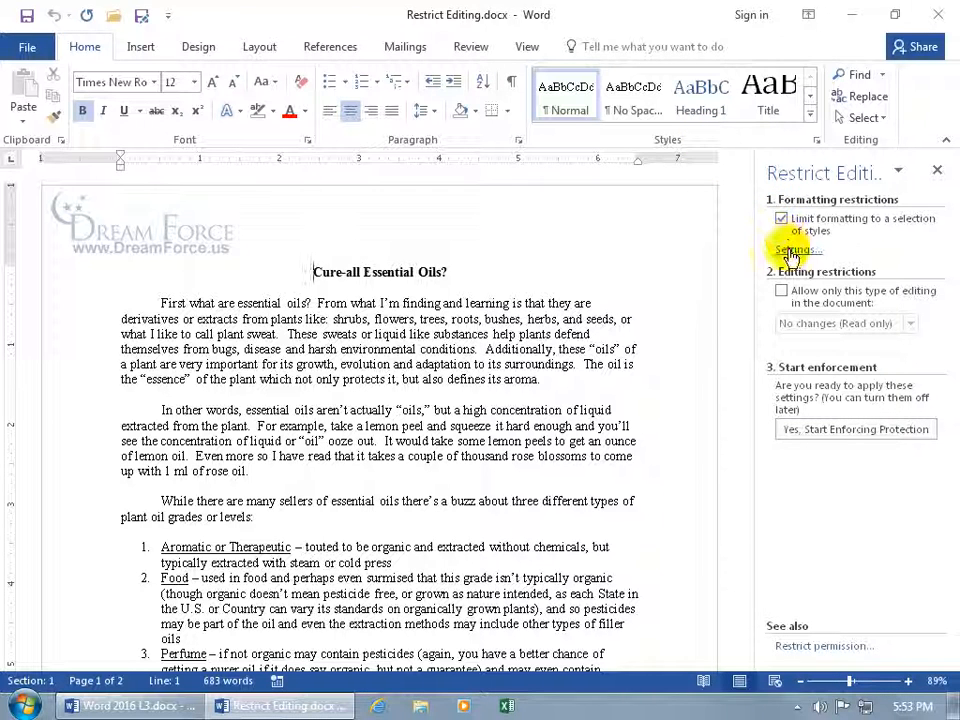
left_click(791, 250)
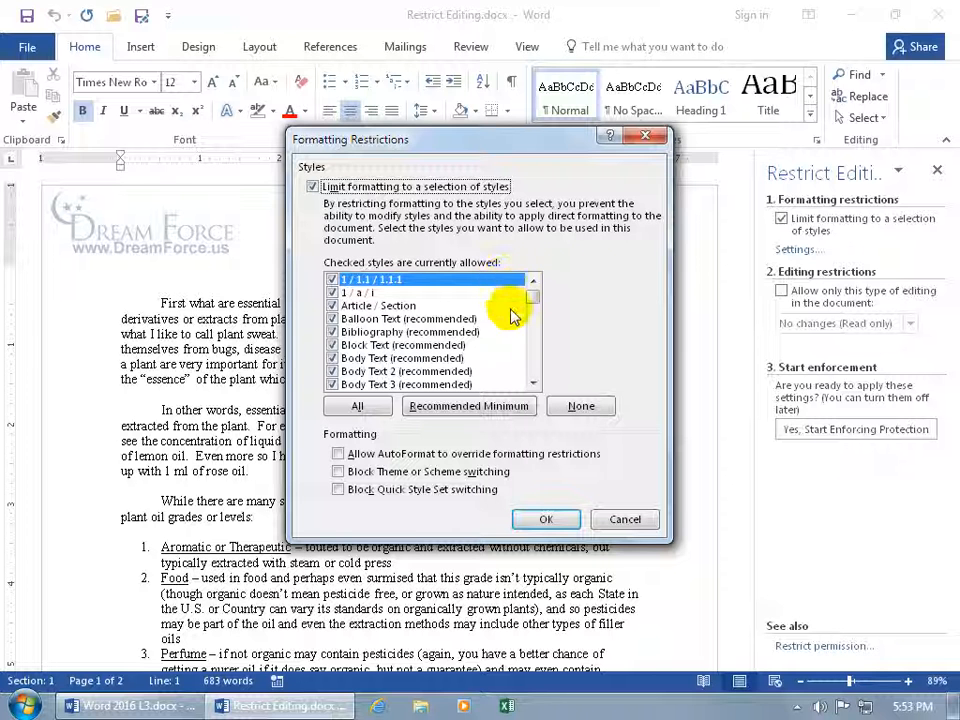
left_click_drag(535, 300, 533, 320)
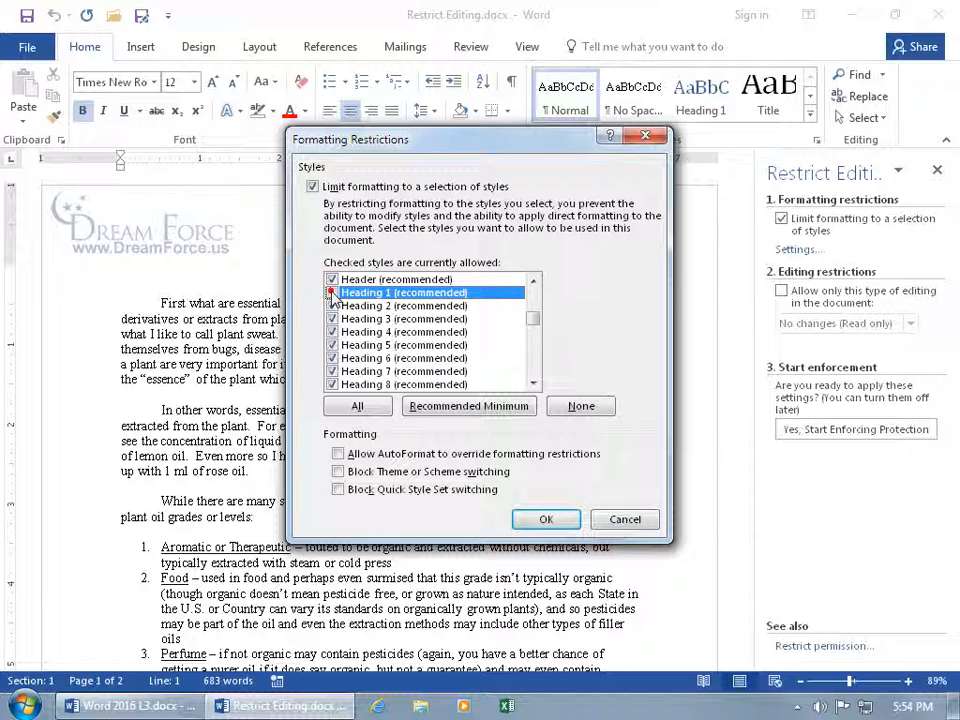
left_click(546, 519)
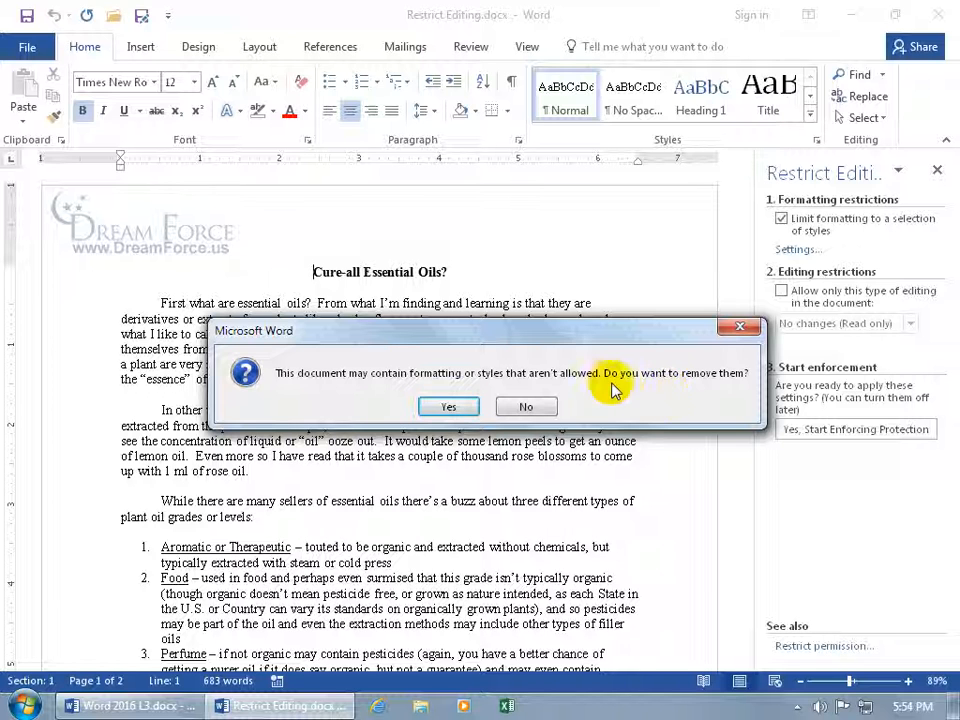
left_click(524, 406)
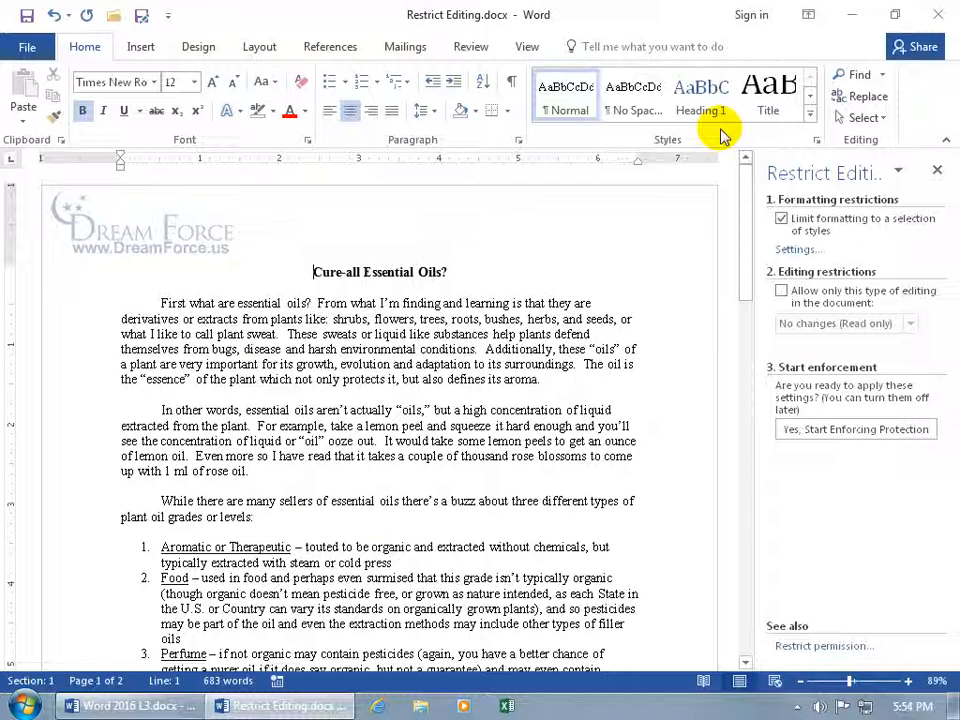
Enforce the style protection with no password and close the Restrict Editing pane
left_click(821, 430)
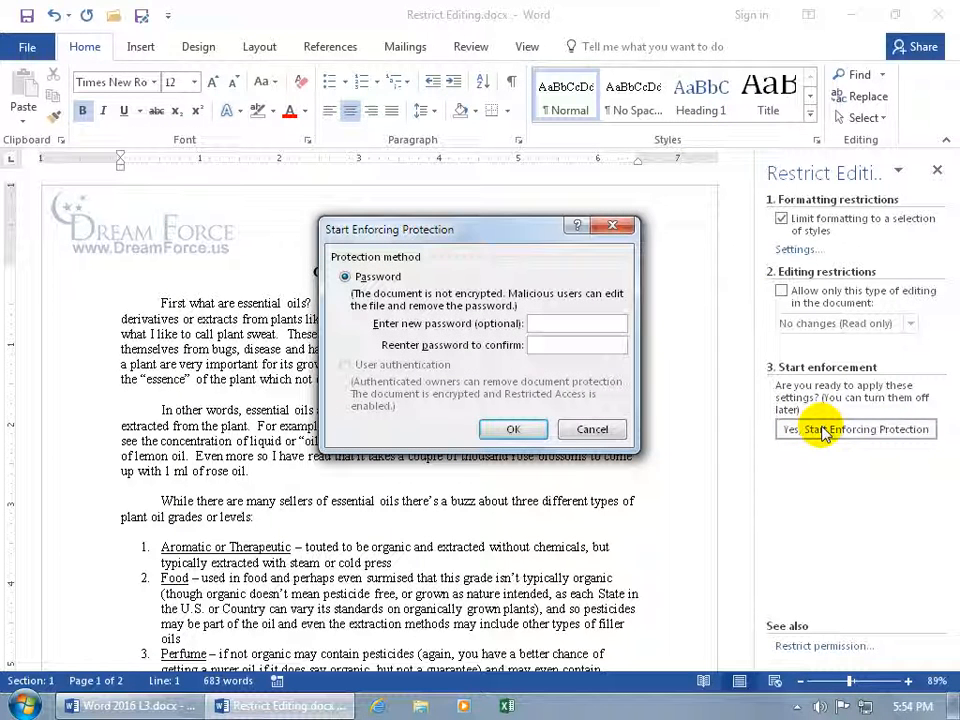
left_click(513, 429)
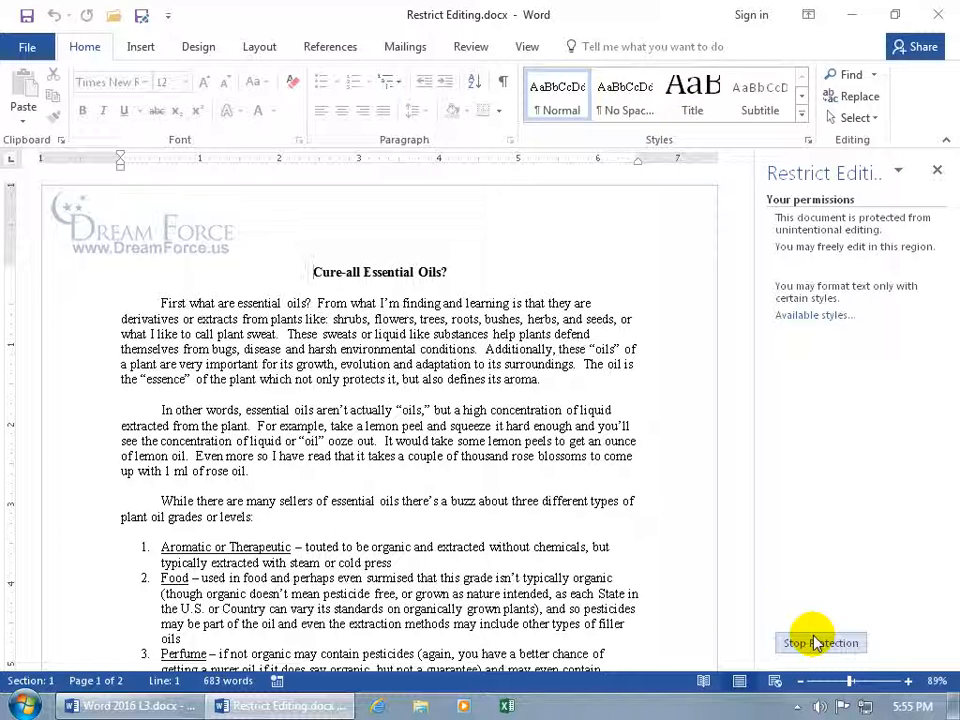
left_click(937, 175)
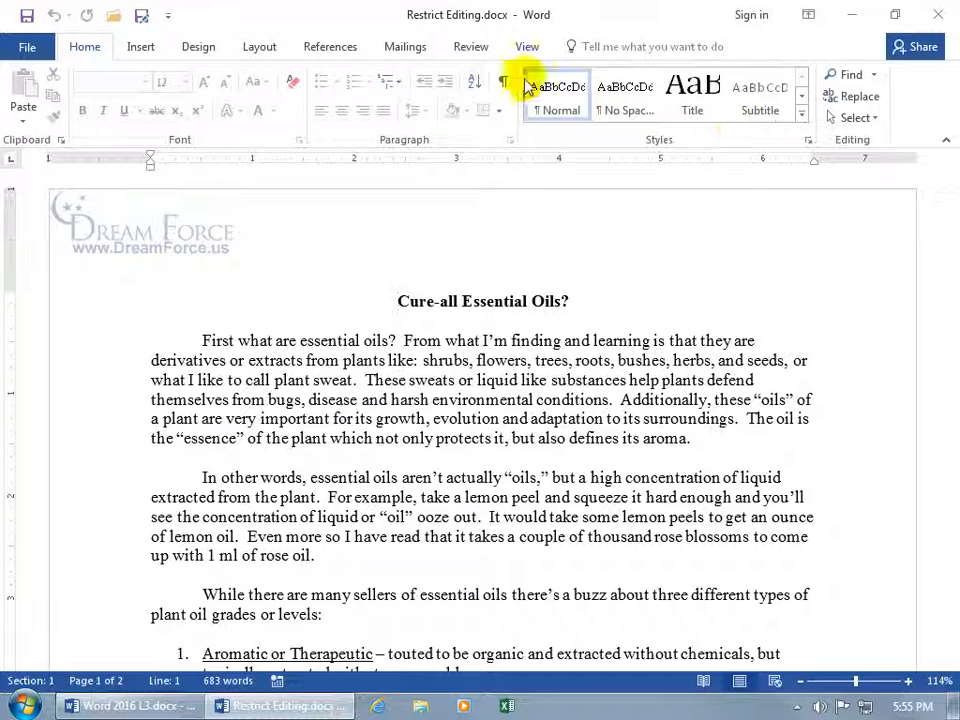
Reopen Restrict Editing, stop protection, and clear the limit on formatting styles
left_click(472, 47)
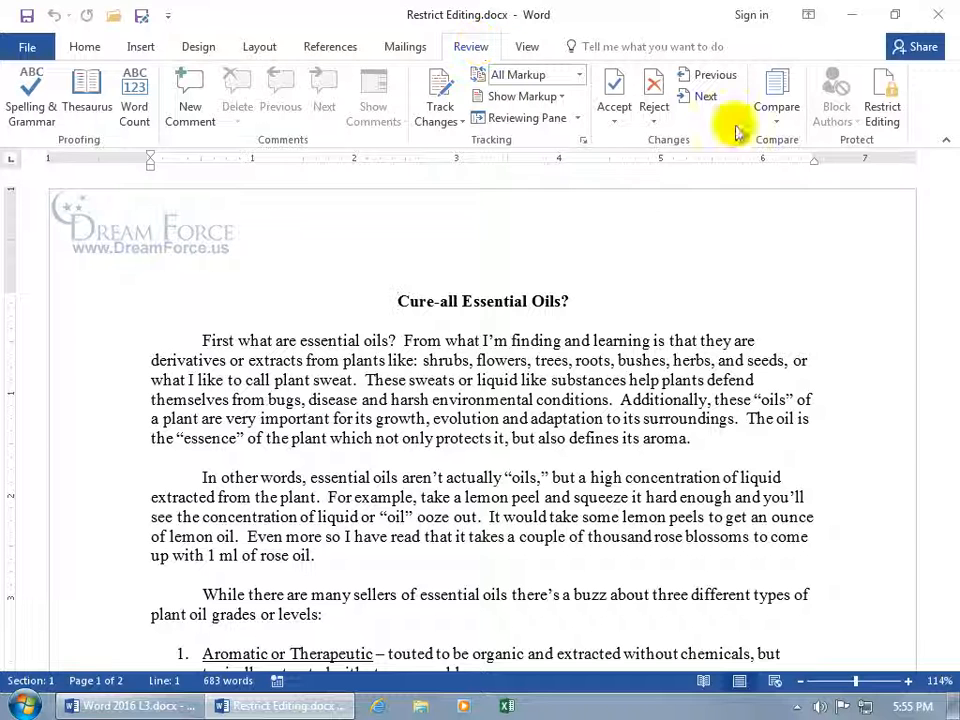
left_click(880, 113)
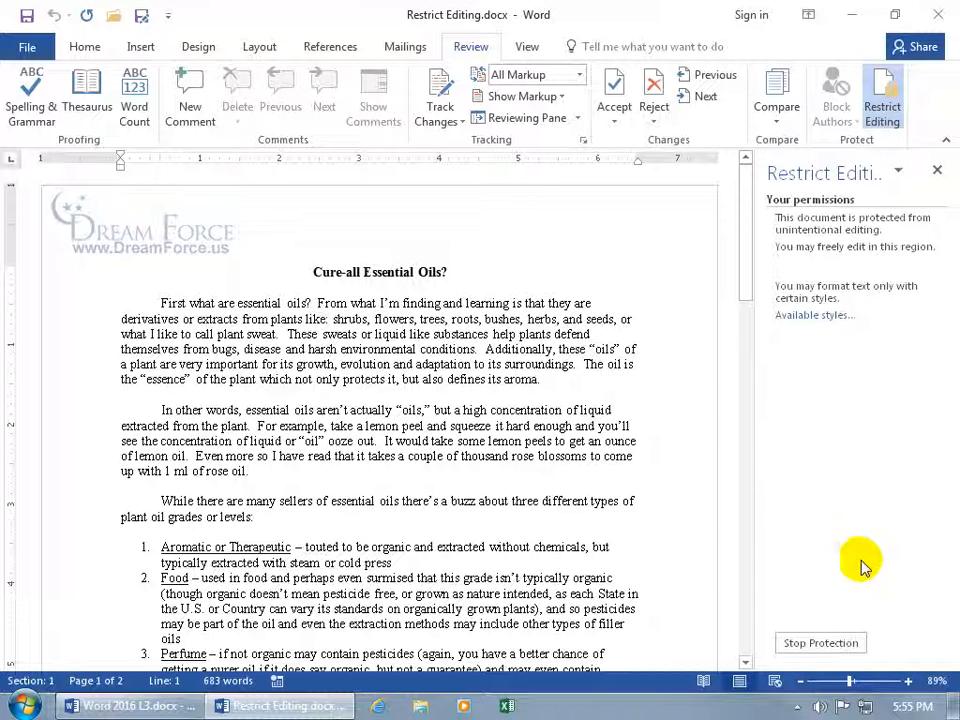
left_click(825, 643)
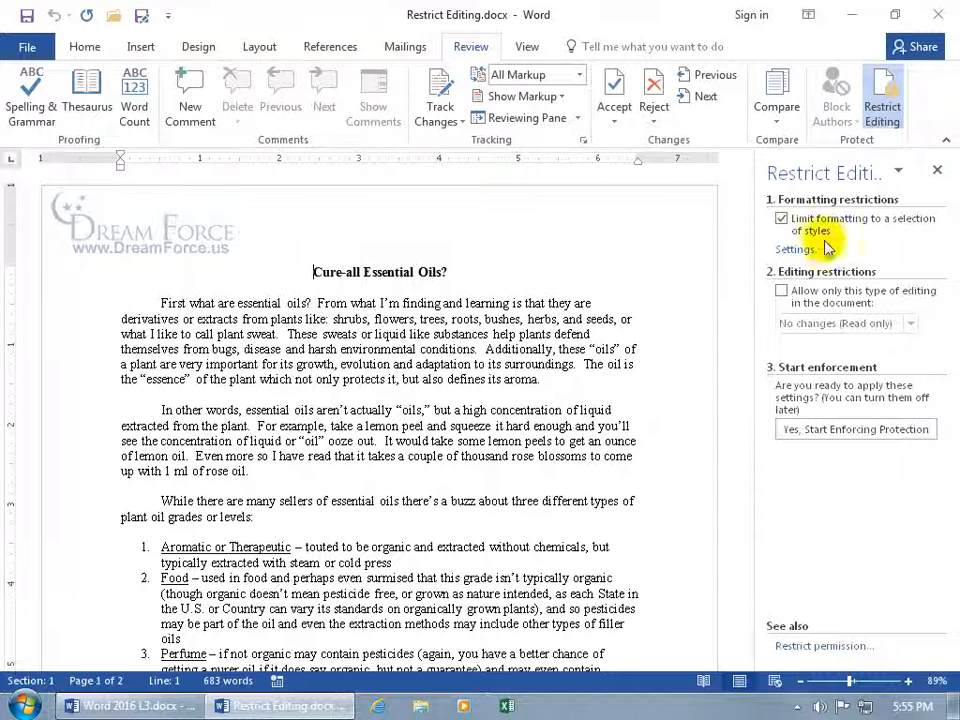
left_click(783, 221)
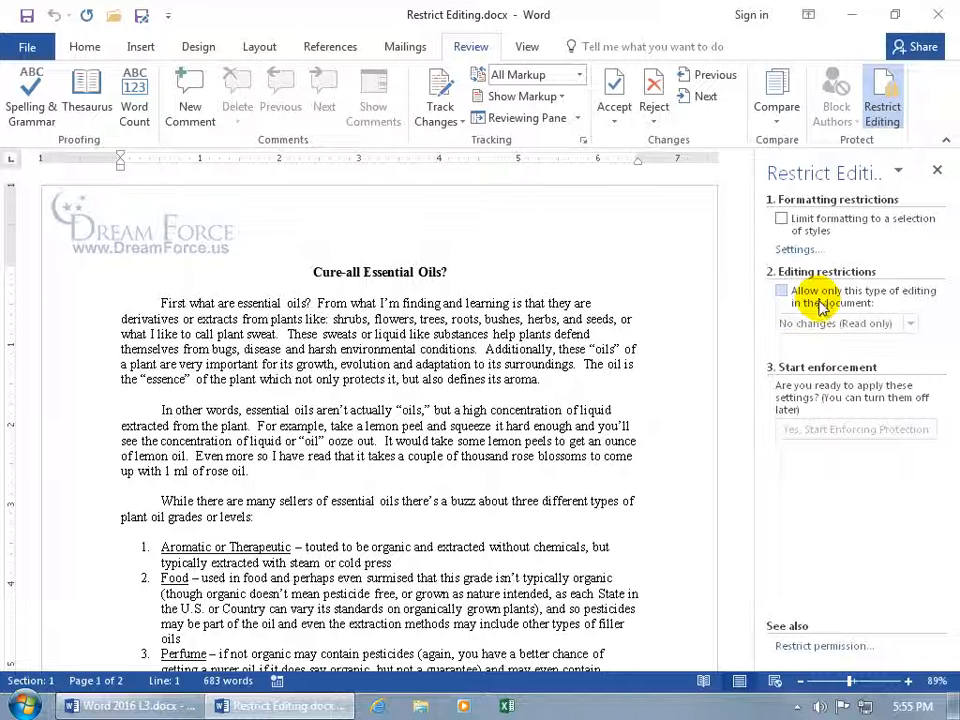
Allow only Tracked changes and enforce protection with a confirmed password
left_click(782, 291)
left_click(910, 323)
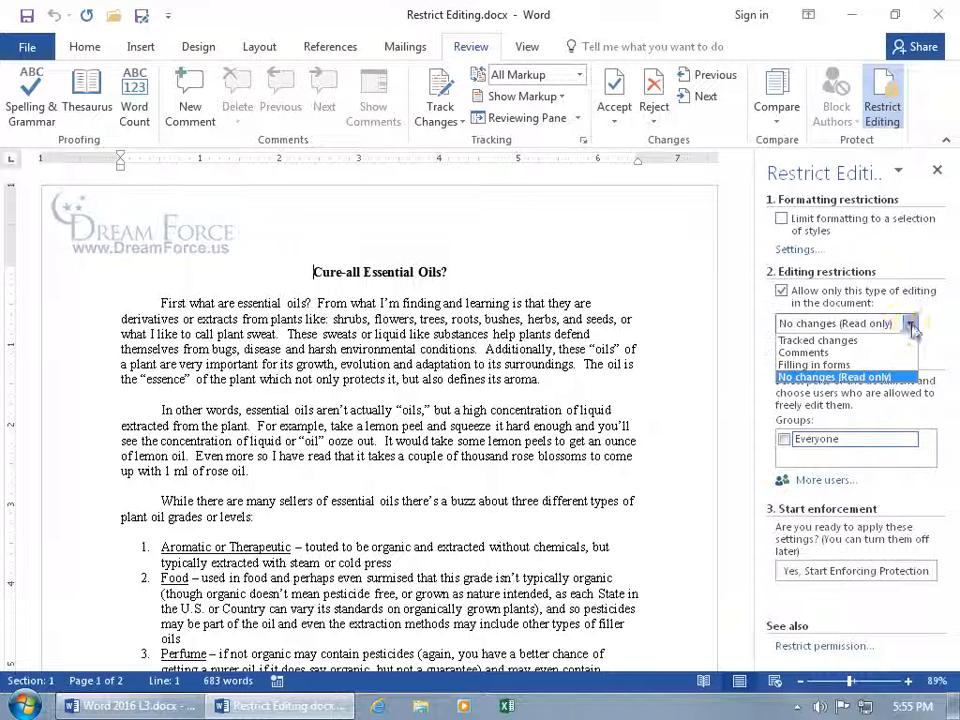
left_click(851, 342)
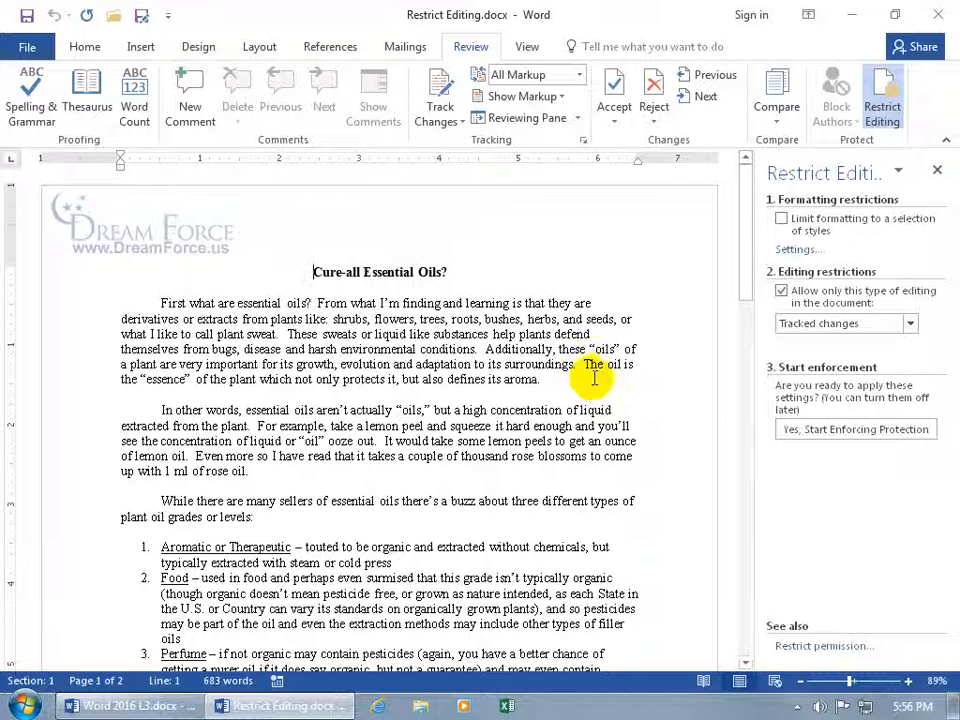
left_click(836, 432)
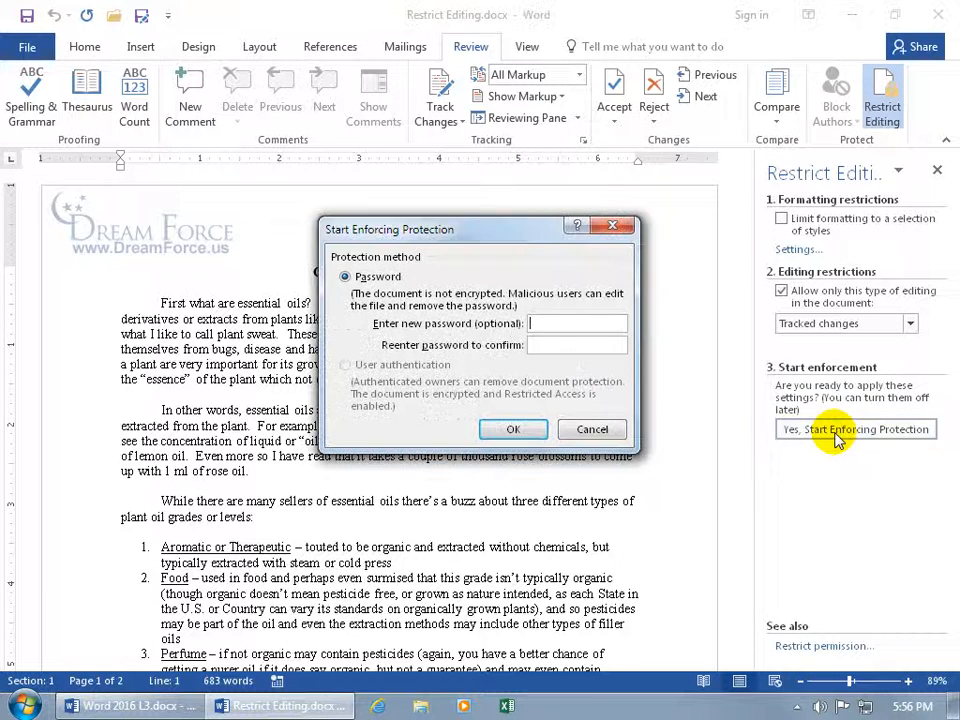
type("a")
left_click(549, 346)
type("a")
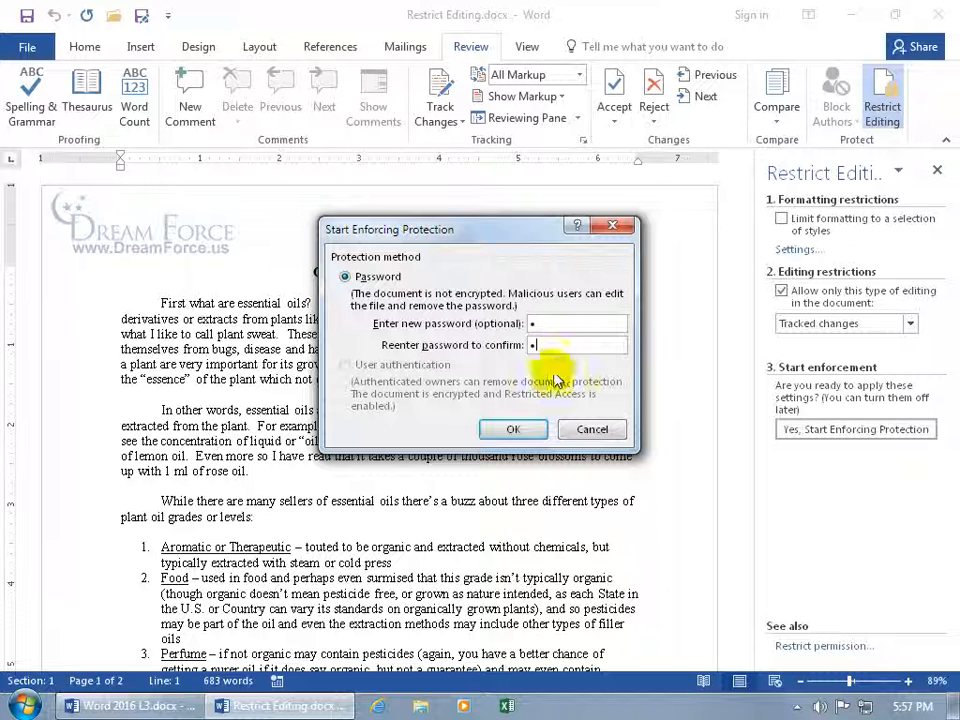
left_click(512, 427)
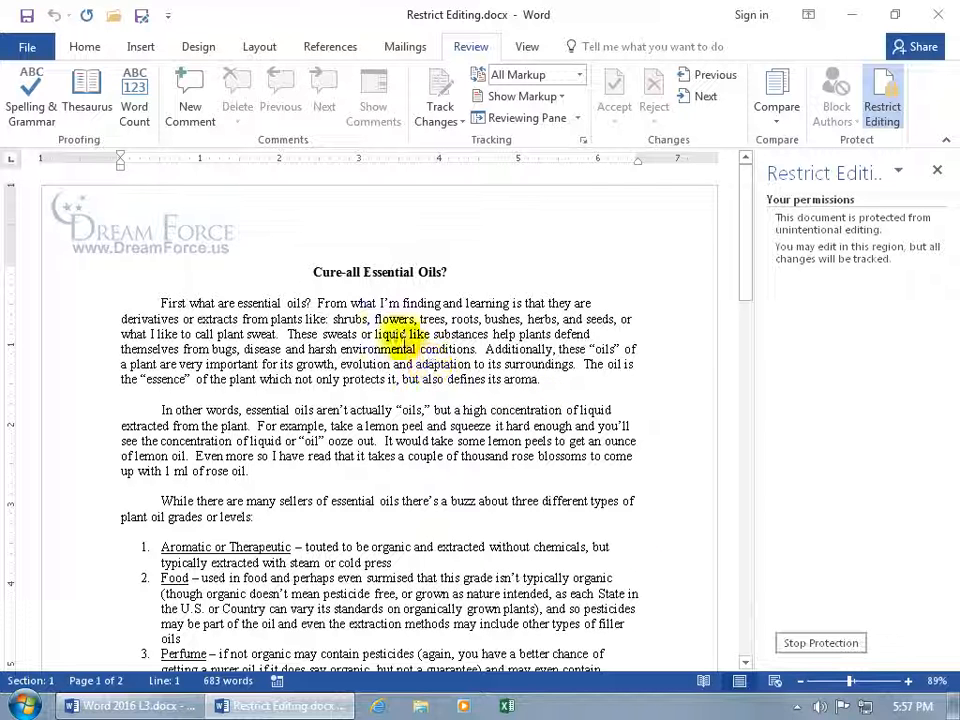
Insert test text 'dfd' before 'flowers' and delete it to check it is tracked
left_click(374, 319)
type("dfd")
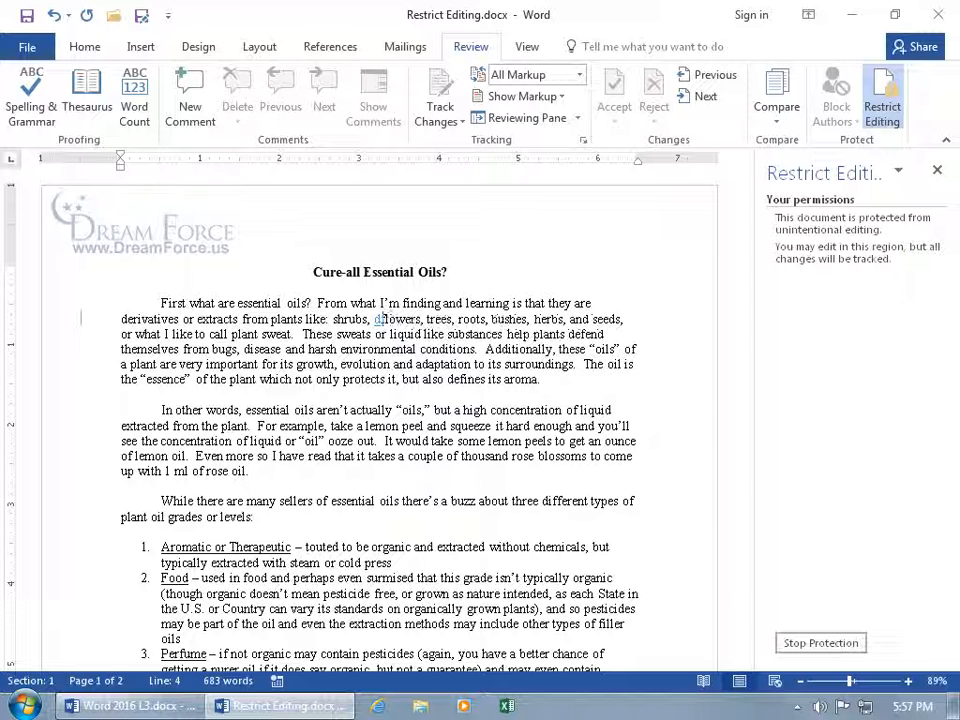
key("BackSpace")
key("BackSpace")
key("BackSpace")
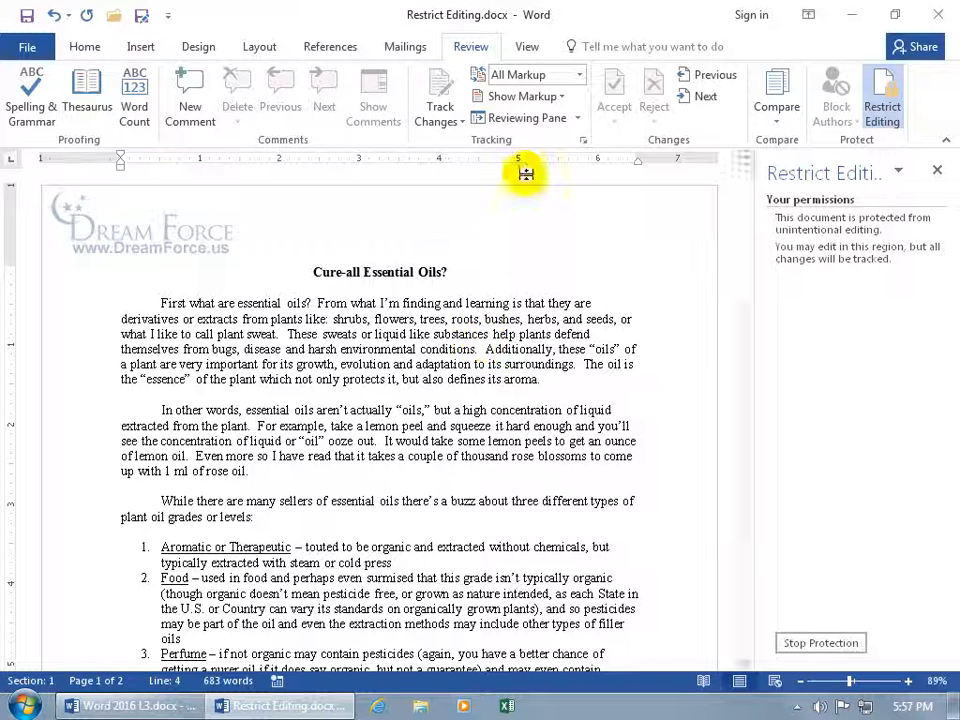
Try Lock Tracking under Track Changes, cancel the prompt, and close the Restrict Editing pane
left_click(440, 84)
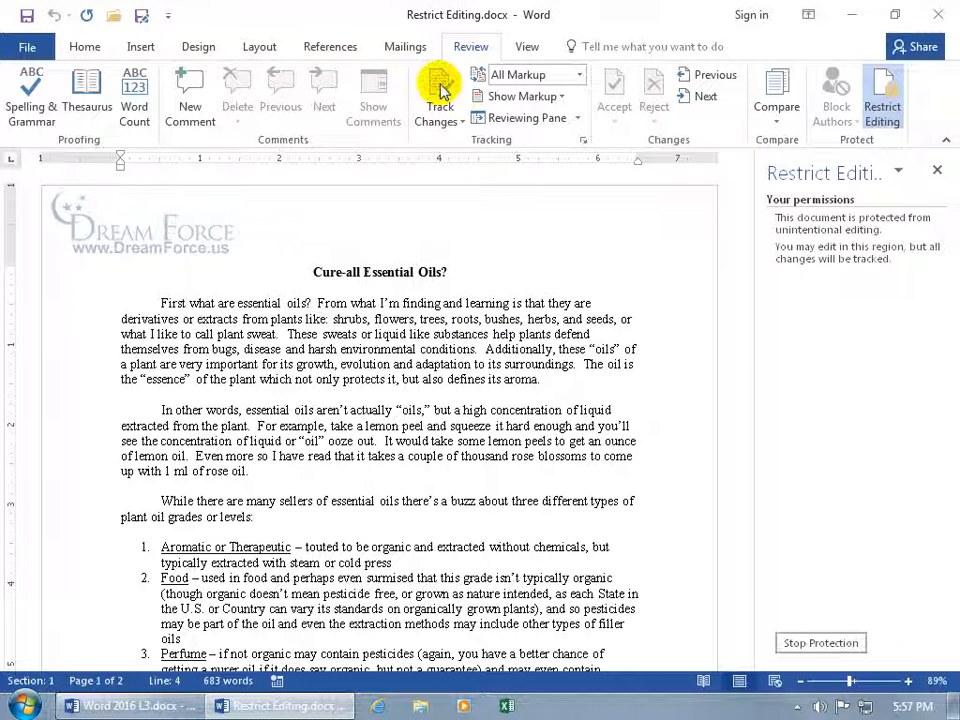
left_click(441, 119)
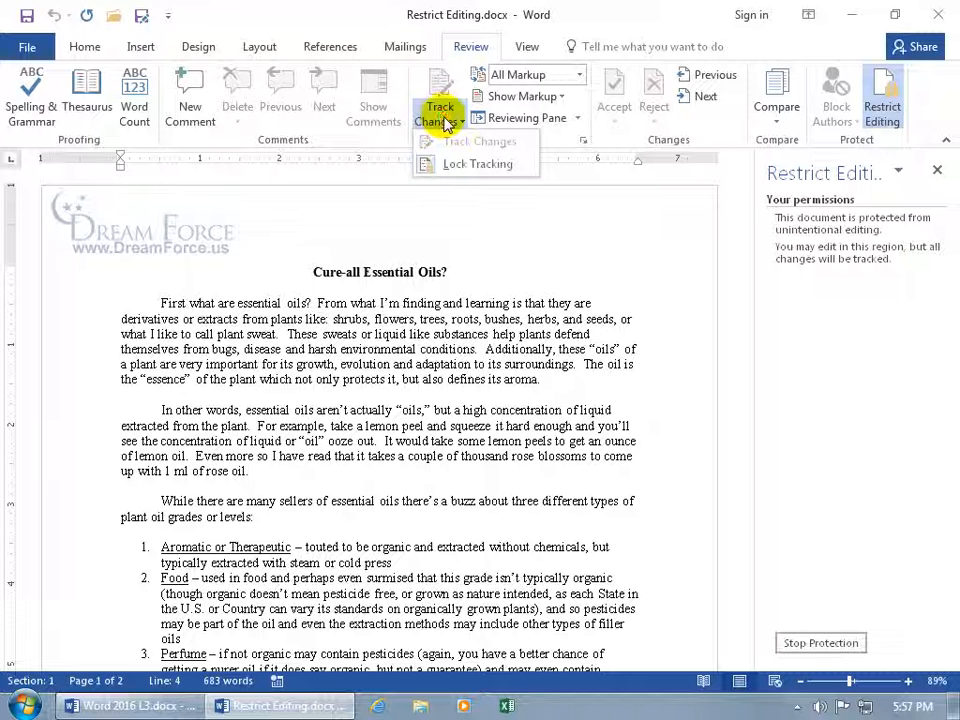
left_click(447, 166)
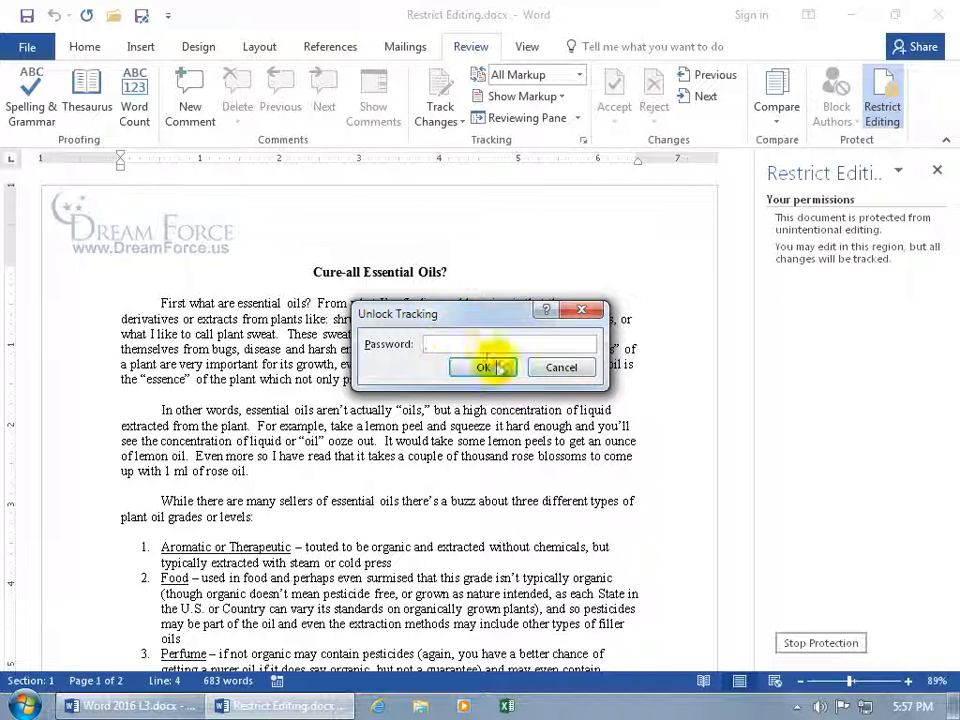
left_click(563, 367)
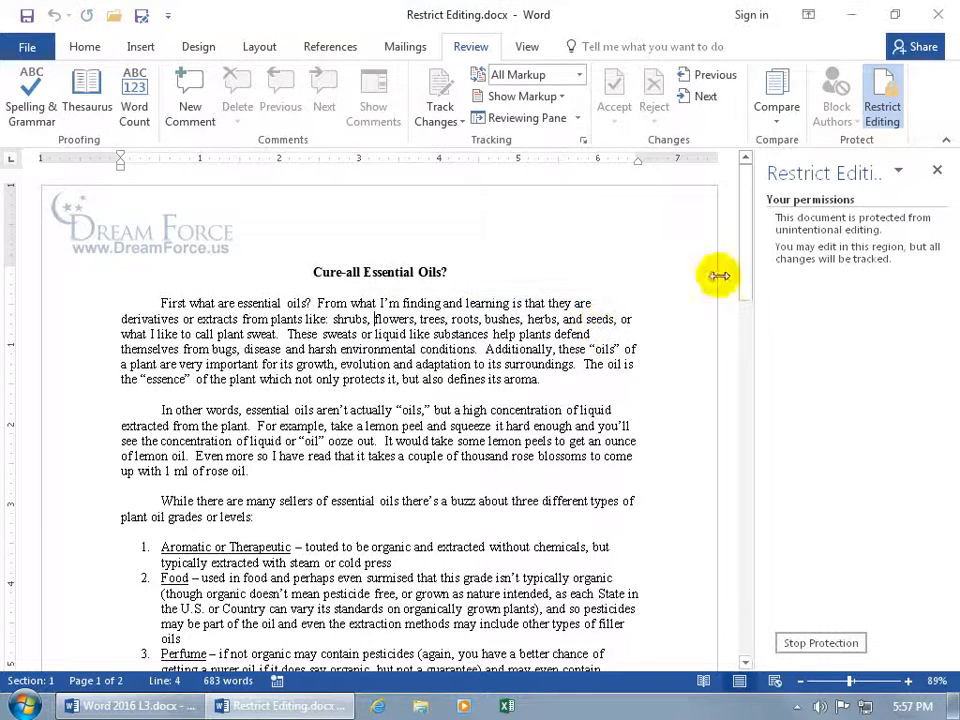
left_click(937, 170)
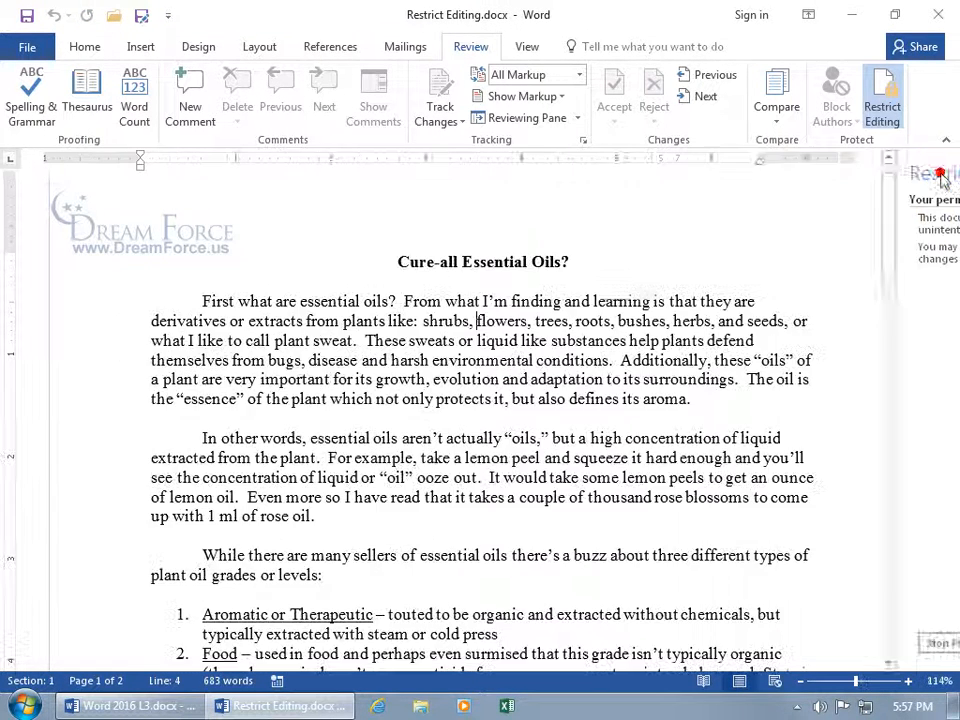
left_click(439, 121)
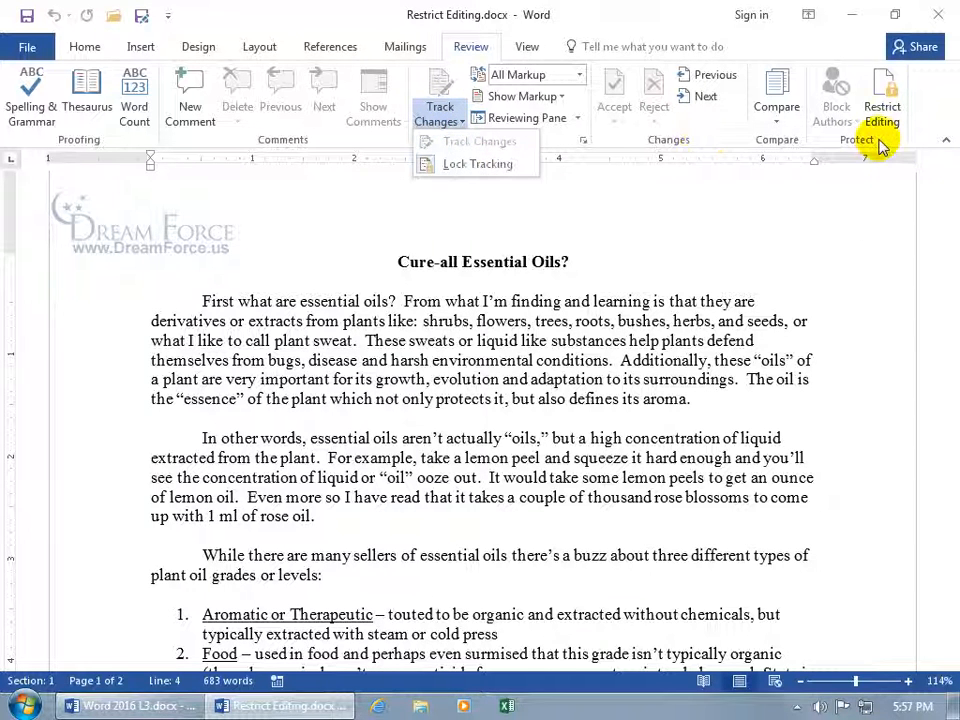
Stop protection using the password and restrict editing to Comments only
left_click(882, 100)
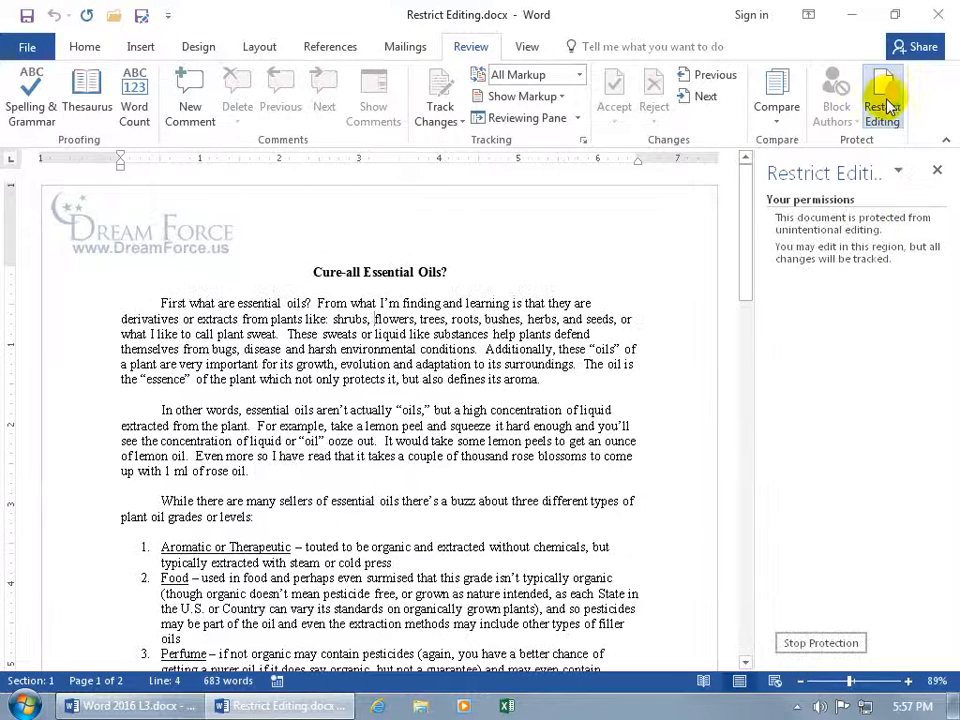
left_click(821, 642)
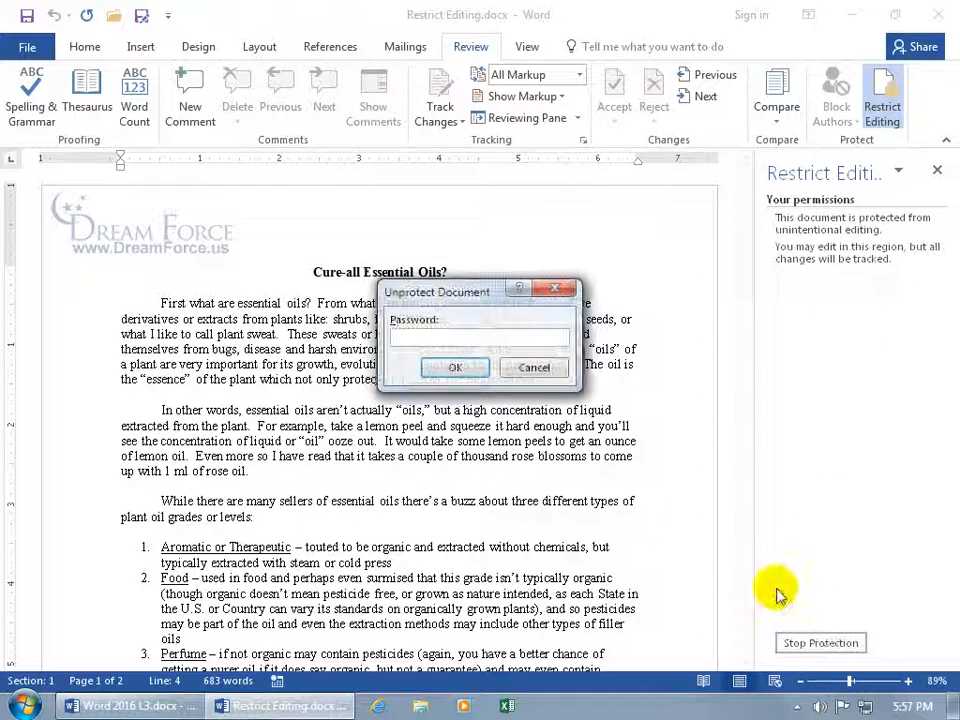
type("1")
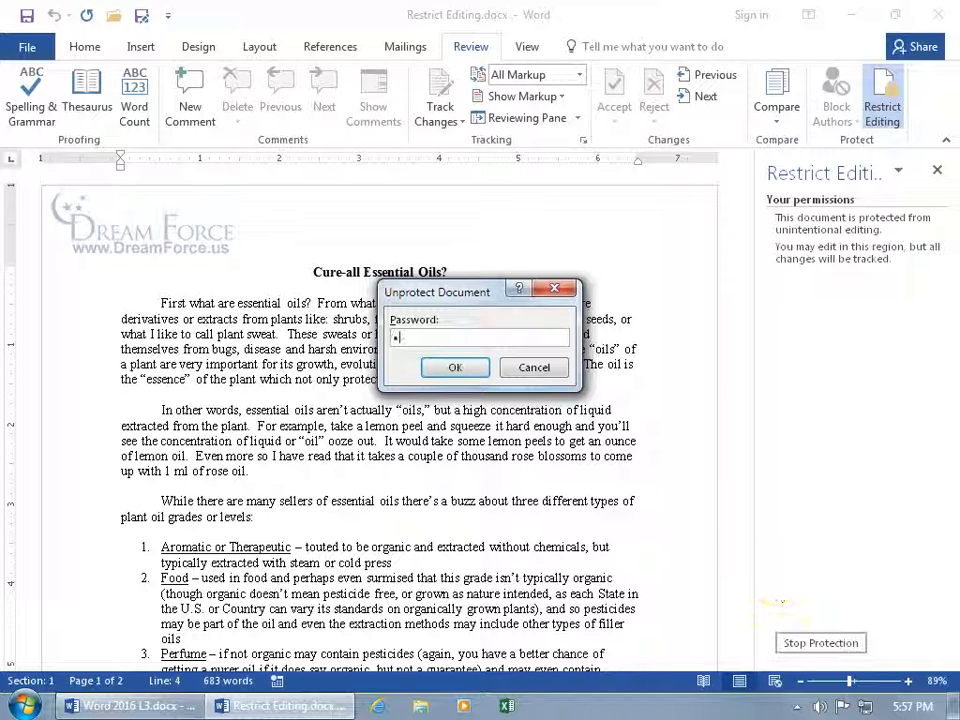
key("Return")
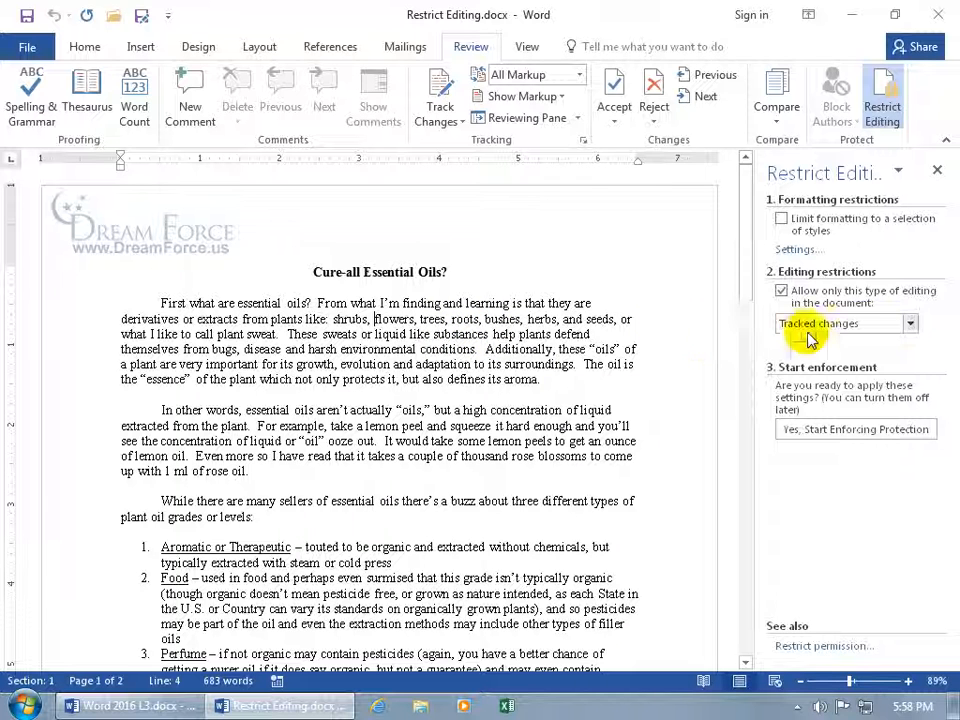
left_click(909, 326)
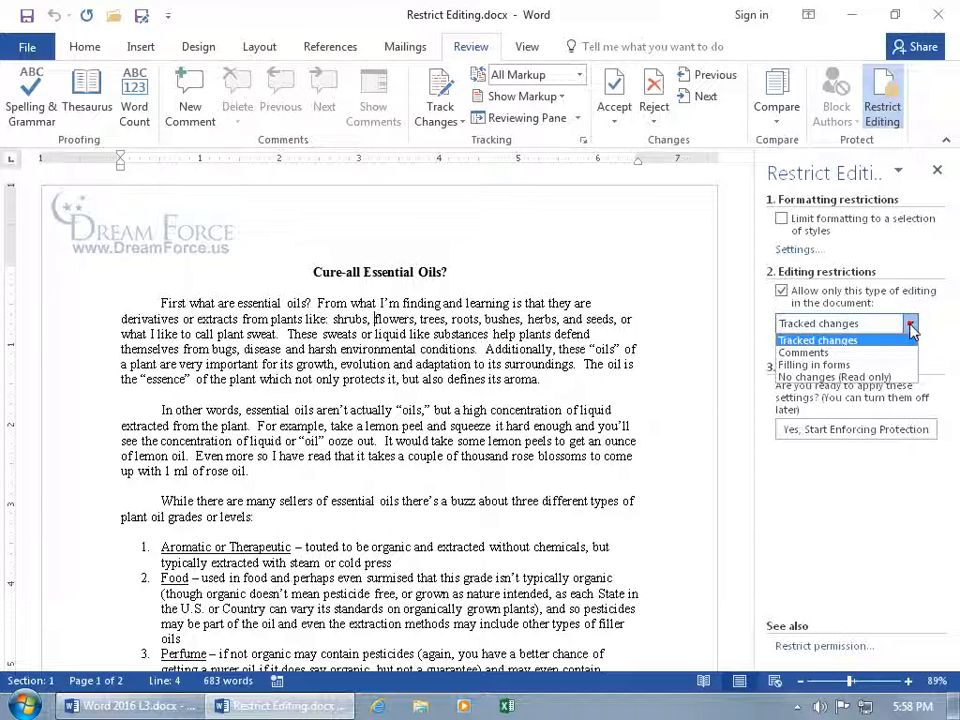
left_click(900, 352)
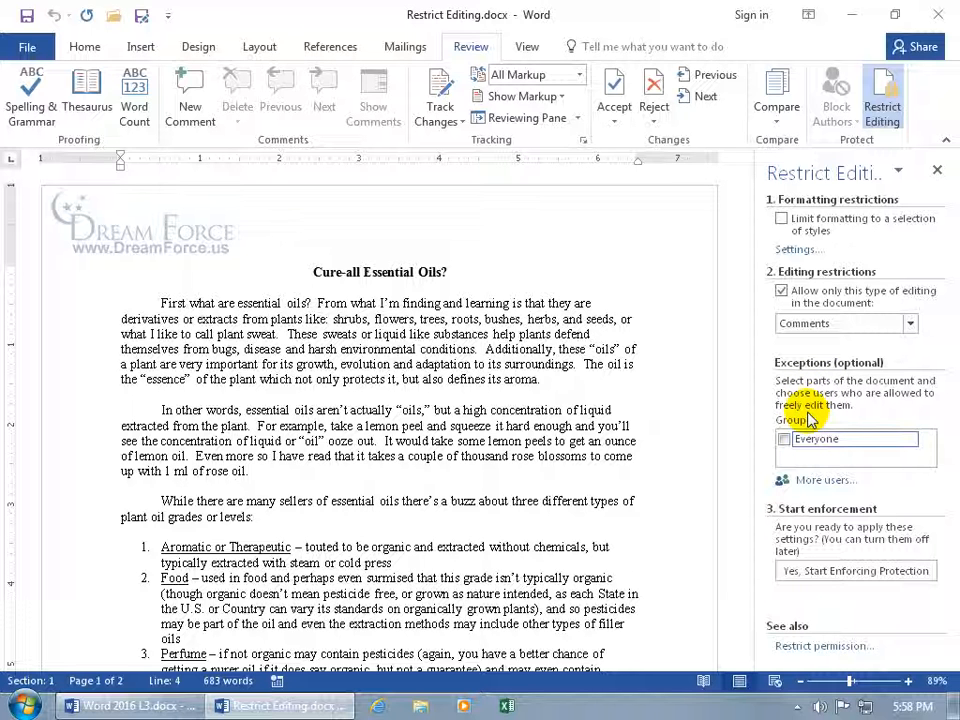
Exempt 'In other words', 'sellers of essential oils' and 'touted to be organic' for Everyone, then start enforcing
left_click_drag(157, 410, 246, 470)
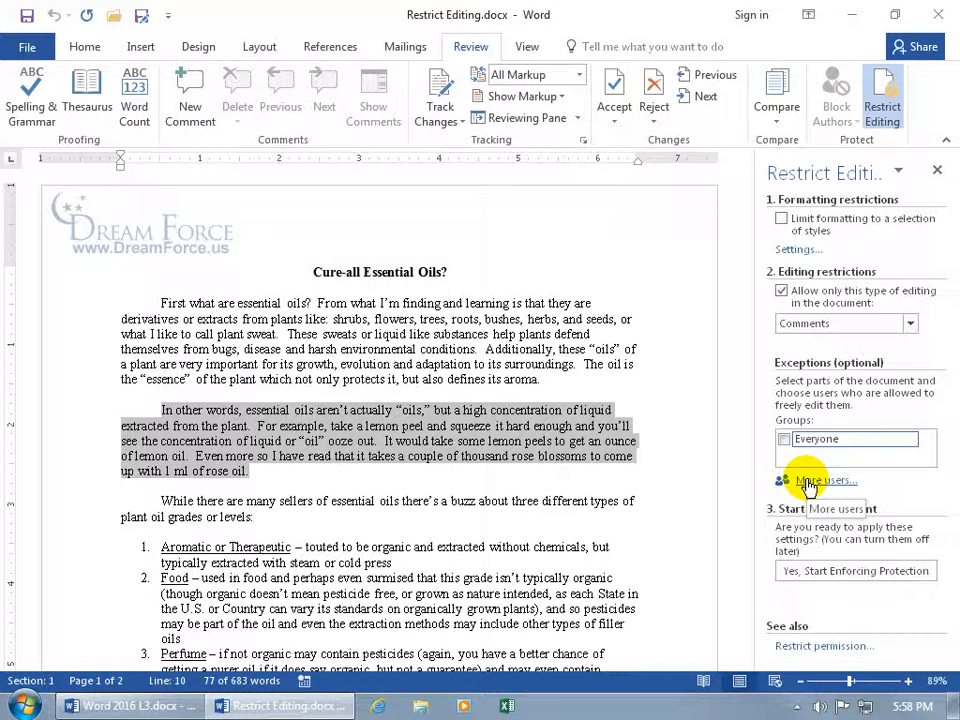
left_click(808, 481)
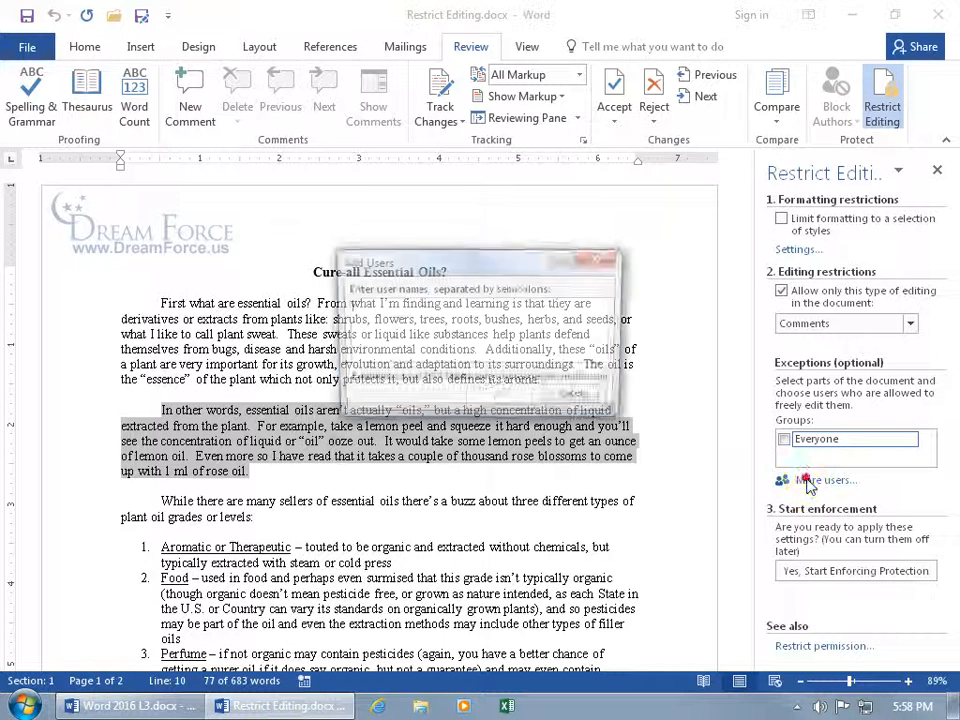
left_click(581, 398)
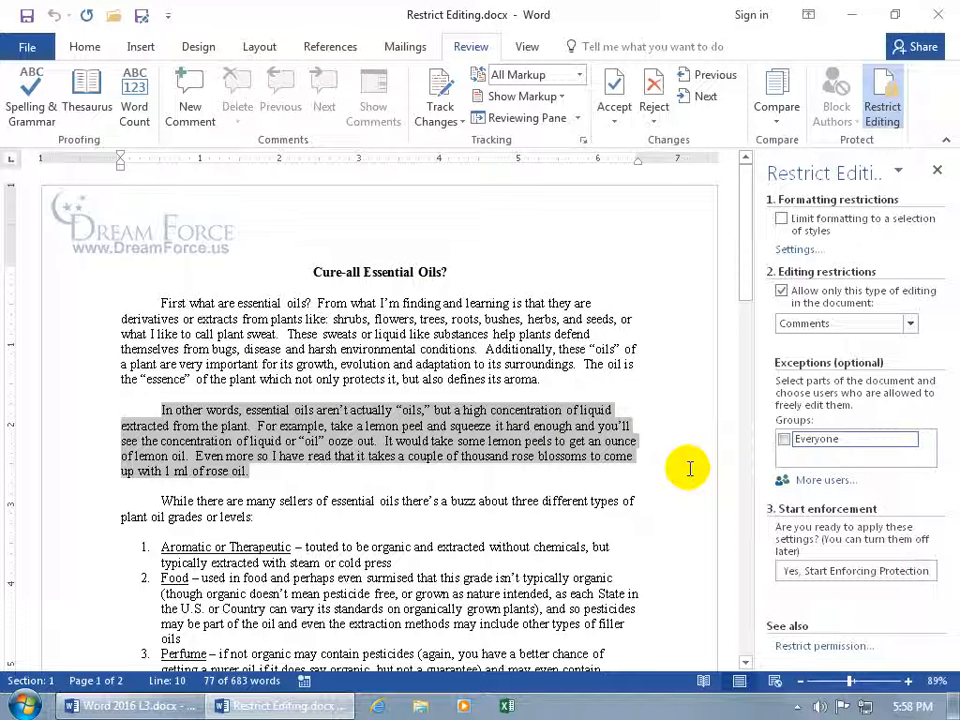
left_click(785, 439)
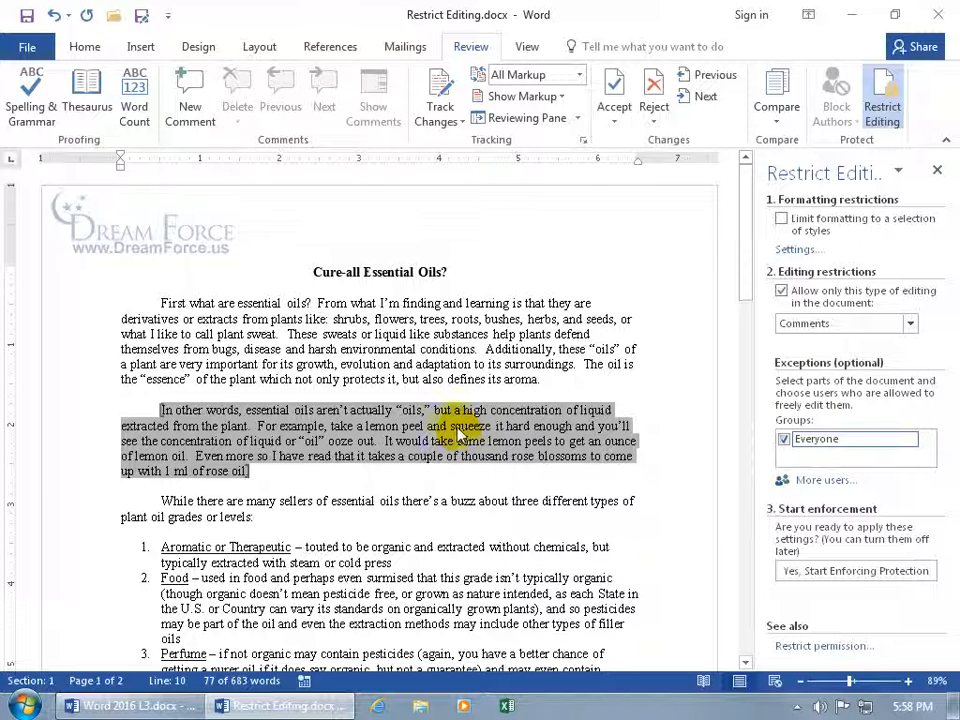
left_click_drag(280, 501, 397, 503)
left_click(784, 439)
left_click_drag(305, 547, 413, 547)
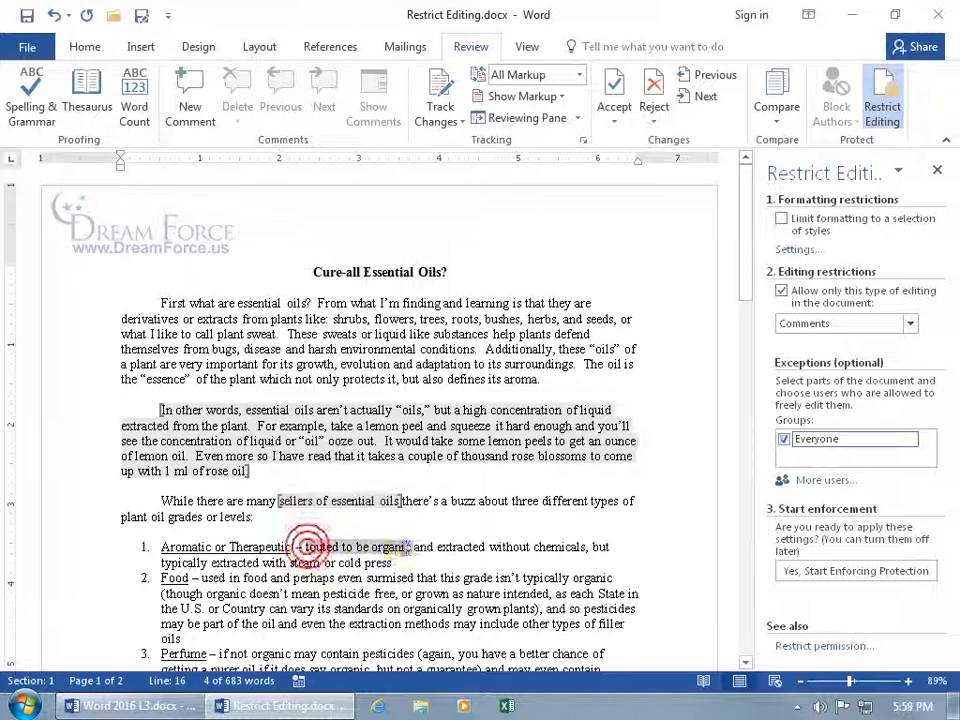
left_click(784, 439)
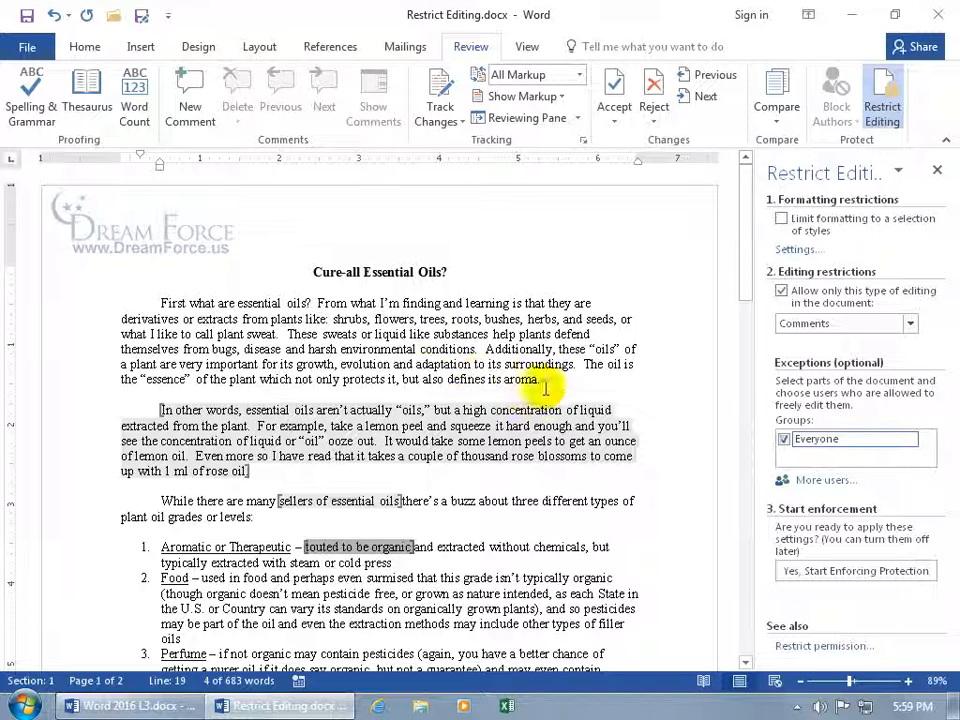
left_click(818, 577)
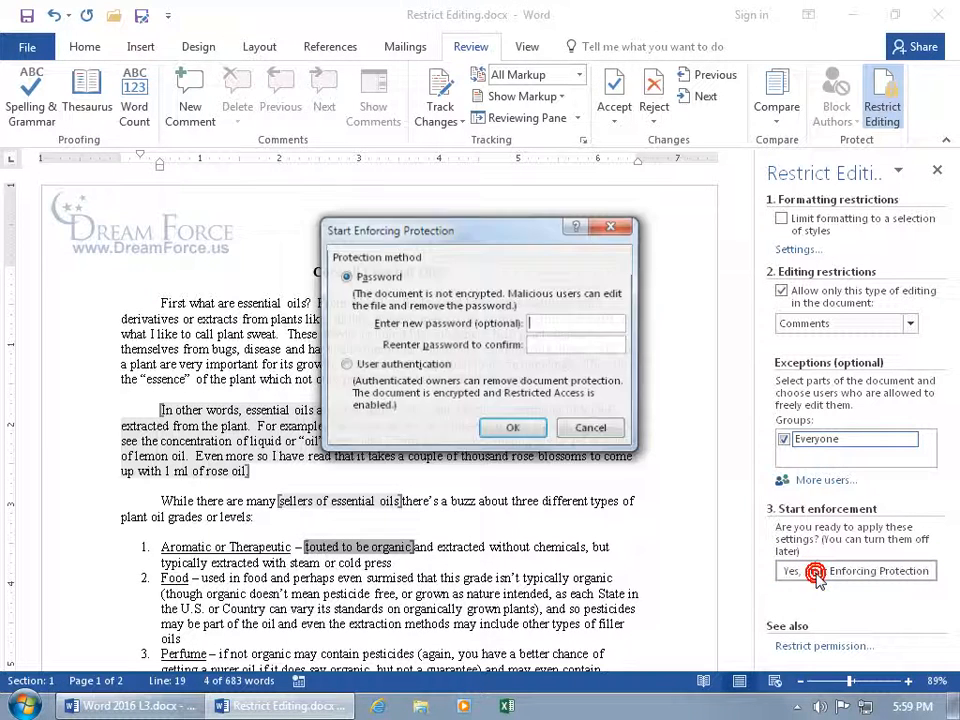
Enforce protection without a password, browse editable regions, and change 'organic' to 'organics'
left_click(510, 430)
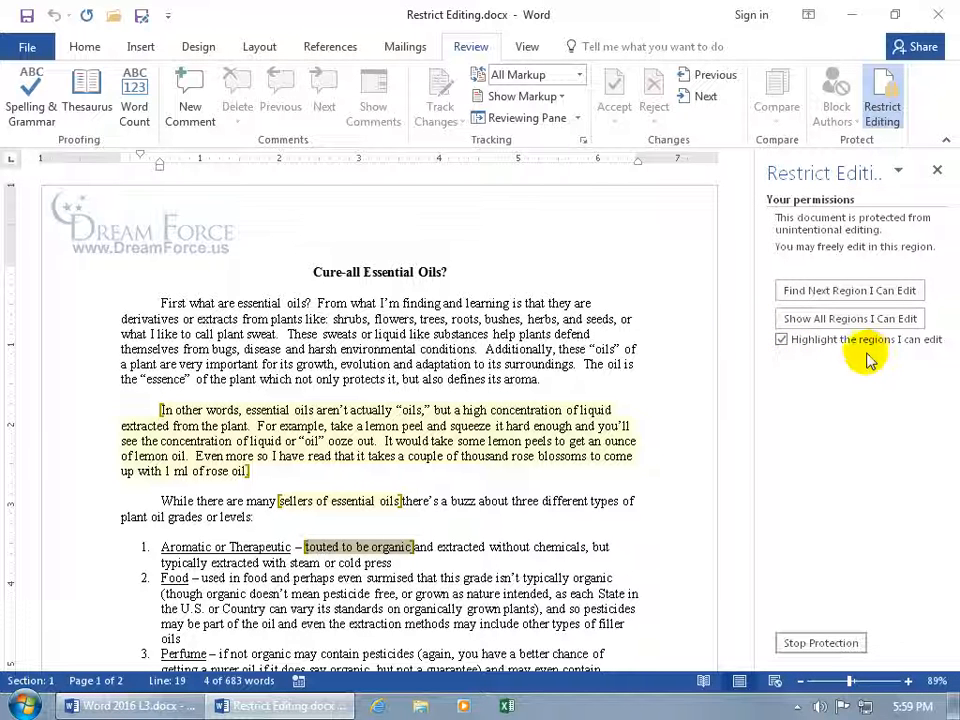
left_click(829, 291)
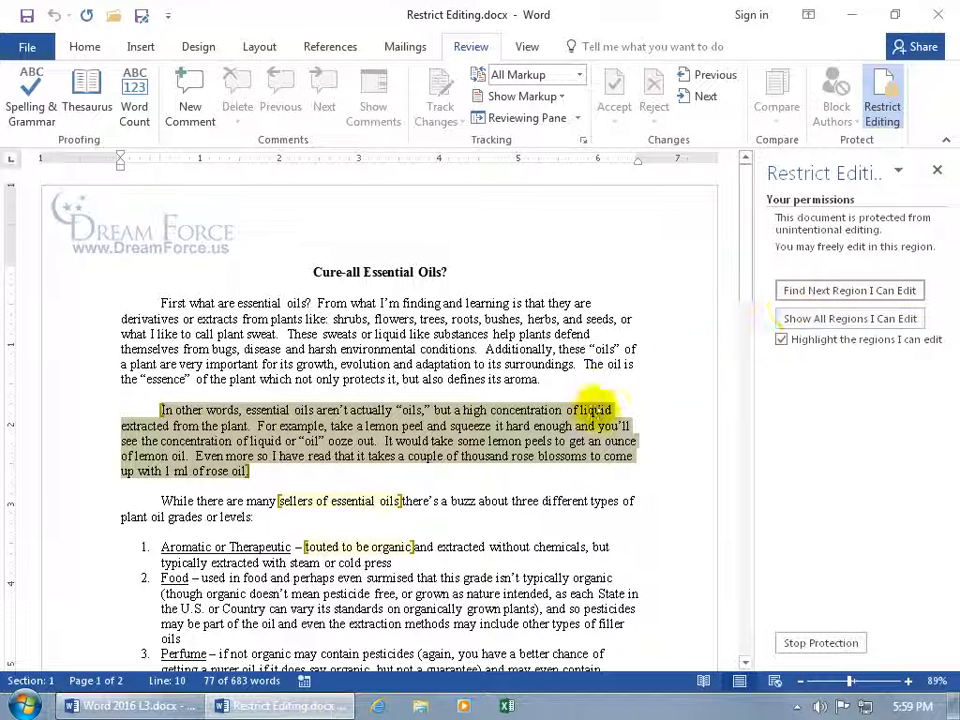
left_click(806, 291)
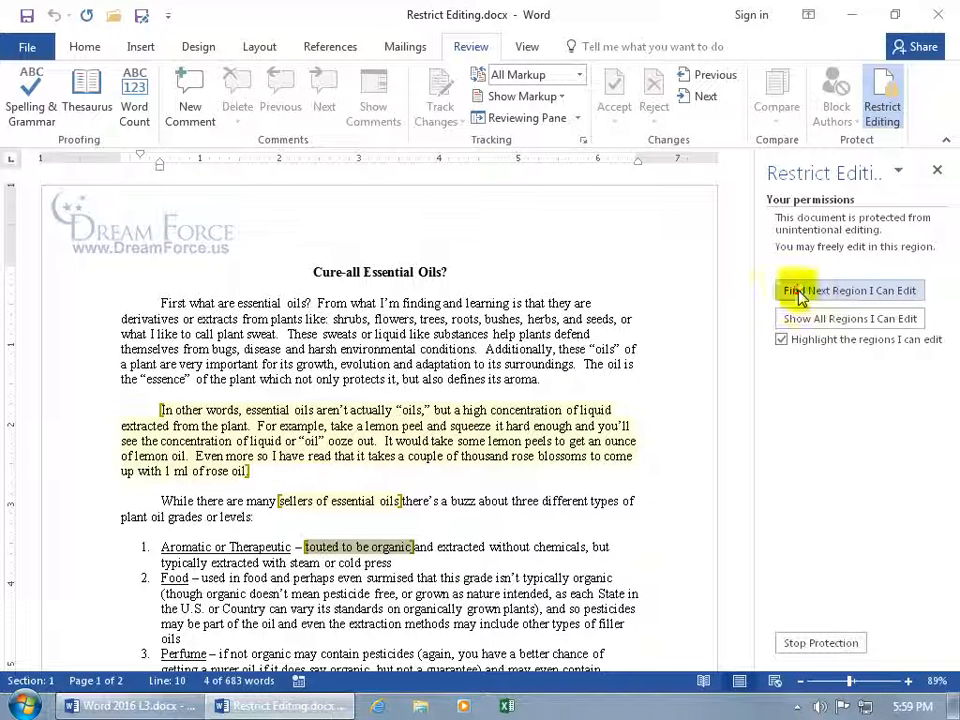
left_click(400, 547)
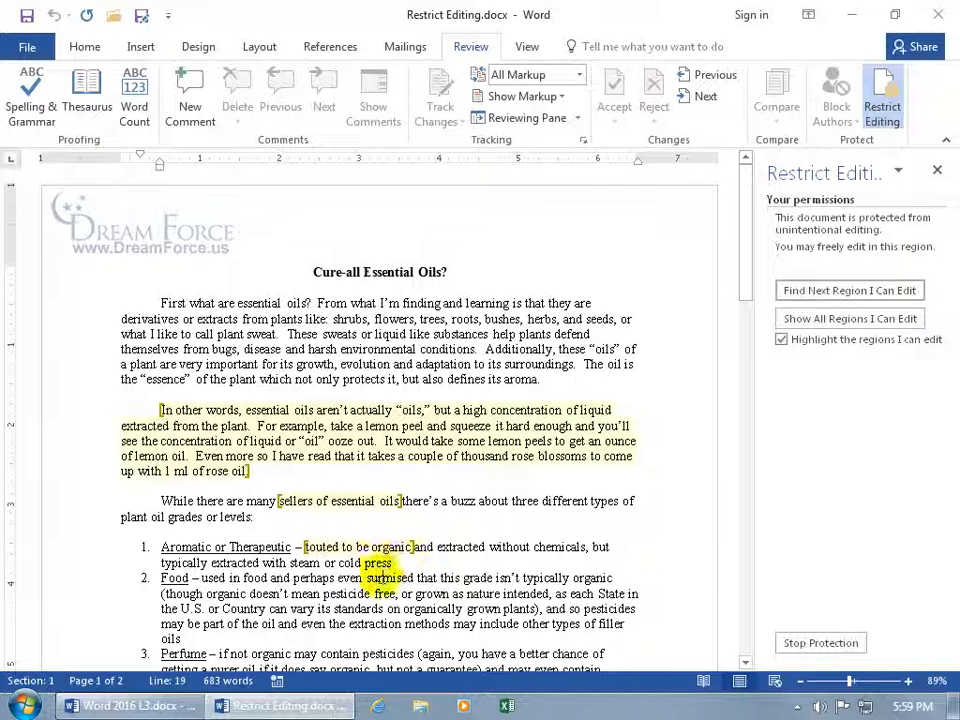
left_click(410, 548)
type("s")
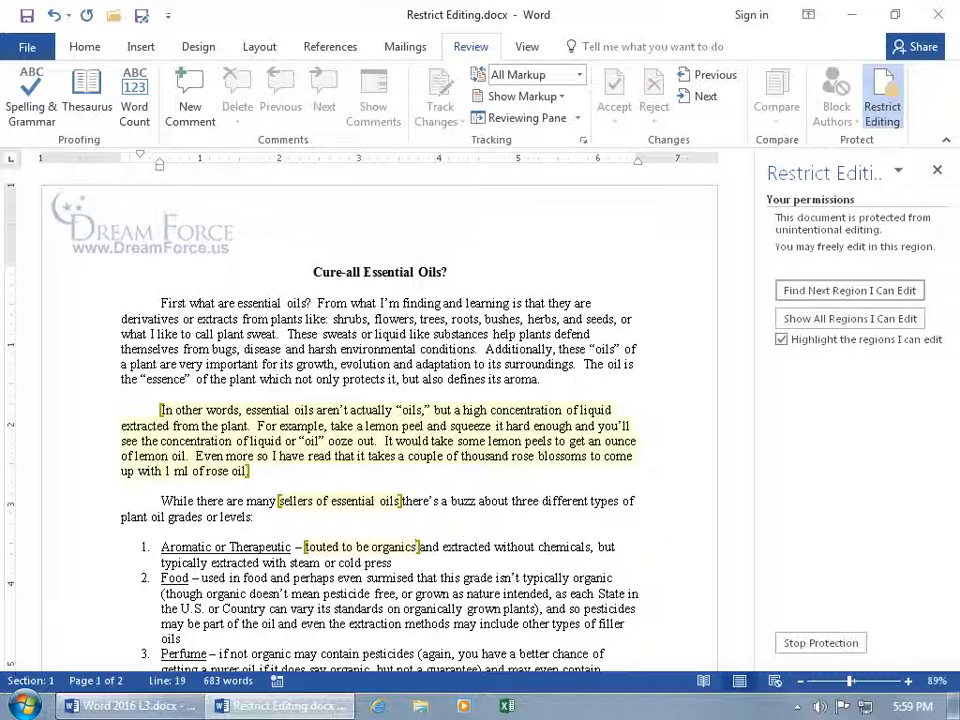
left_click(432, 364)
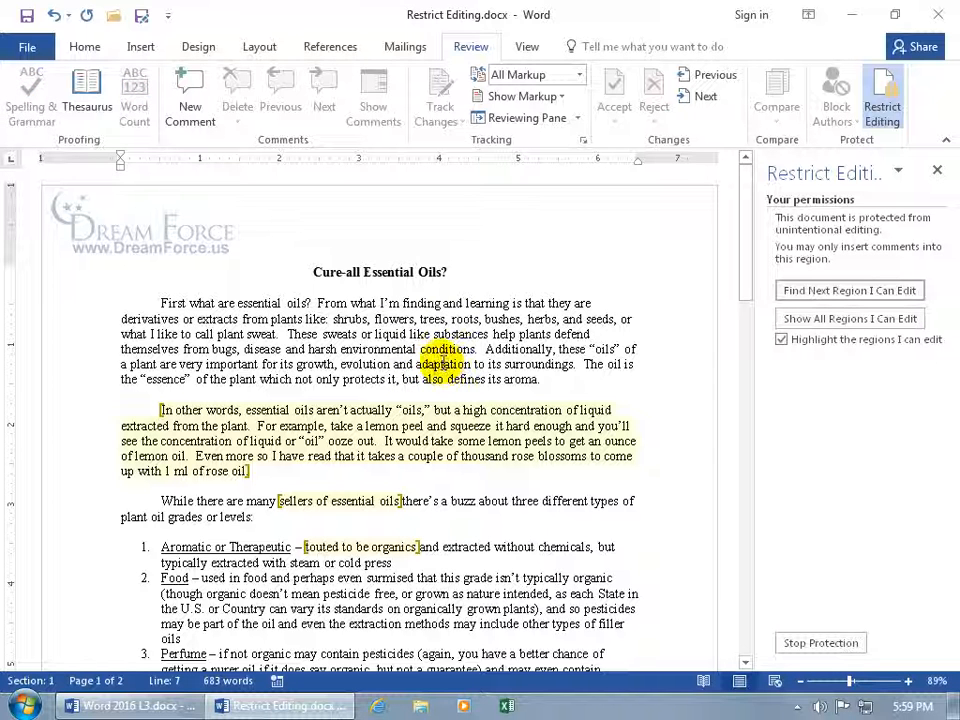
Comment 'This is a comment I can add' on 'adaptation', then stop protection
right_click(443, 365)
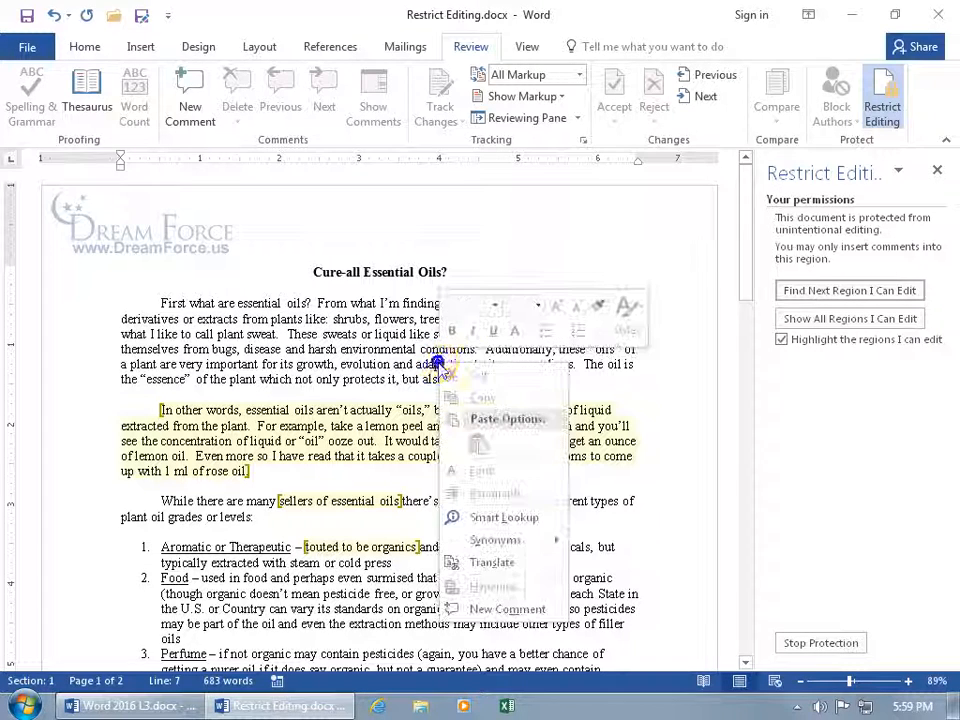
left_click(475, 609)
type("This i")
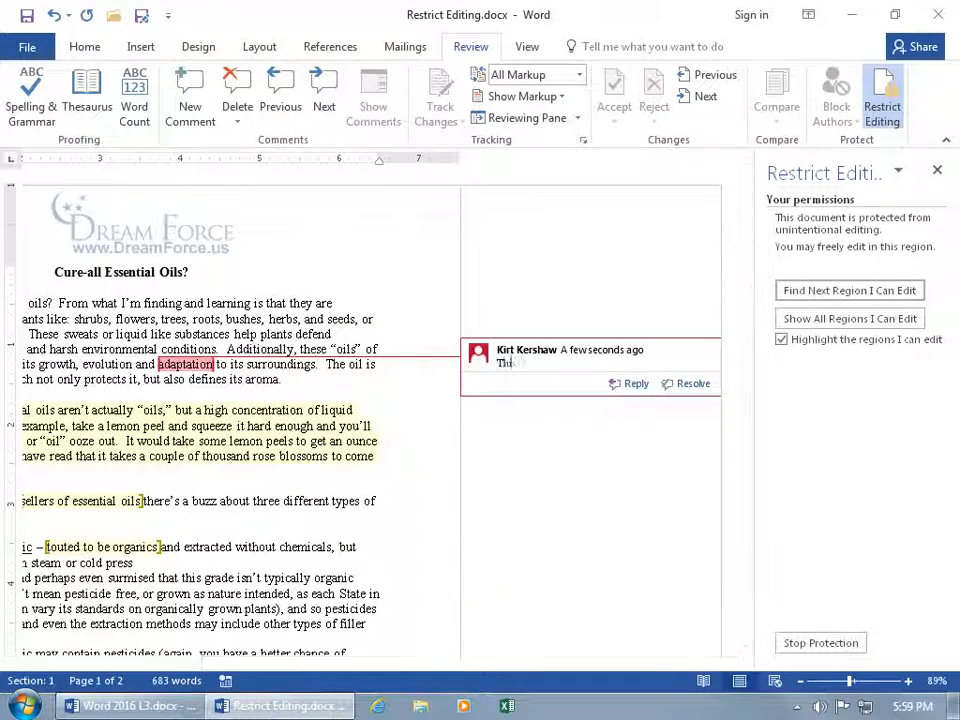
type("s a comment I can add")
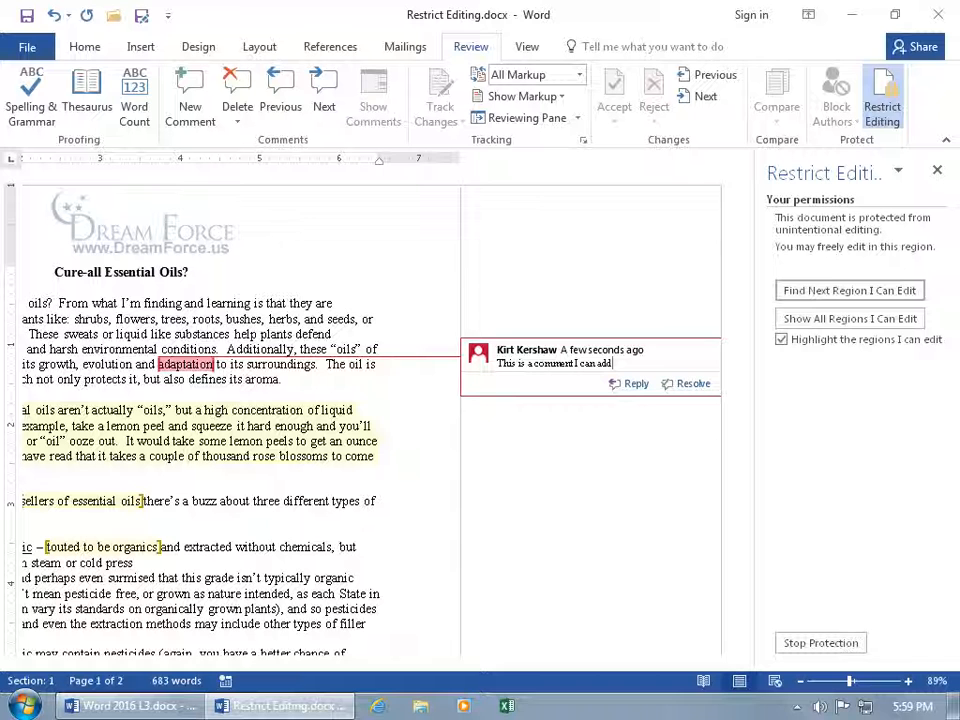
left_click(213, 440)
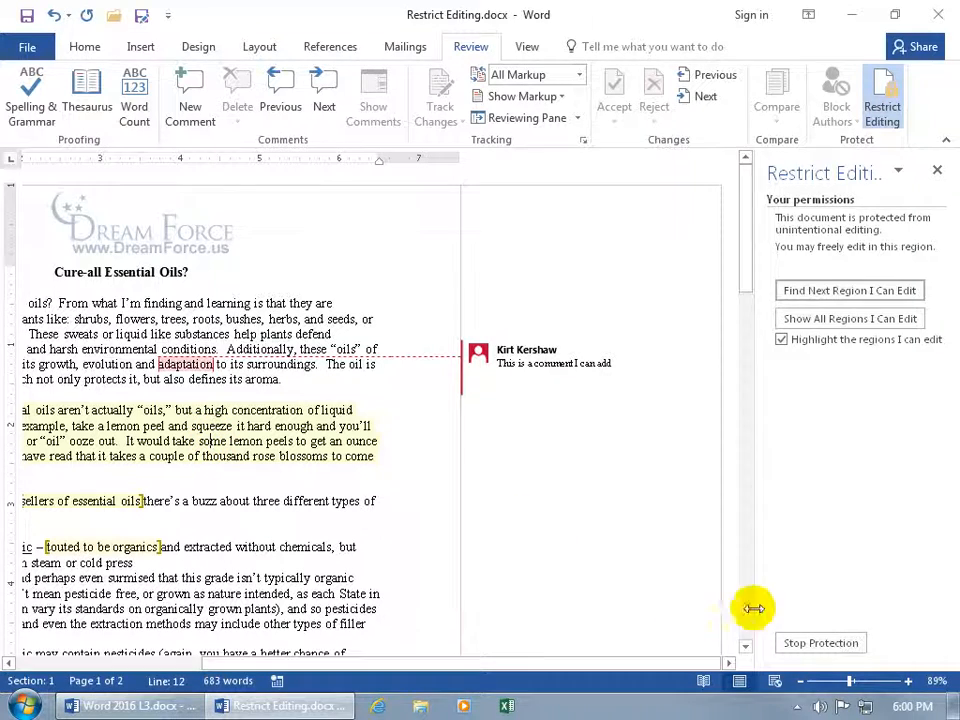
left_click(795, 643)
left_click_drag(491, 664, 322, 667)
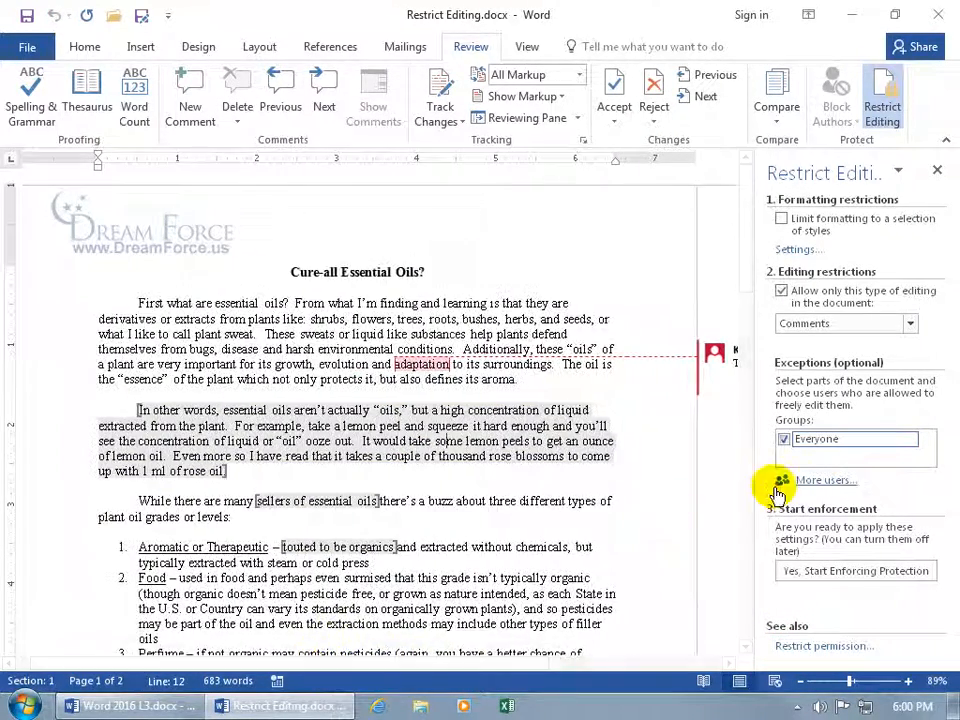
Switch to read-only, drop Everyone's exception on the 'In other words' paragraph, and start enforcing
left_click(909, 324)
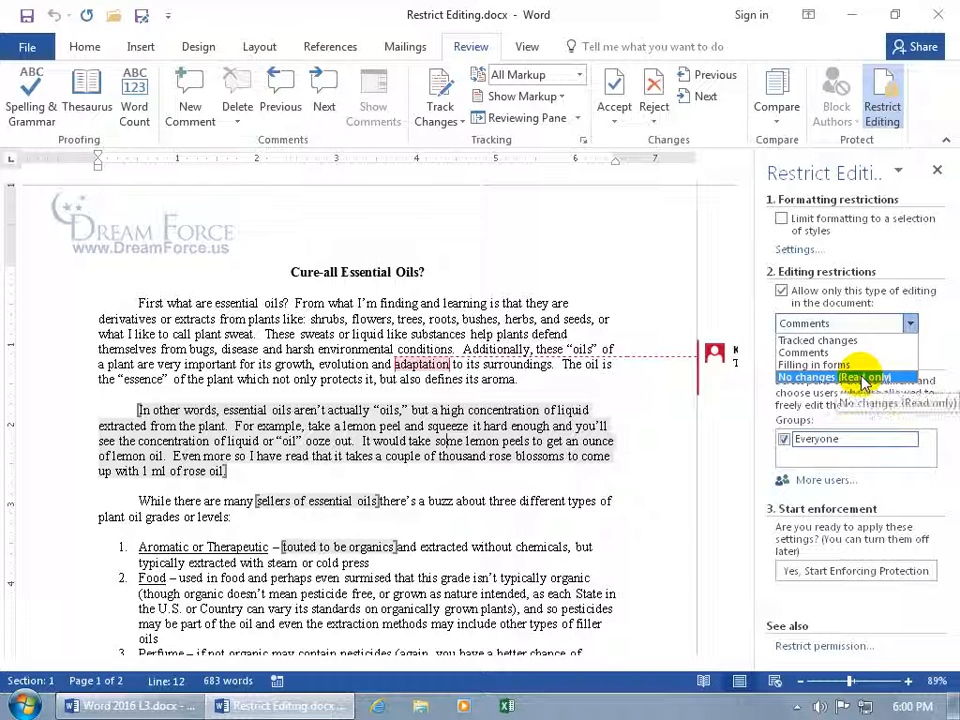
left_click(862, 378)
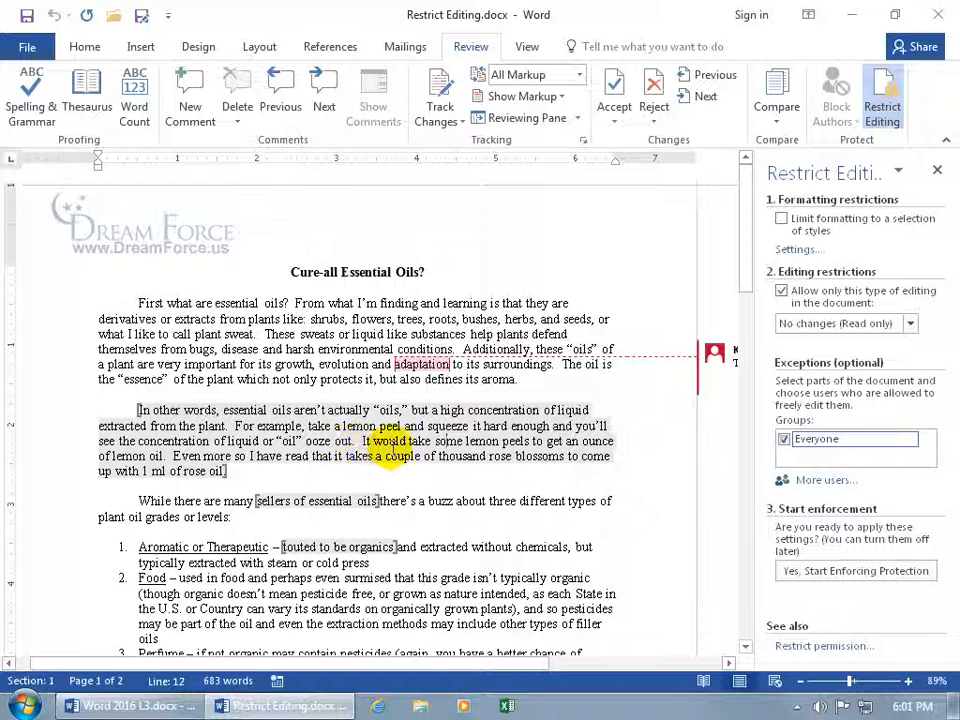
left_click(783, 440)
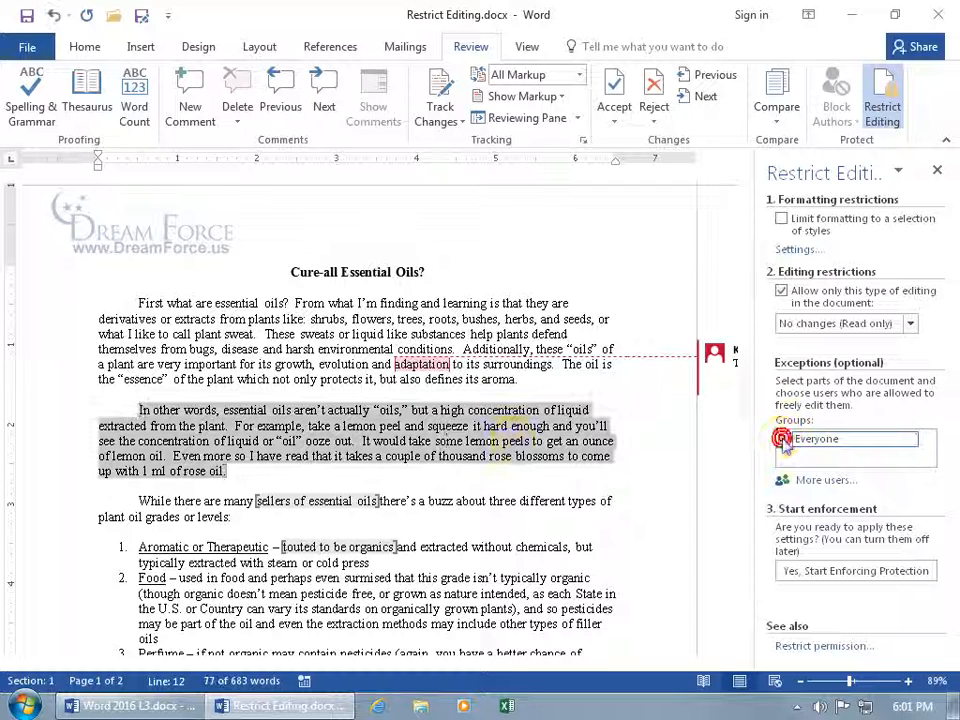
left_click(349, 438)
left_click(334, 547)
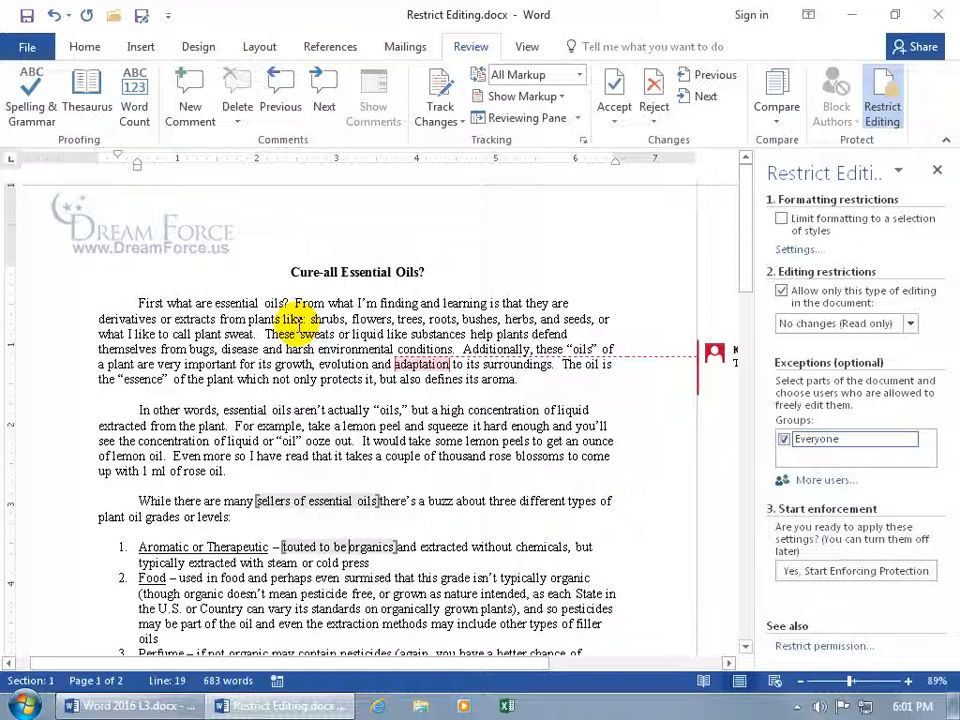
left_click(853, 571)
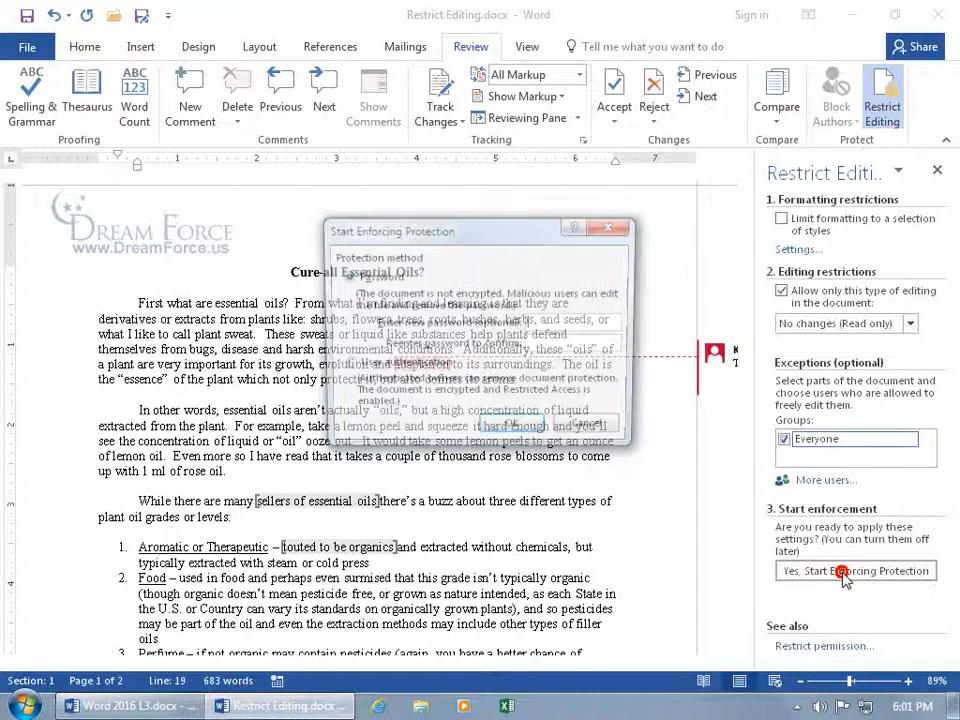
Enforce read-only protection and check that the locked paragraph rejects a Backspace edit
left_click(512, 429)
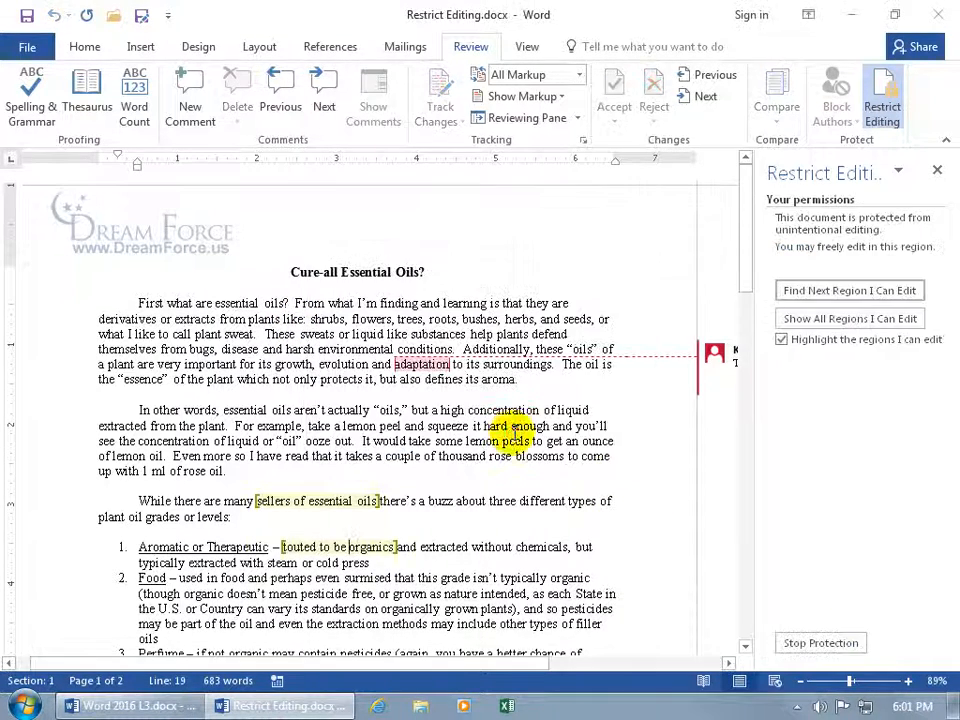
left_click(363, 443)
left_click(372, 440)
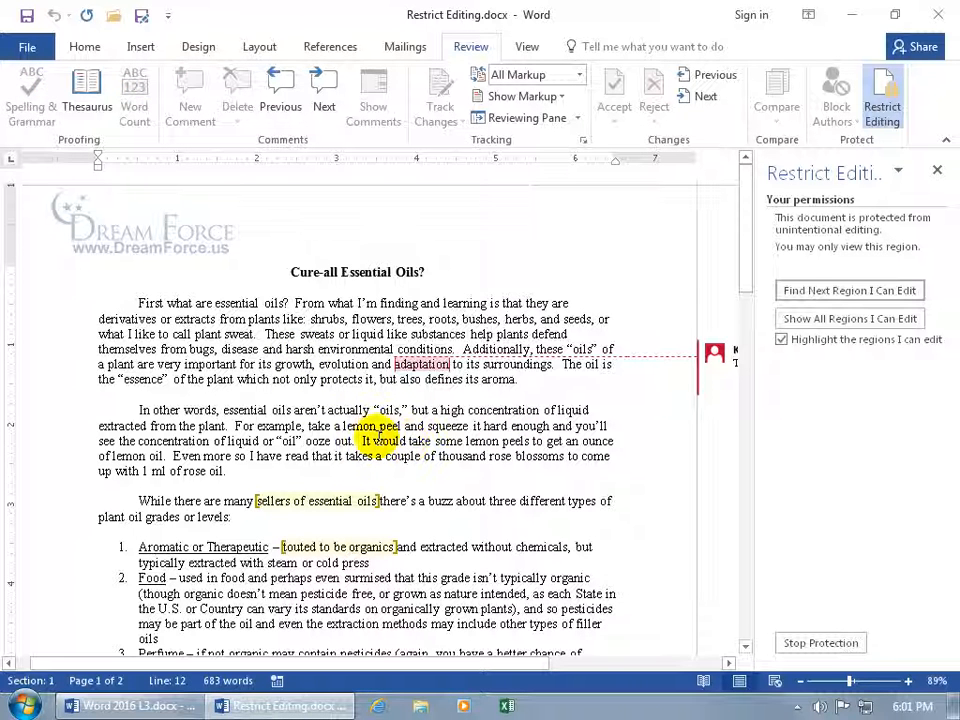
key("BackSpace")
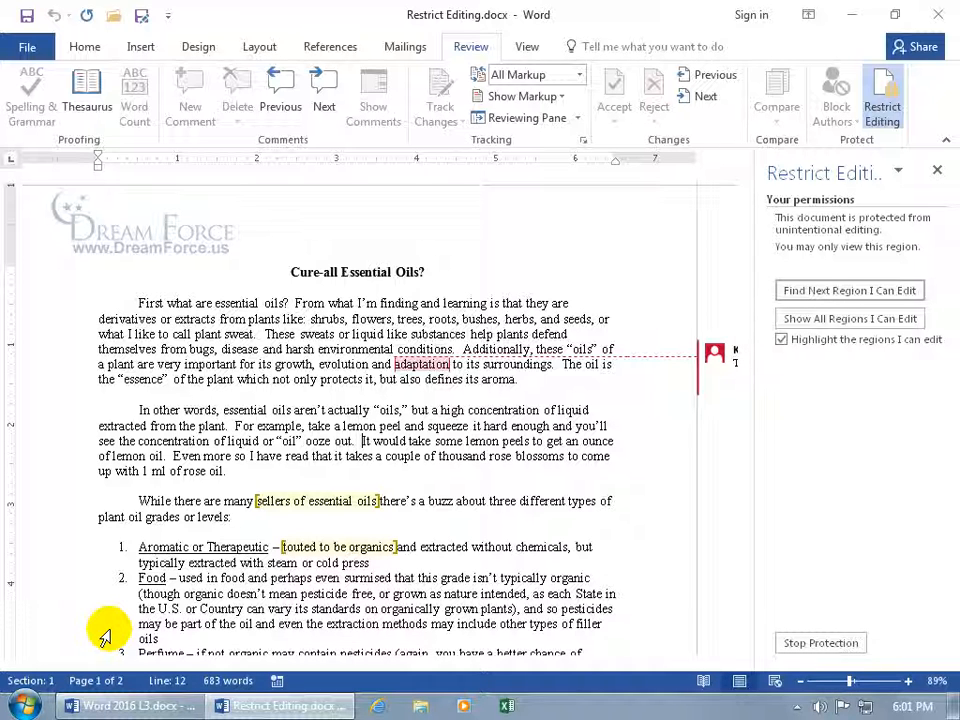
Change 'sellers' to 'seller' in the editable region, then stop protection
left_click(257, 500)
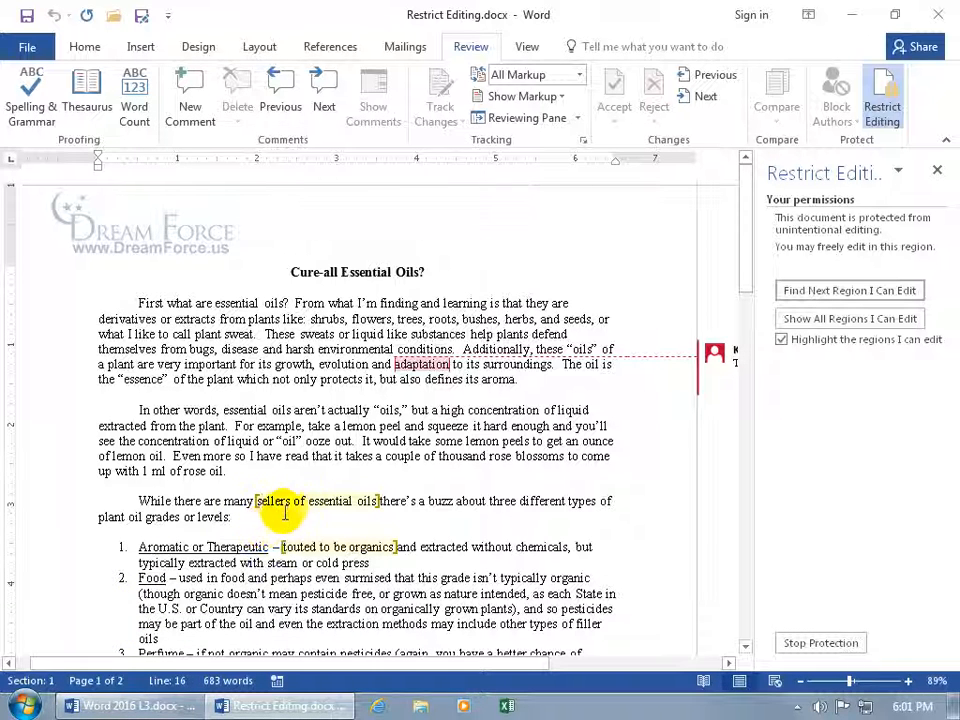
left_click(285, 502)
key("Delete")
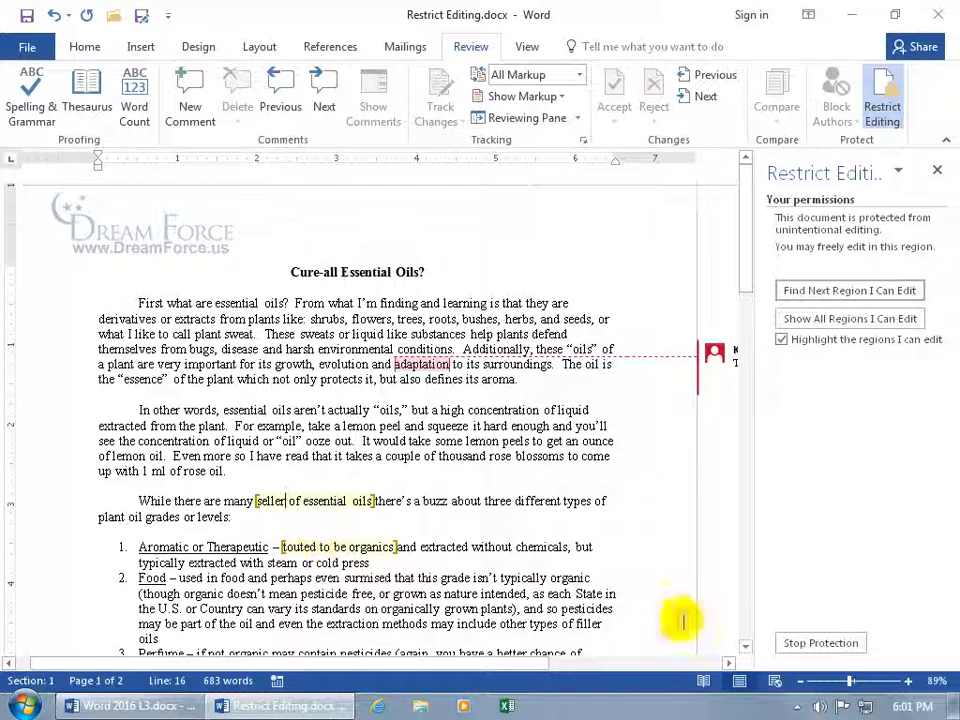
left_click(845, 643)
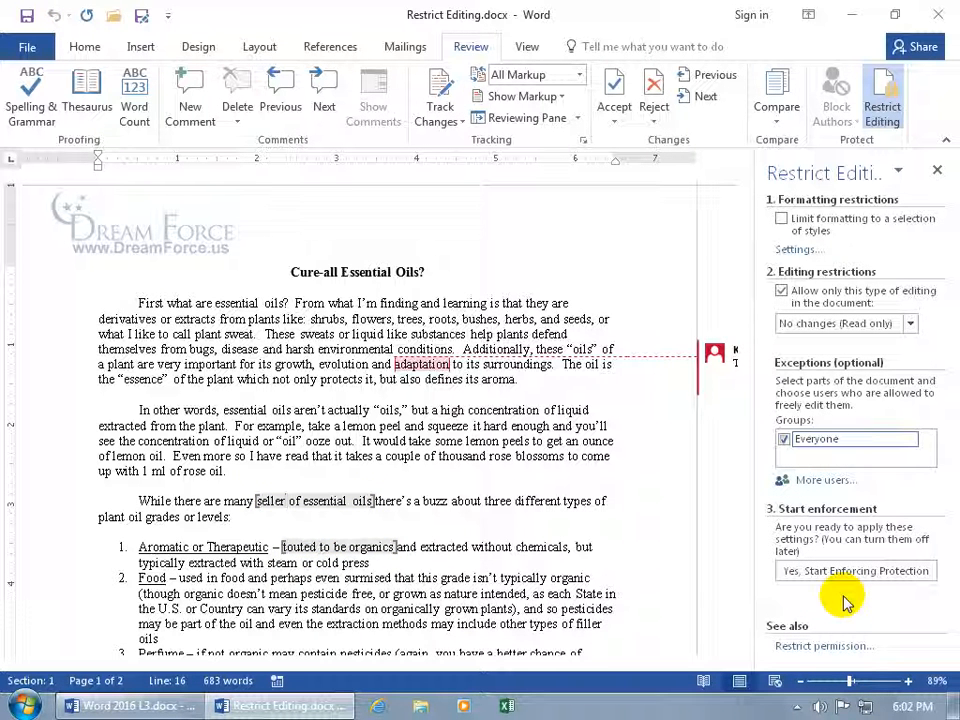
Show the list of available editing restriction types
left_click(911, 324)
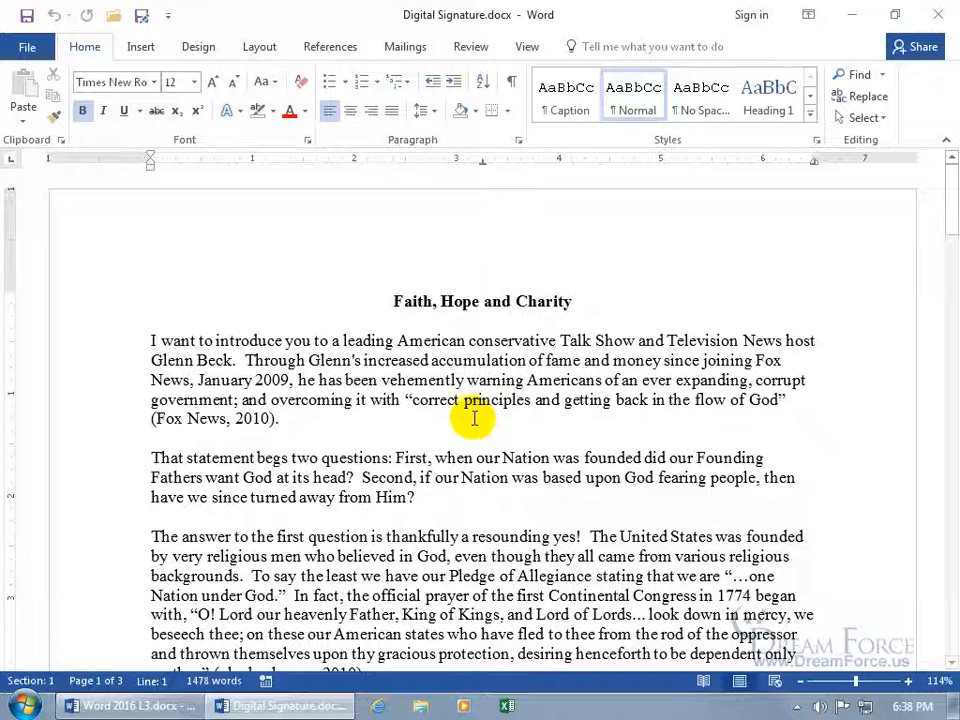
Review the Protect Document options on the File Info page, then return to the document
left_click(27, 47)
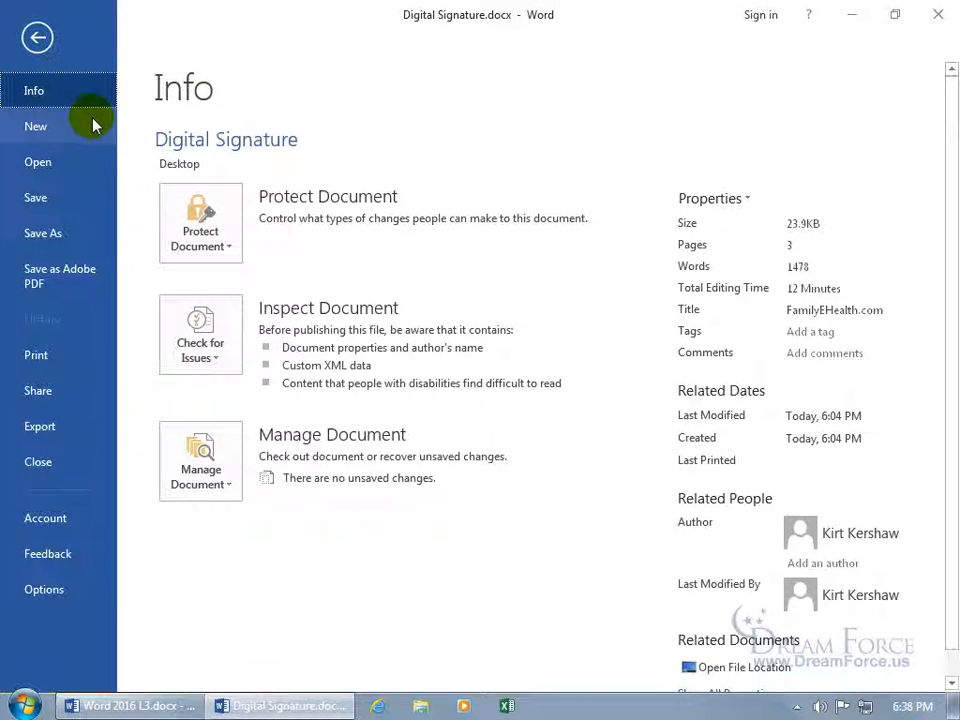
left_click(192, 218)
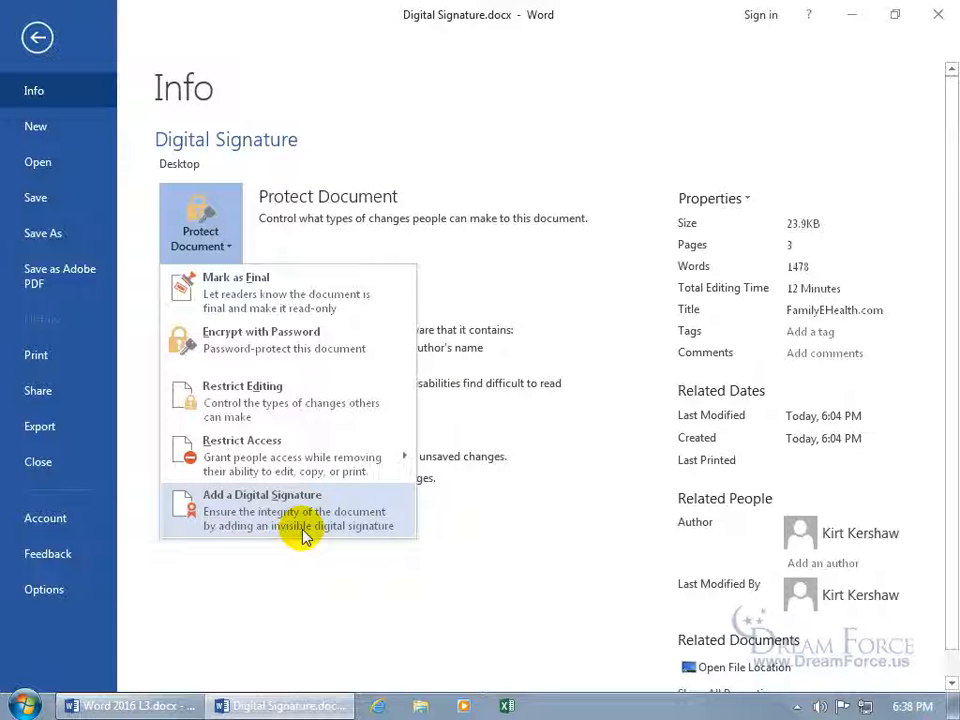
left_click(36, 38)
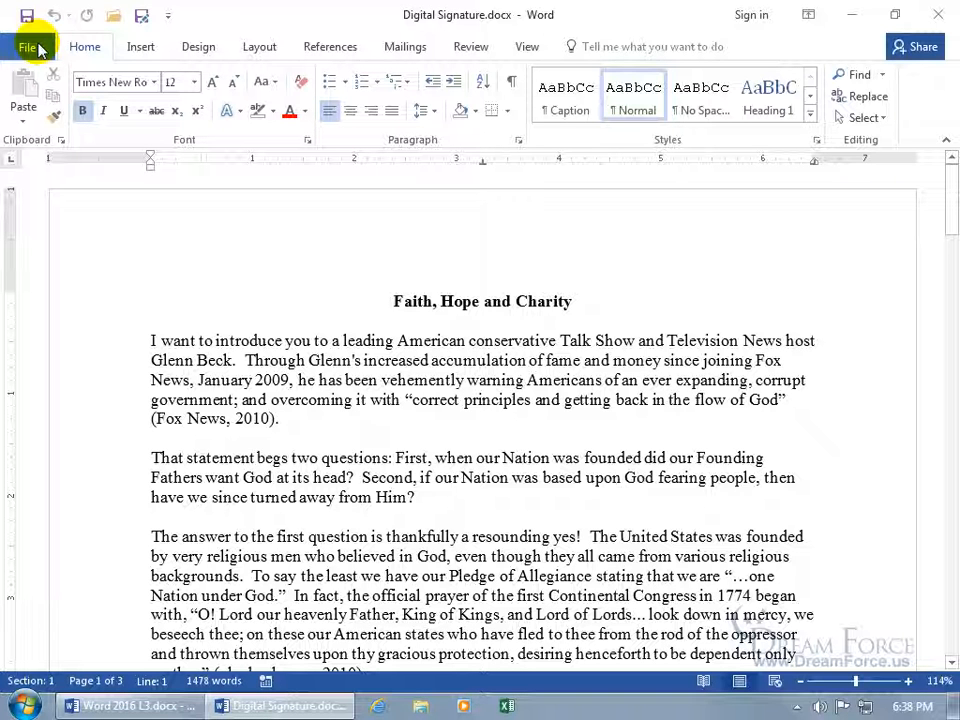
Choose Add Signature Services from the Insert tab's Signature Line menu
left_click(140, 47)
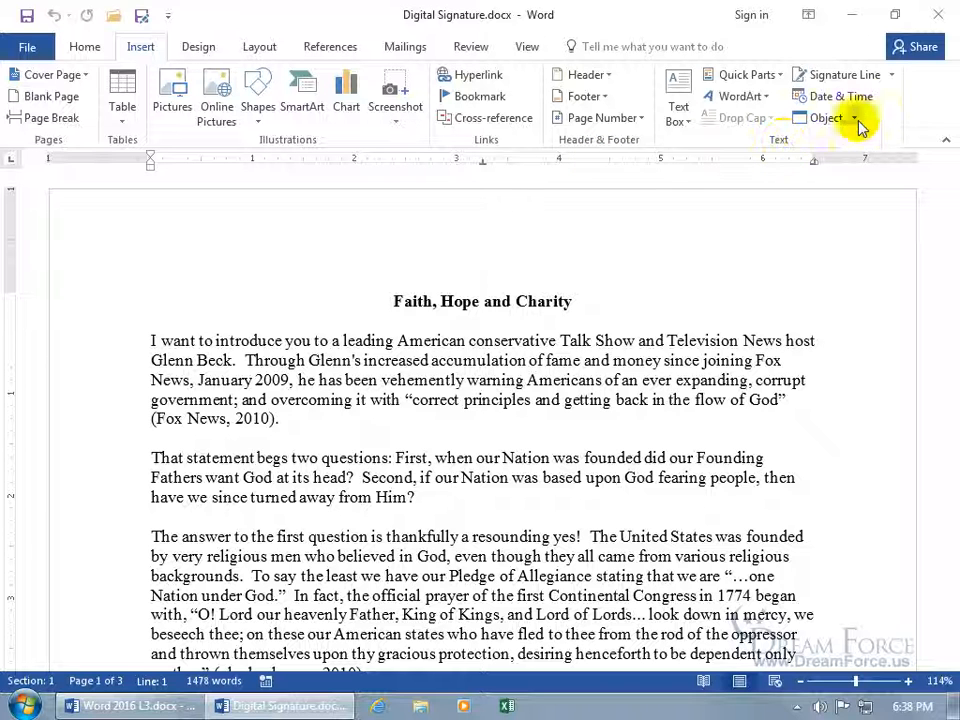
left_click(892, 76)
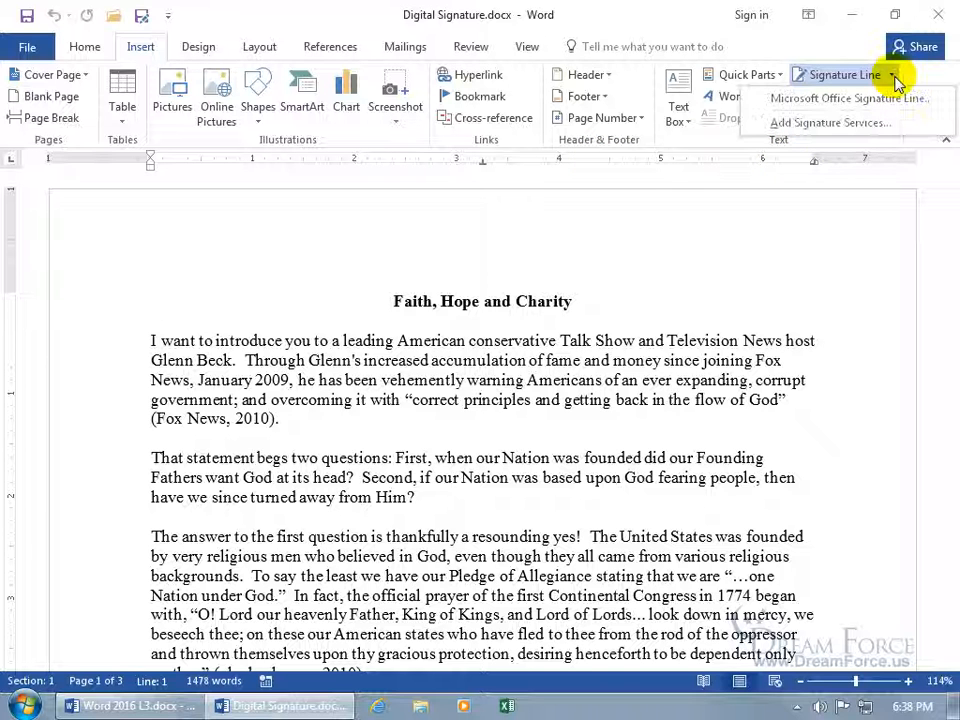
left_click(858, 124)
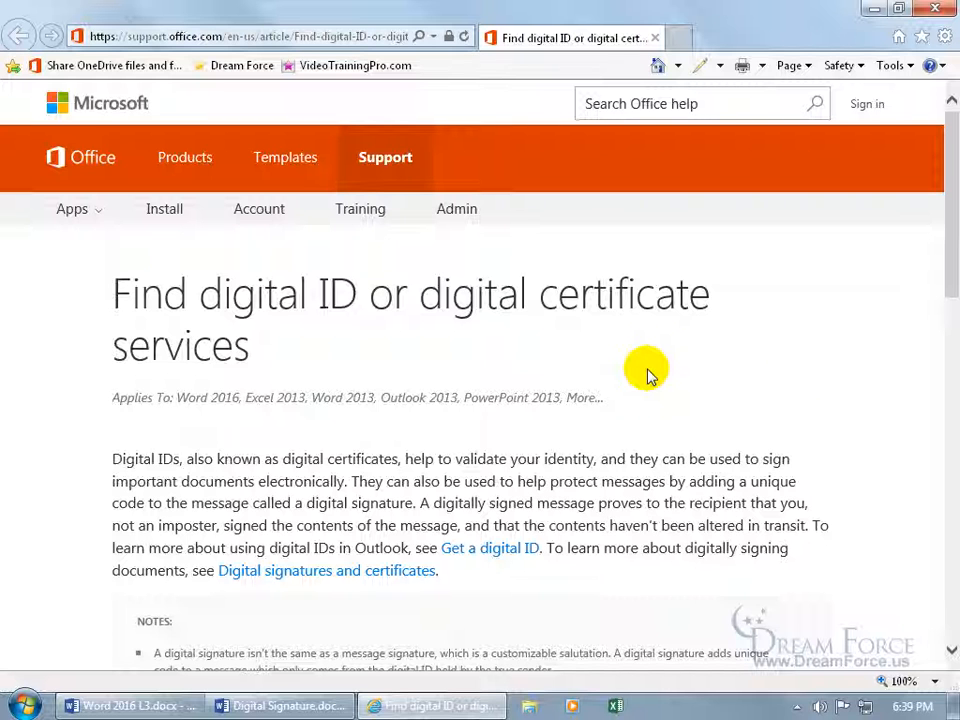
Scroll through the certificate provider list, then close Internet Explorer
scroll(648, 375, "down", 5)
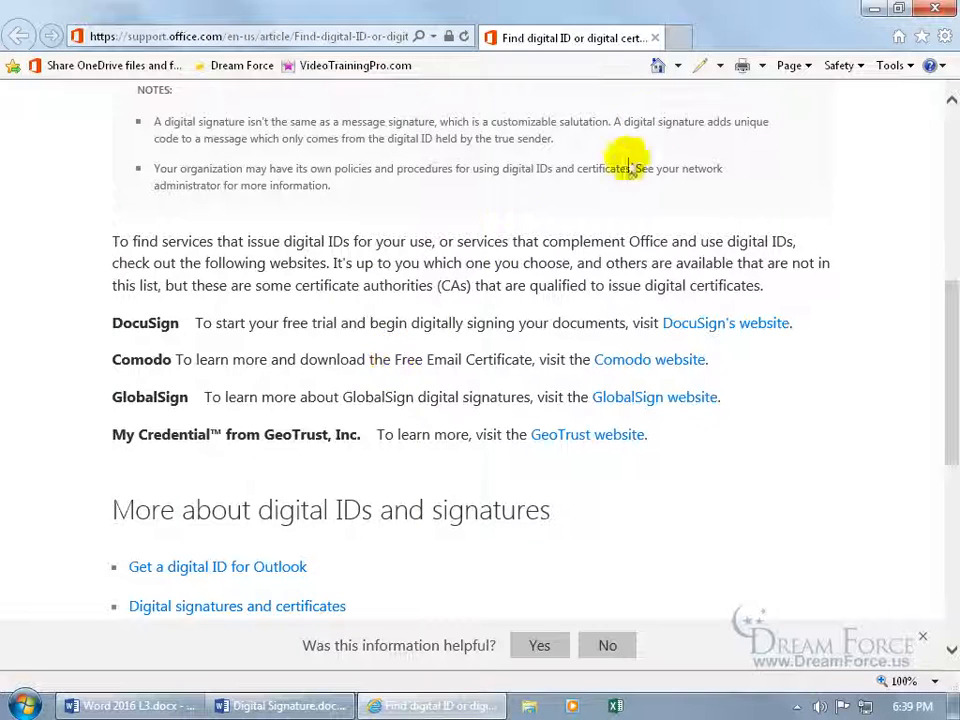
left_click(656, 38)
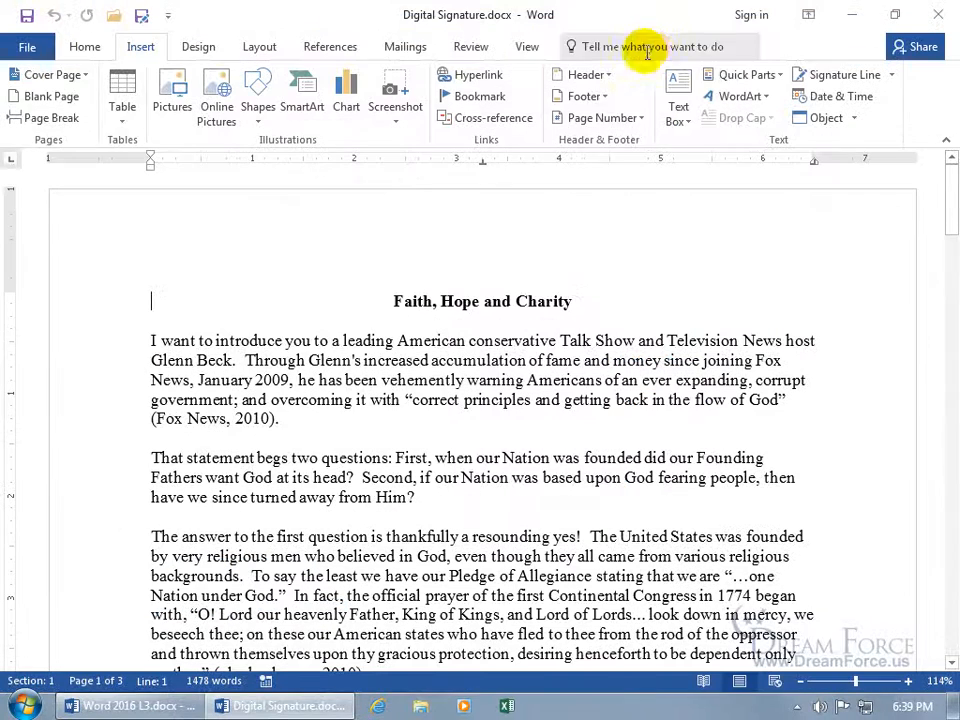
Choose Add a Digital Signature under File > Info > Protect Document
left_click(24, 50)
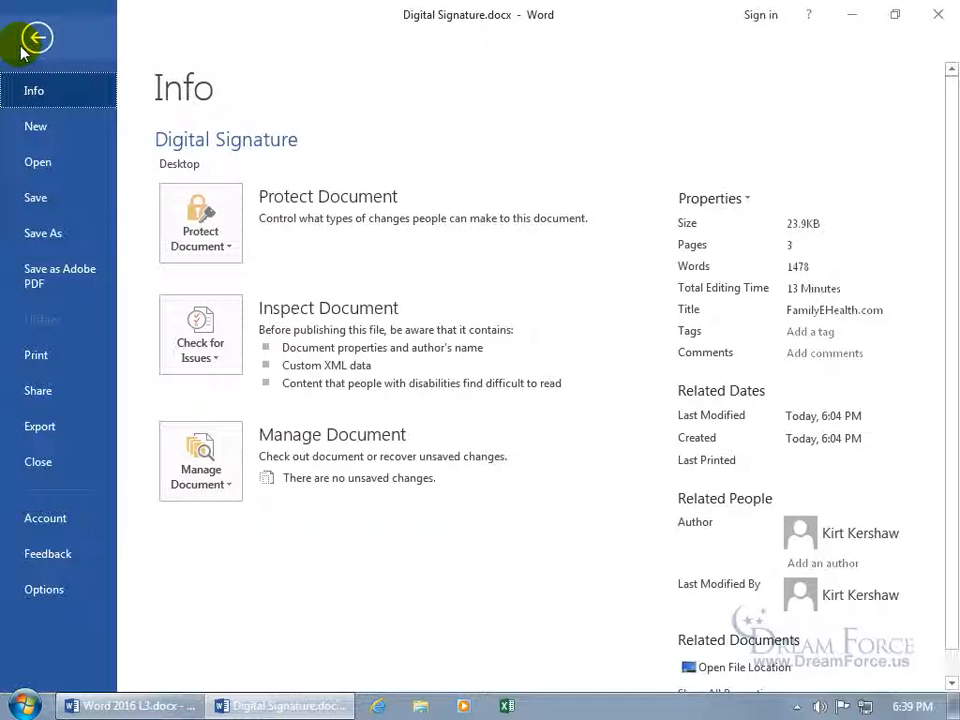
left_click(198, 216)
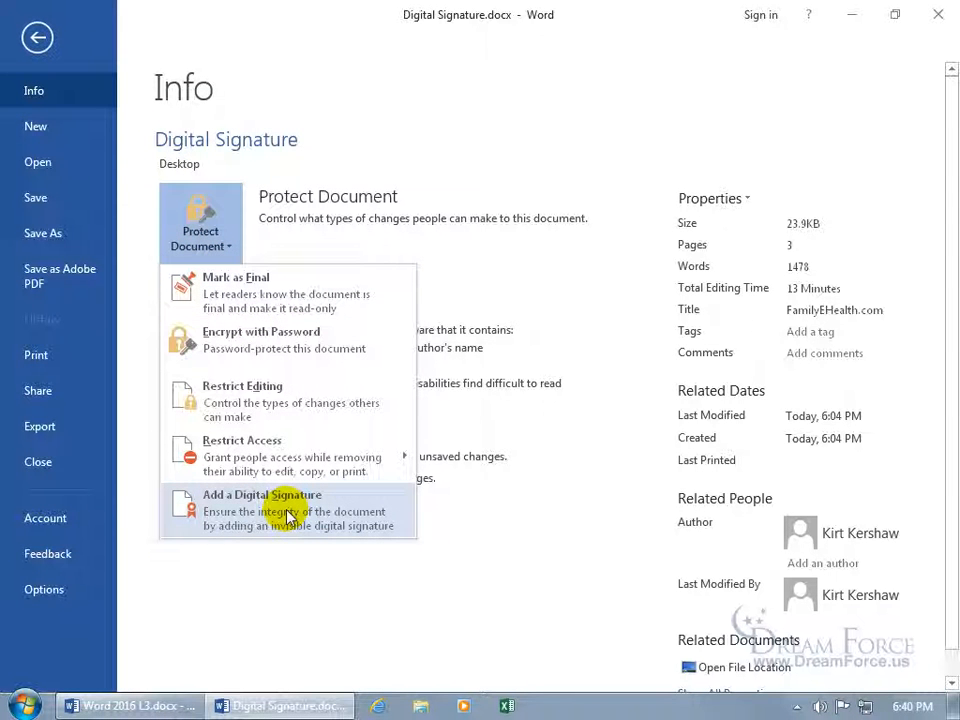
left_click(288, 515)
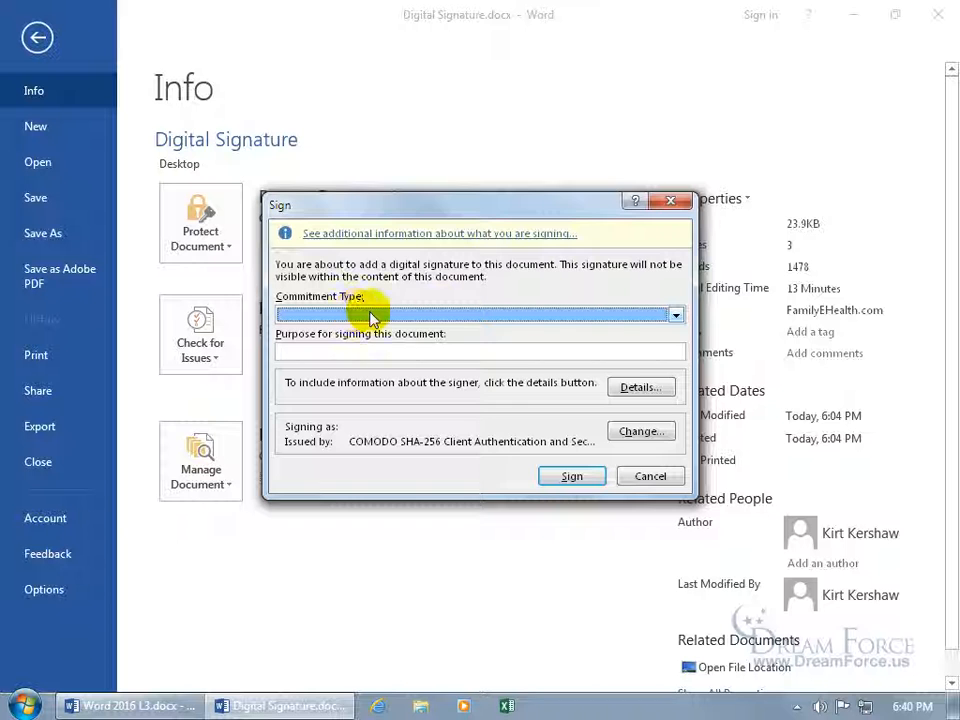
Set commitment to 'Created and approved this document' with purpose 'To prove that it's from me!'
left_click(676, 315)
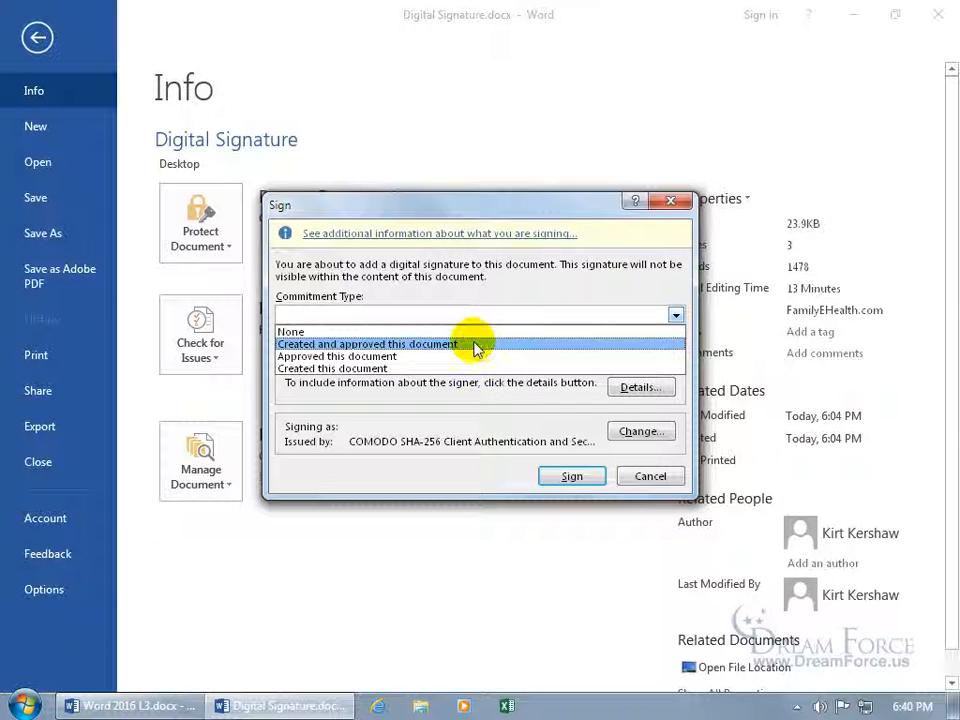
left_click(408, 346)
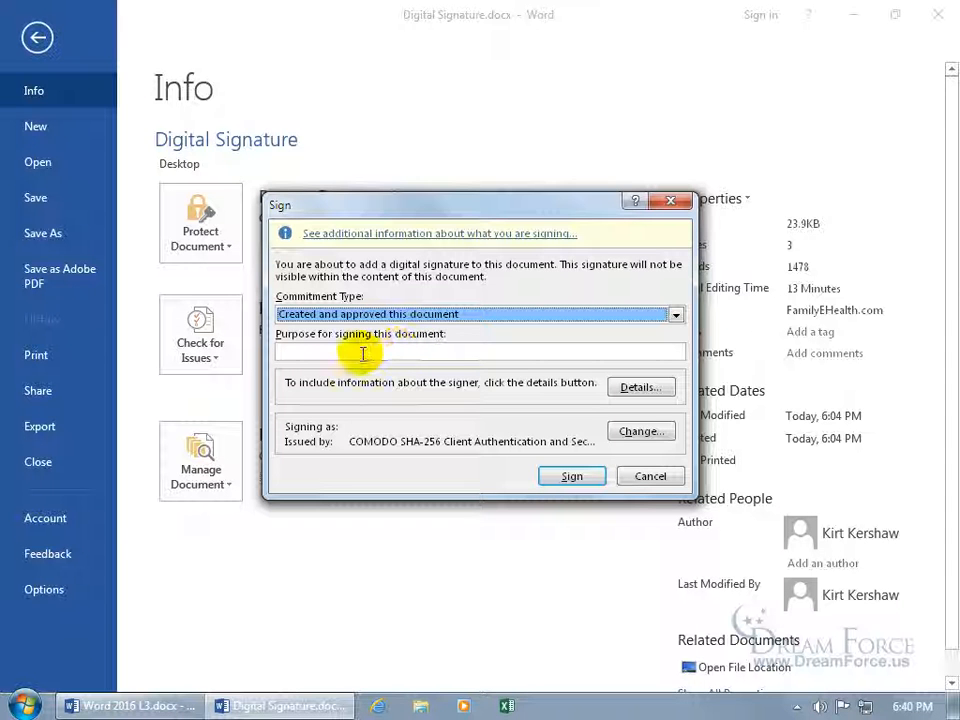
left_click(362, 354)
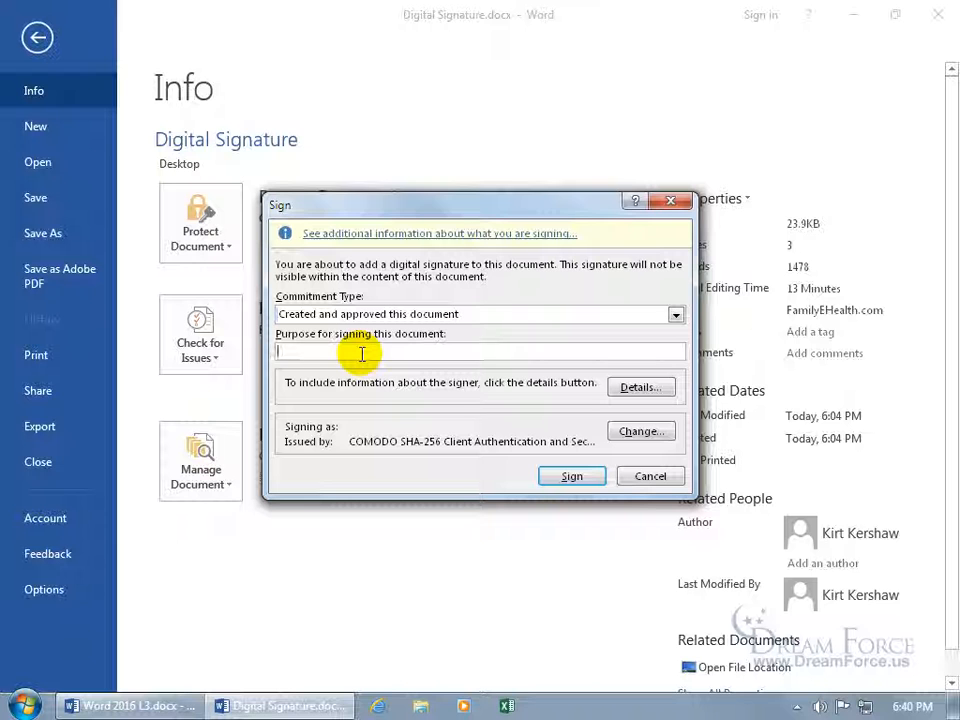
type("To prove that it's from me!")
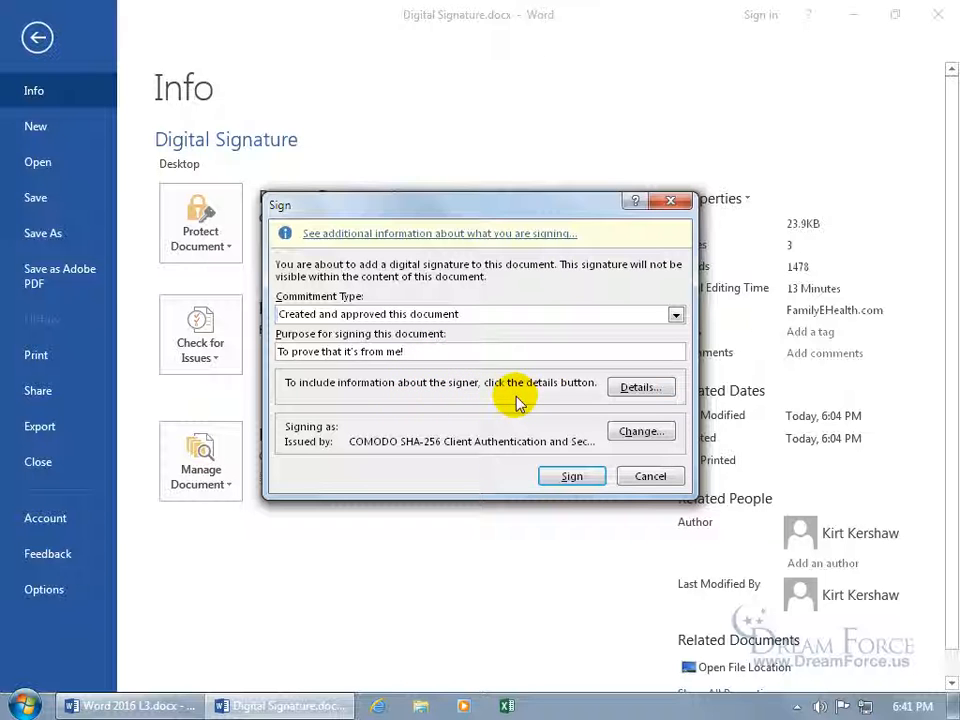
Add the signer role 'President' in the additional signer information
left_click(634, 388)
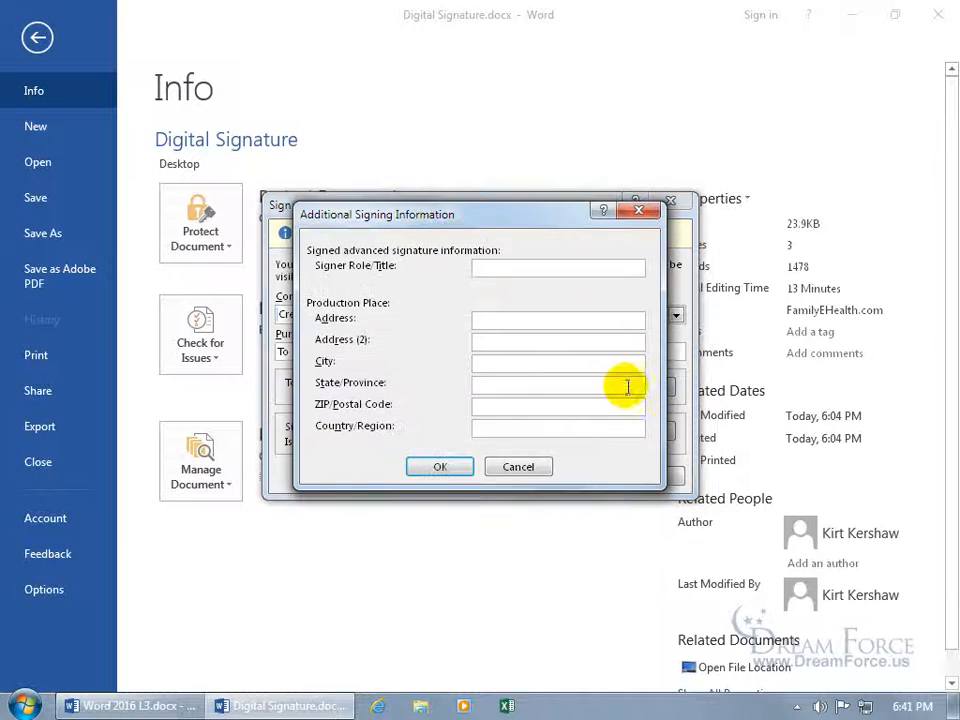
left_click(501, 268)
type("President")
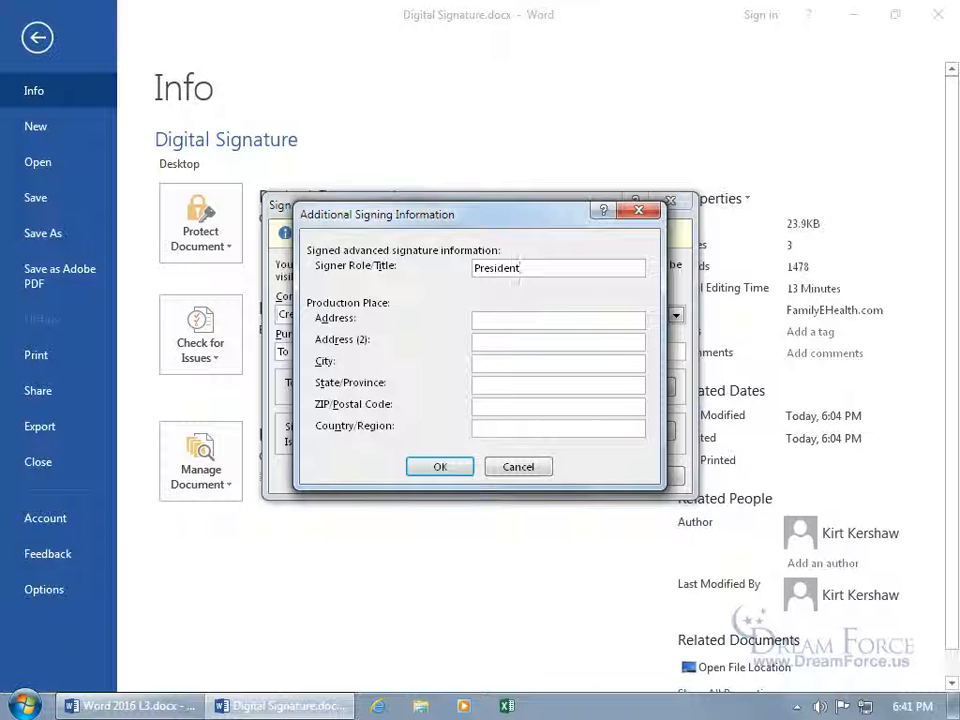
left_click(446, 466)
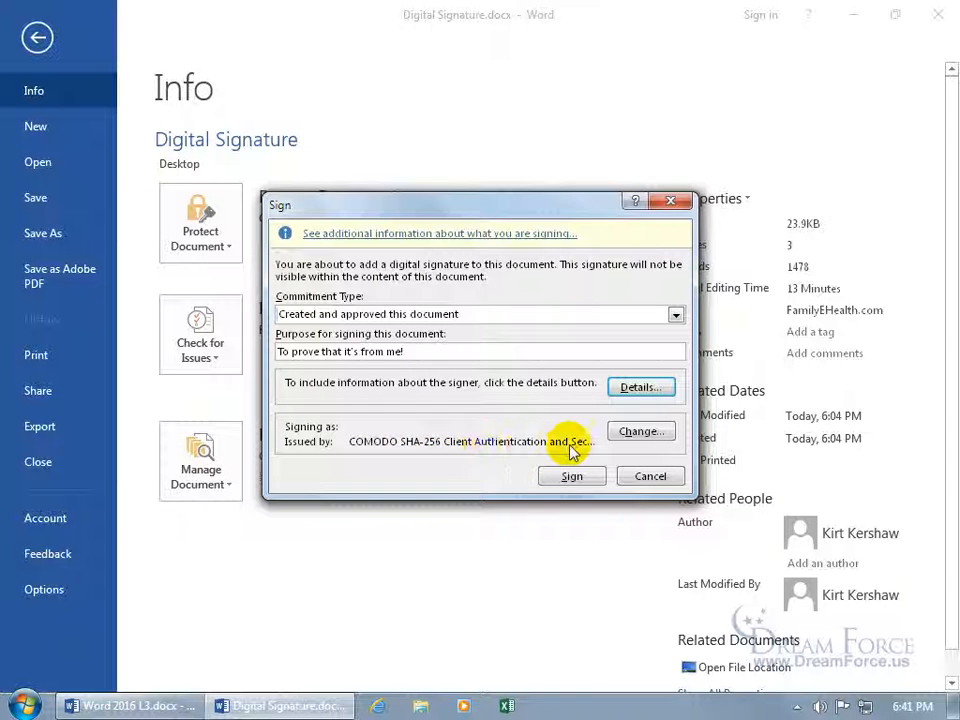
Keep the current COMODO certificate and sign the document
left_click(641, 432)
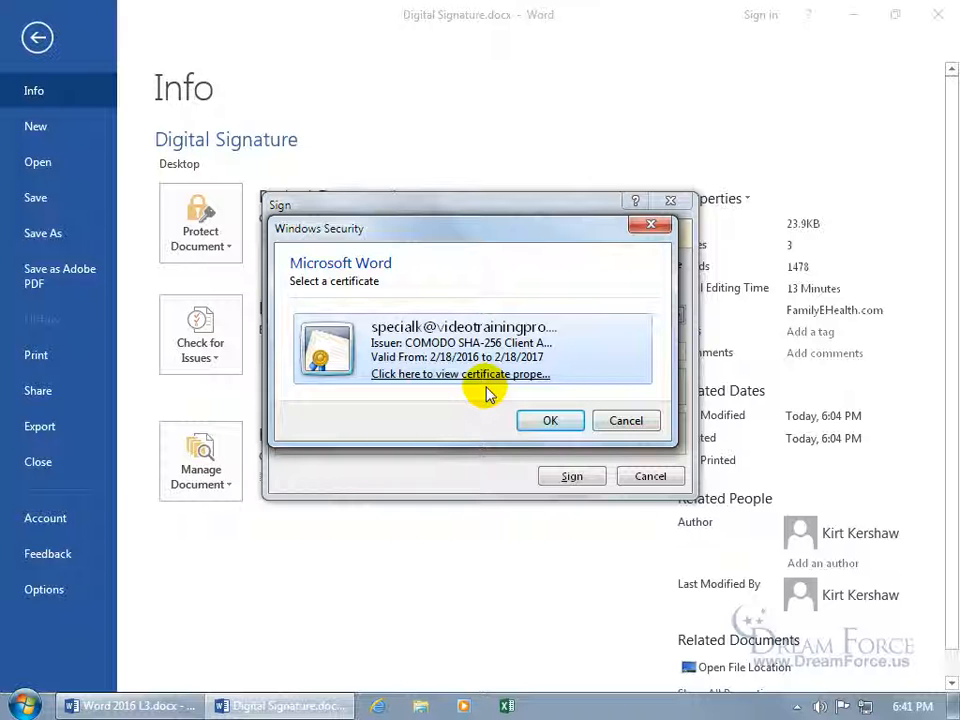
left_click(622, 424)
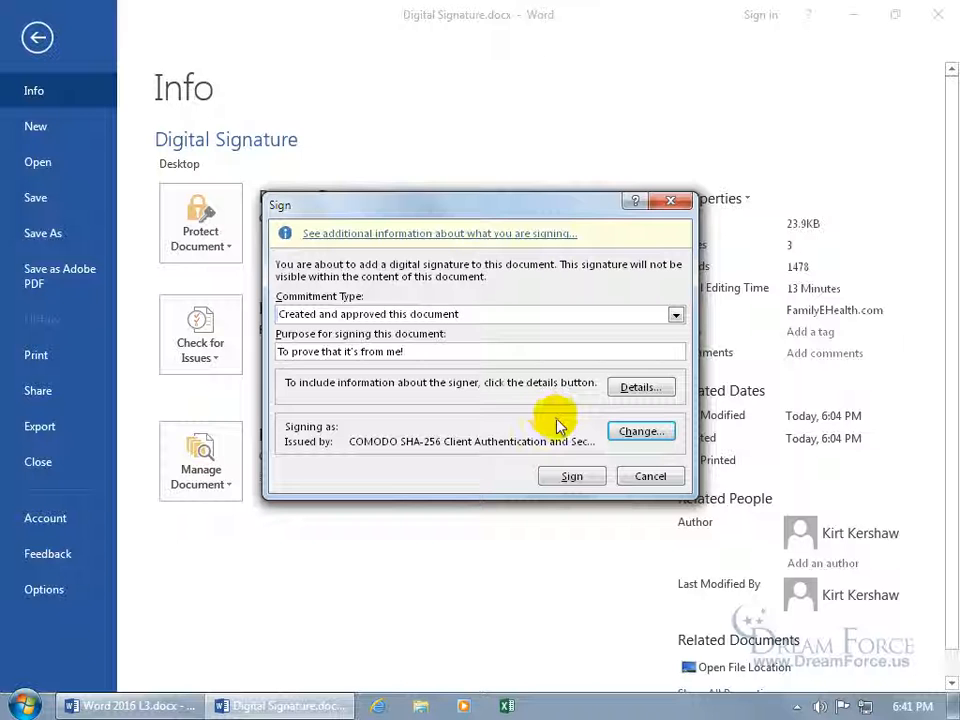
left_click(570, 478)
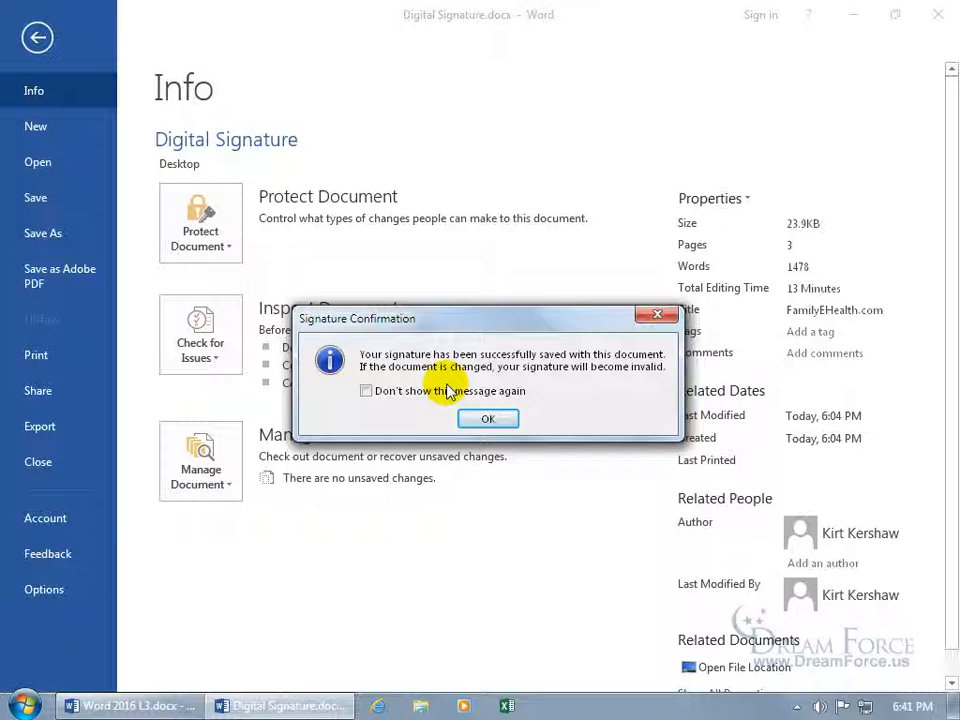
Acknowledge the signature confirmation and return from Backstage to the document
left_click(501, 419)
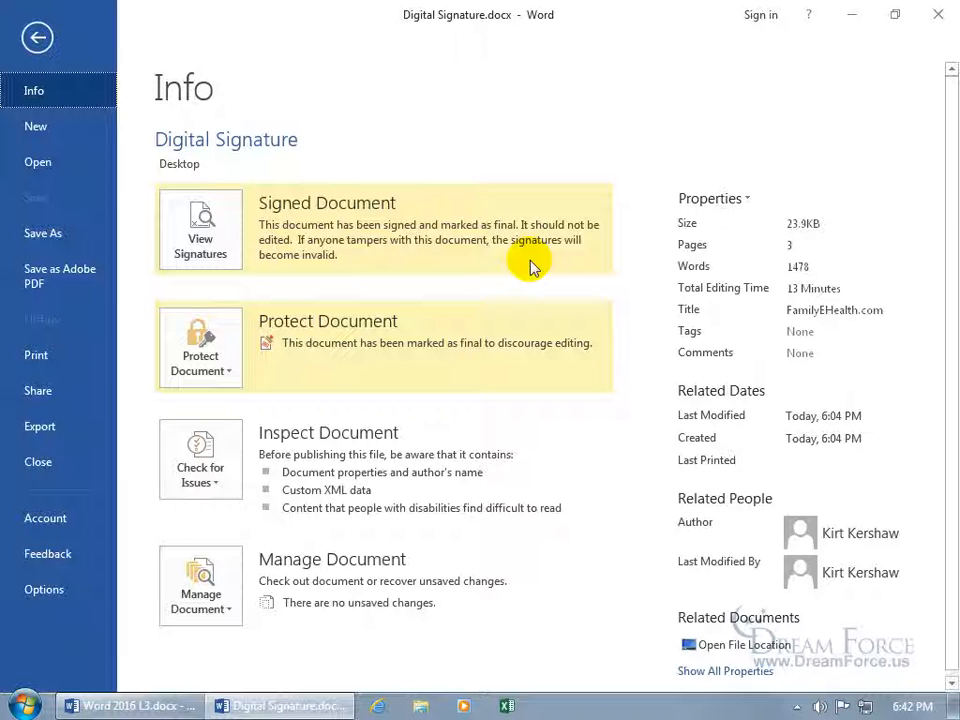
left_click(37, 37)
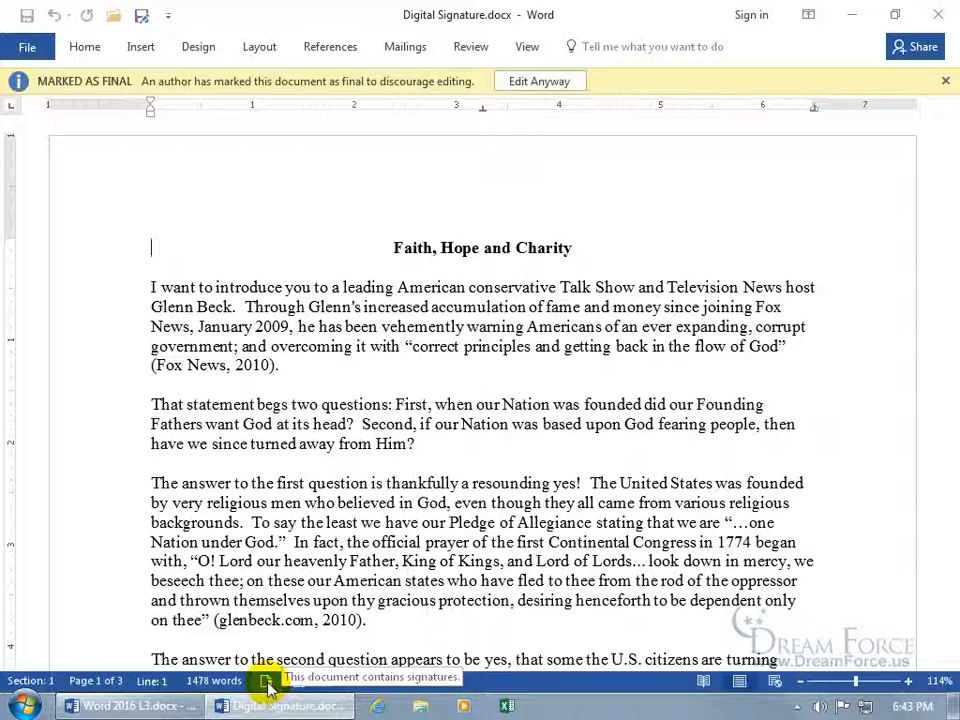
Open the Signature Details for the signature dated 2/3/2017
left_click(267, 683)
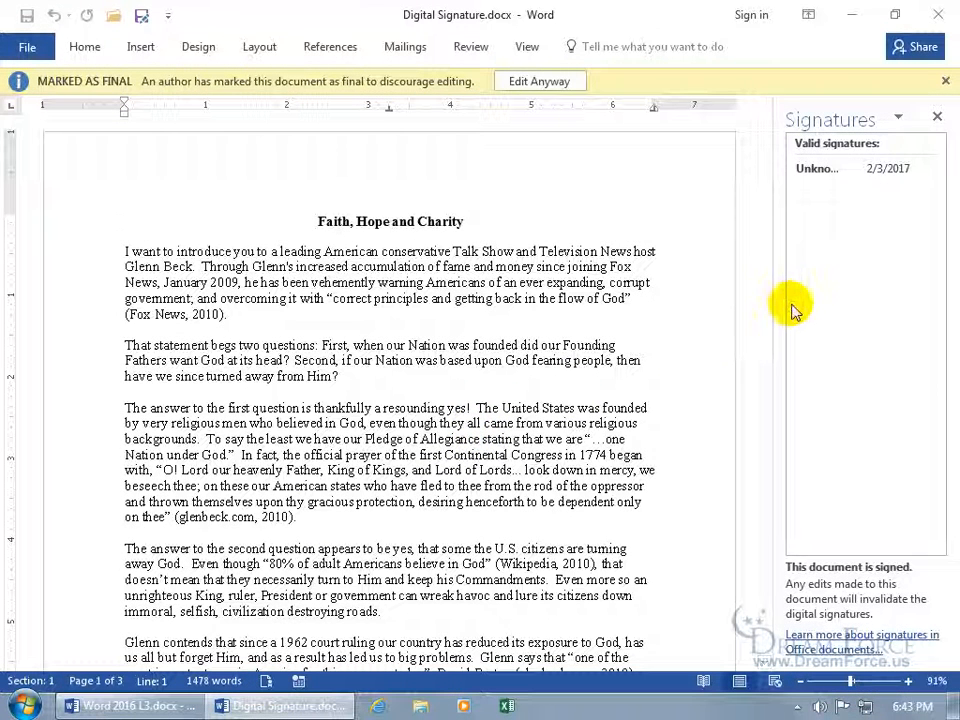
left_click(850, 175)
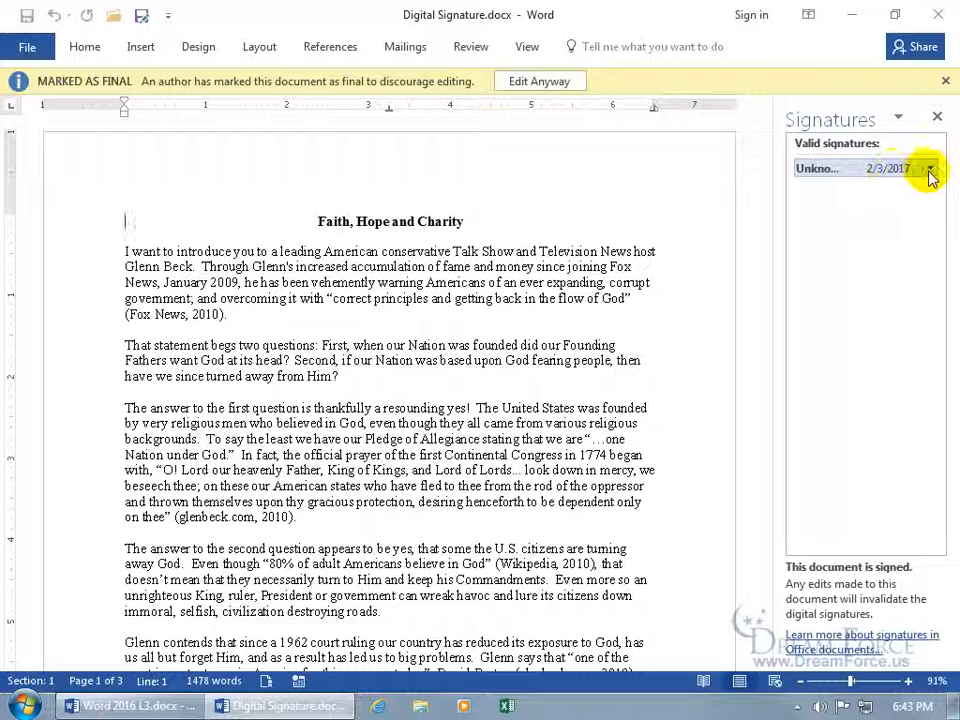
left_click(930, 172)
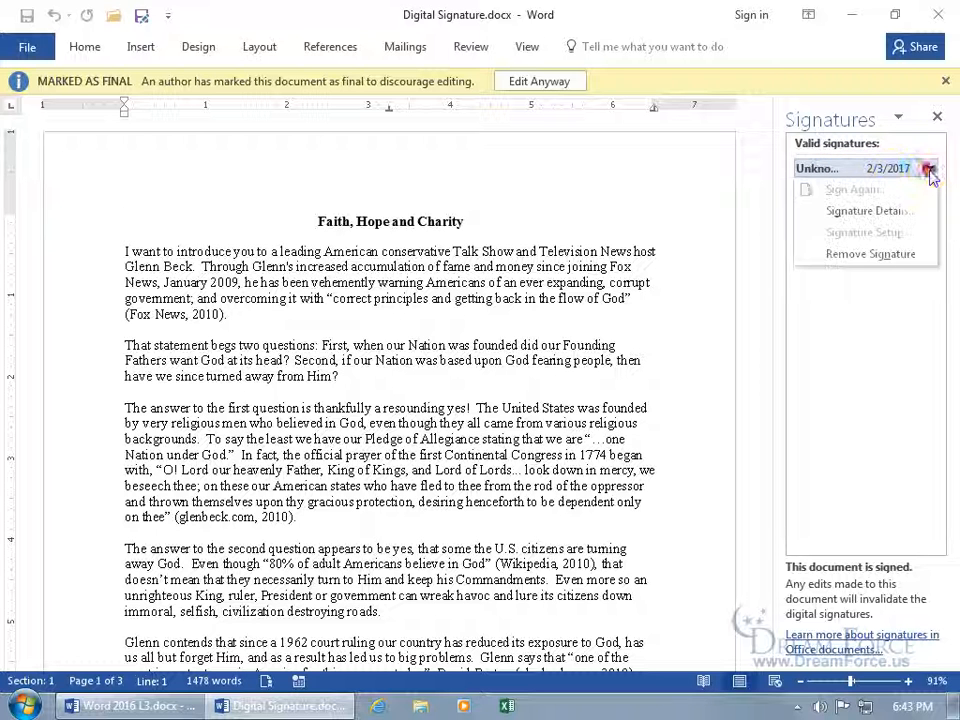
left_click(893, 212)
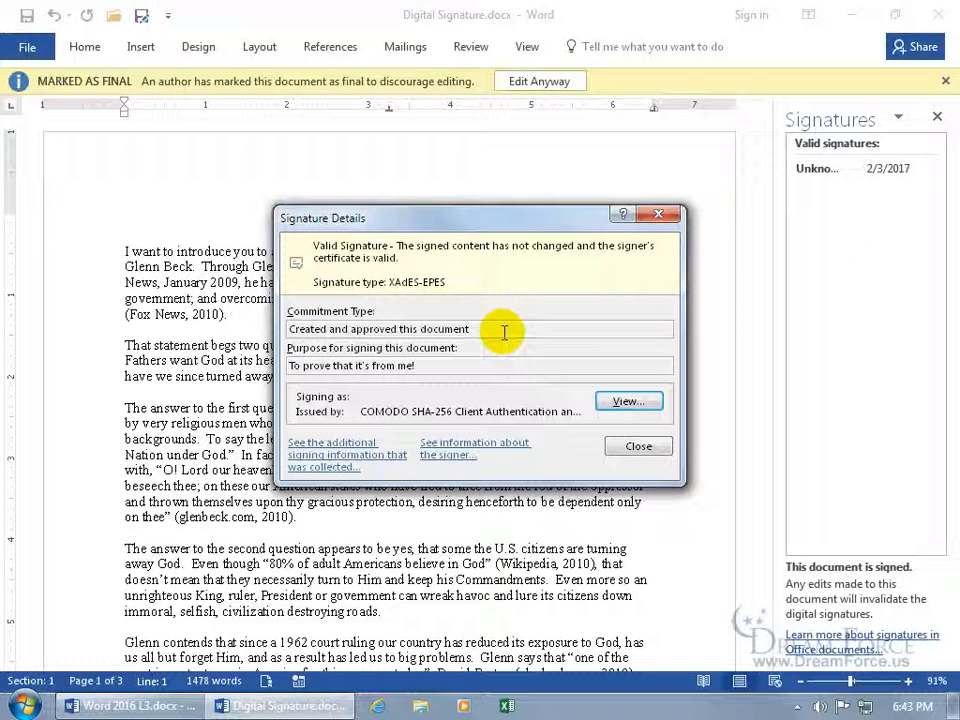
View the signature's additional information and the signer information
left_click(365, 459)
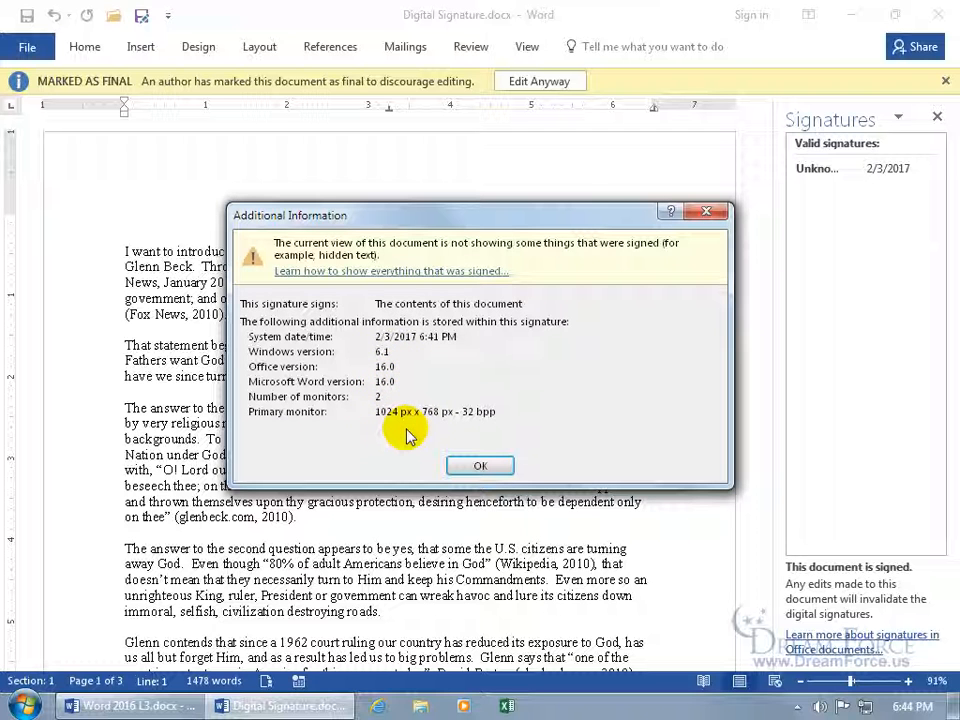
left_click(478, 465)
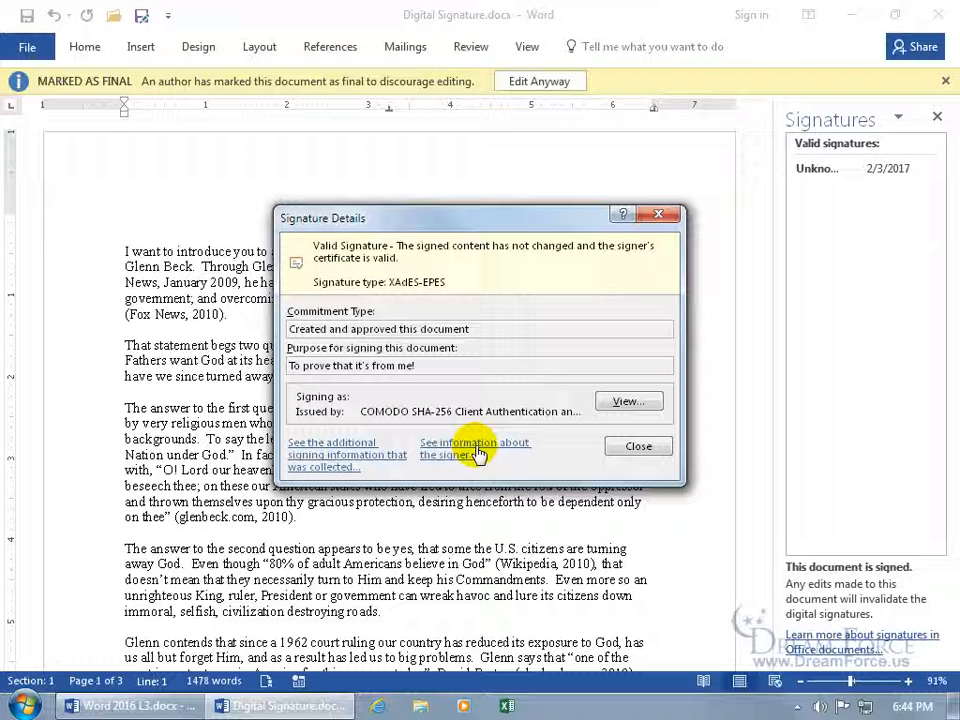
left_click(477, 454)
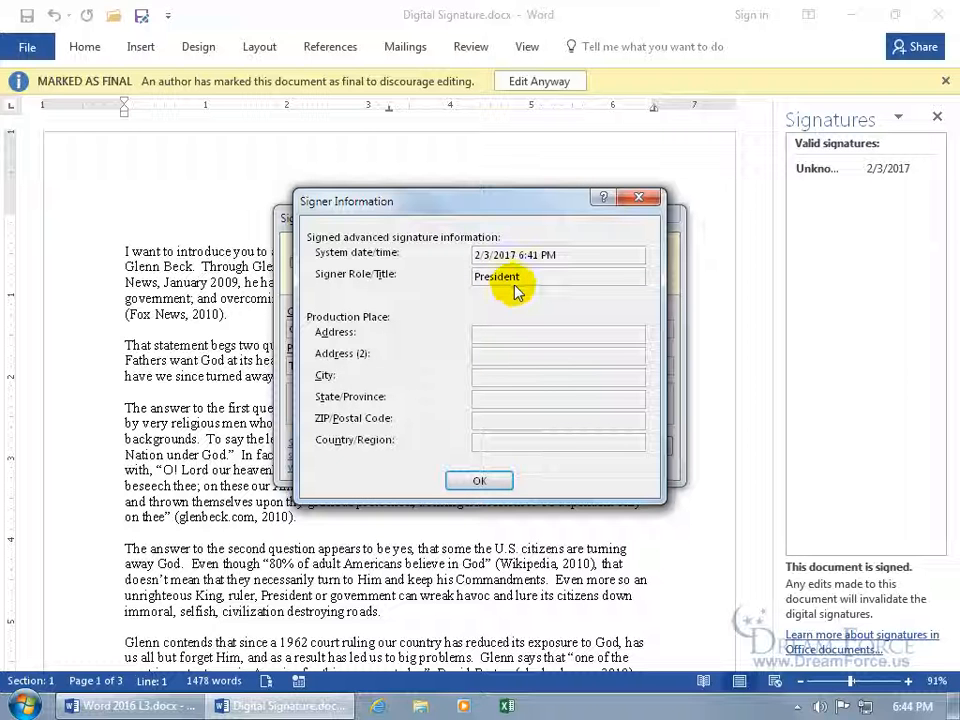
left_click(482, 481)
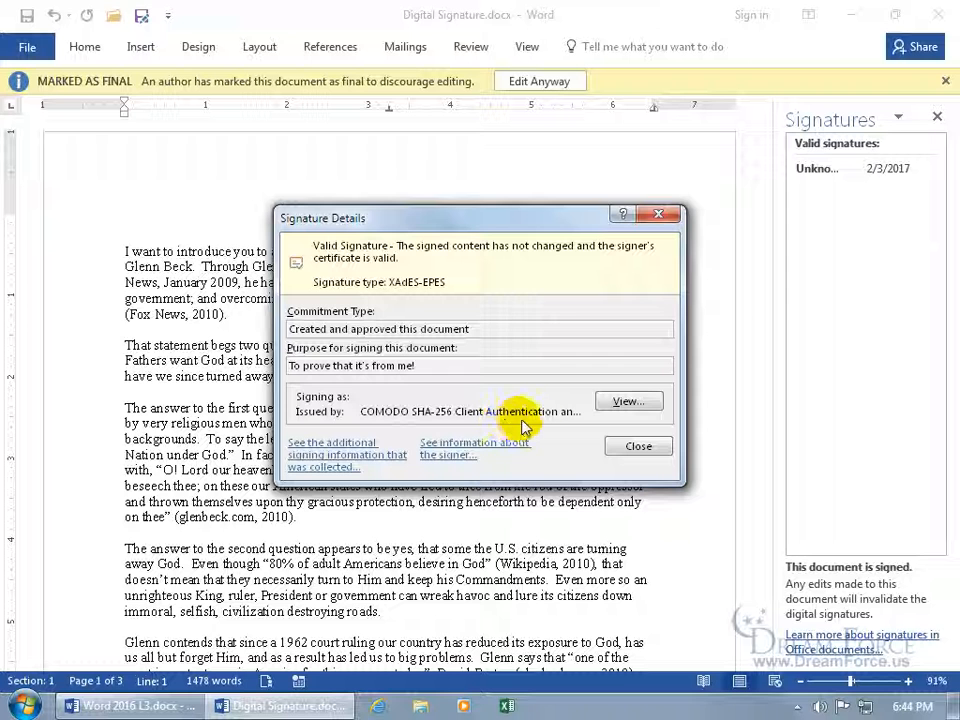
Inspect the signer's certificate details and chain of trust, then close the dialogs
left_click(624, 402)
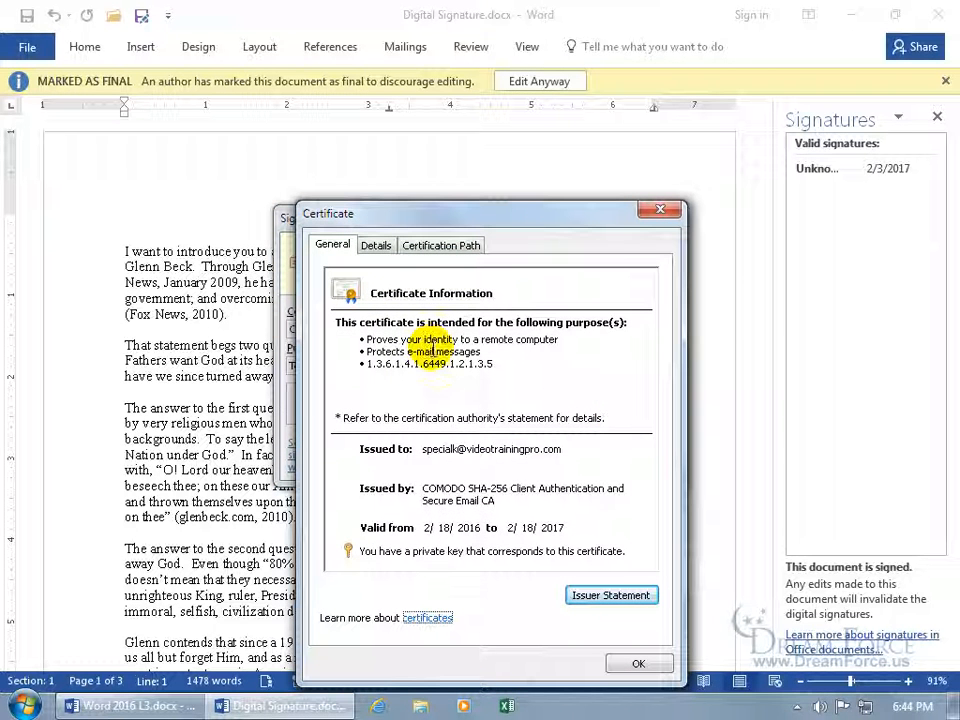
left_click(377, 247)
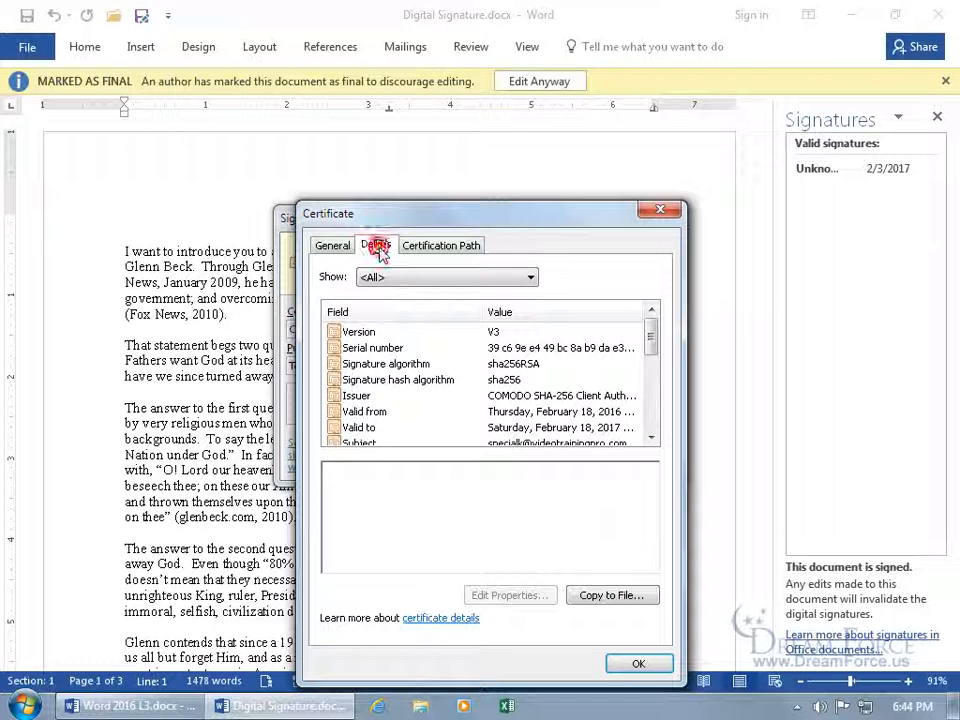
left_click(432, 248)
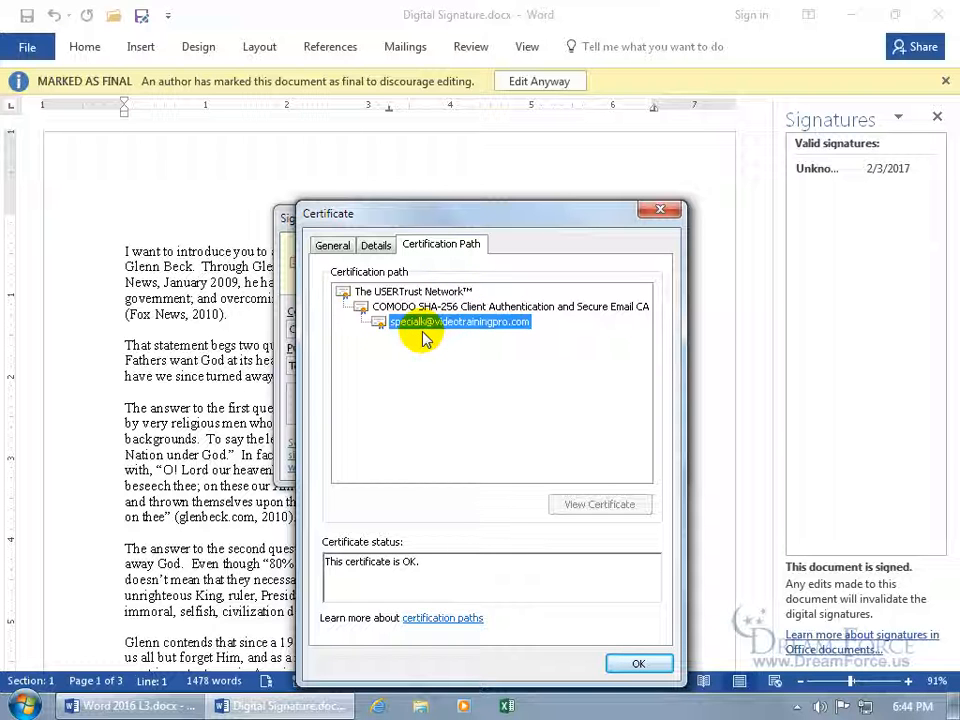
left_click(638, 663)
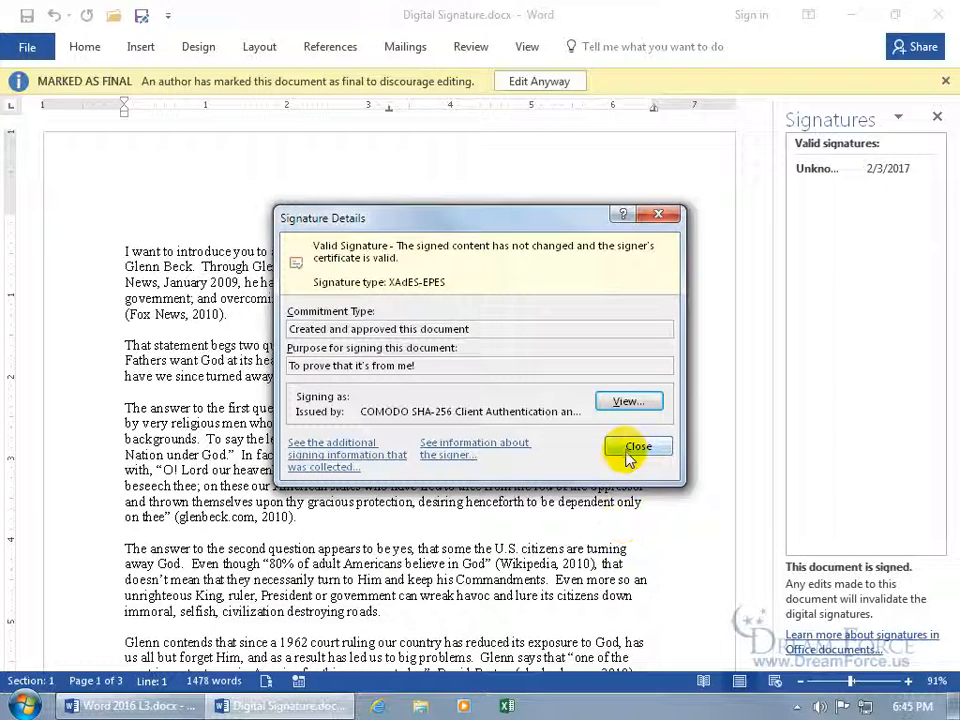
left_click(630, 452)
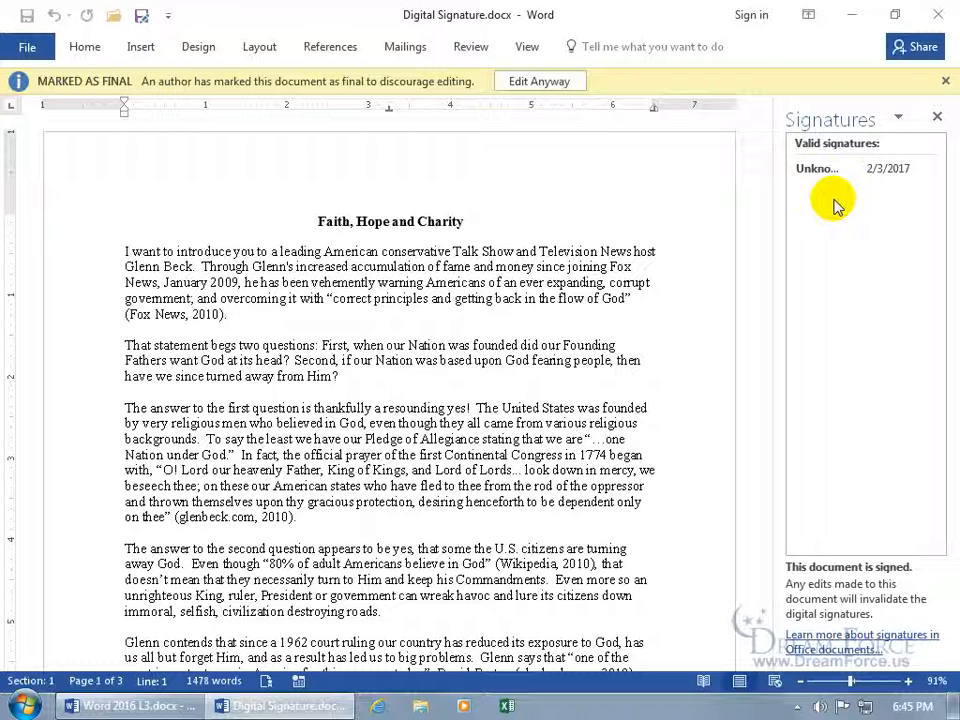
Edit Anyway, confirm removing the signature, and close the Signatures pane
left_click(539, 88)
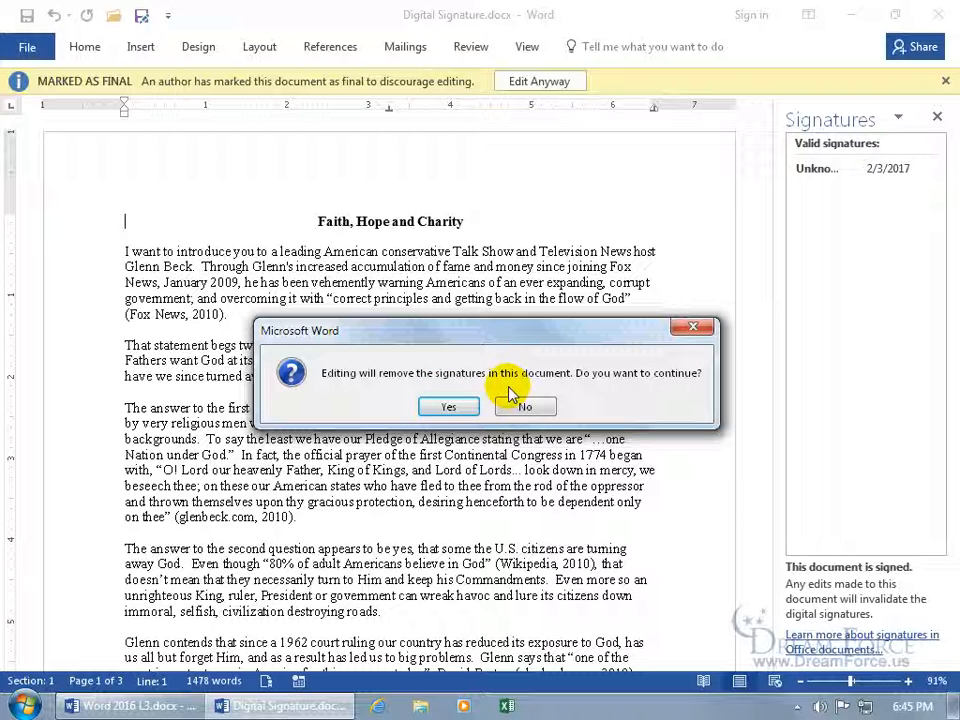
left_click(455, 405)
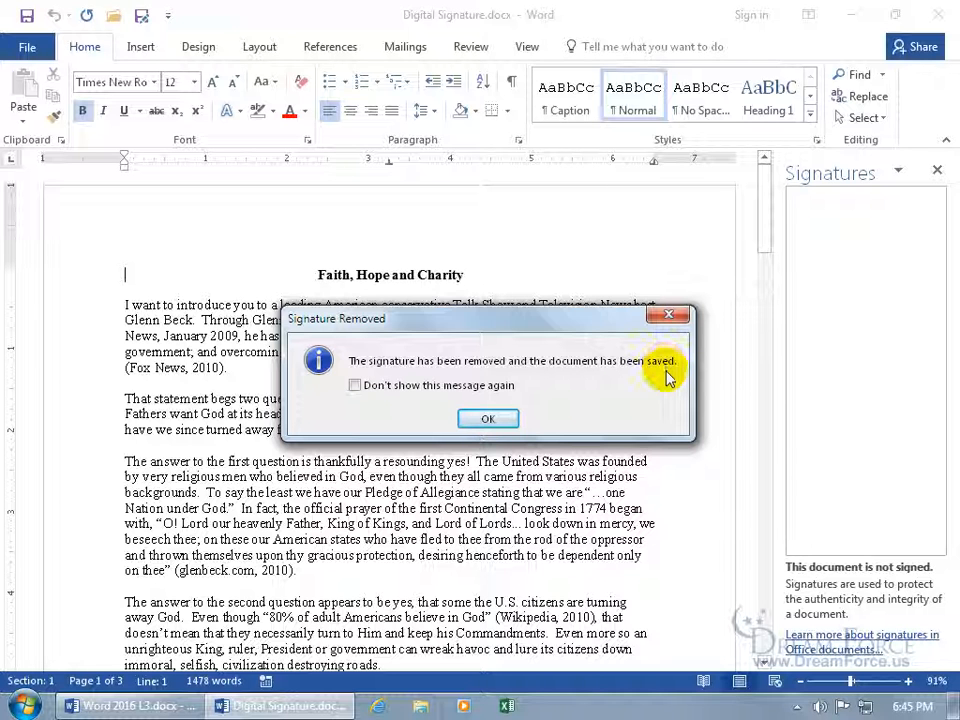
left_click(490, 418)
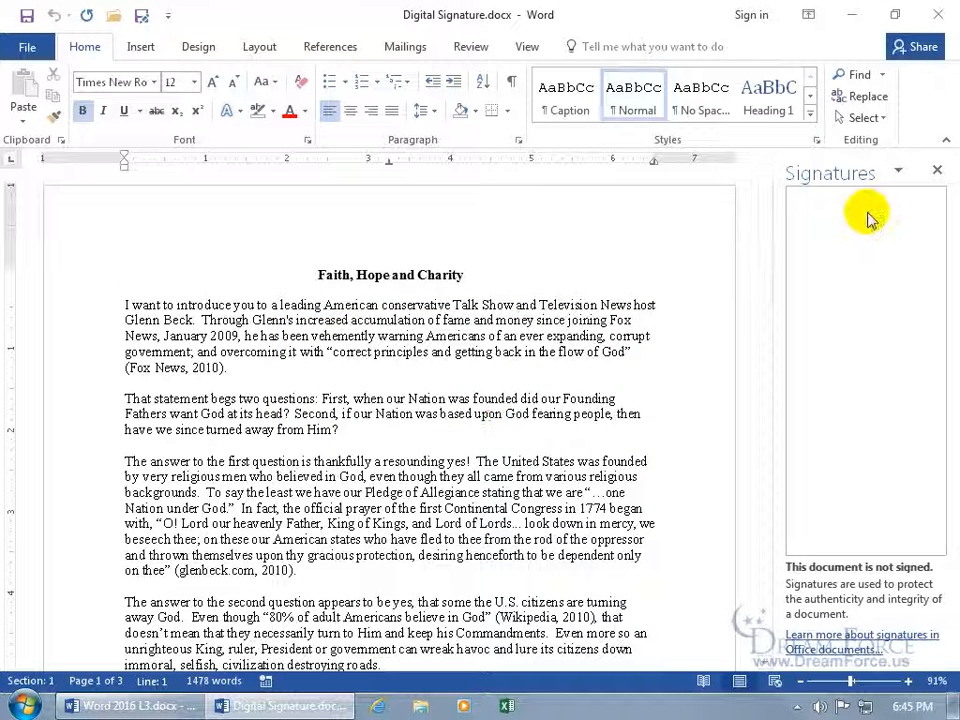
left_click(937, 171)
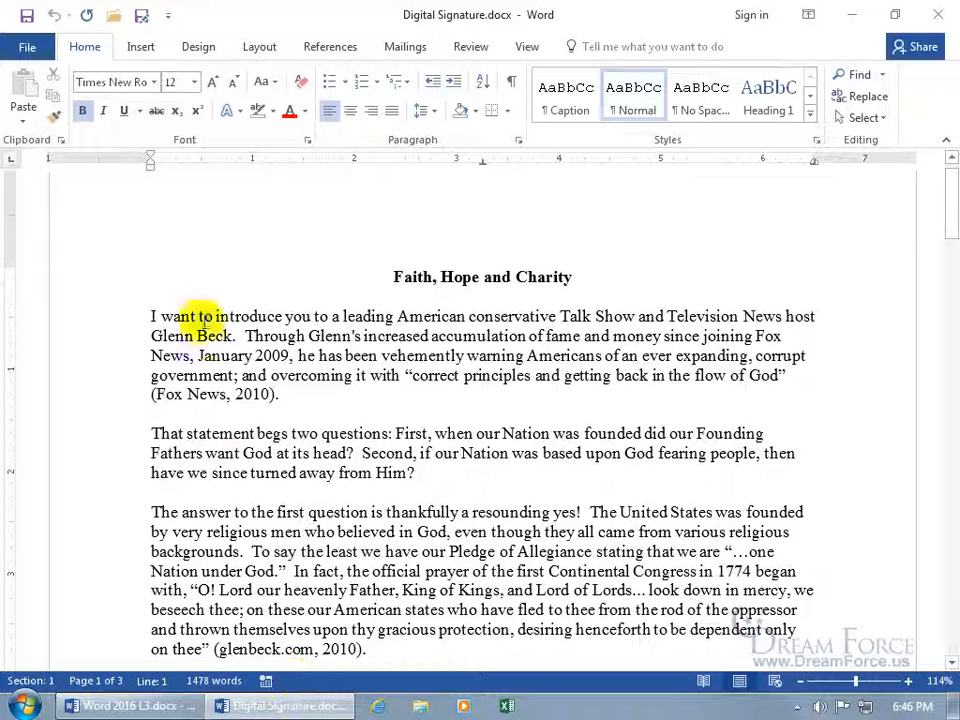
left_click(141, 47)
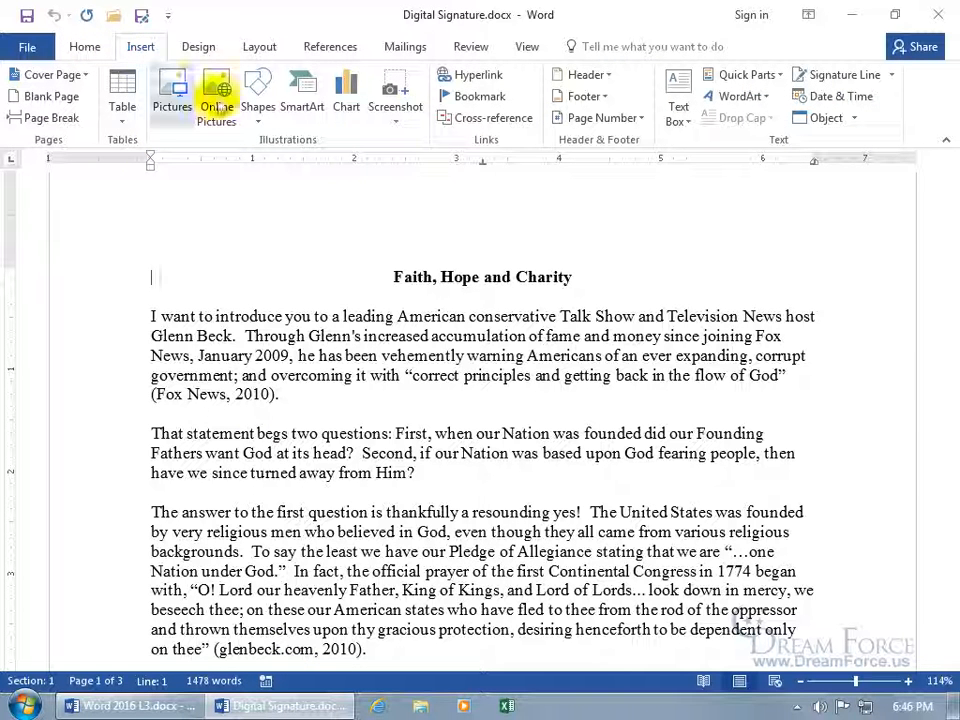
Show the Signature Line dropdown choices on the Insert tab
left_click(892, 75)
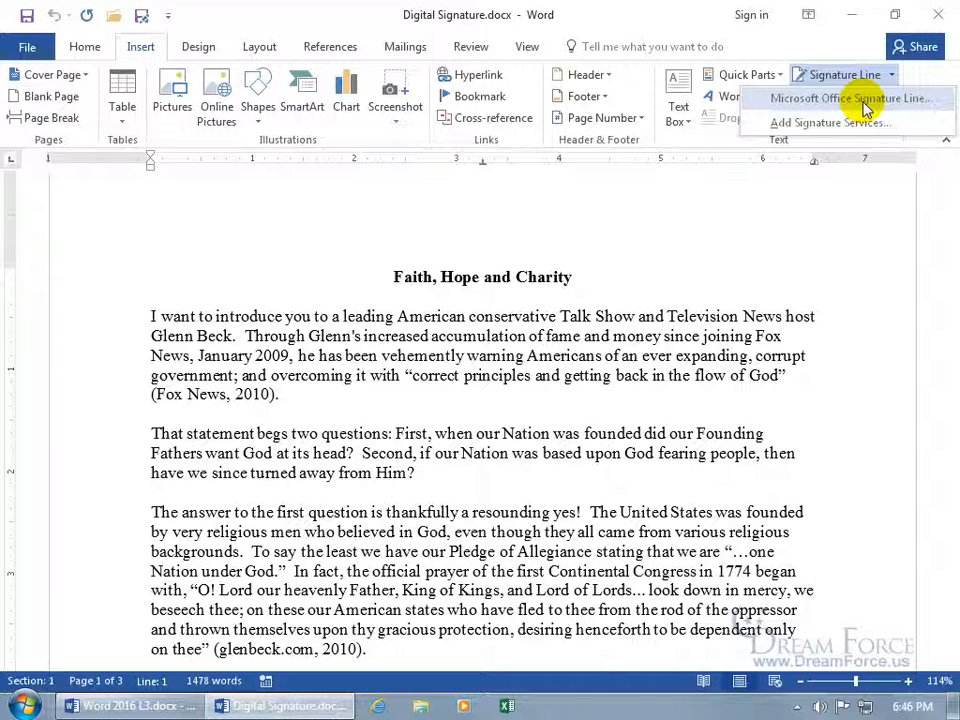
left_click(810, 47)
Insert a President signature line with the signer's name, e-mail and 'Make sure you are one done with this before we charge your credit card.' instructions
left_click(826, 80)
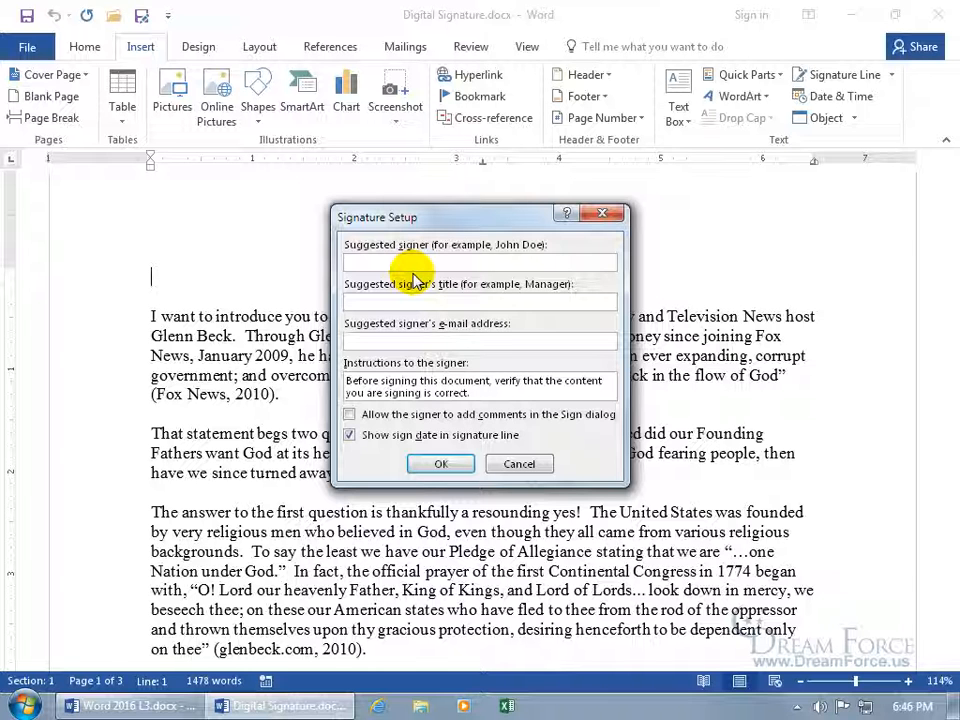
type("Kirt Kershaw")
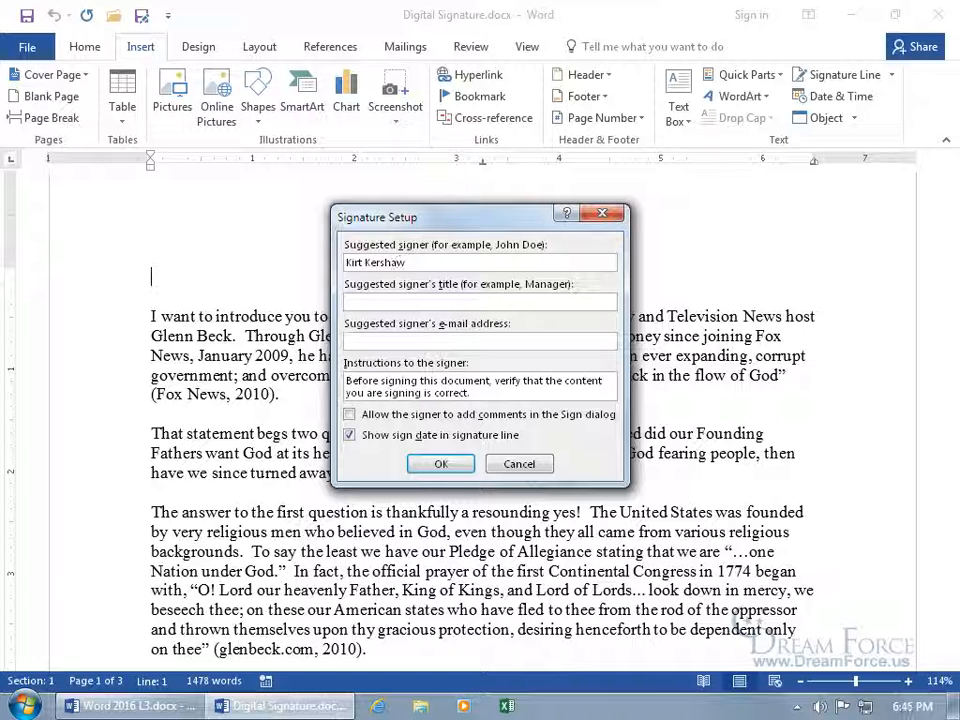
left_click(480, 301)
type("President")
key("Tab")
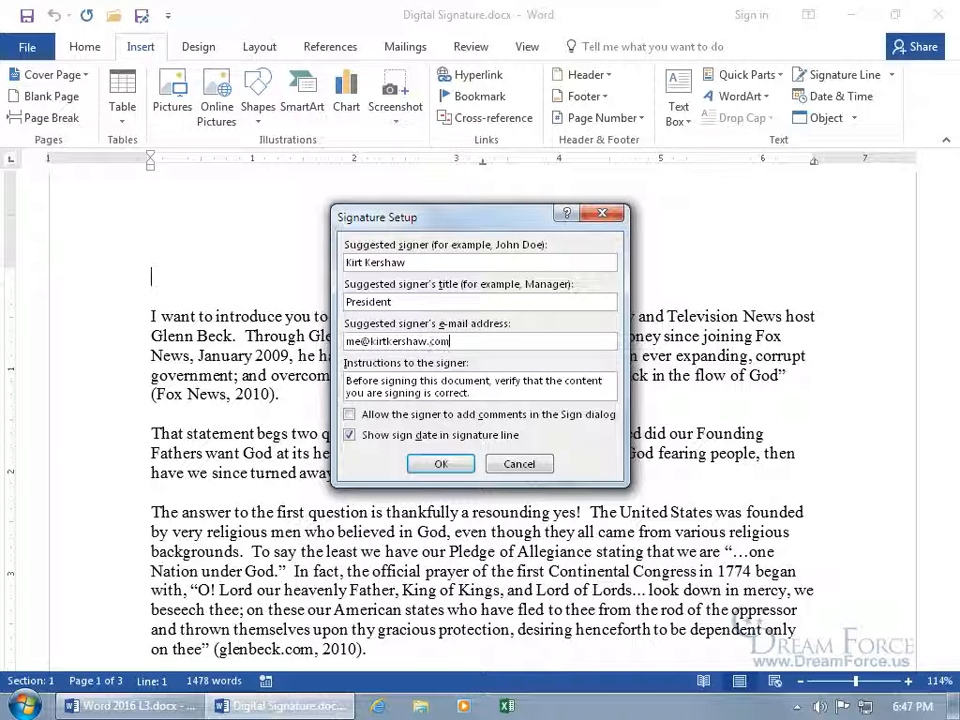
left_click(475, 396)
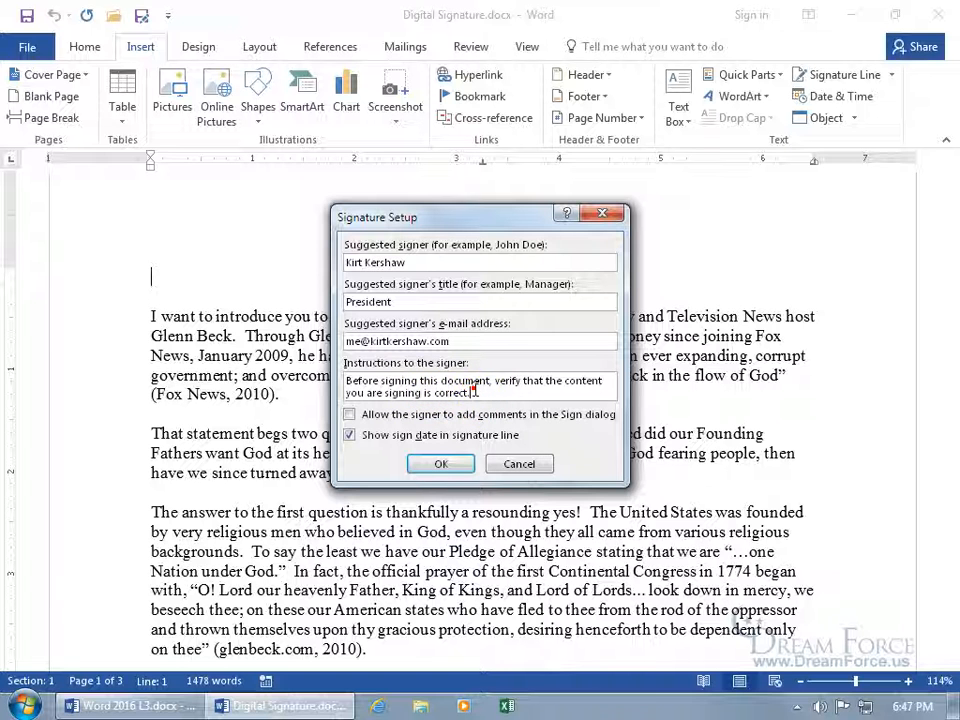
left_click_drag(489, 392, 352, 379)
key("BackSpace")
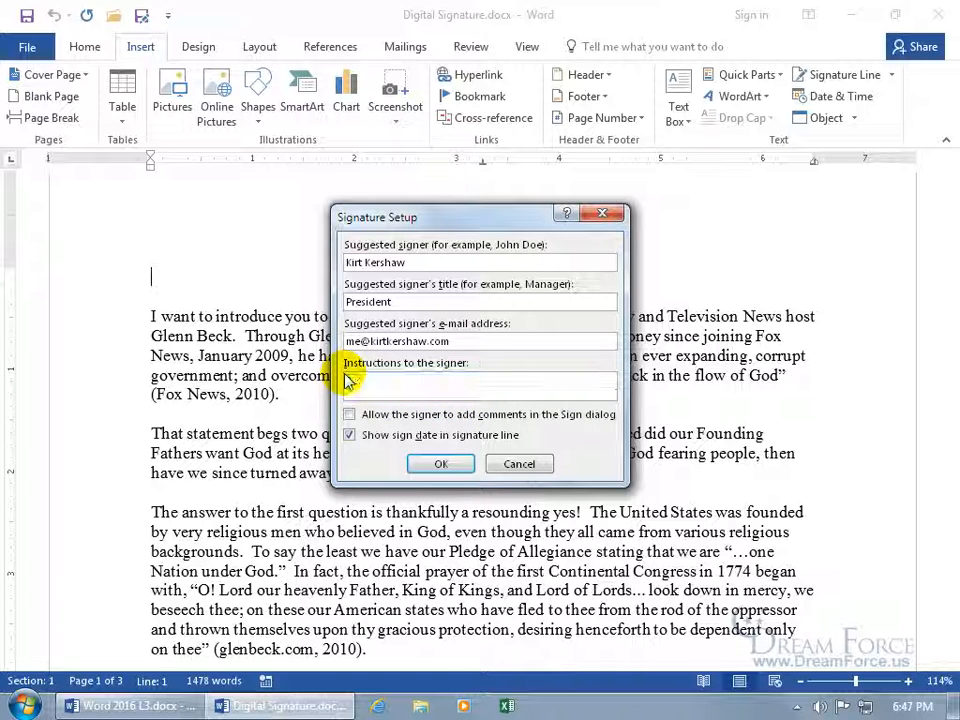
type("Make sure you are one done with this before we cha")
type("rge your credit card.")
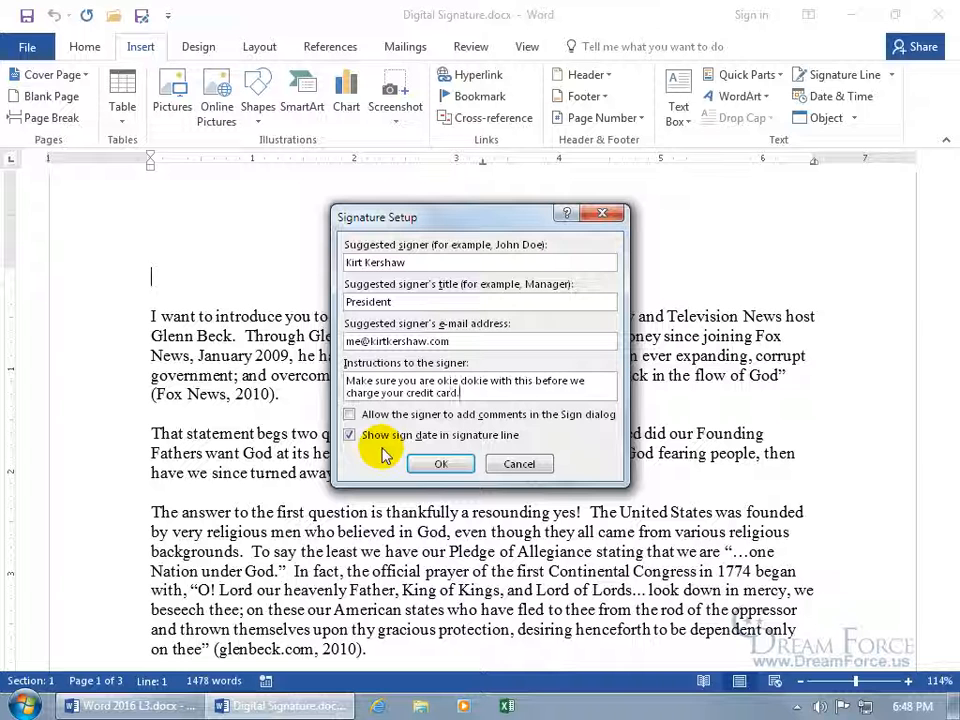
left_click(440, 465)
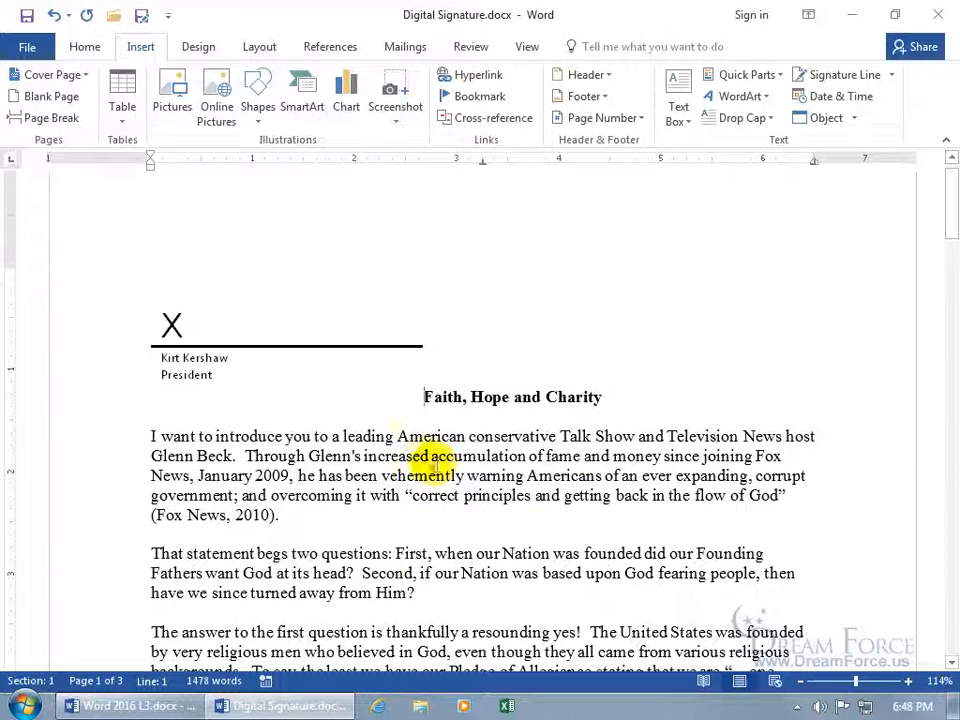
Drag the President signature line down below the essay's final paragraph on page 3
left_click(317, 347)
mouse_move(367, 292)
left_mouse_down()
mouse_move(343, 439)
mouse_move(253, 700)
mouse_move(275, 670)
mouse_move(280, 680)
mouse_move(266, 643)
mouse_move(278, 678)
mouse_move(276, 655)
mouse_move(709, 469)
mouse_move(776, 457)
left_mouse_up()
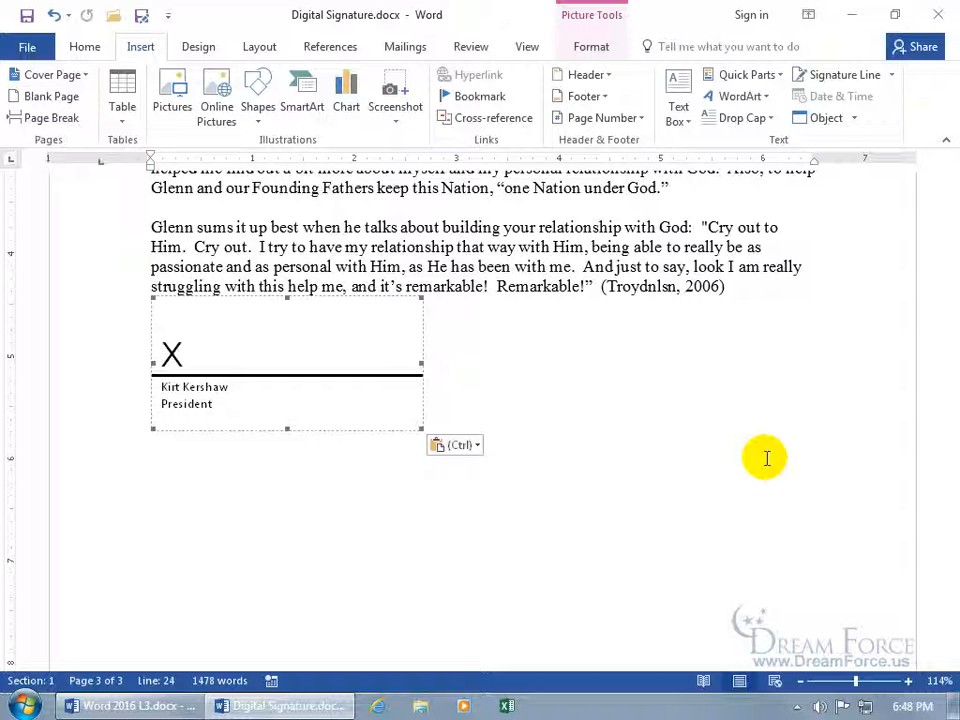
Open the Sign dialog for the line and type the signer's name, closing Select Image without a picture
double_click(306, 372)
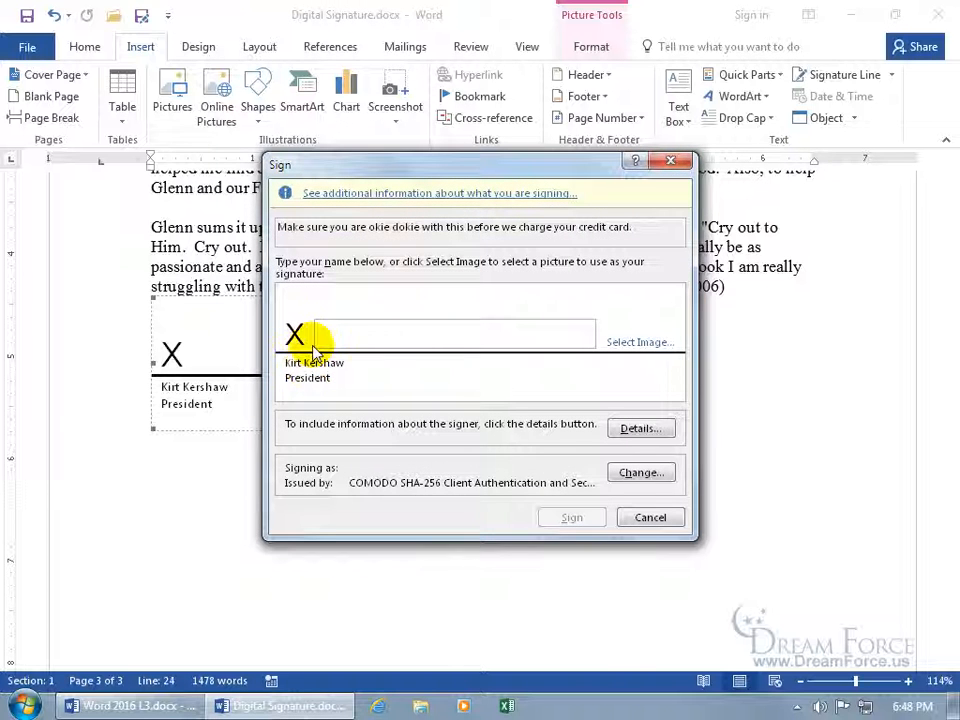
left_click(323, 339)
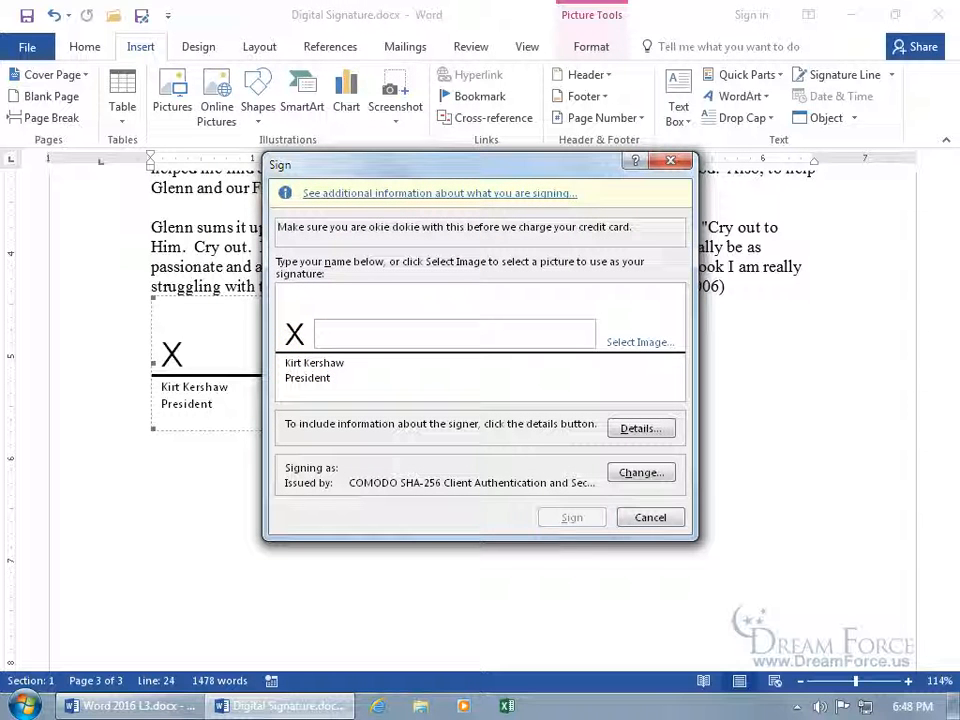
type("Kirt Kershaw")
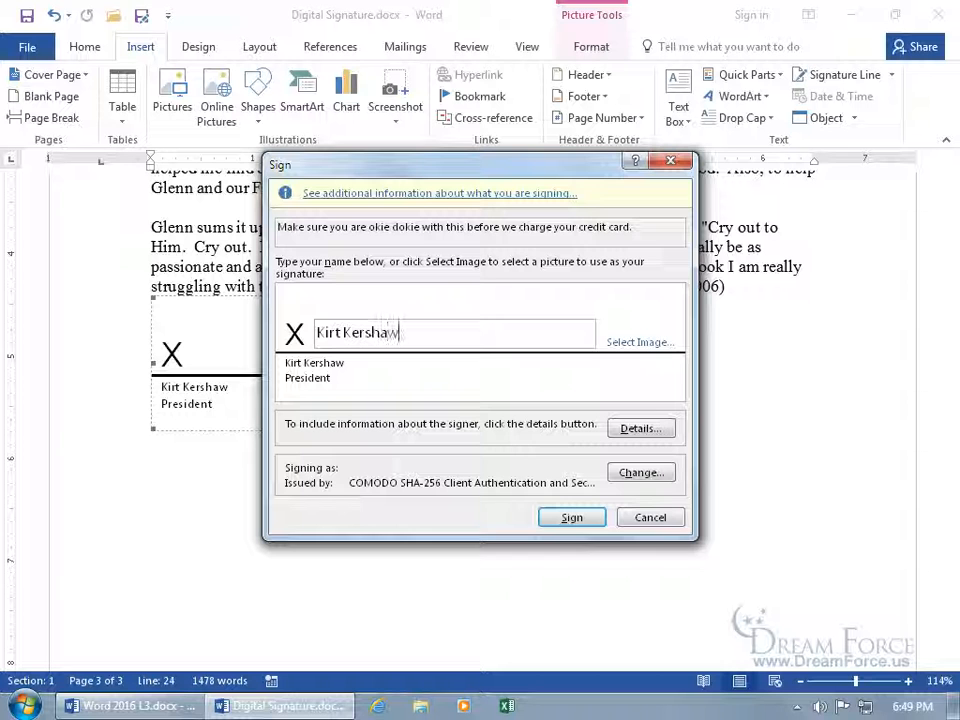
left_click(620, 345)
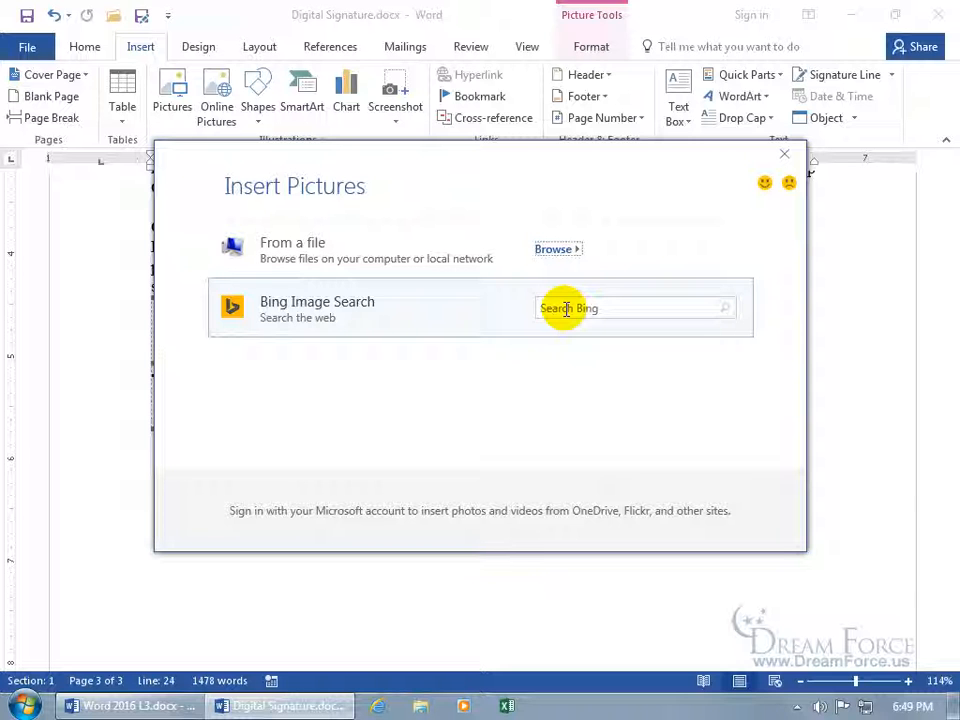
left_click(786, 154)
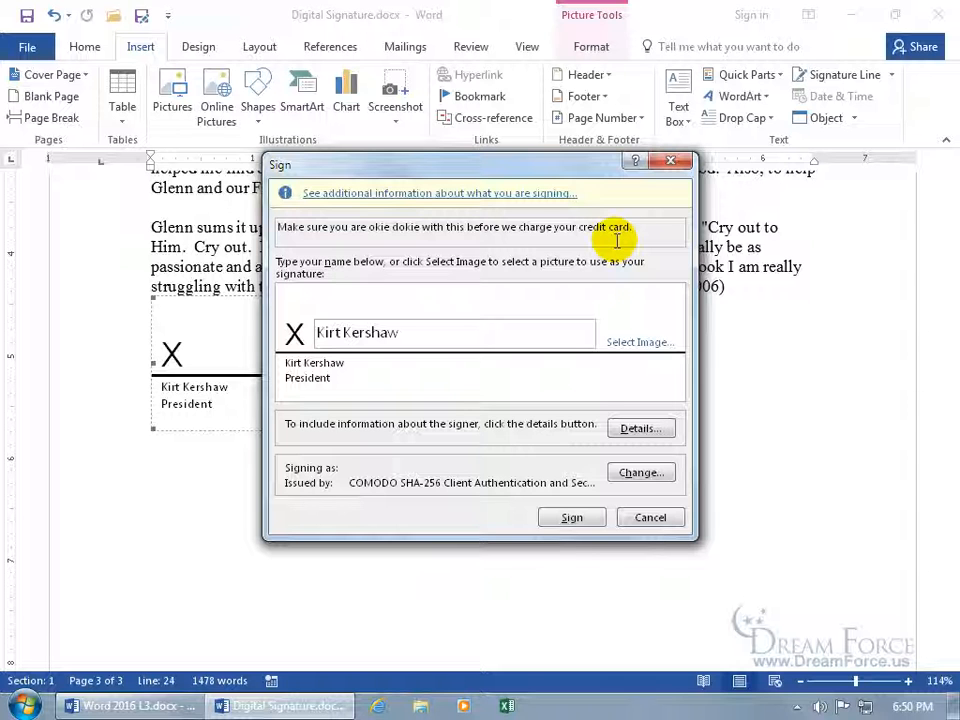
type(".")
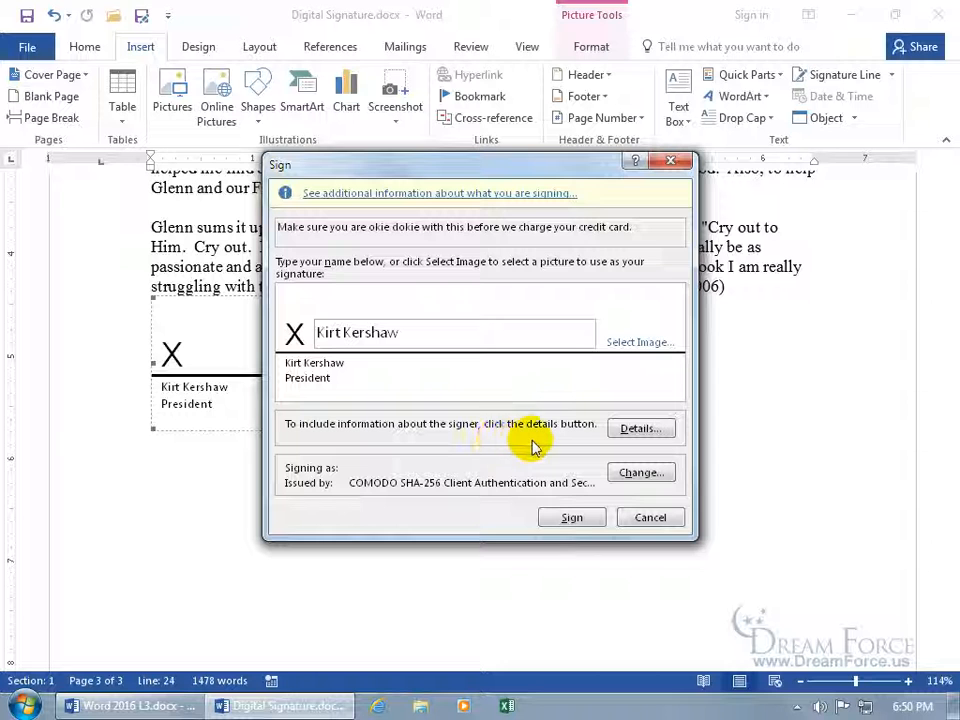
Review the signer details and COMODO certificate without changes, then sign the line
left_click(638, 430)
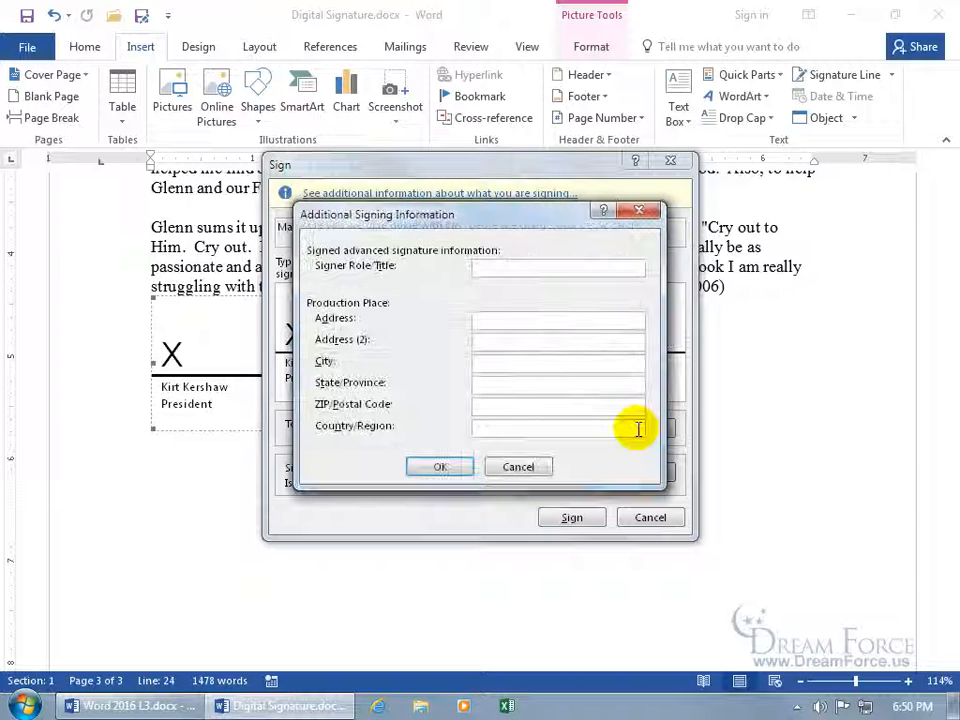
left_click(536, 268)
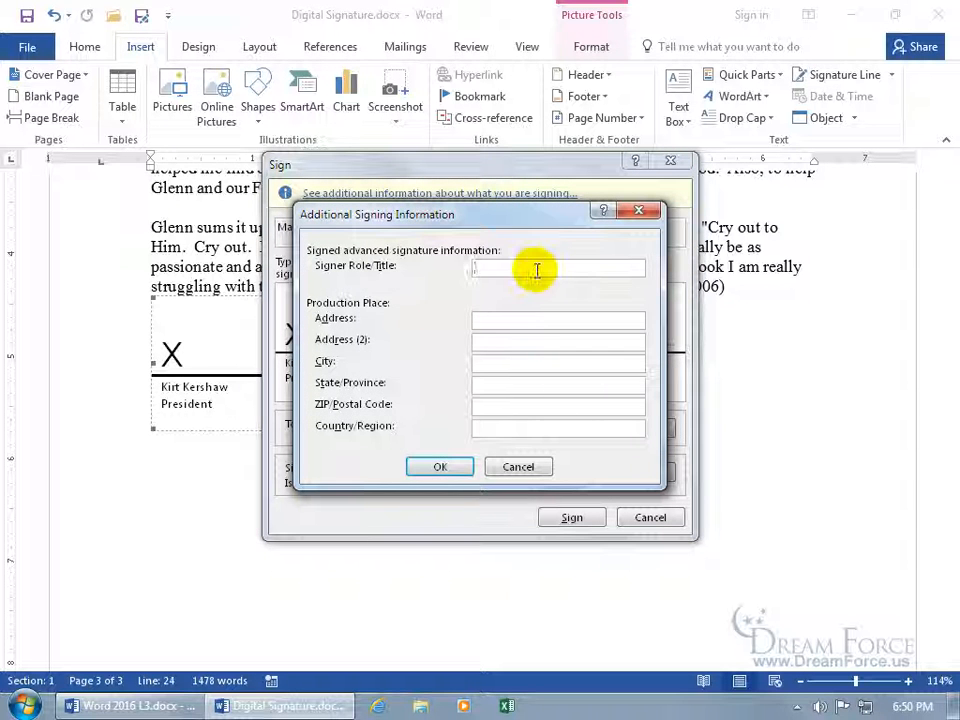
left_click(518, 467)
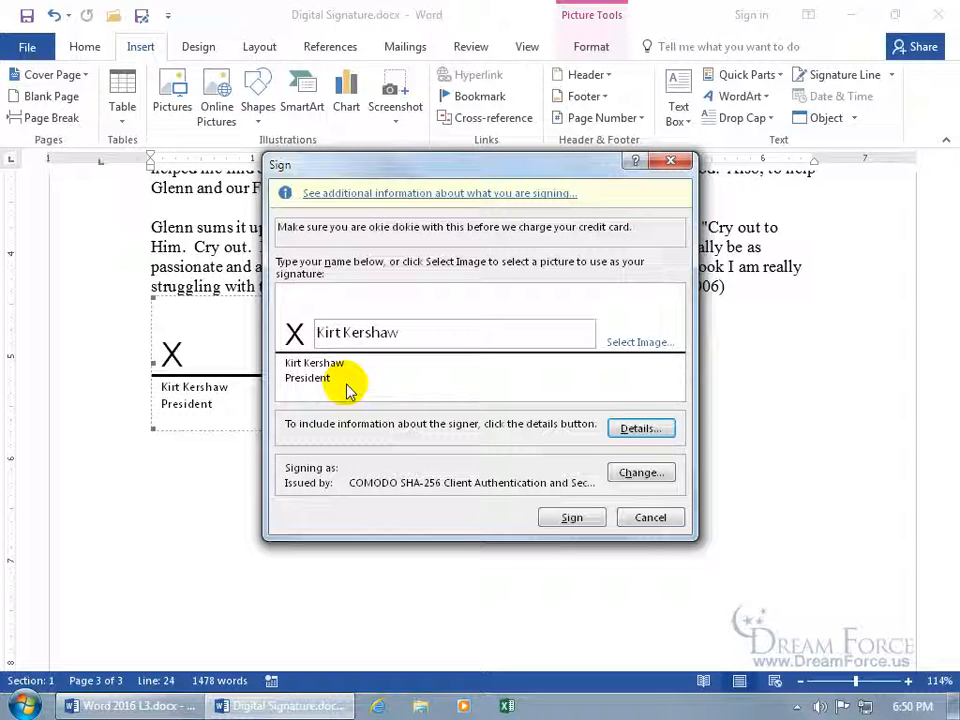
left_click(638, 474)
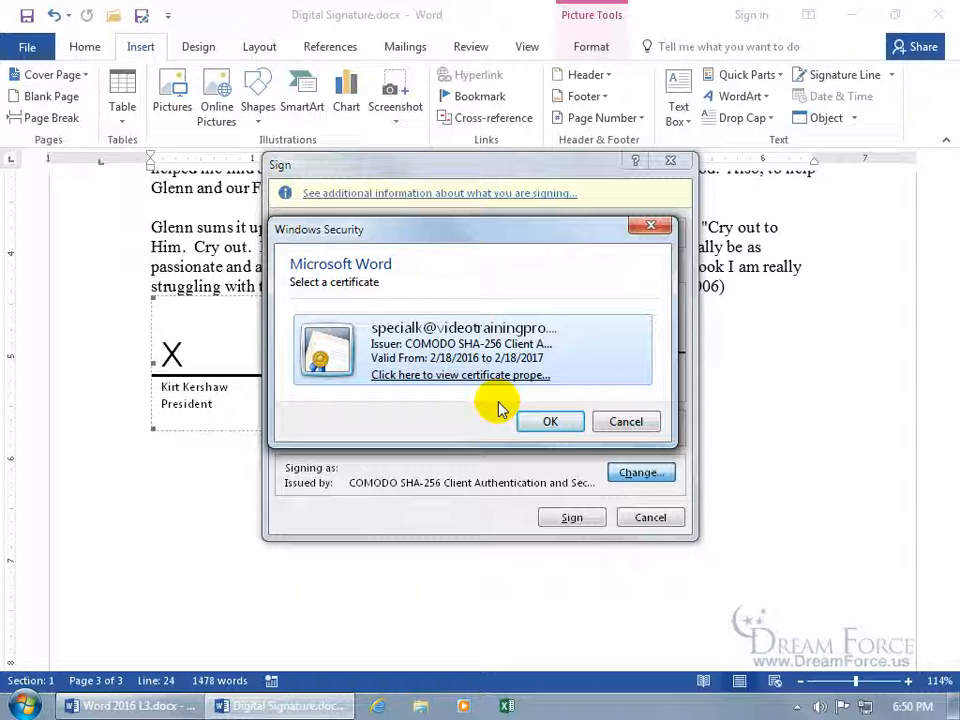
left_click(646, 421)
left_click(572, 517)
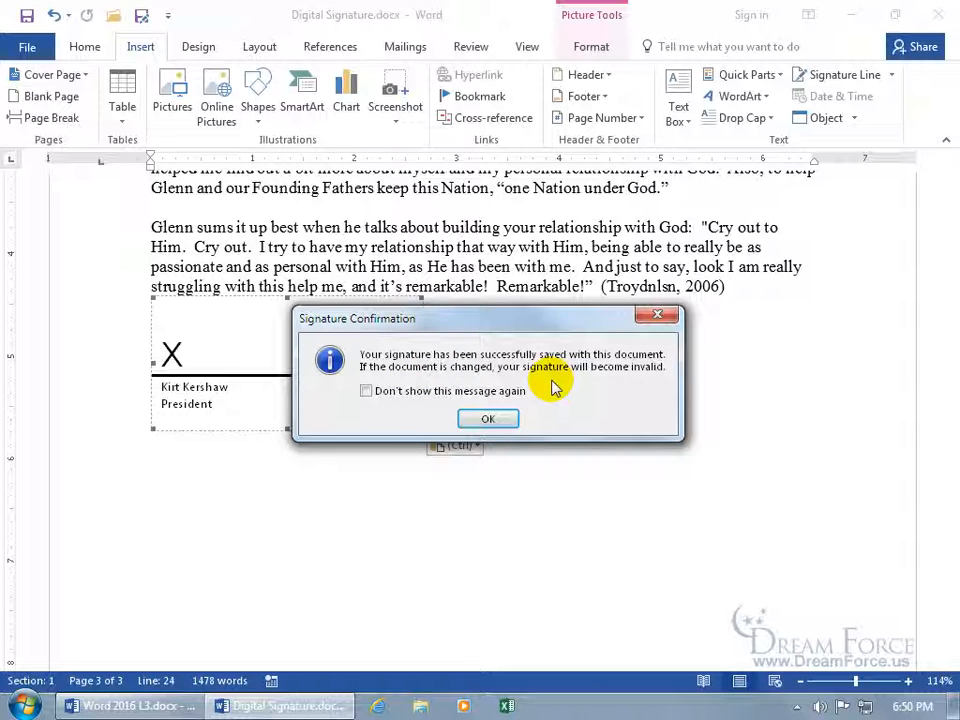
Acknowledge the Signature Confirmation, then view and close the Signatures pane
left_click(488, 419)
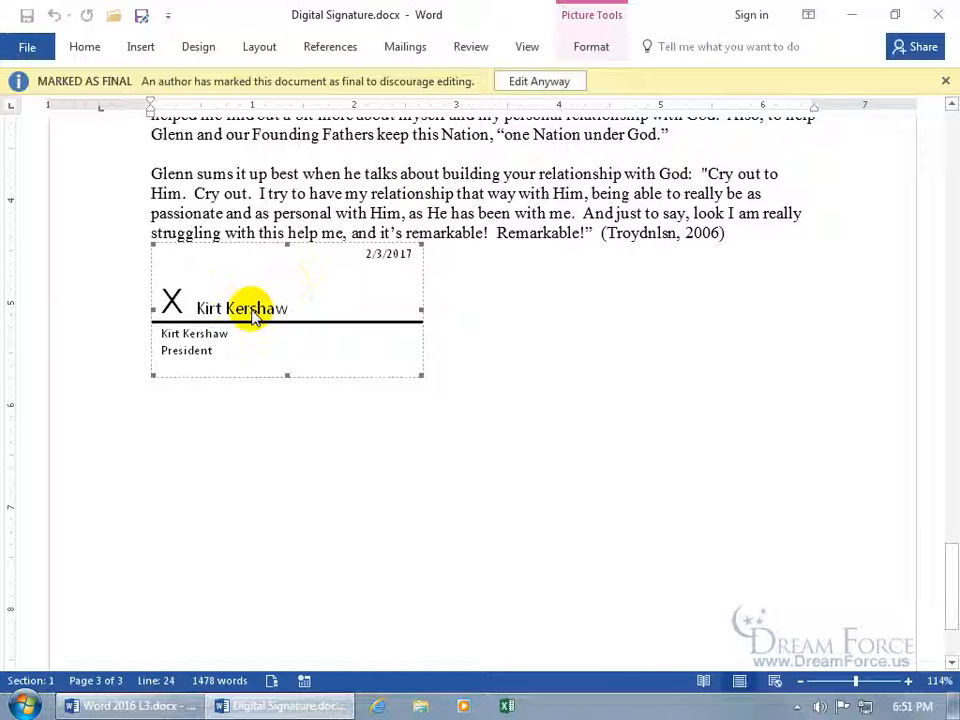
left_click(272, 682)
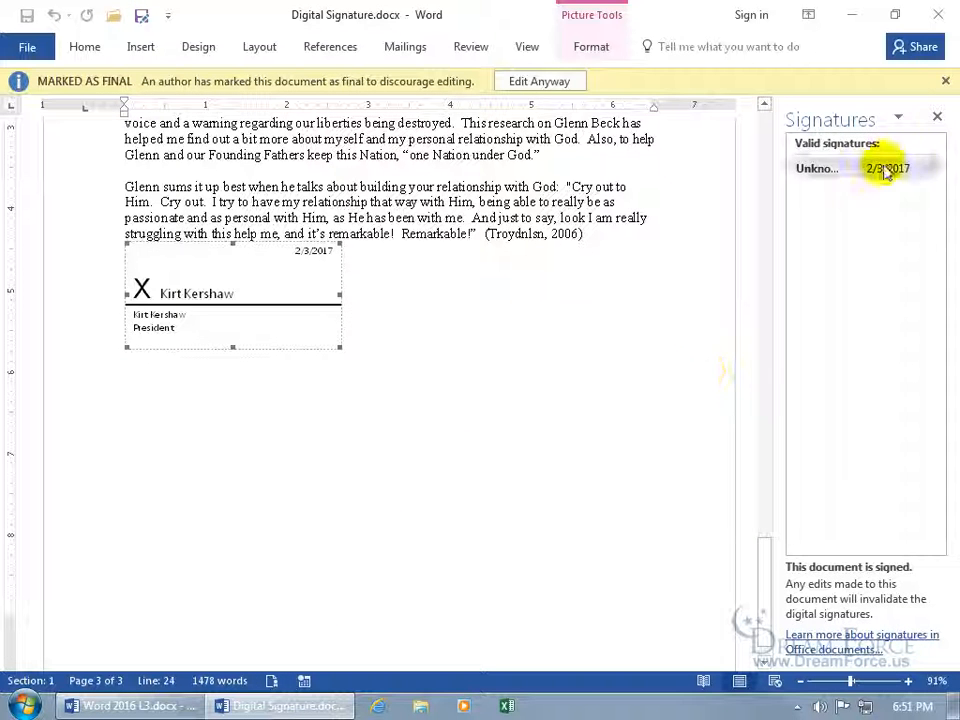
left_click(936, 119)
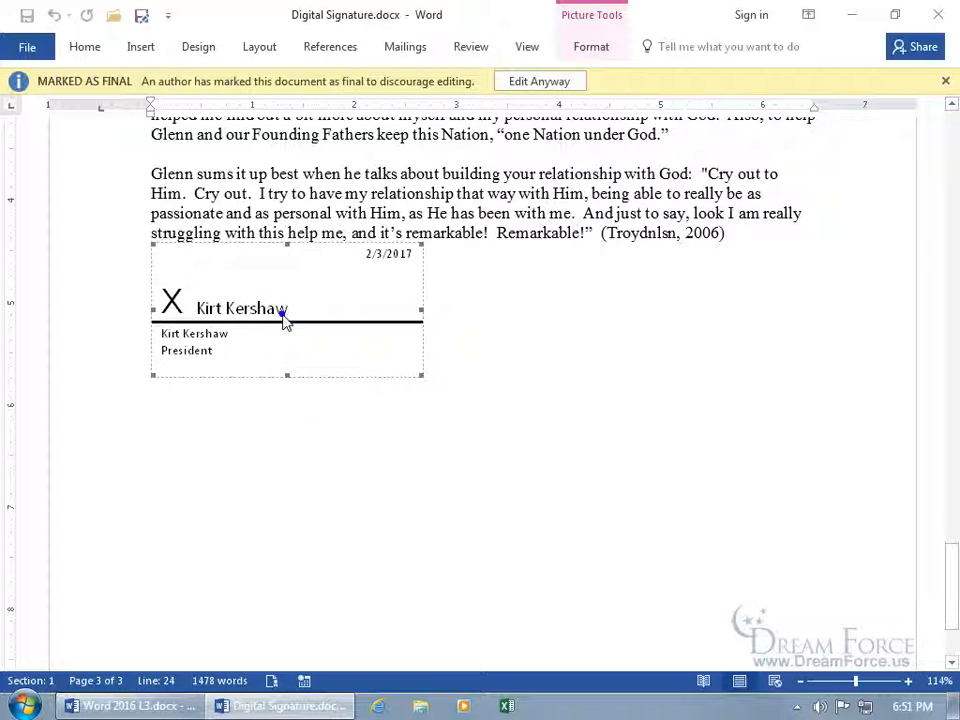
right_click(286, 316)
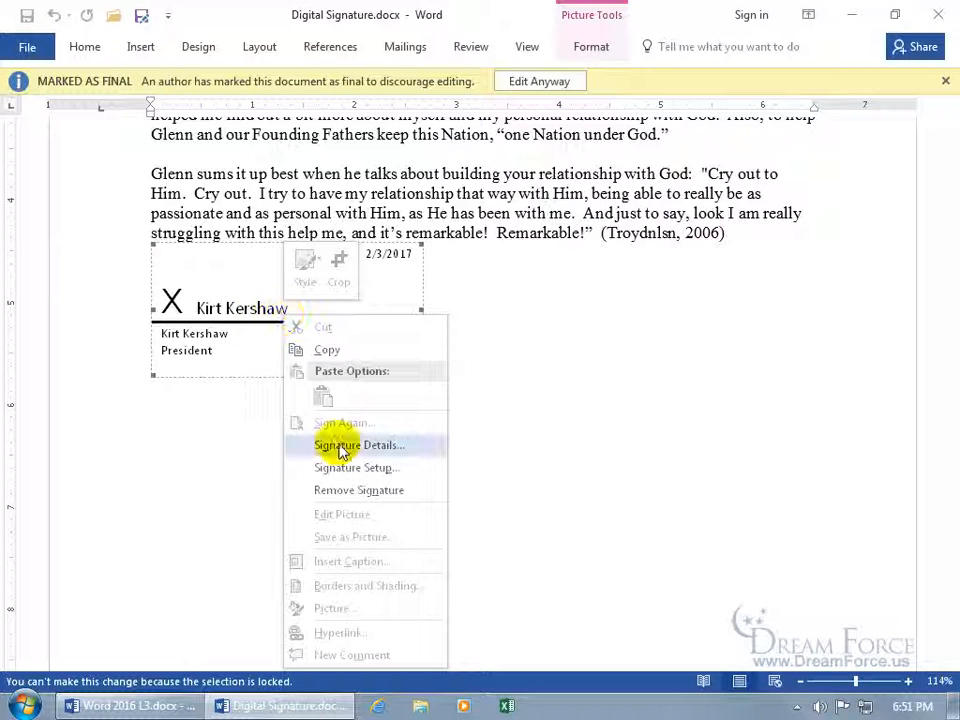
left_click(343, 446)
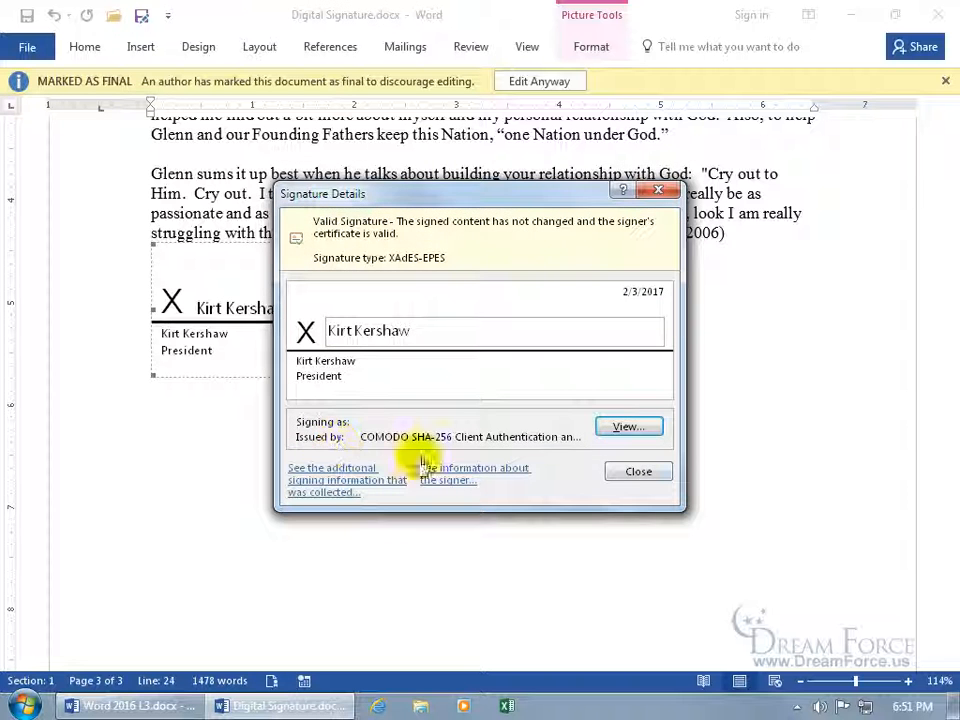
left_click(634, 472)
right_click(279, 341)
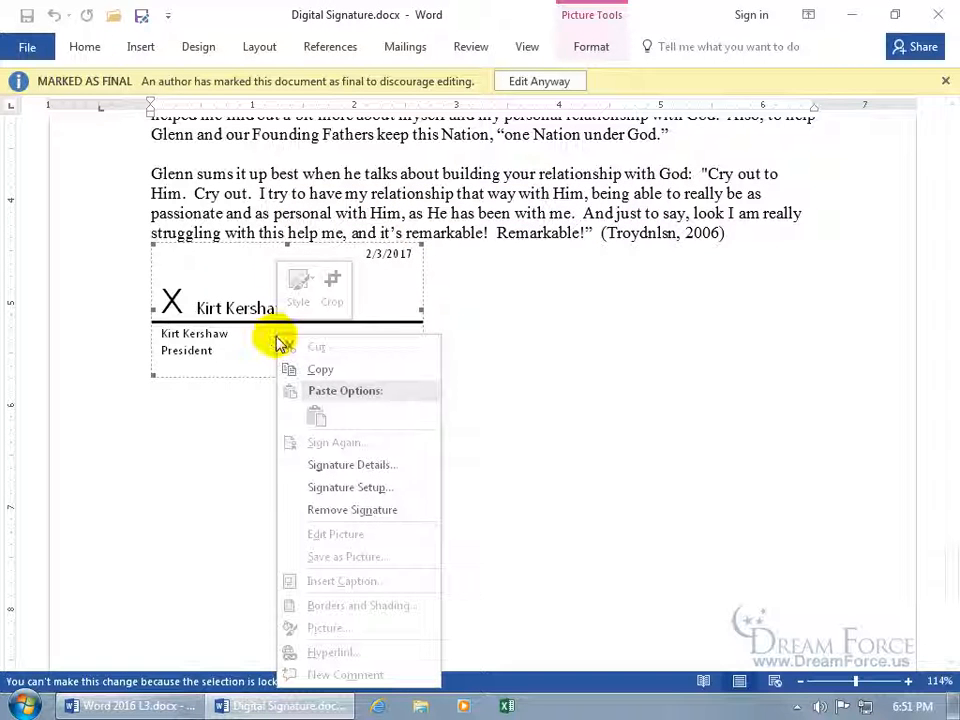
left_click(336, 489)
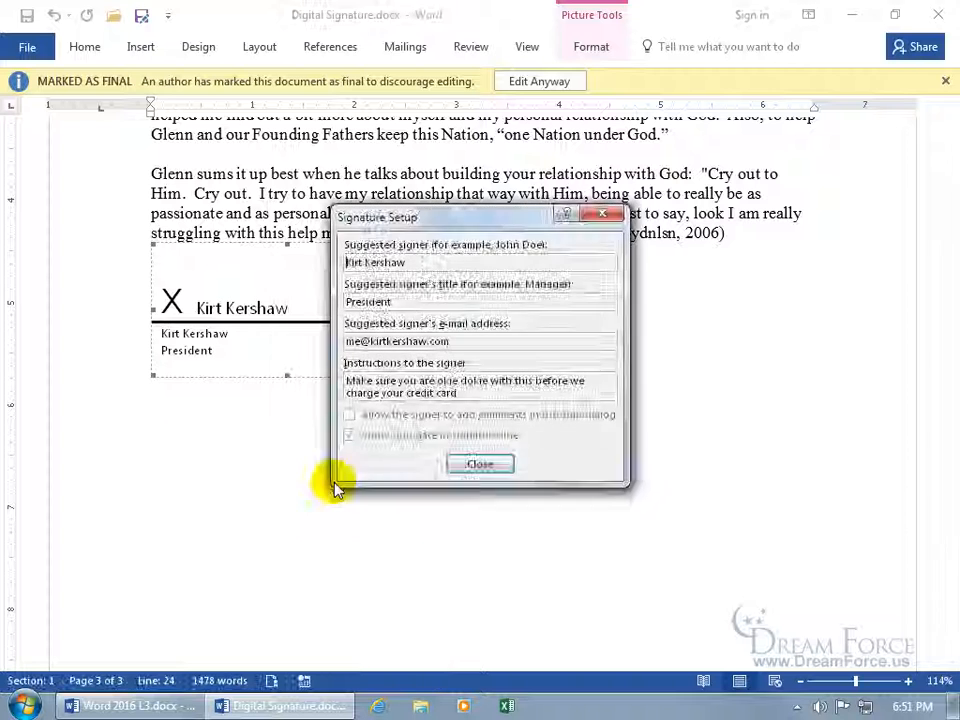
left_click(482, 465)
right_click(312, 352)
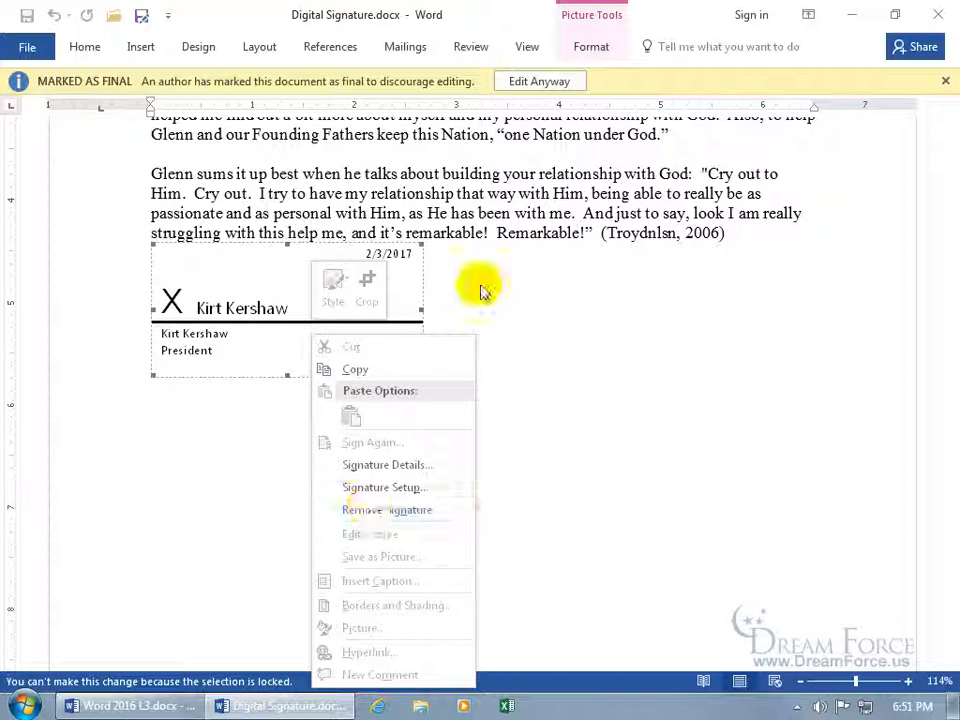
Choose Remove Signature on the President line, confirm with Yes, and acknowledge the Signature Removed message
left_click(510, 257)
left_click(532, 83)
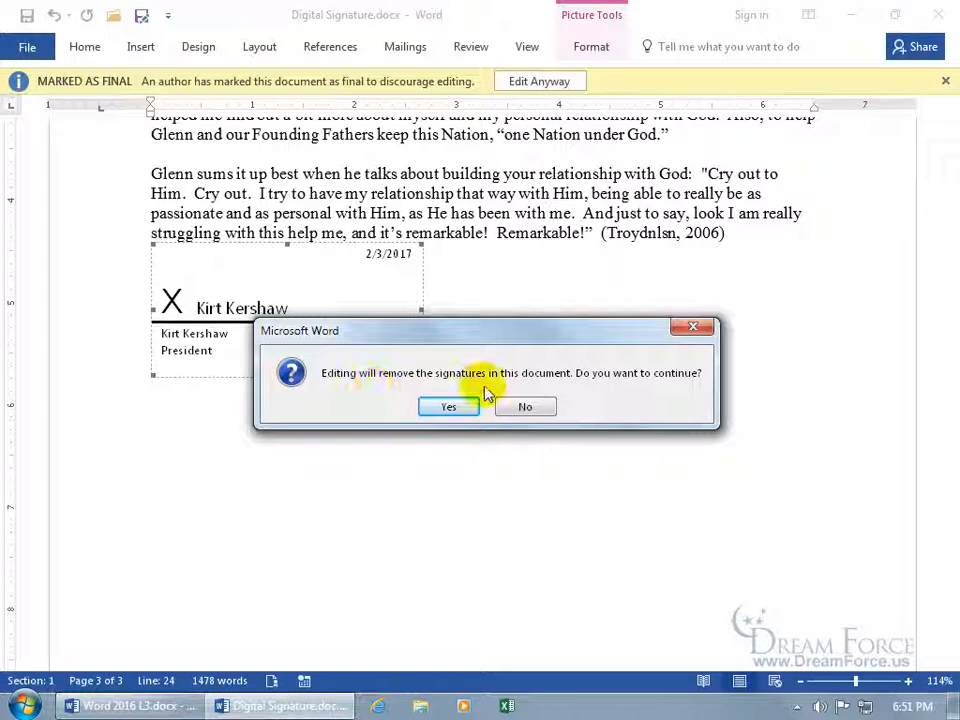
left_click(452, 407)
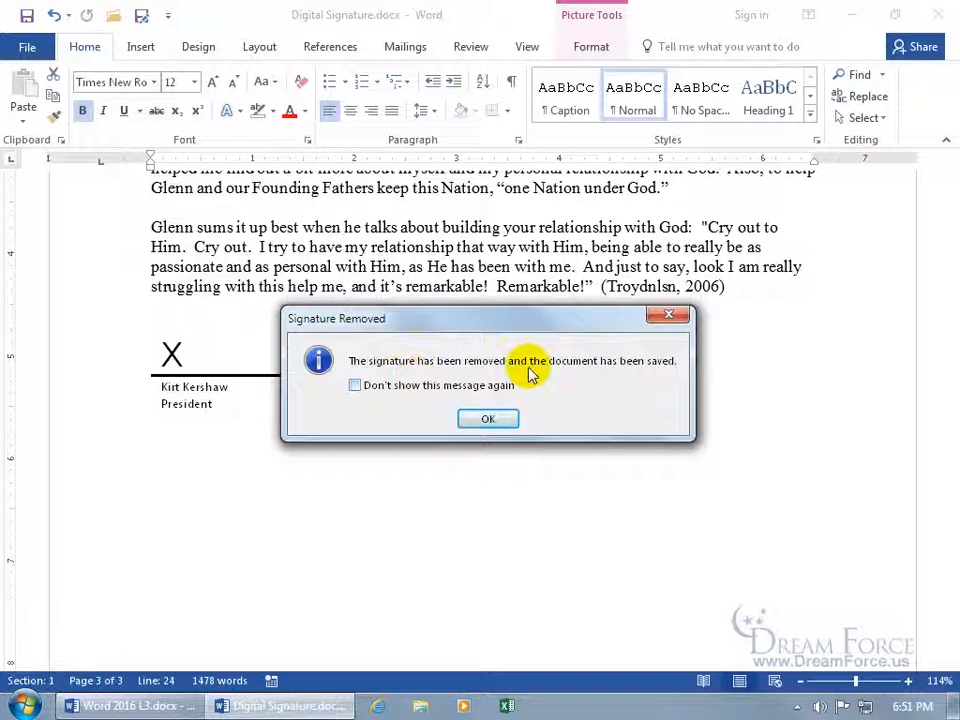
left_click(489, 419)
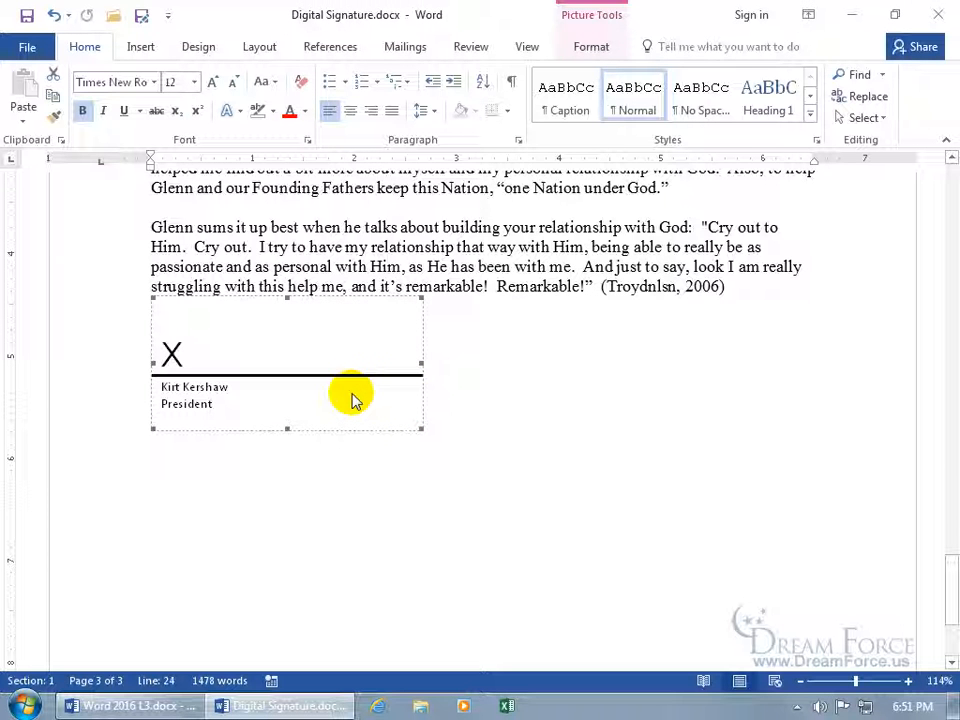